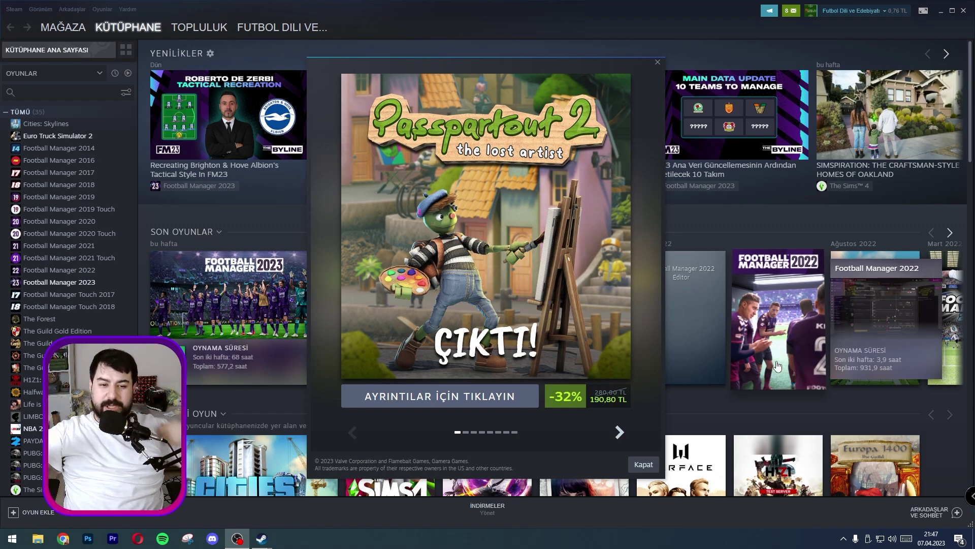
- Dismiss the promotional pop-up and filter the library list to show only ARAÇLAR, with OYUNLAR excluded
left_click(656, 62)
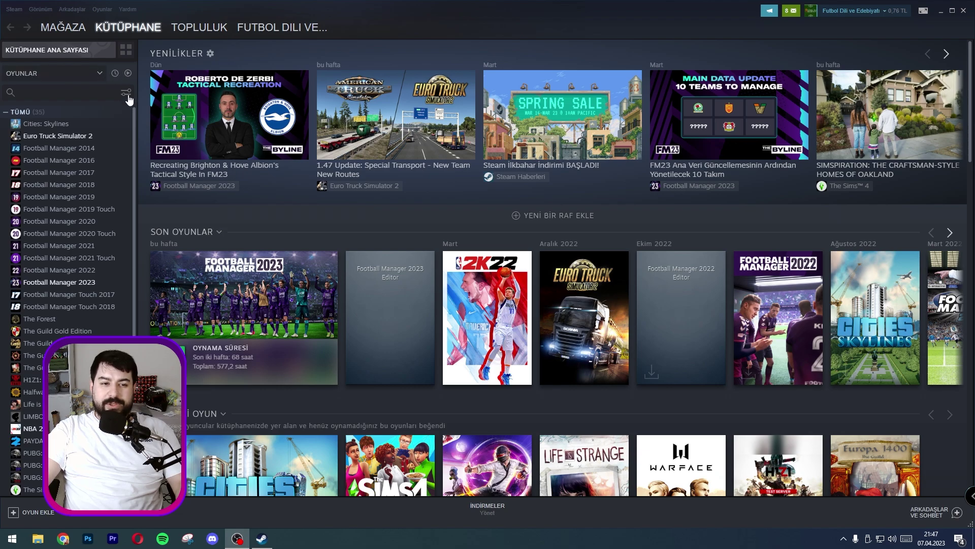
left_click(78, 75)
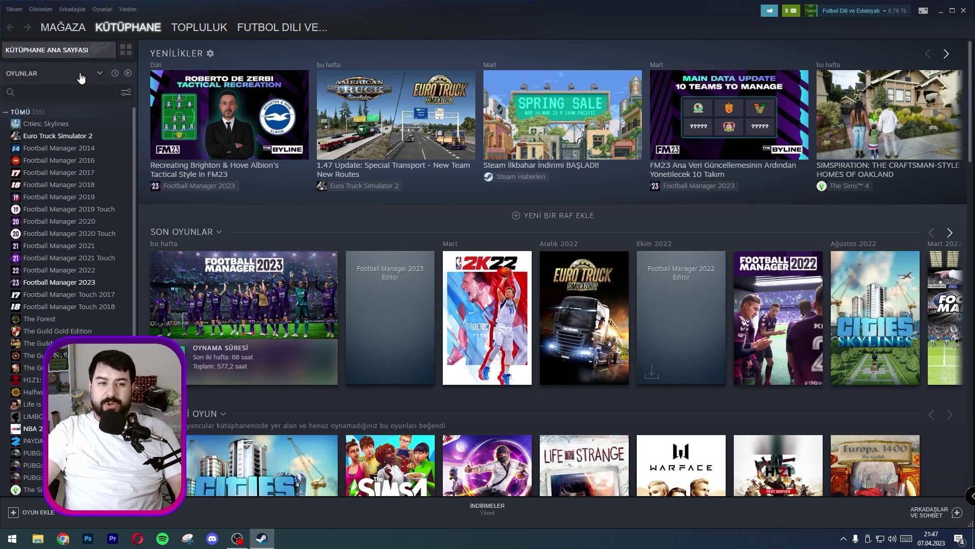
left_click(76, 74)
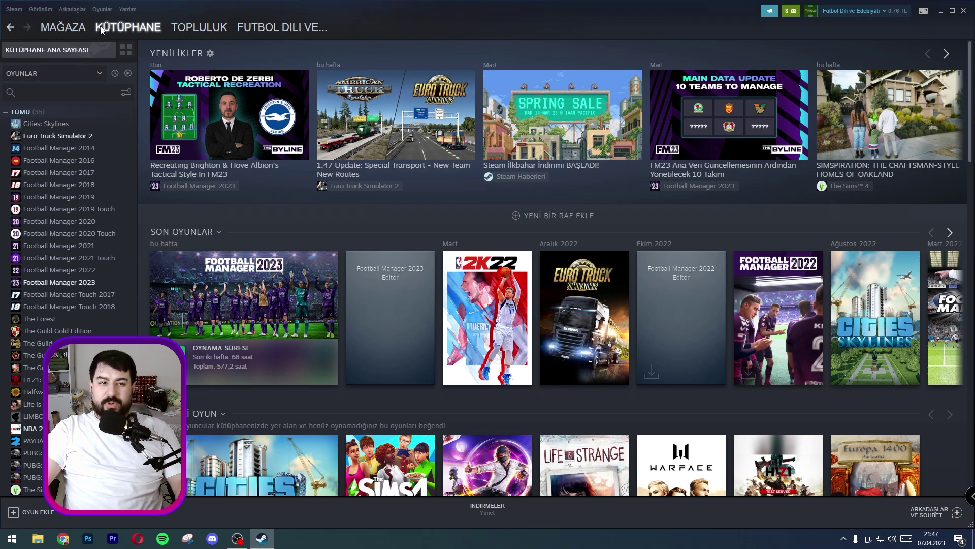
left_click(71, 75)
left_click(70, 75)
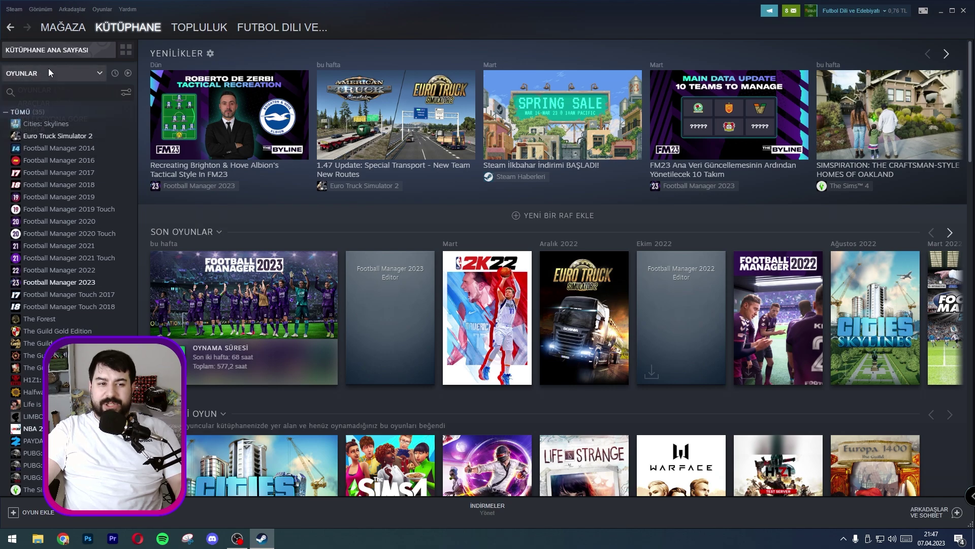
left_click(49, 75)
left_click(11, 103)
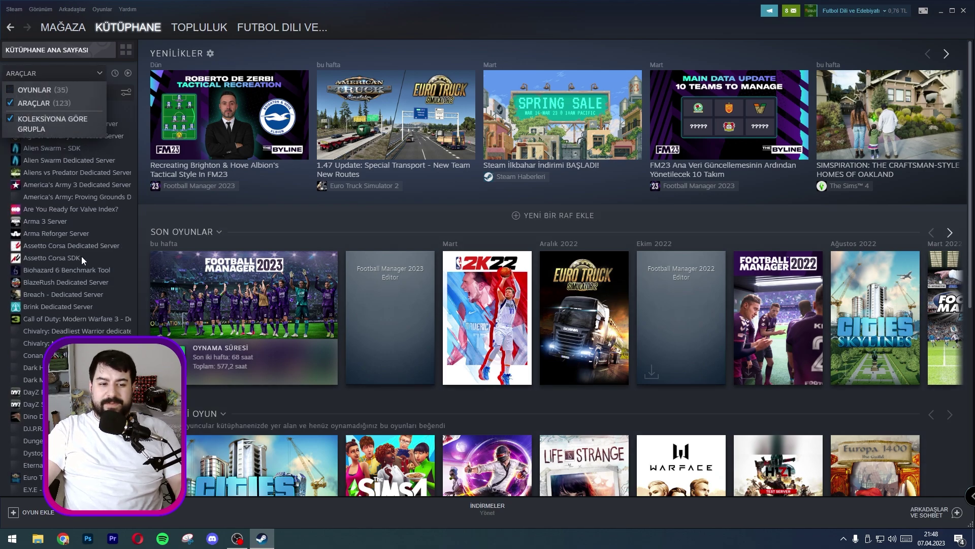
- Find Football Manager 2023 Editor among the tools and launch it
scroll(84, 257, "down", 10)
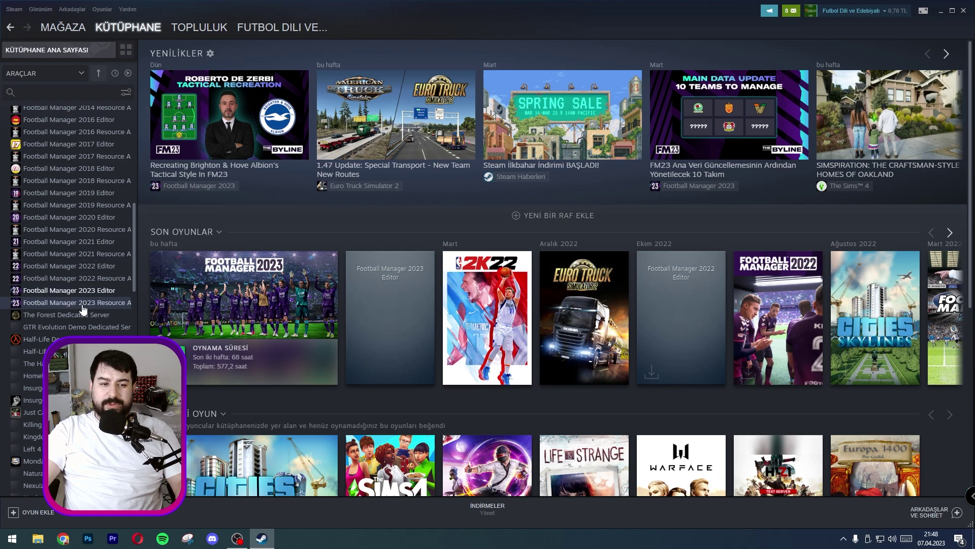
left_click(74, 291)
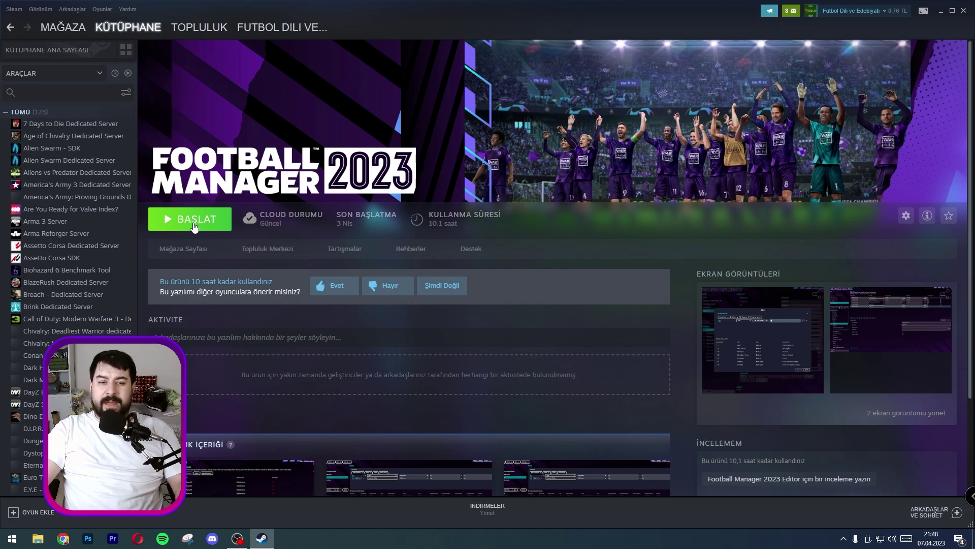
left_click(194, 226)
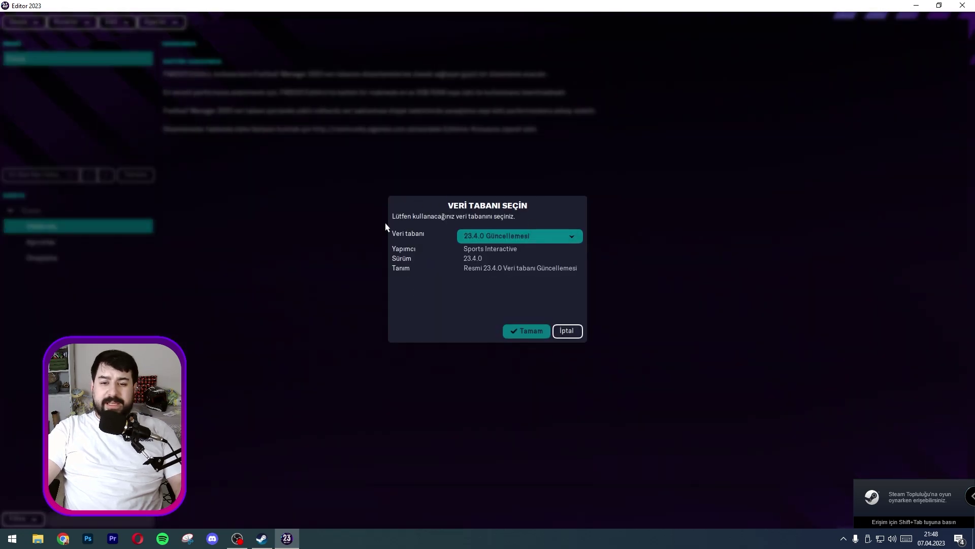
- Choose the 23.4.0 Güncellemesi database and load it
left_click(527, 241)
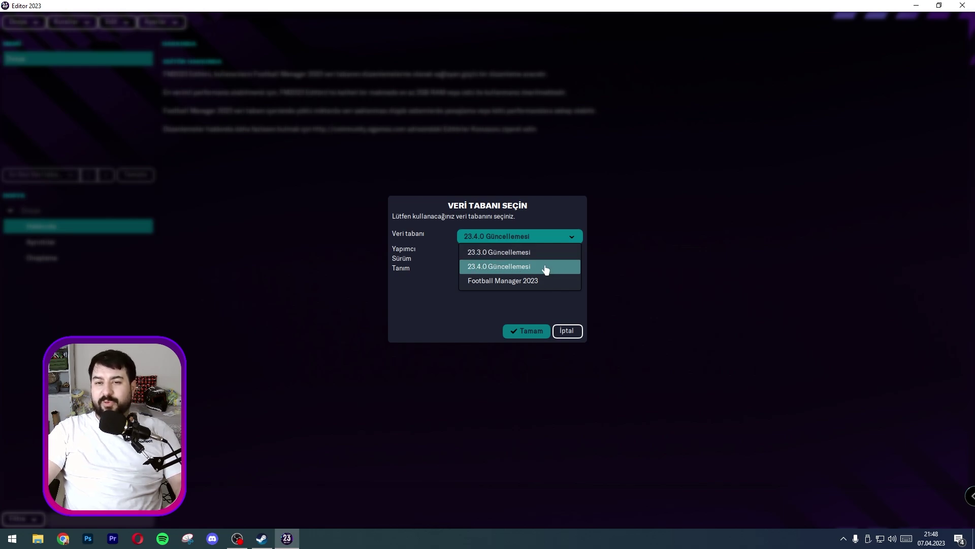
left_click(511, 268)
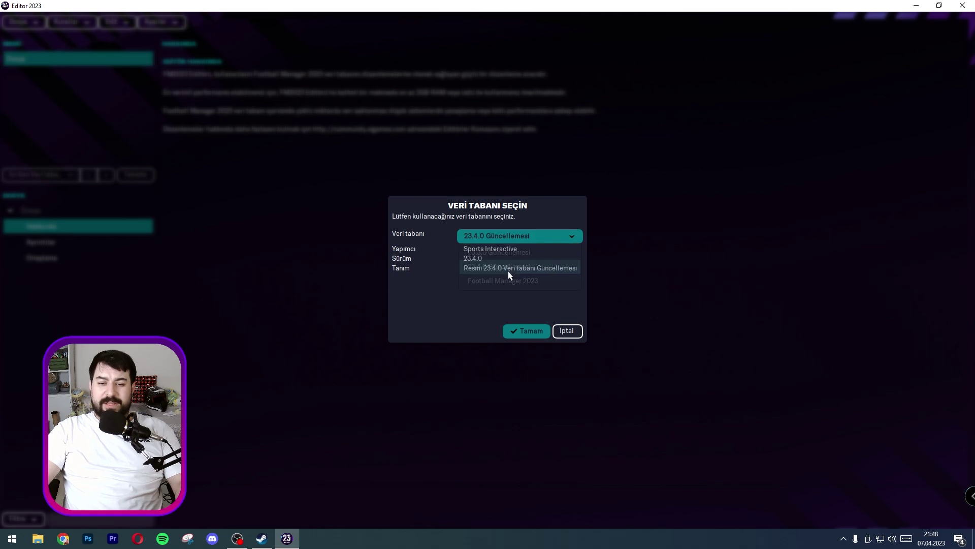
left_click(514, 330)
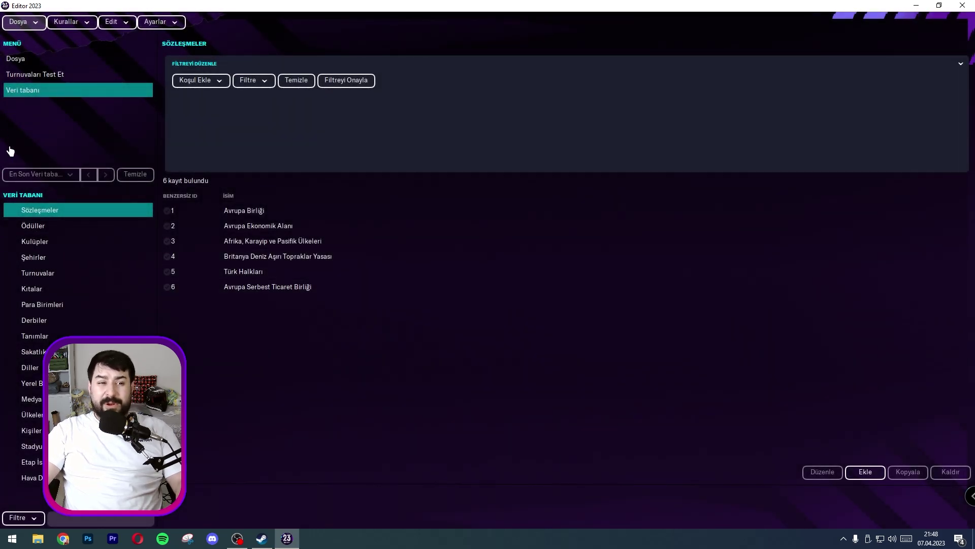
- Open the database selection dialog again and dismiss it
left_click(19, 24)
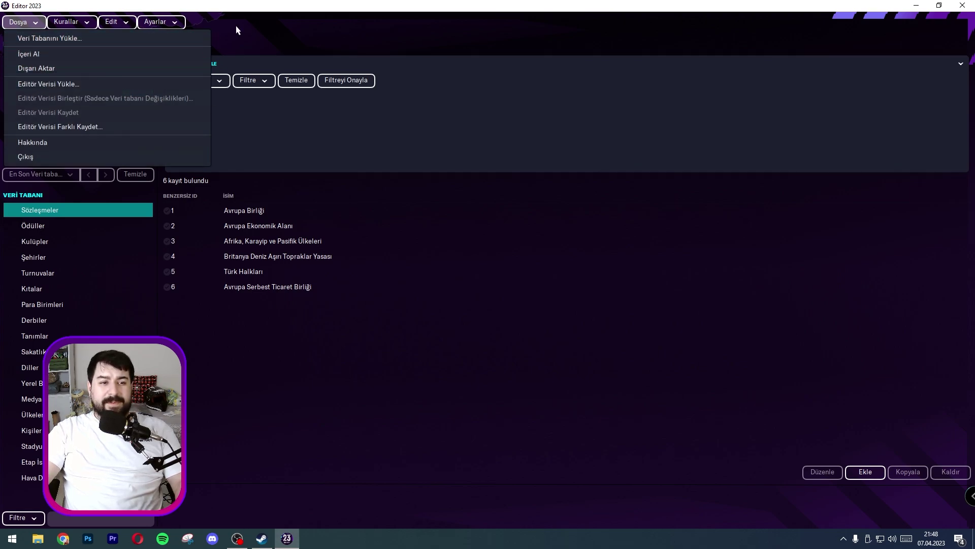
left_click(56, 38)
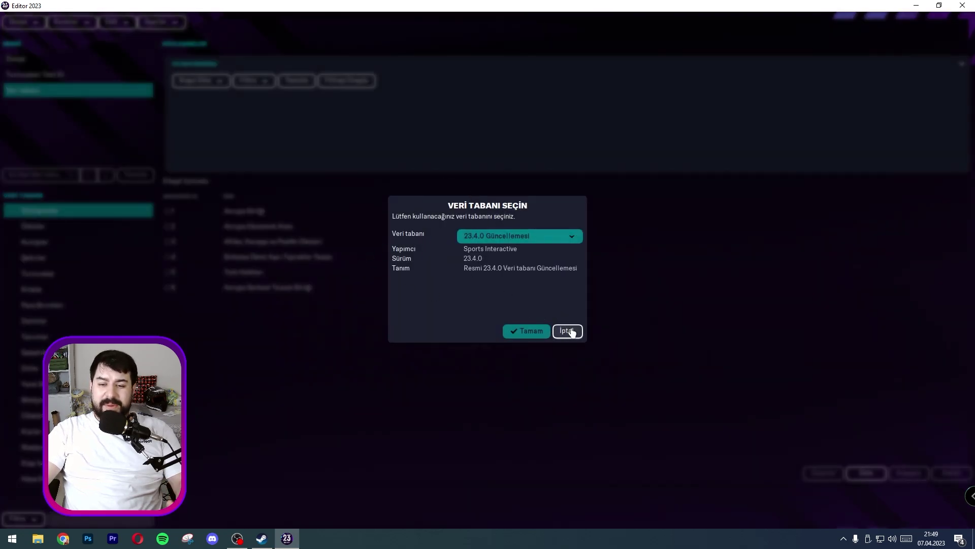
left_click(526, 330)
- View the import (İçeri Al) and export (Dışarı Aktar) file dialogs, cancelling each one
left_click(24, 23)
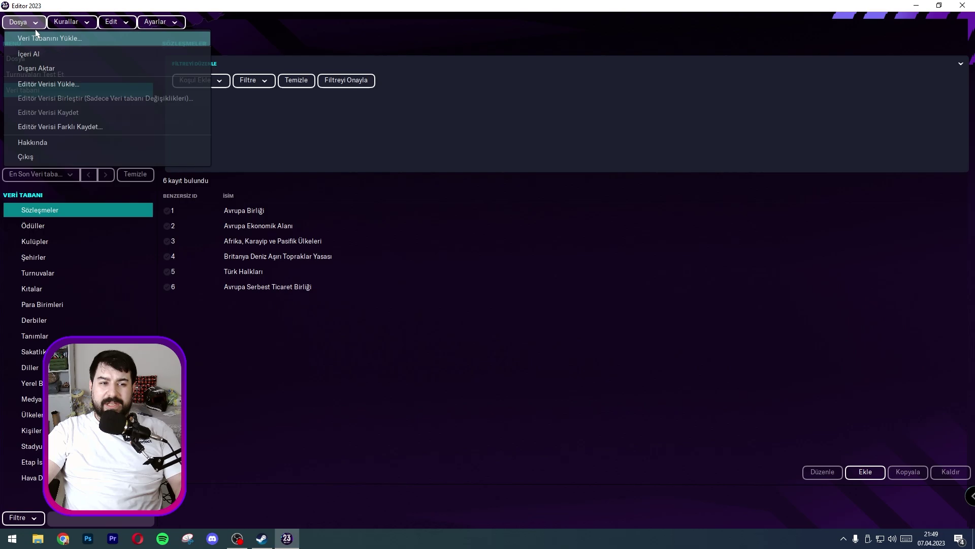
left_click(44, 55)
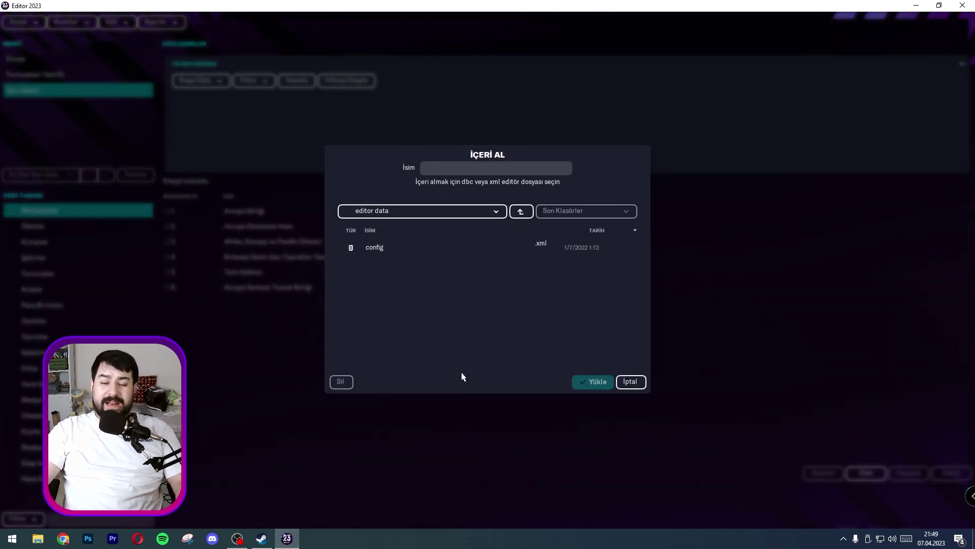
left_click(629, 382)
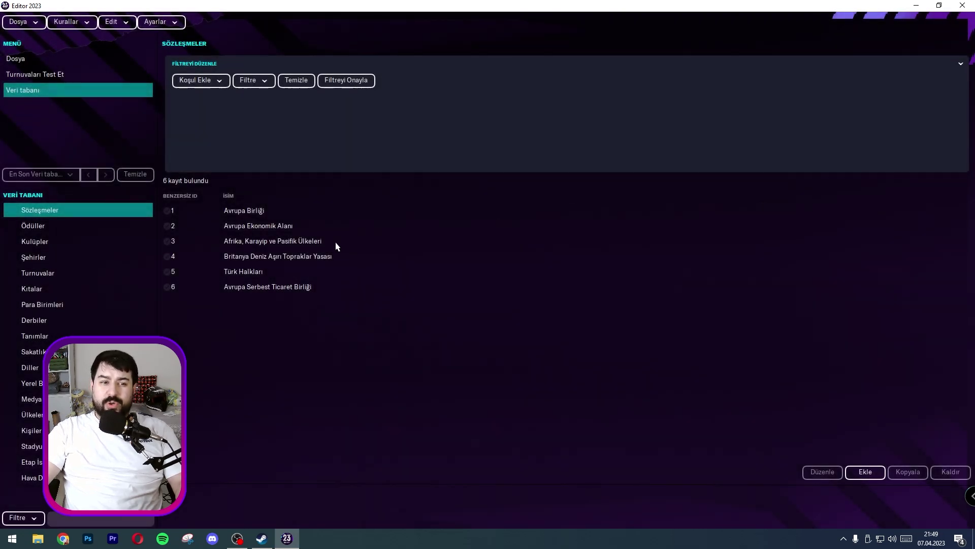
left_click(20, 22)
left_click(82, 70)
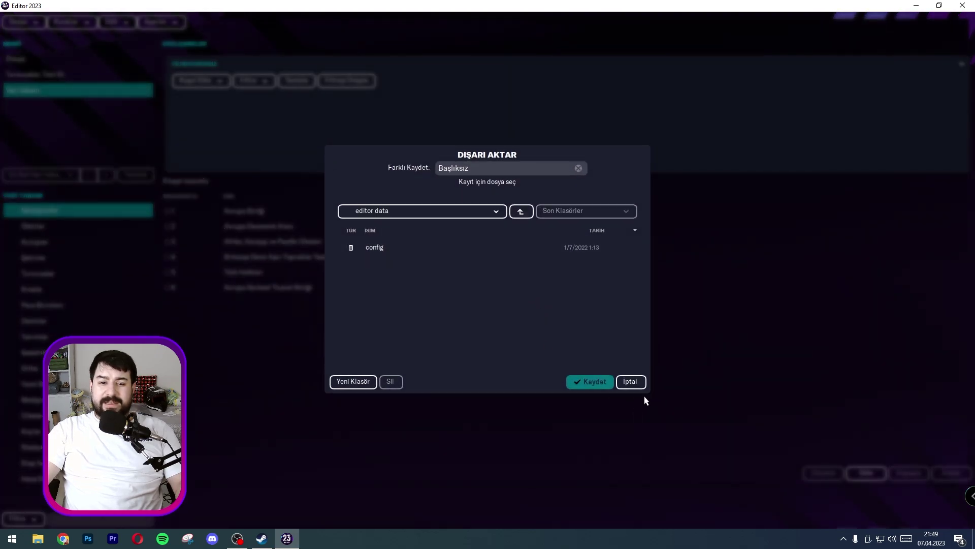
left_click(626, 379)
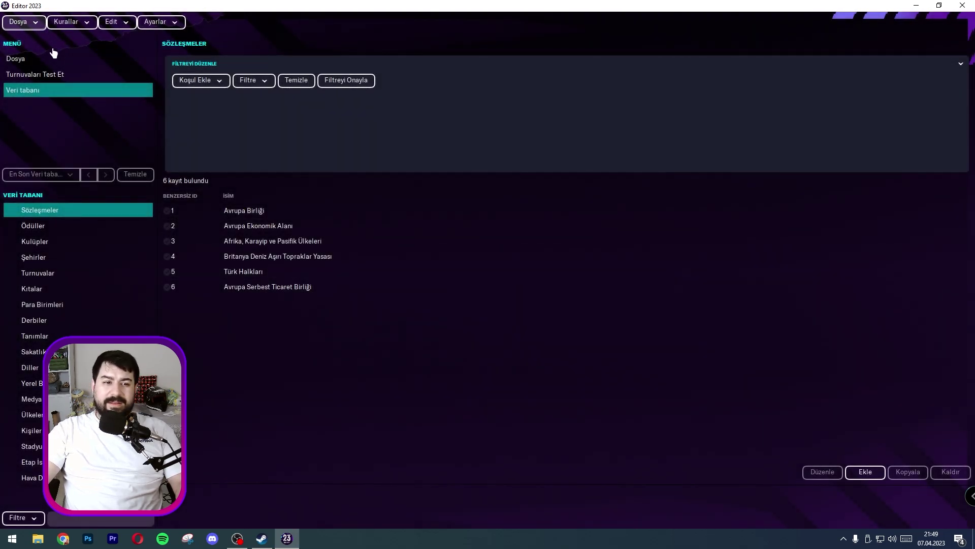
- Start loading editor data and look through the saved files in the editor data folder
left_click(34, 24)
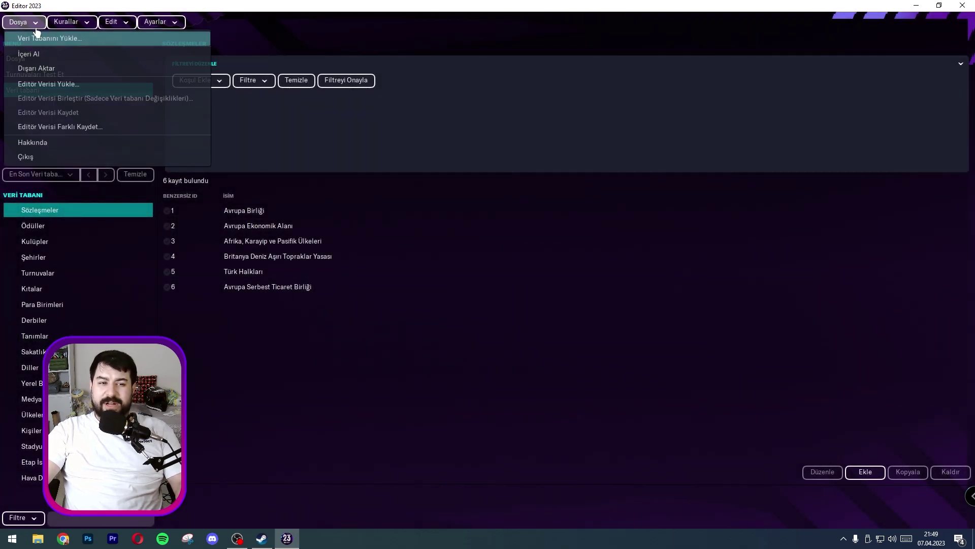
left_click(62, 85)
scroll(330, 253, "down", 2)
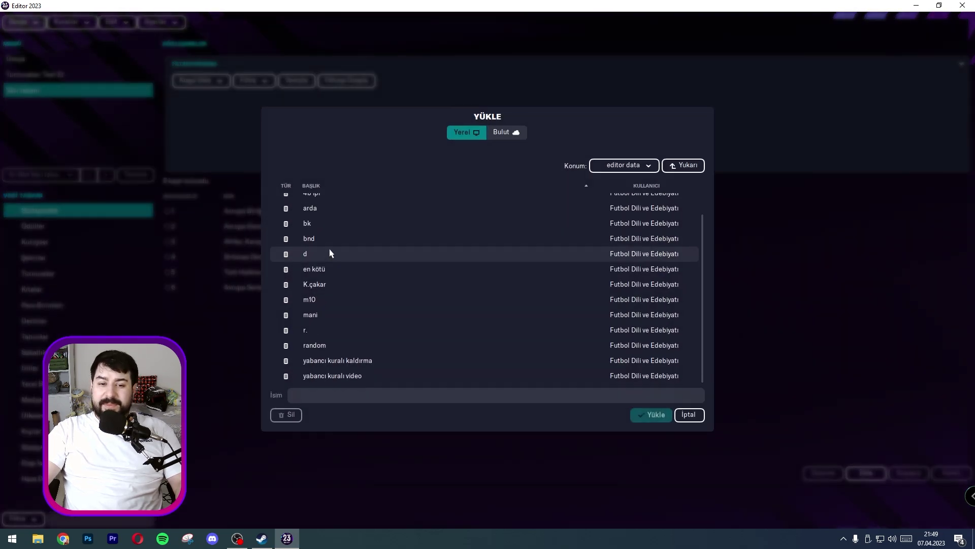
scroll(330, 253, "up", 1)
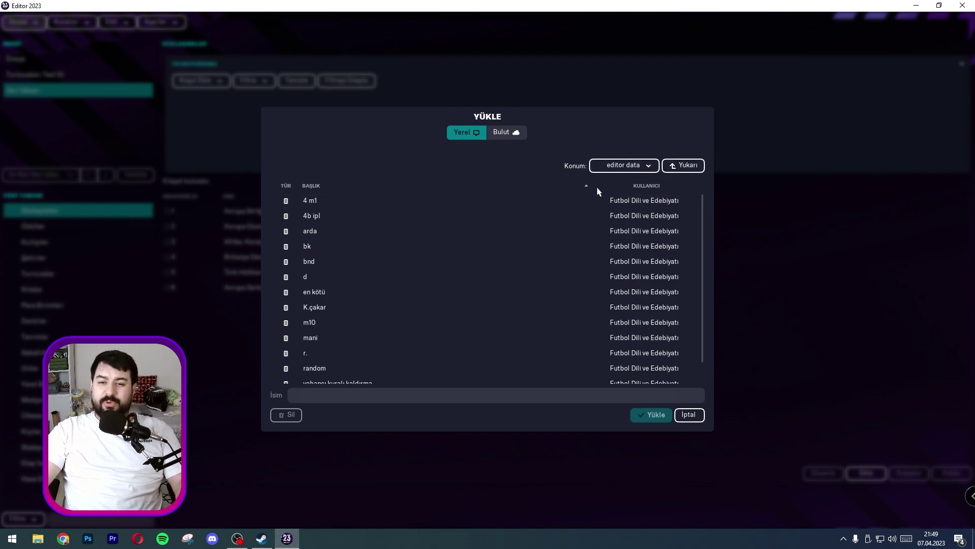
- Browse up to the parent Football Manager 2023 folder and return to the editor data folder
left_click(684, 165)
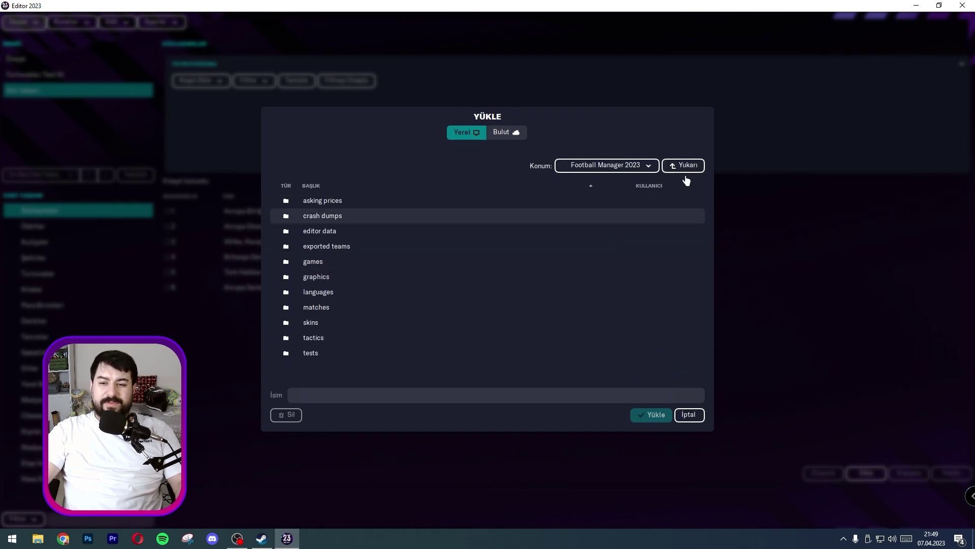
left_click(683, 166)
double_click(350, 293)
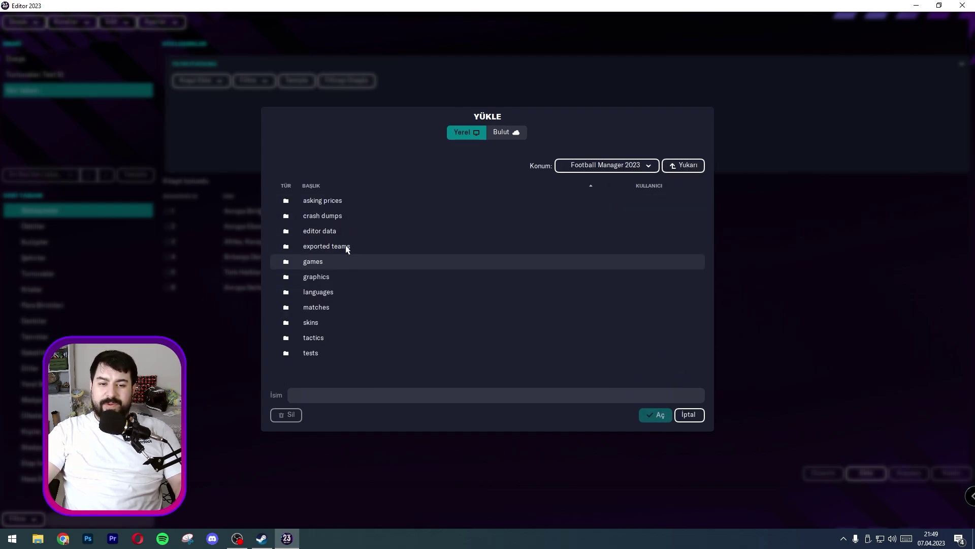
double_click(319, 231)
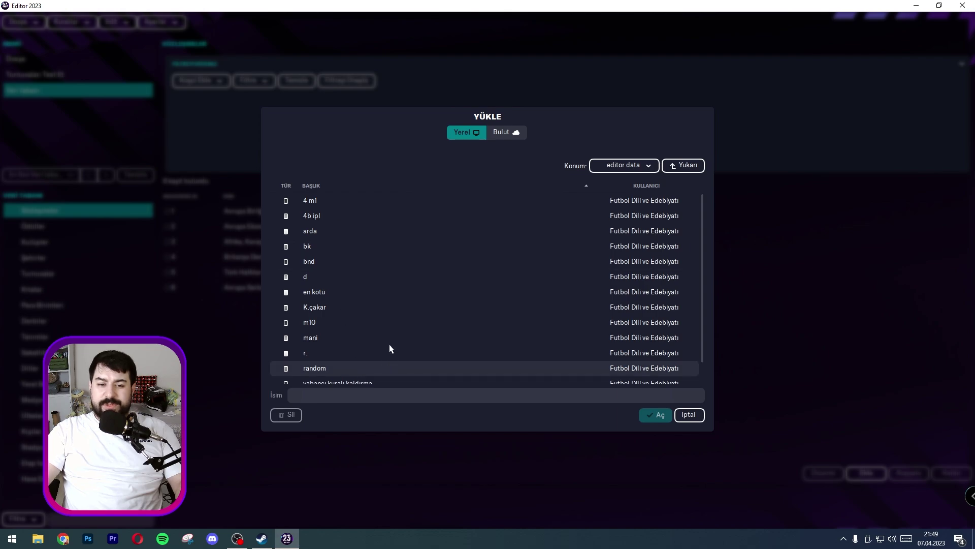
- Load the editor file "yabancı kuralı kaldırma" and acknowledge the database version notice
scroll(392, 331, "down", 1)
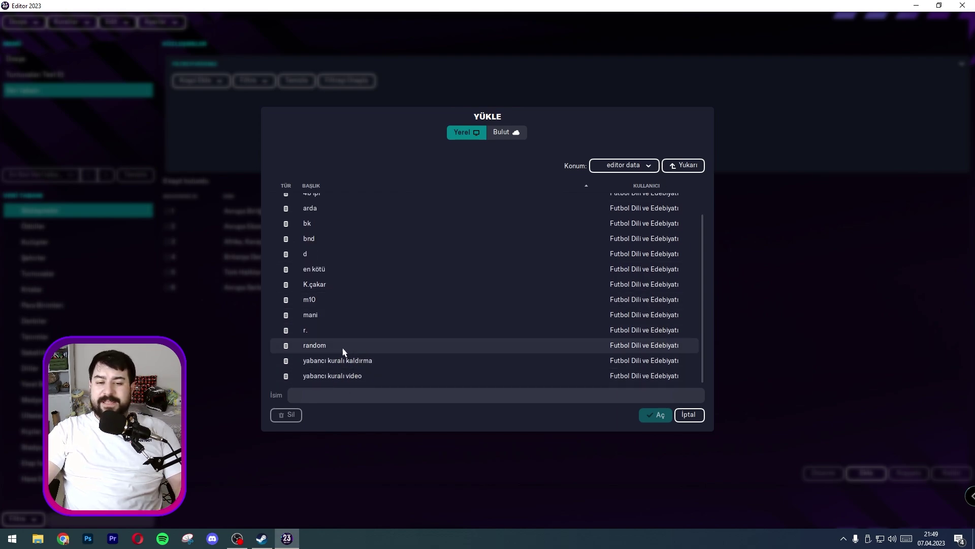
left_click(339, 361)
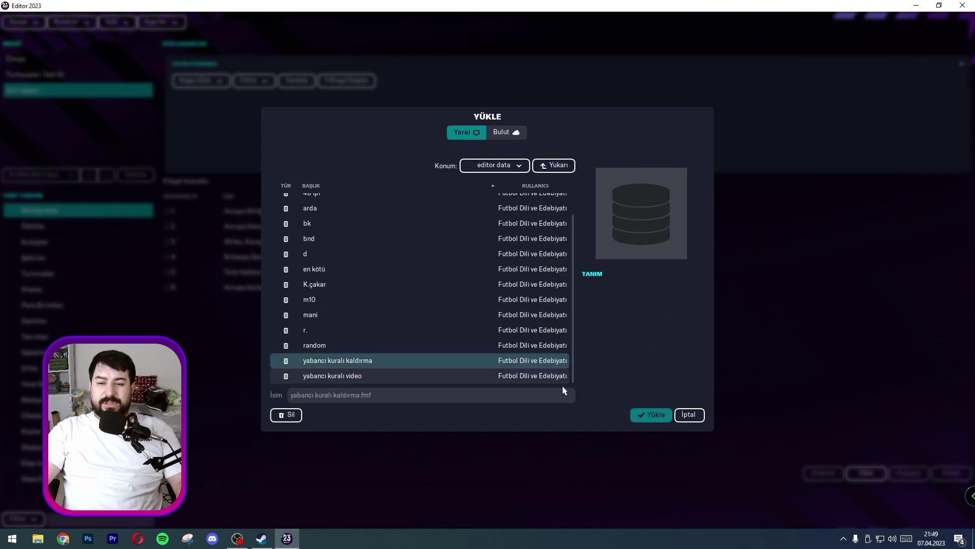
left_click(654, 419)
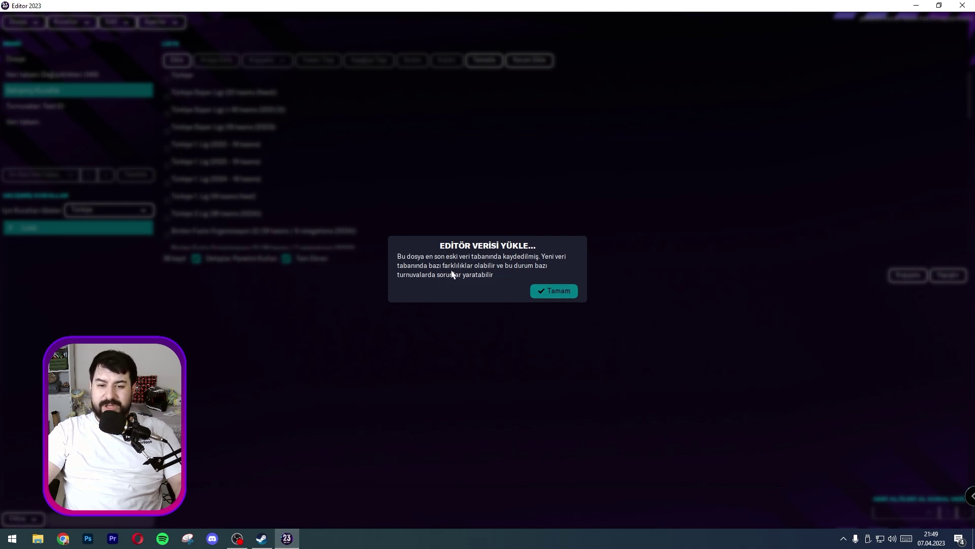
left_click(552, 292)
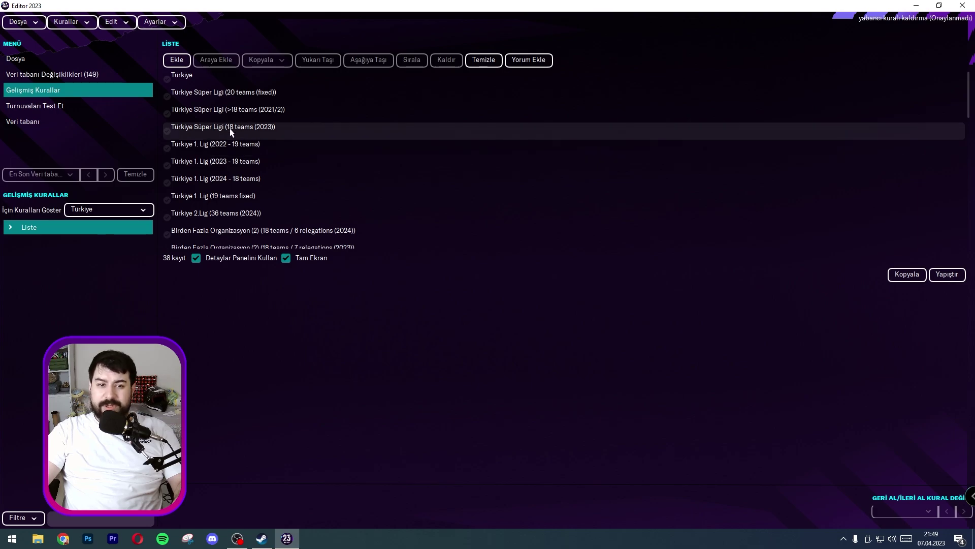
left_click(23, 21)
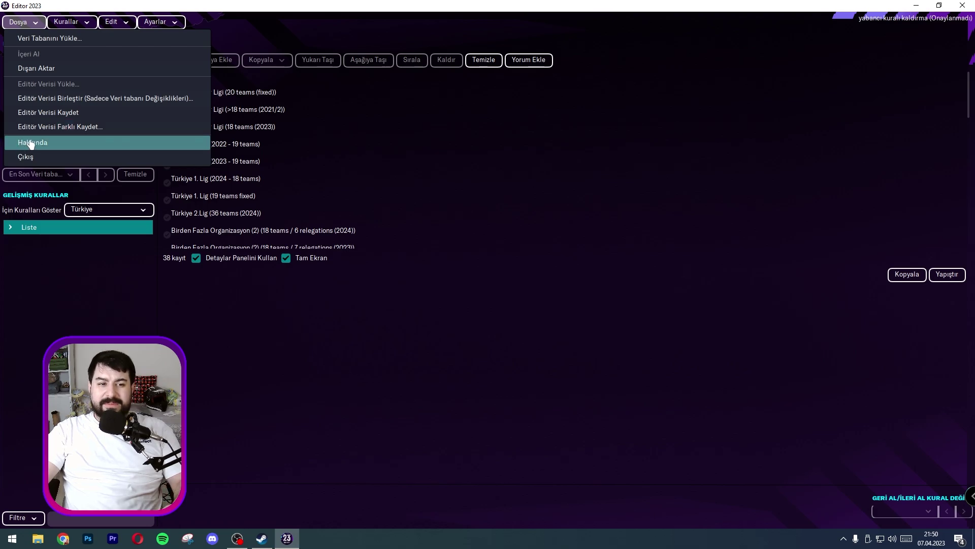
left_click(19, 22)
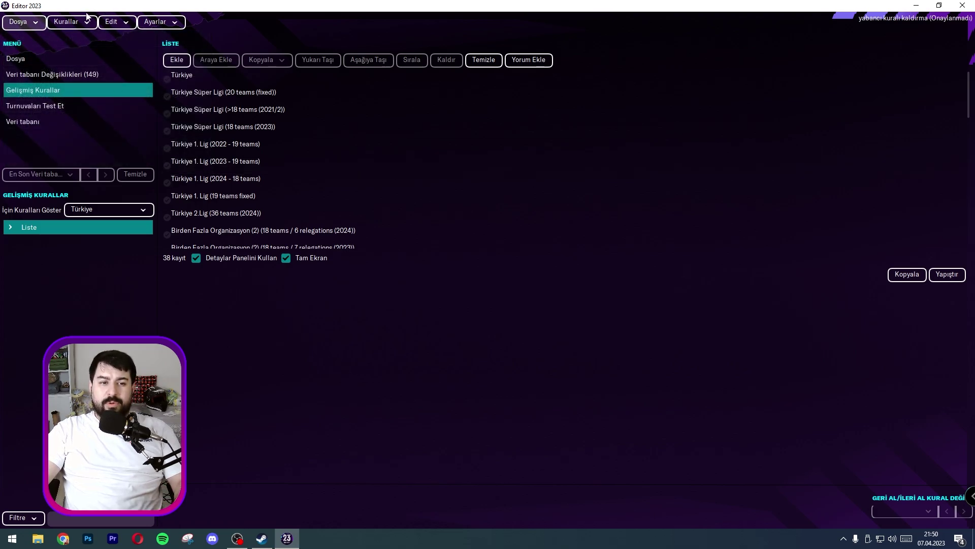
left_click(71, 21)
left_click(121, 24)
left_click(121, 25)
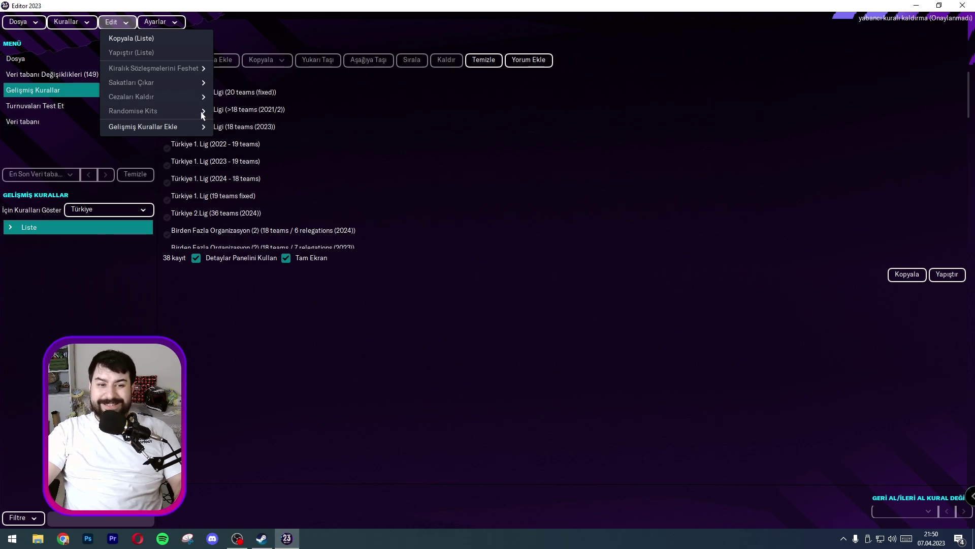
- Set the editor's currency (Para Birimi) to Avro
left_click(164, 23)
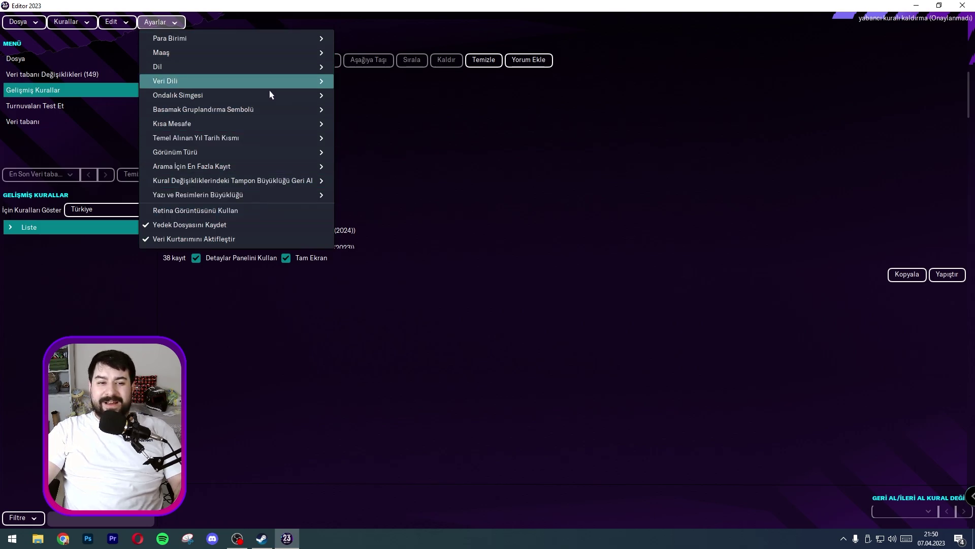
mouse_move(261, 45)
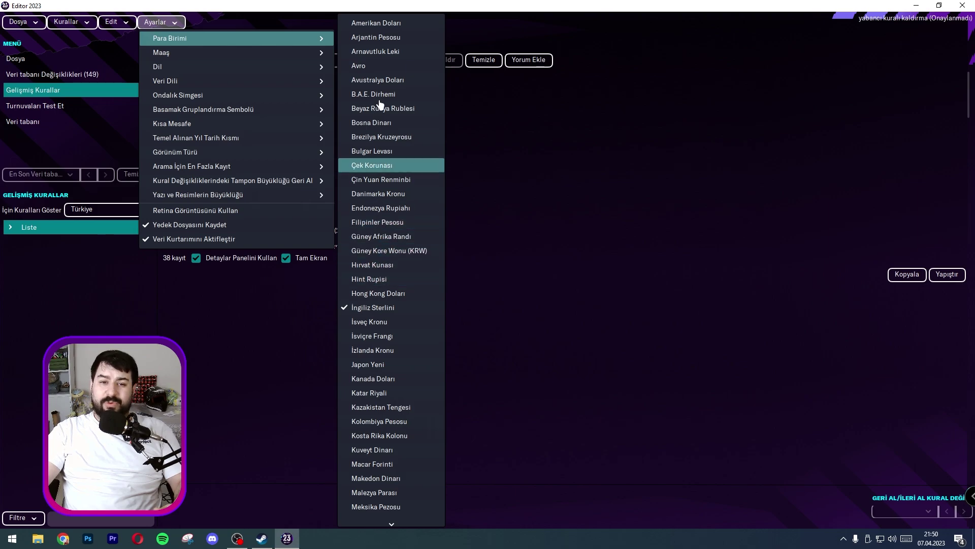
left_click(377, 65)
- Look through the remaining editor settings, such as Maaş, Veri Dili and Basamak Gruplandırma Sembolü, without changing any
left_click(160, 22)
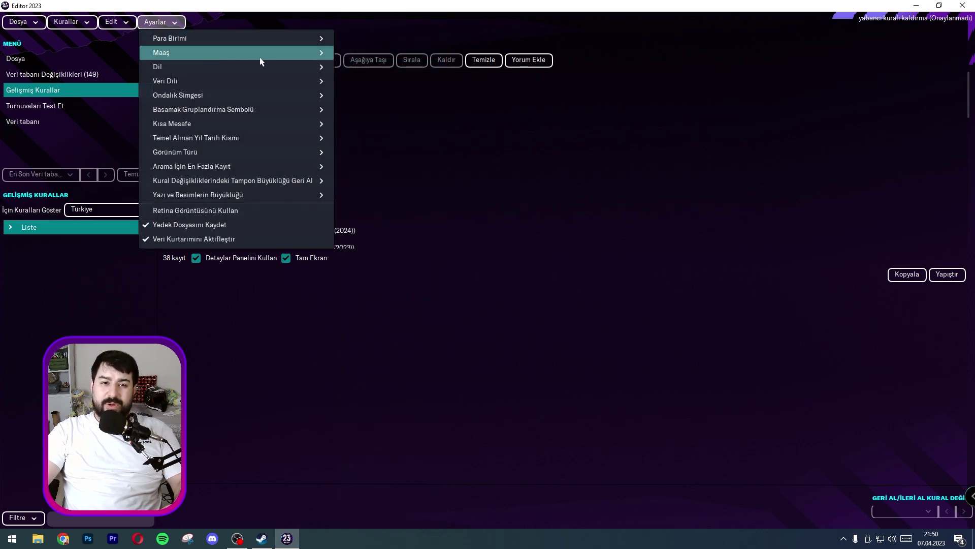
mouse_move(260, 61)
left_click(160, 22)
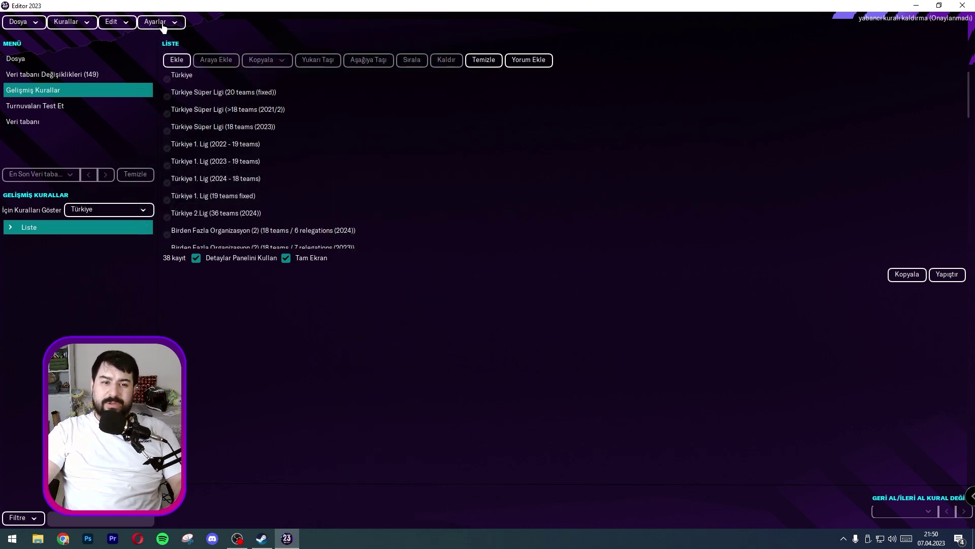
left_click(160, 21)
mouse_move(330, 65)
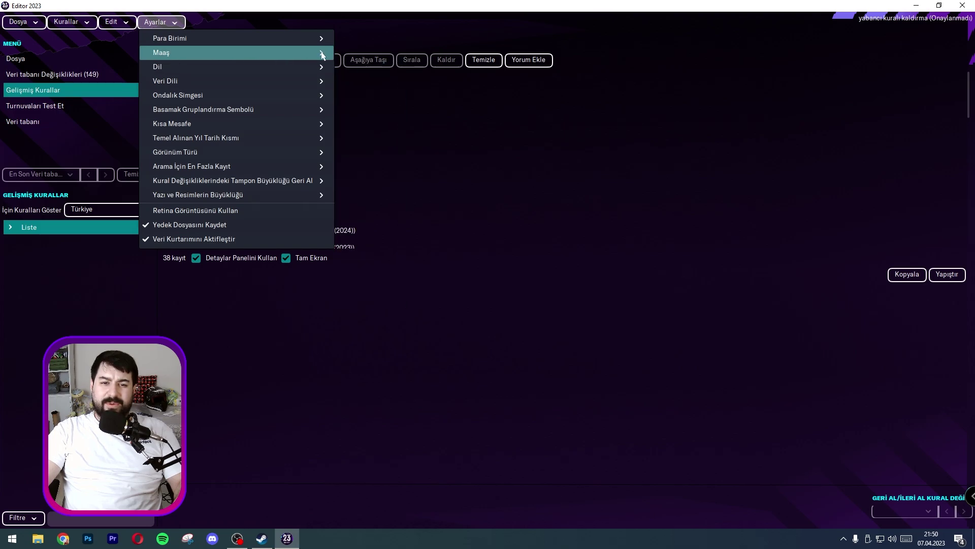
mouse_move(309, 78)
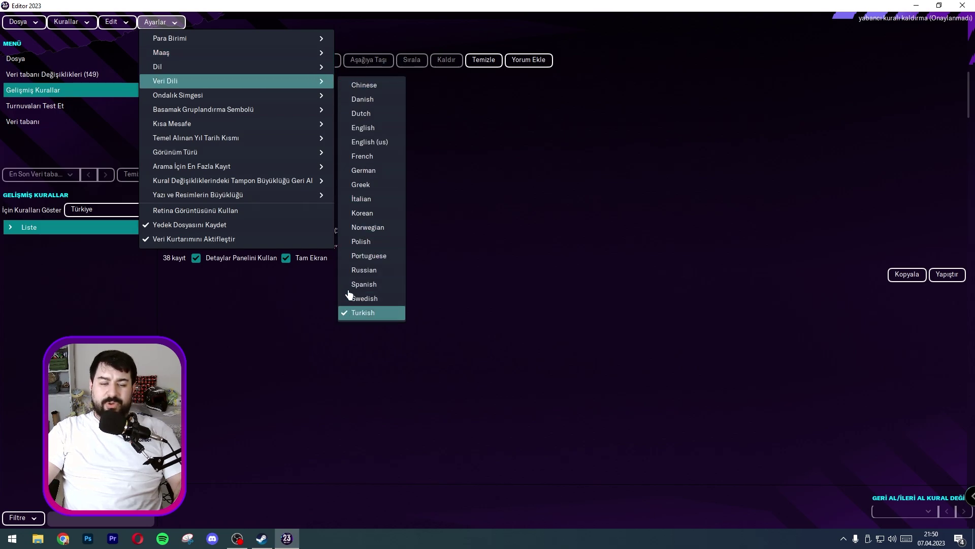
mouse_move(307, 102)
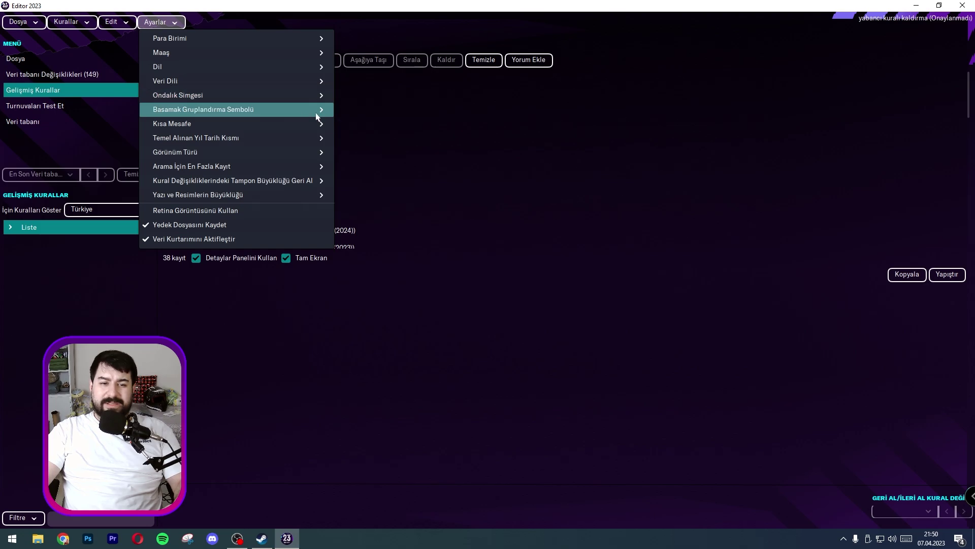
left_click(491, 263)
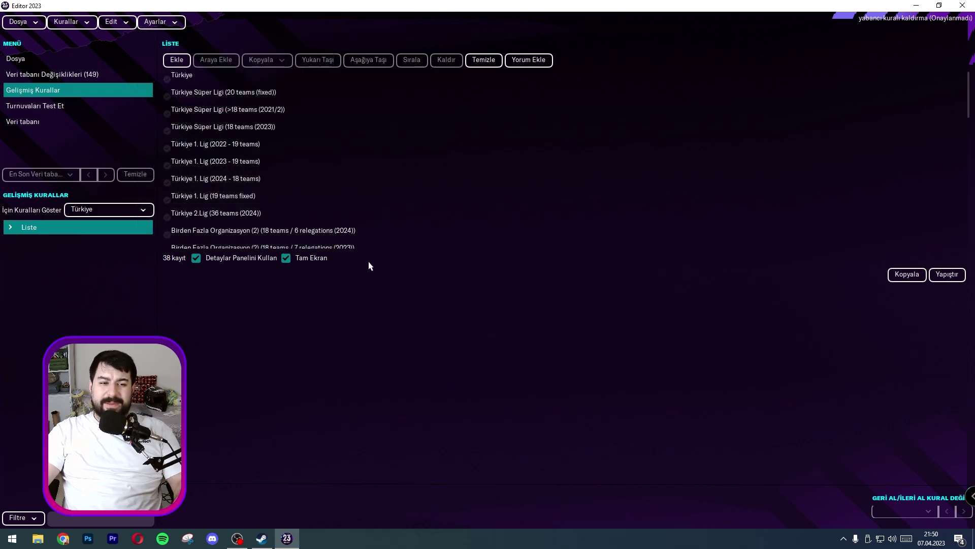
- Load the 23.4.0 Güncellemesi database again in place of the loaded editor data
left_click(72, 105)
left_click(45, 90)
left_click(23, 23)
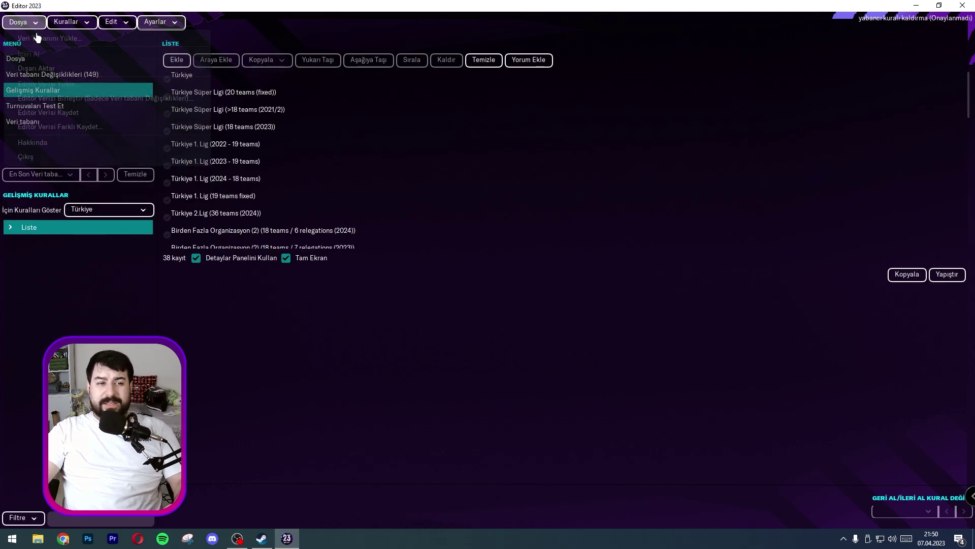
left_click(84, 38)
left_click(519, 287)
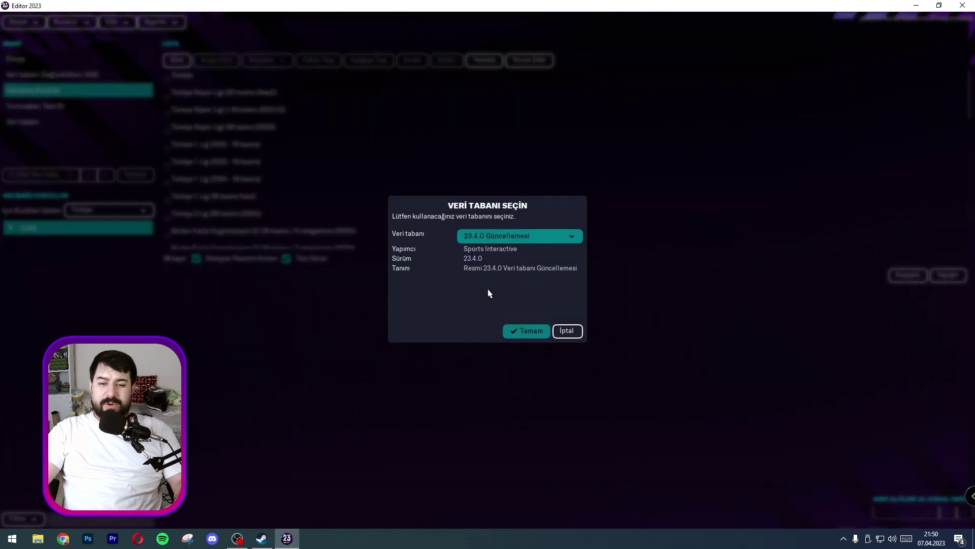
key("Return")
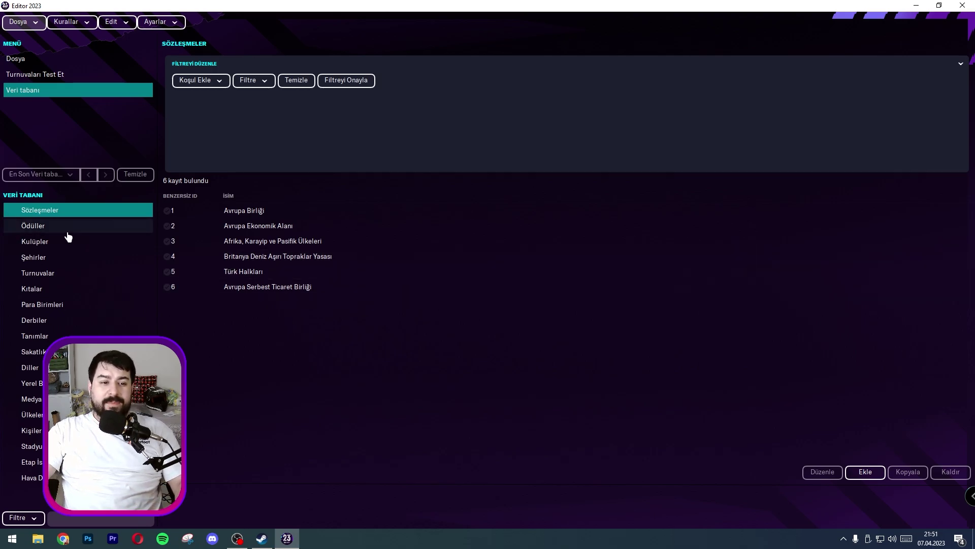
- Check which filter conditions can be added for the Sözleşmeler records
left_click(48, 226)
left_click(41, 213)
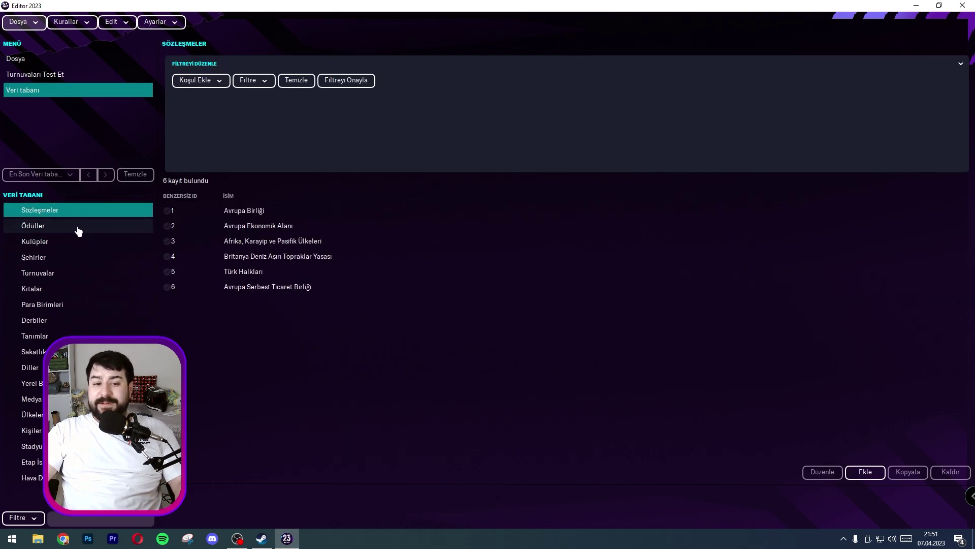
left_click(229, 85)
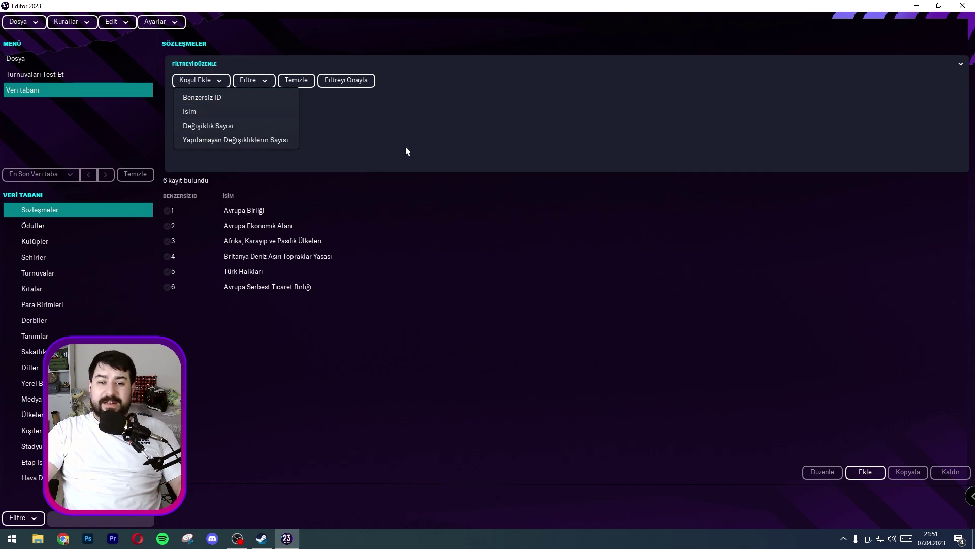
- Open the Avrupa Birliği agreement and look through its list of member countries
left_click(252, 214)
double_click(252, 215)
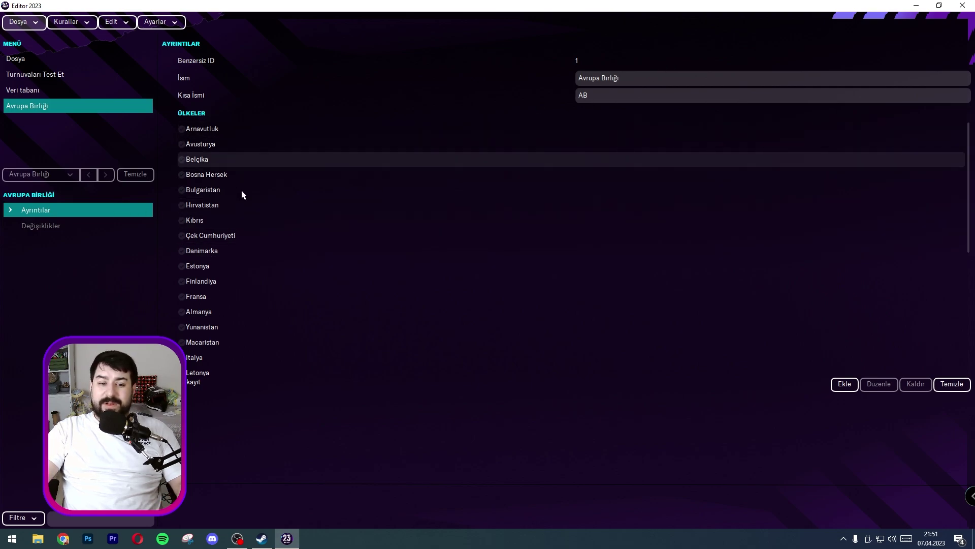
scroll(257, 276, "down", 1)
scroll(247, 219, "up", 1)
scroll(248, 219, "down", 3)
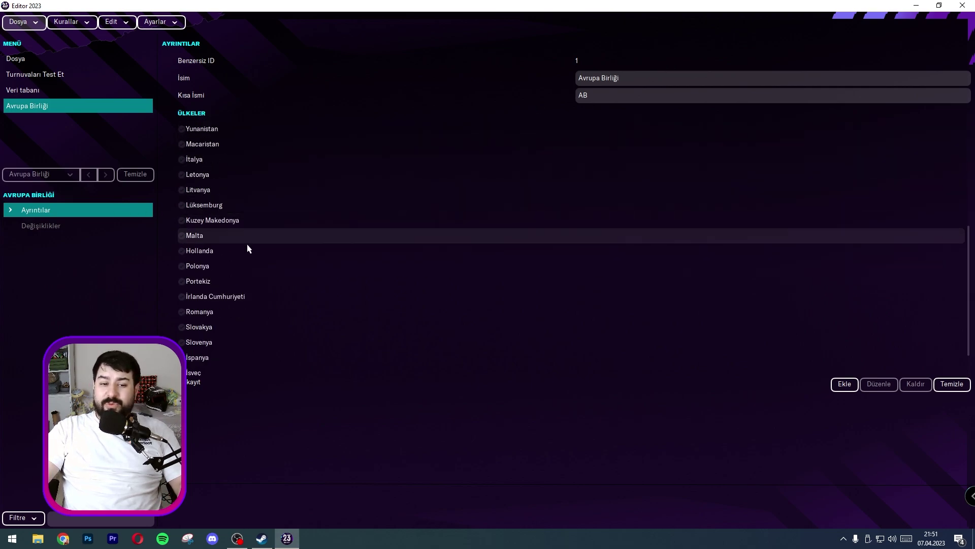
scroll(232, 307, "up", 3)
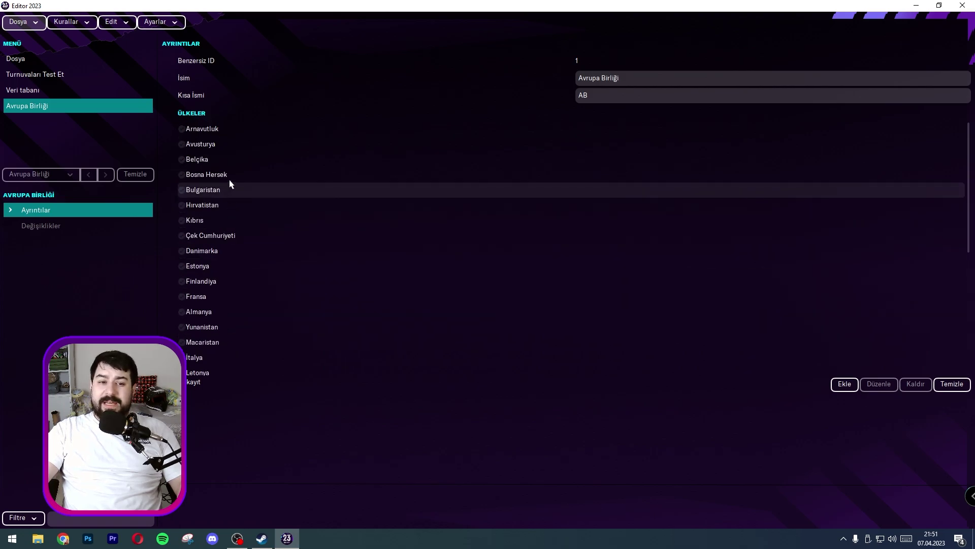
- Add Türkiye to the Avrupa Birliği countries, finding it with an İsim filter containing "türkiye", and review the updated list
left_click(844, 384)
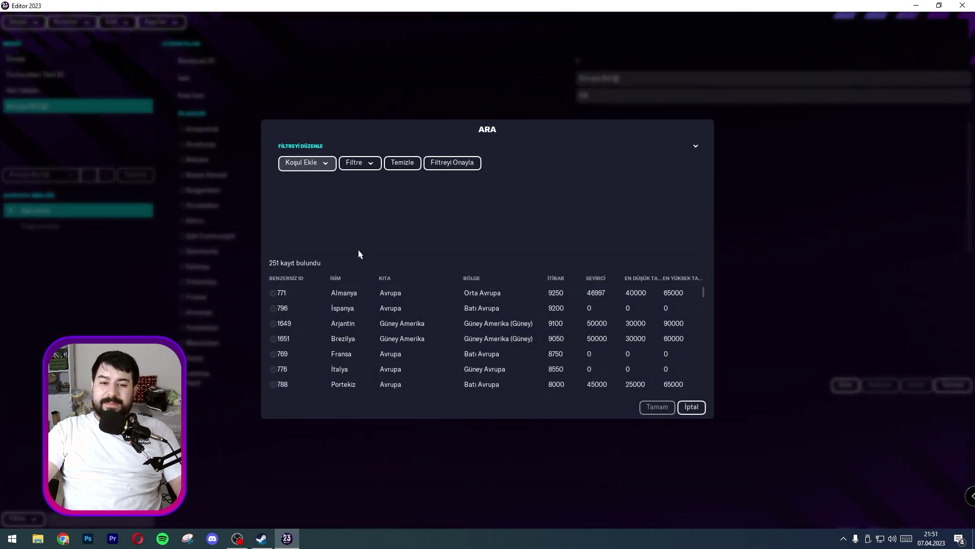
left_click(318, 165)
left_click(321, 196)
left_click(577, 178)
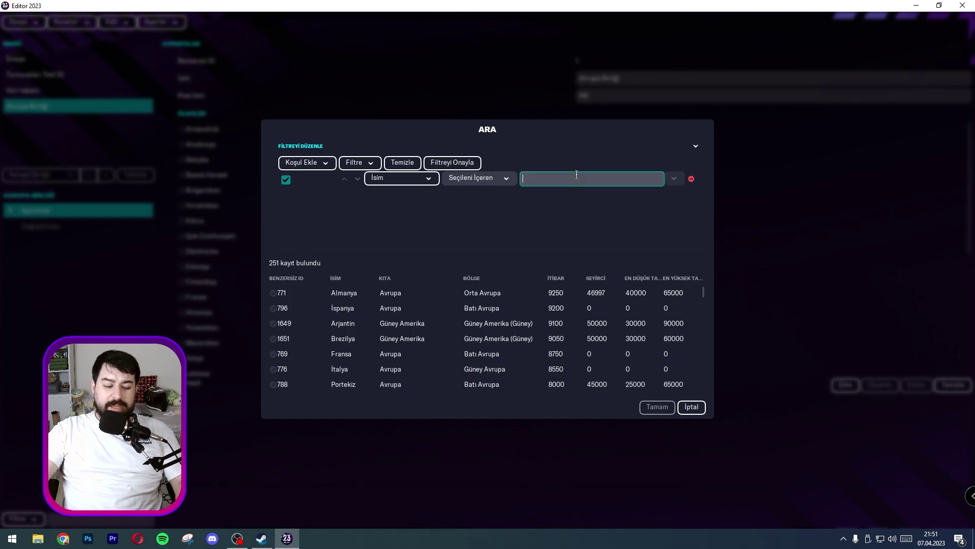
type("türkiye")
key("Return")
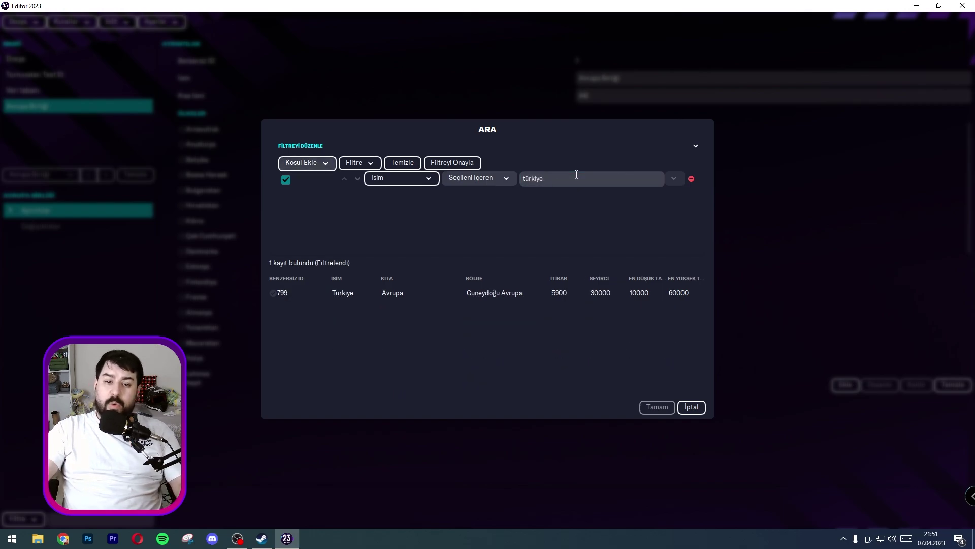
double_click(450, 298)
scroll(450, 333, "down", 5)
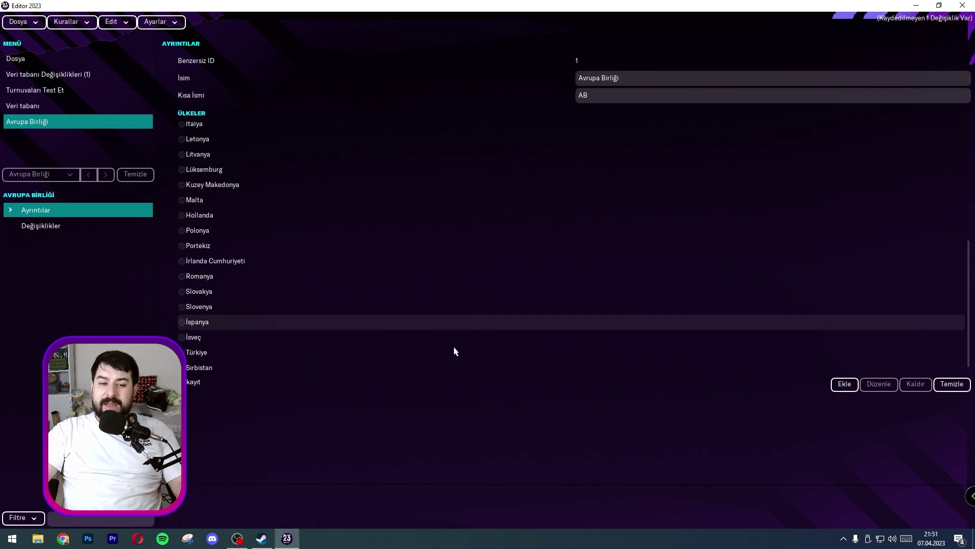
scroll(468, 283, "up", 2)
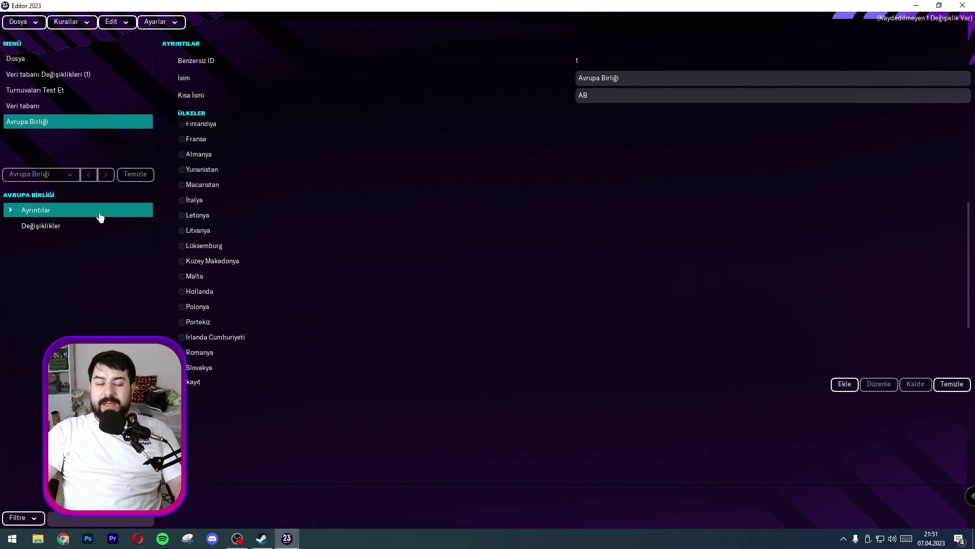
scroll(283, 189, "up", 2)
scroll(283, 190, "down", 3)
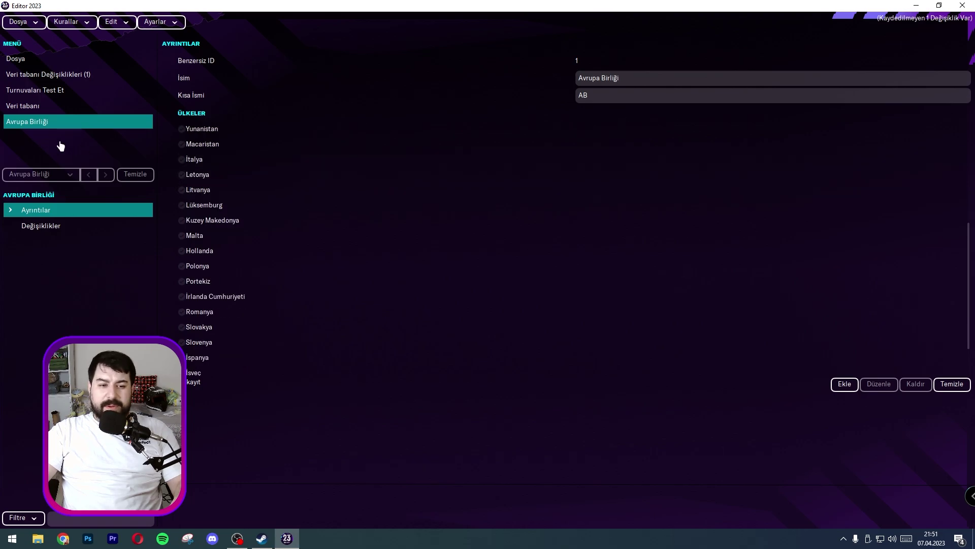
- Open the Dünya Altın Ayakkabı award from the database's Ödüller category and show its Kurallar
left_click(38, 106)
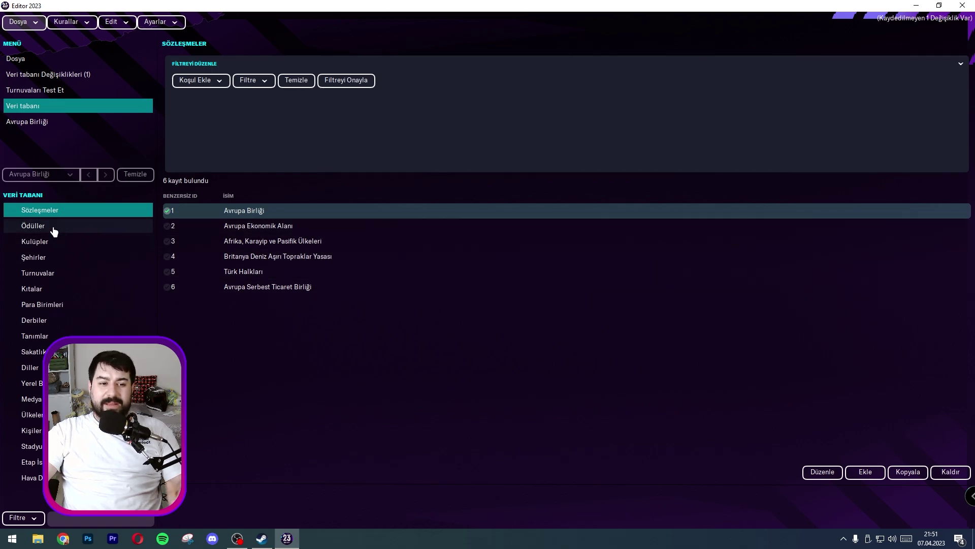
left_click(79, 227)
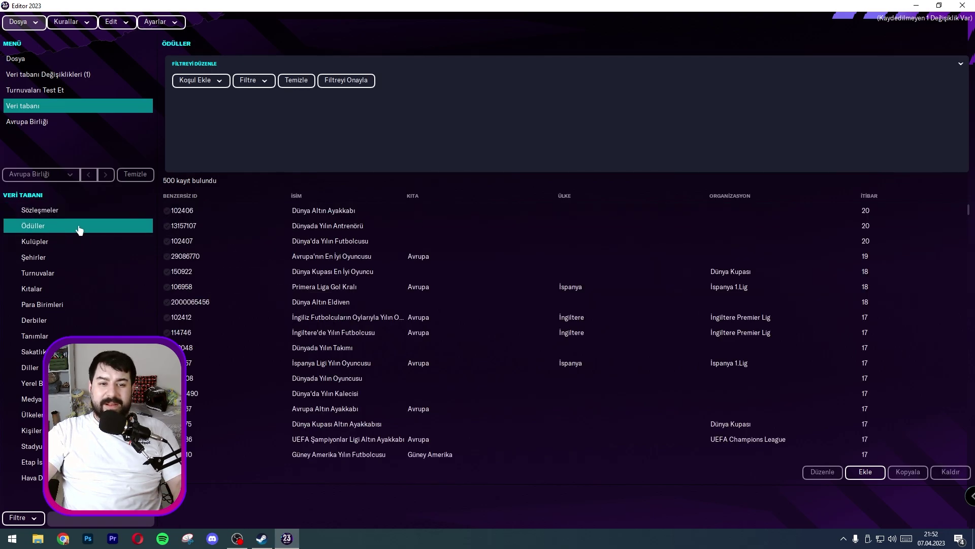
double_click(341, 211)
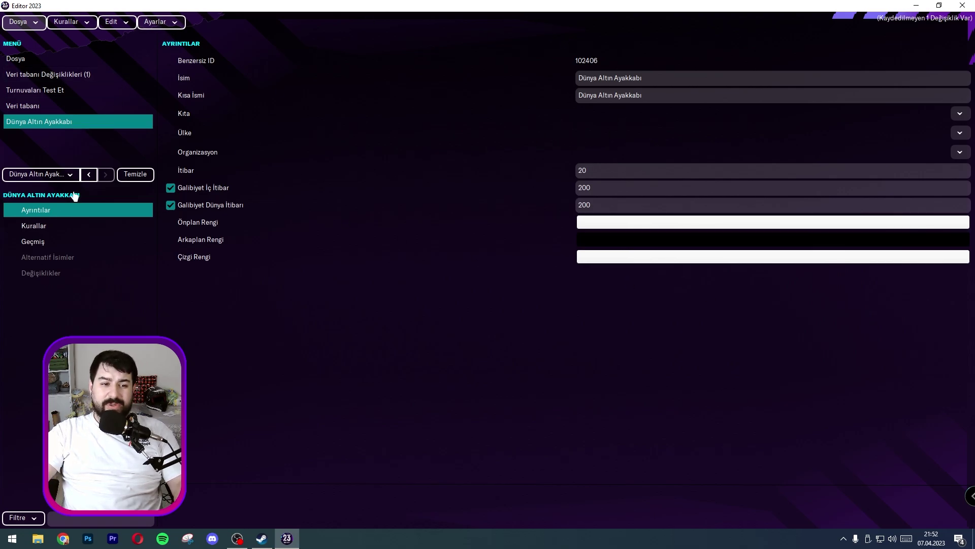
left_click(51, 225)
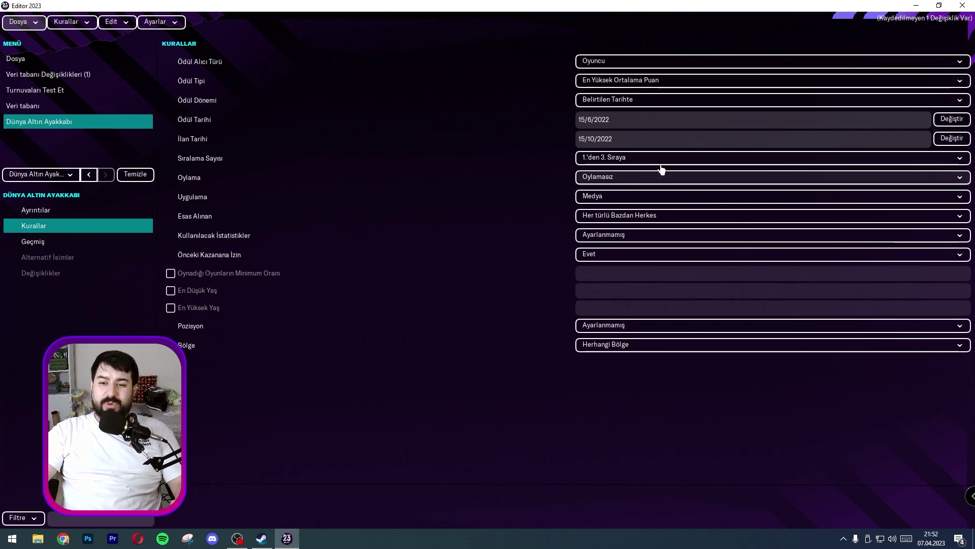
- Examine the award's options for Sıralama Sayısı, Uygulama, Esas Alınan and Önceki Kazanana İzin, keeping the current choices
left_click(642, 157)
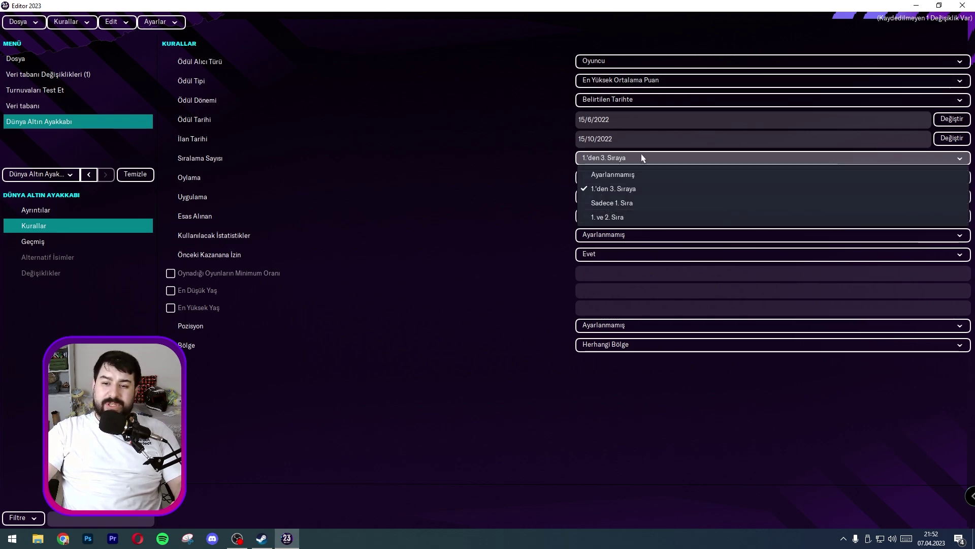
left_click(643, 157)
left_click(607, 193)
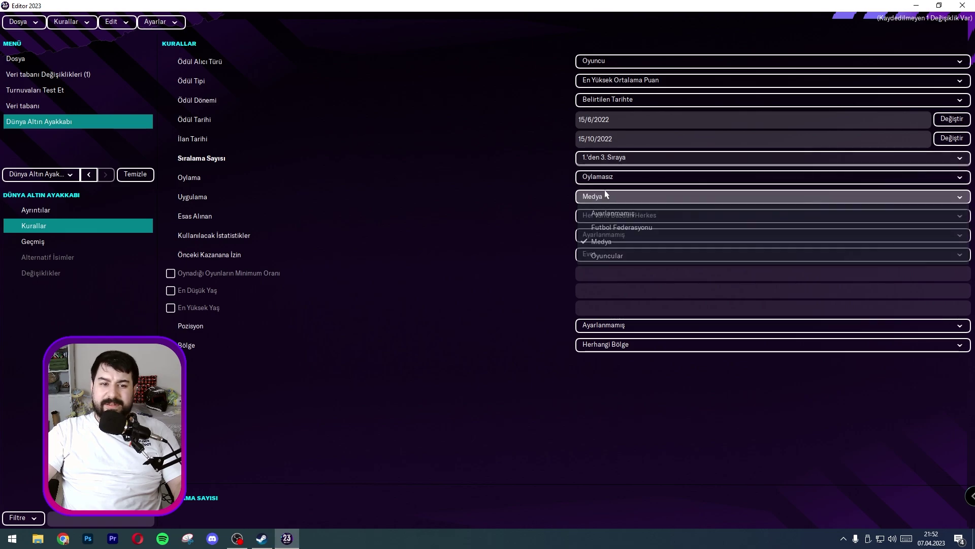
left_click(608, 196)
left_click(609, 197)
left_click(610, 197)
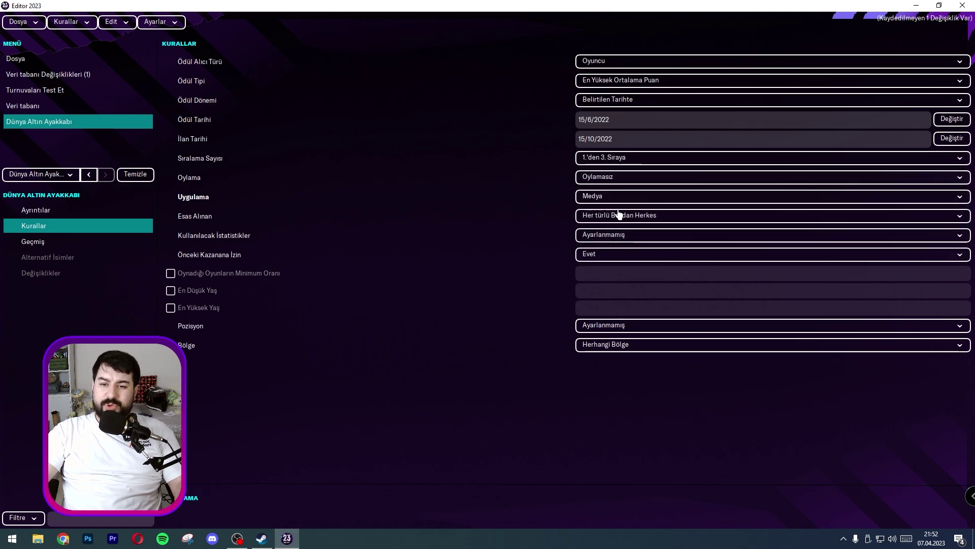
left_click(660, 216)
left_click(670, 220)
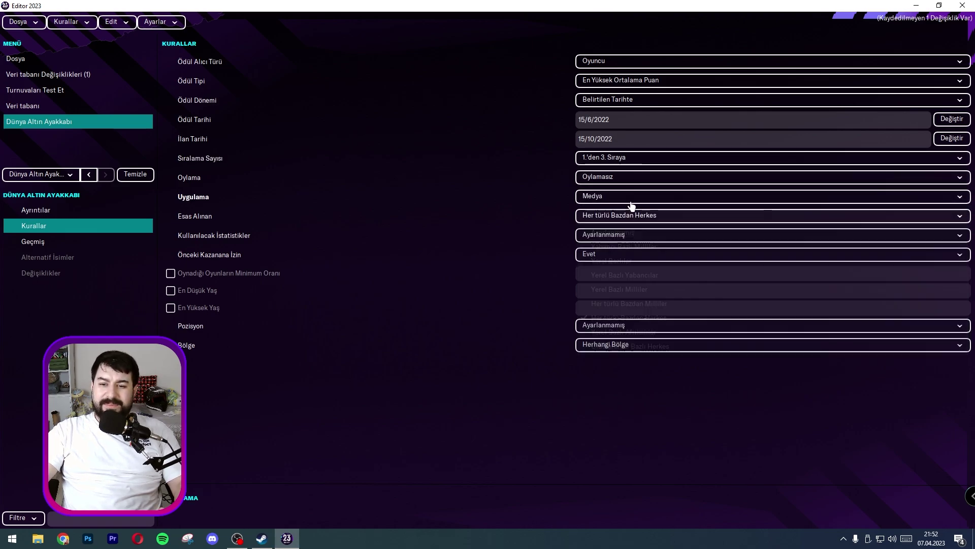
left_click(632, 202)
left_click(631, 202)
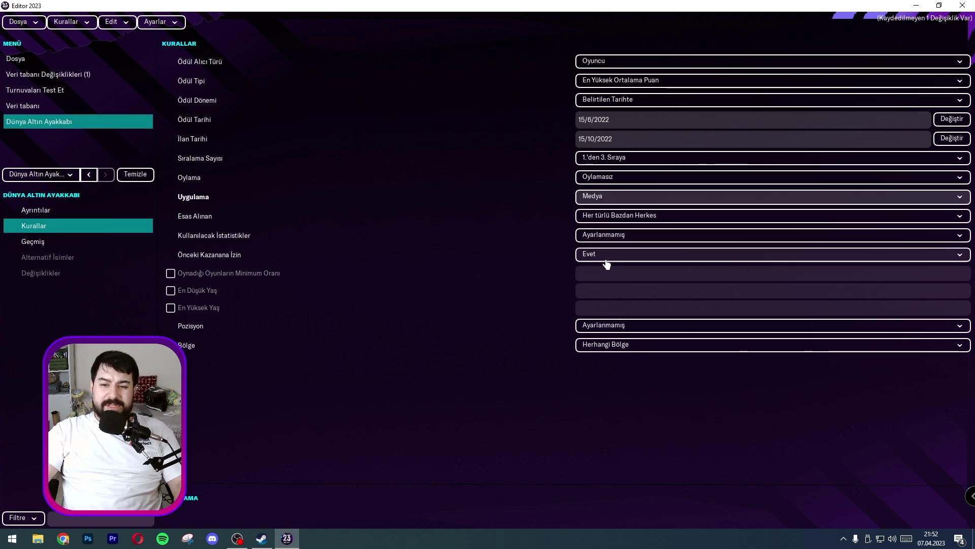
left_click(628, 257)
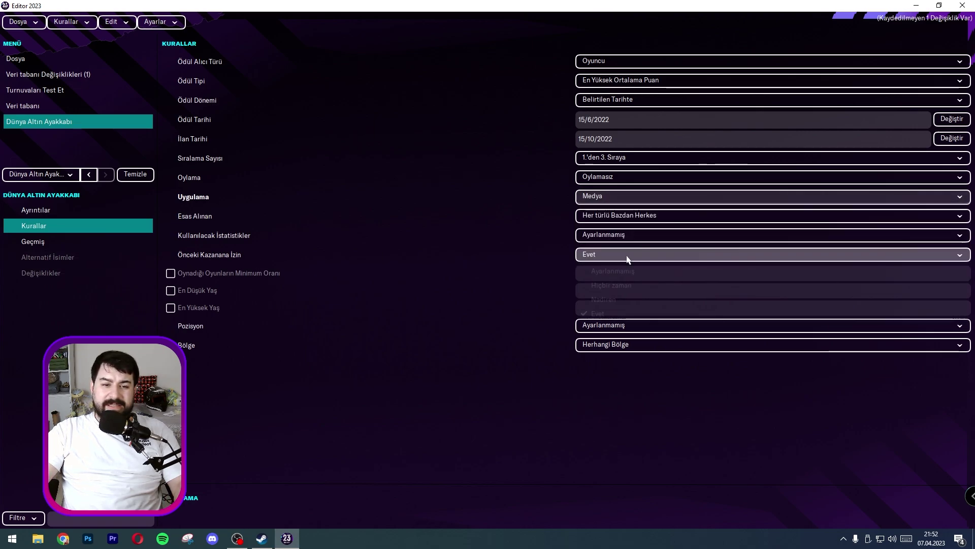
left_click(628, 257)
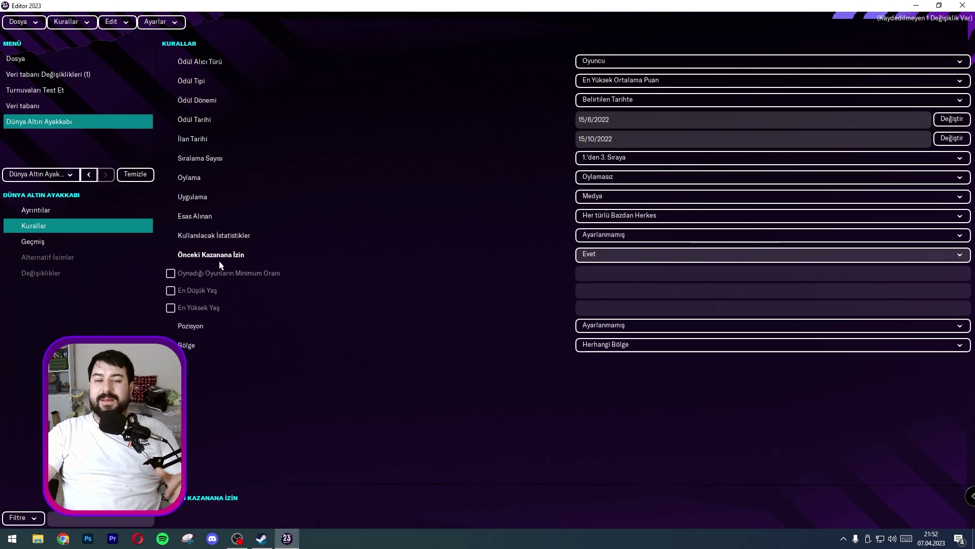
- Open the R. Madrid club record from the database's Kulüpler category and select the text of its İsim field
left_click(89, 174)
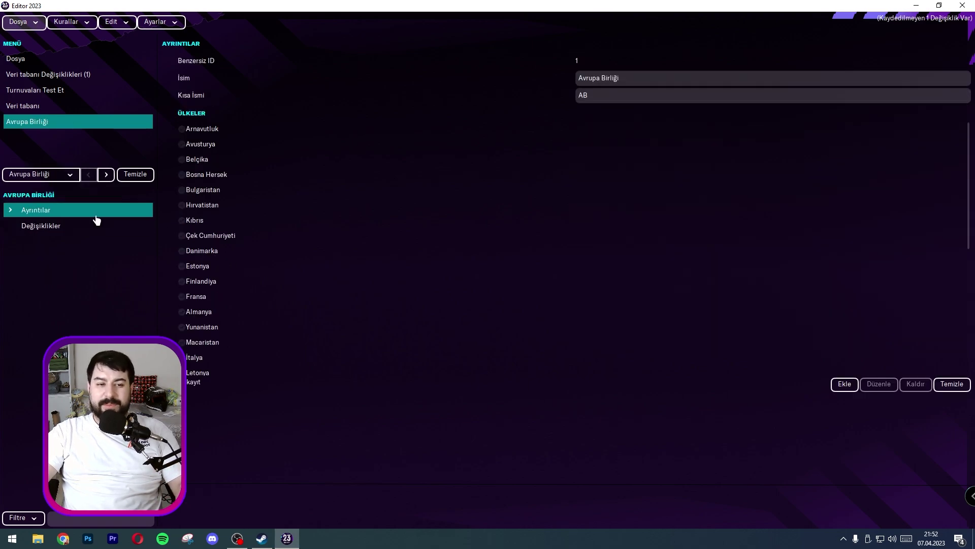
left_click(26, 106)
left_click(47, 246)
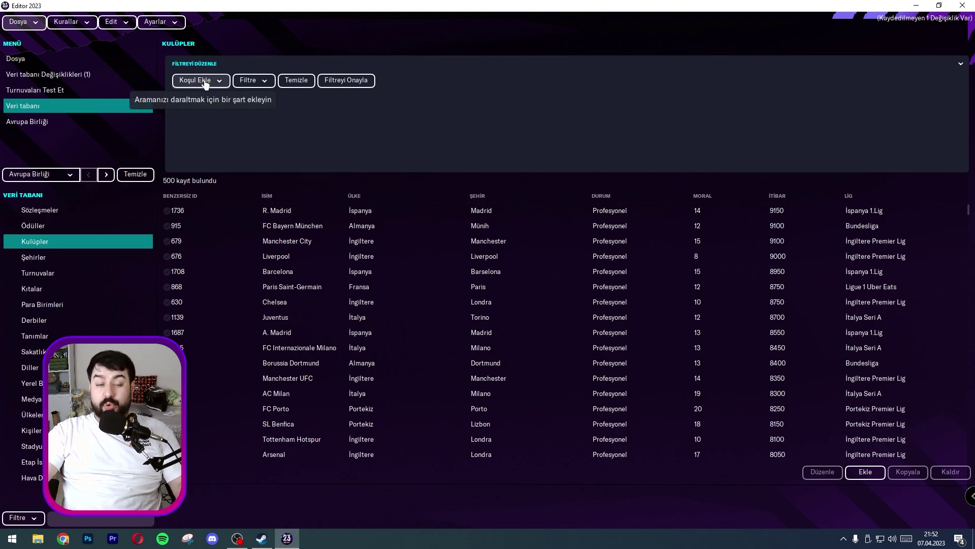
double_click(333, 210)
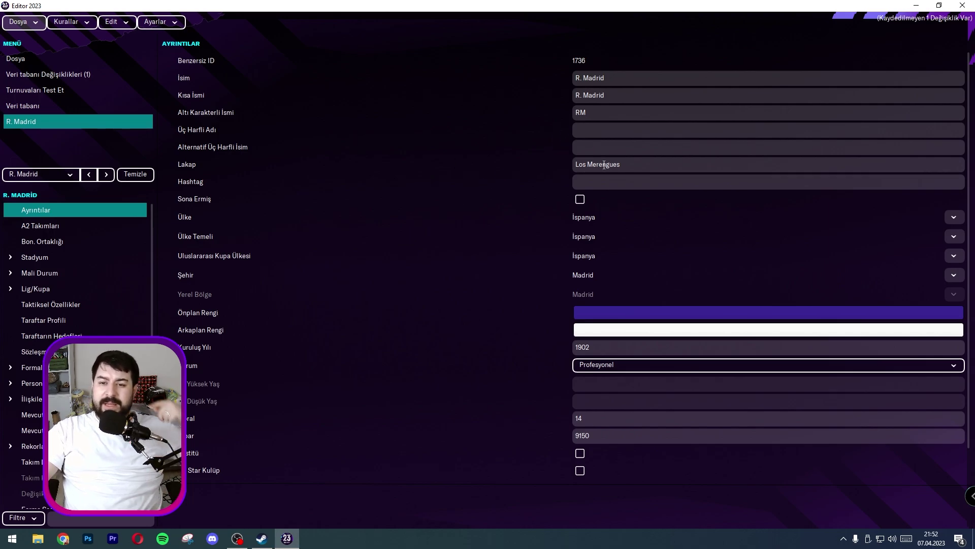
left_click(578, 77)
double_click(578, 78)
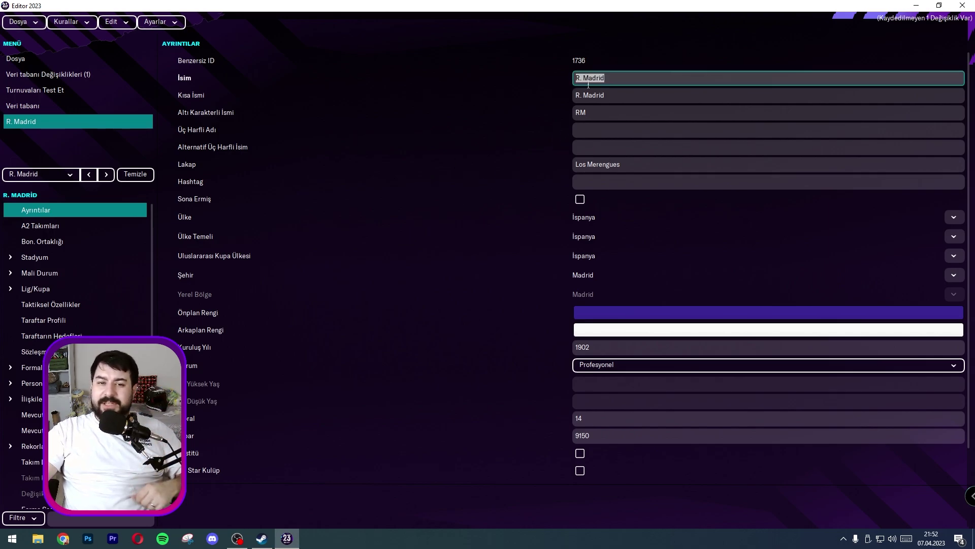
- Set R. Madrid's Ülke, Ülke Temeli and Uluslararası Kupa Ülkesi to Türkiye, keeping its İsim unchanged
left_click(609, 81)
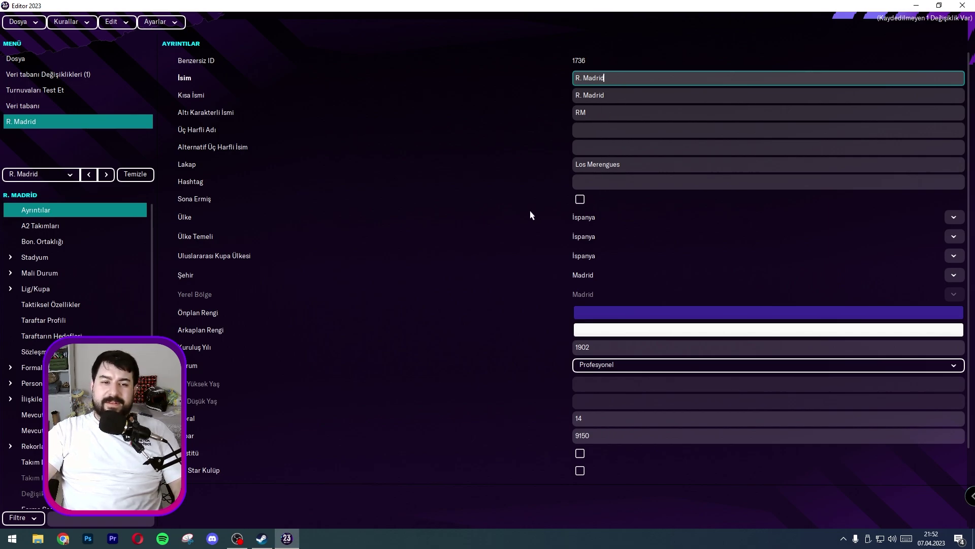
left_click(953, 217)
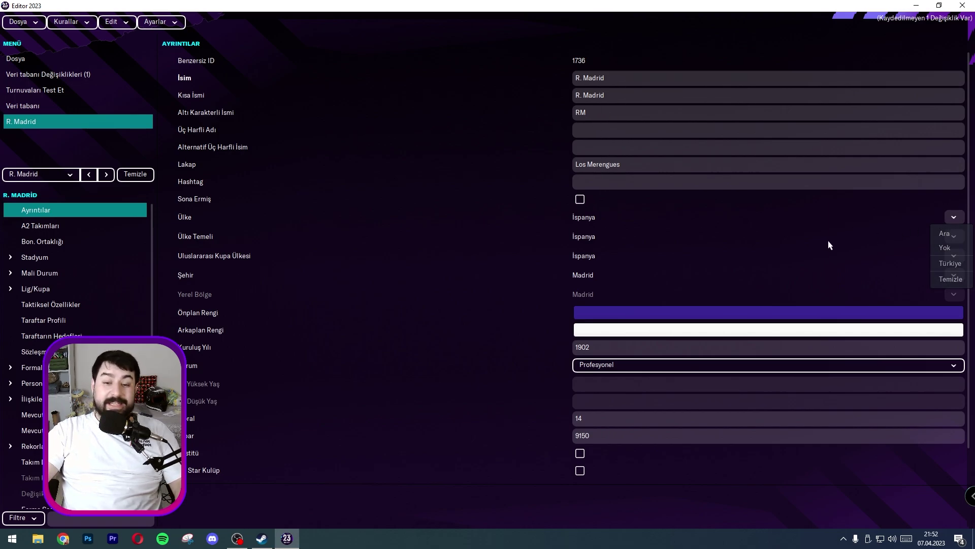
left_click(955, 223)
left_click(956, 225)
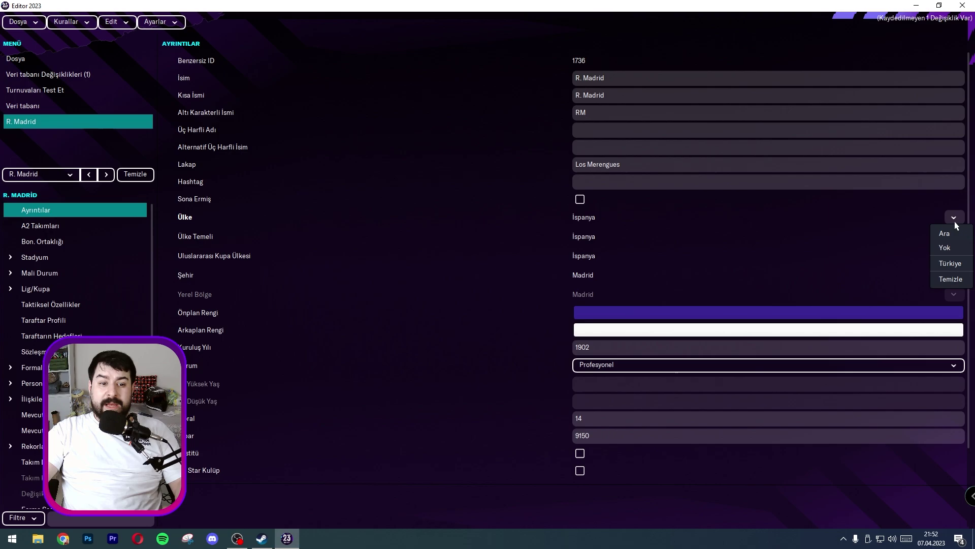
left_click(954, 260)
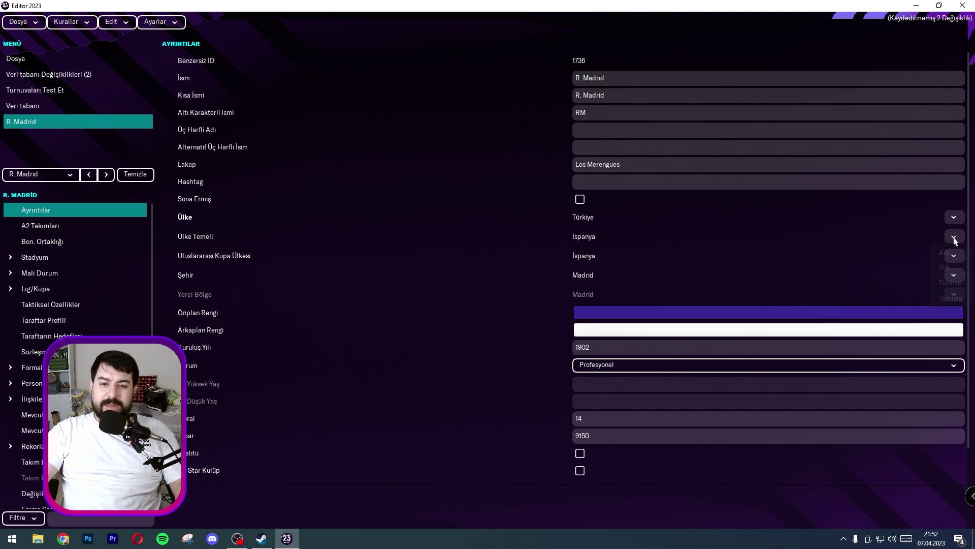
left_click(953, 240)
left_click(944, 288)
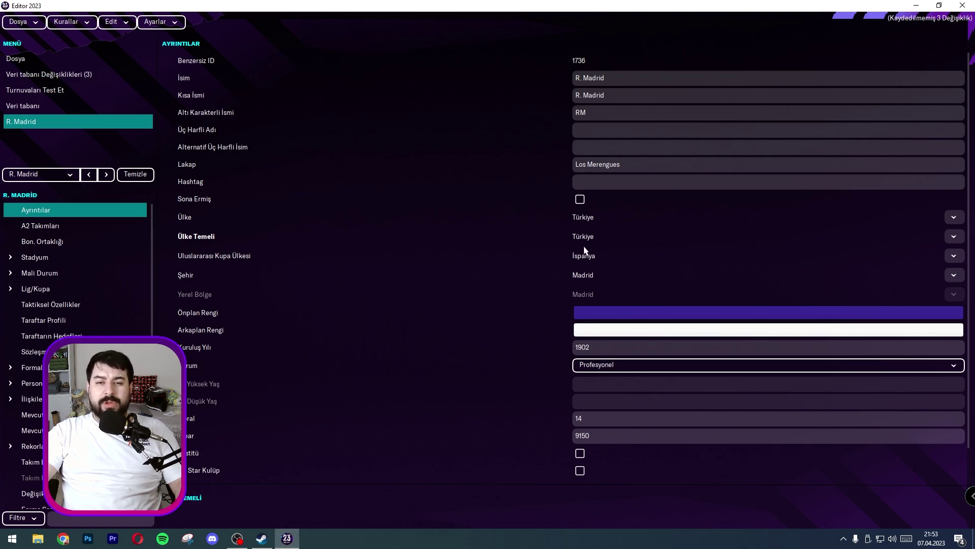
left_click(953, 256)
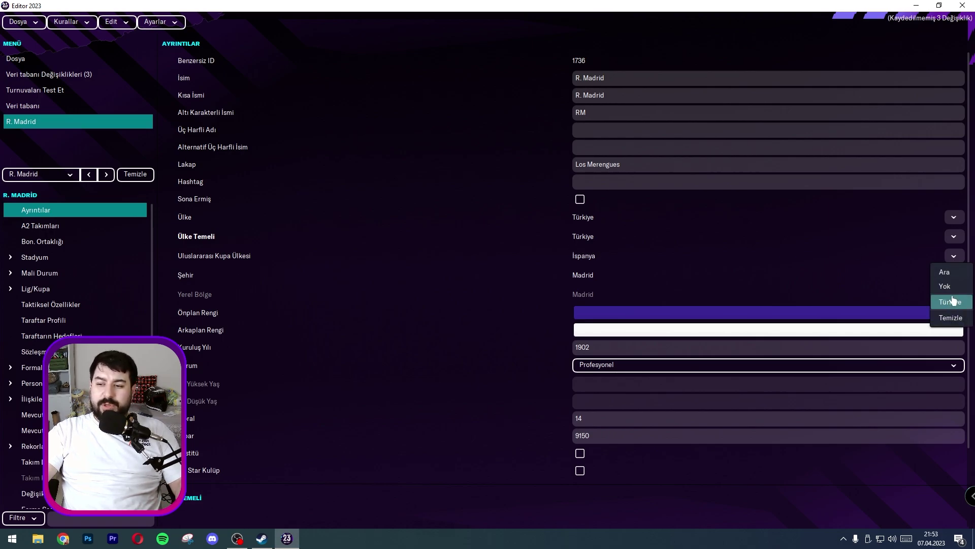
left_click(951, 284)
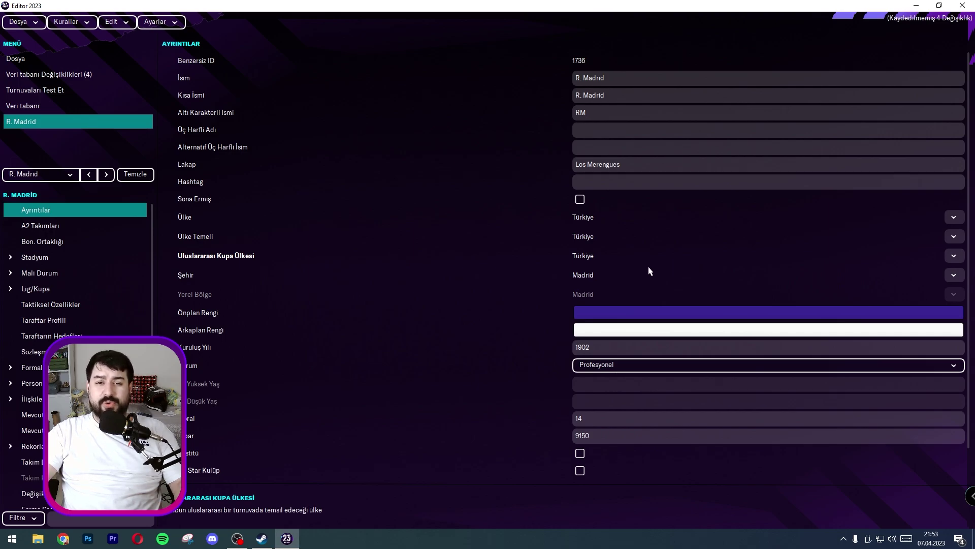
- Review R. Madrid's A2 Takımları, Bon. Ortaklığı and general Stadyum data, including the Seyirci, En Düşük Taraftar and En Yüksek Taraftar fields
left_click(72, 226)
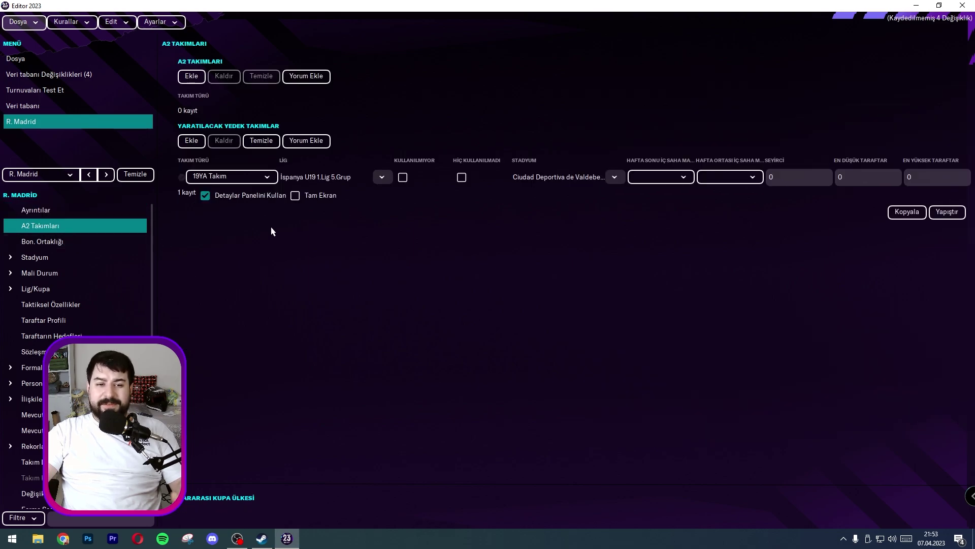
left_click(57, 243)
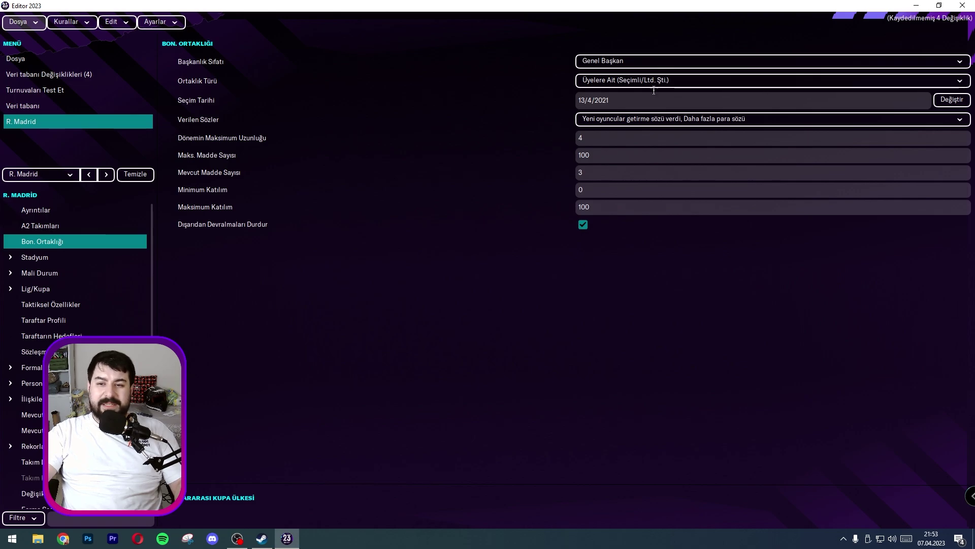
left_click(34, 257)
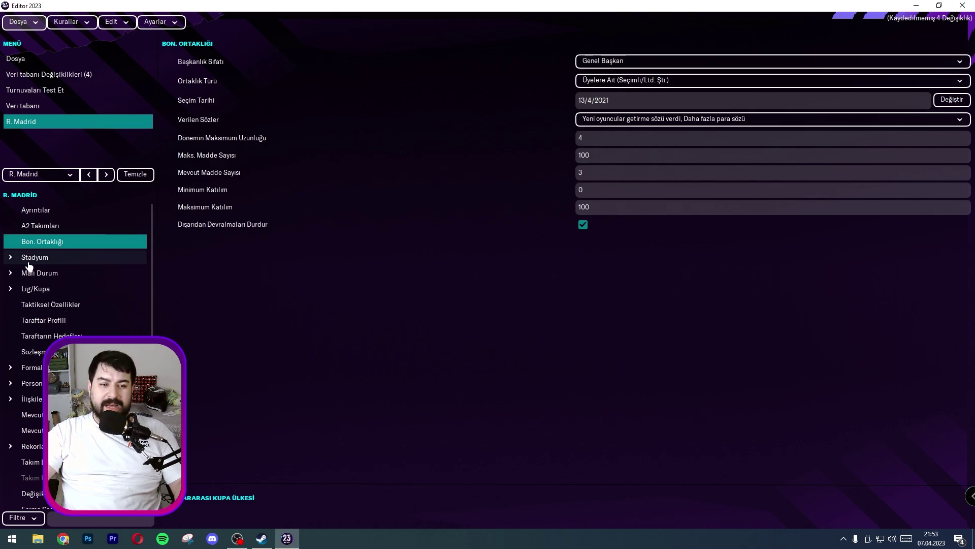
left_click(41, 276)
left_click(629, 103)
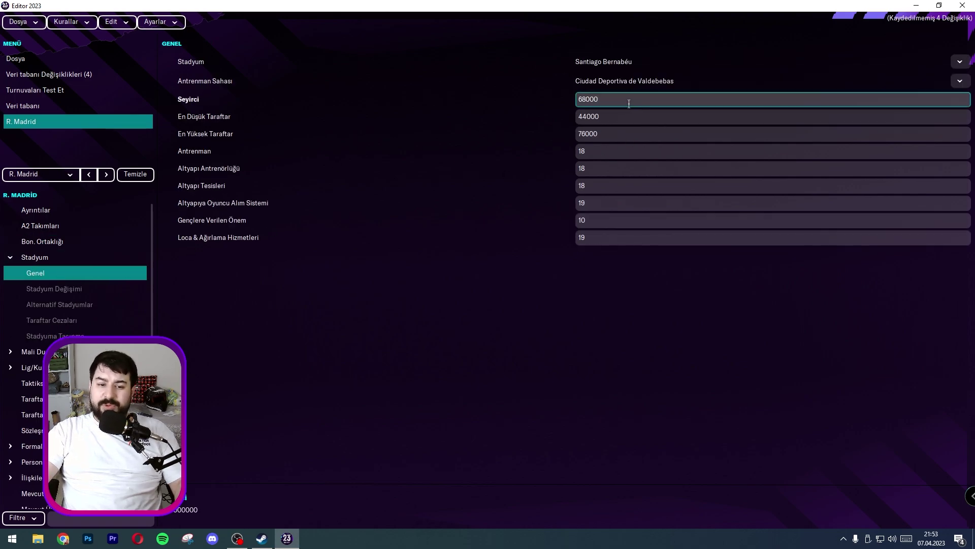
left_click(605, 120)
left_click(609, 133)
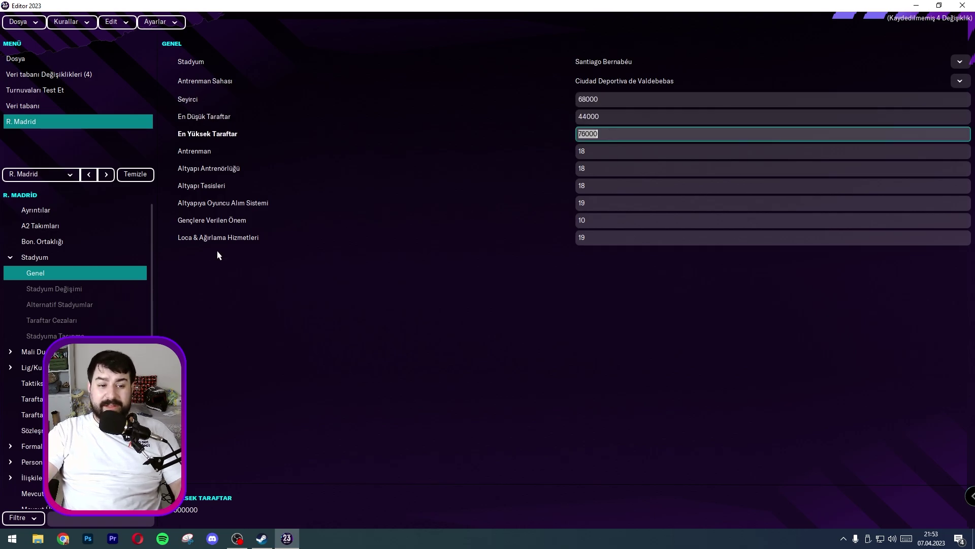
- Open the club's general Mali Durum data and set Zengin İş Adamı to Önplan
left_click(37, 350)
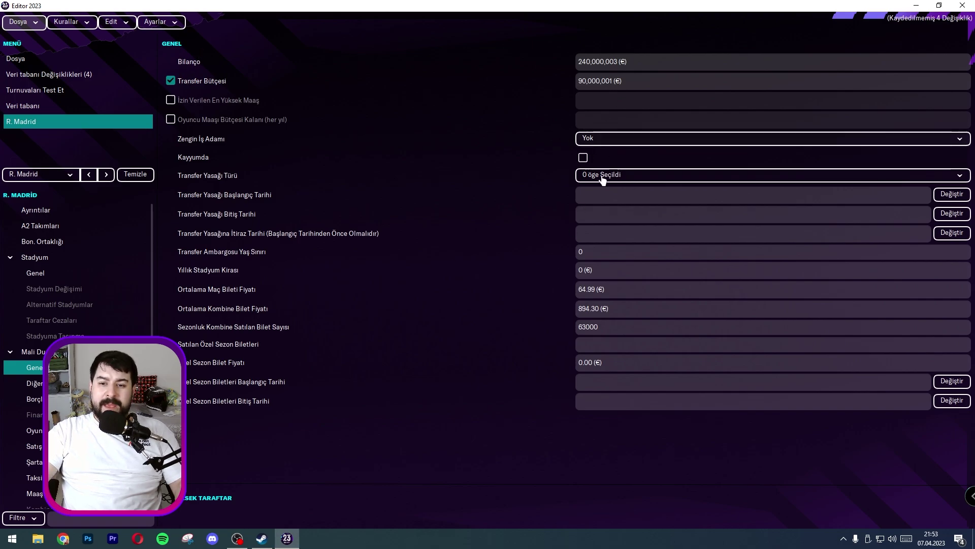
left_click(589, 138)
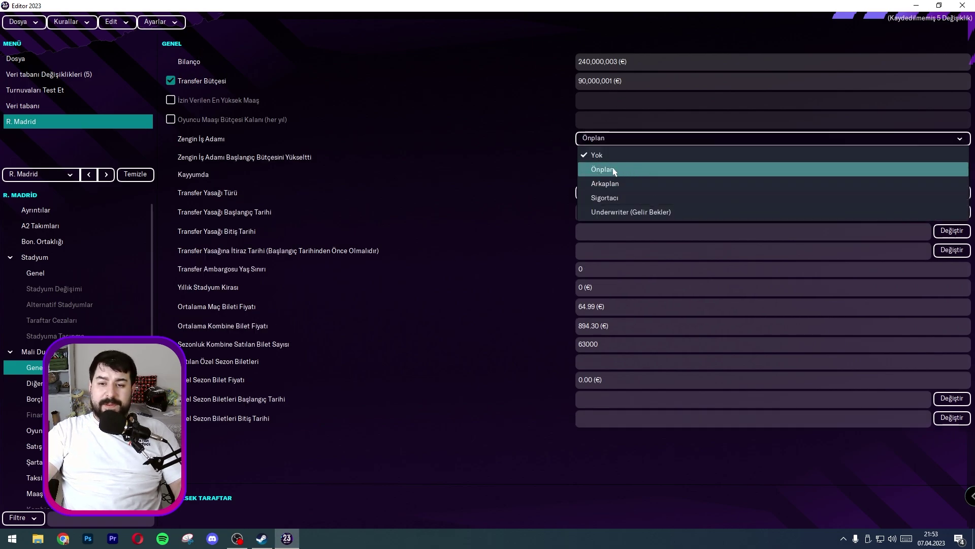
left_click(652, 169)
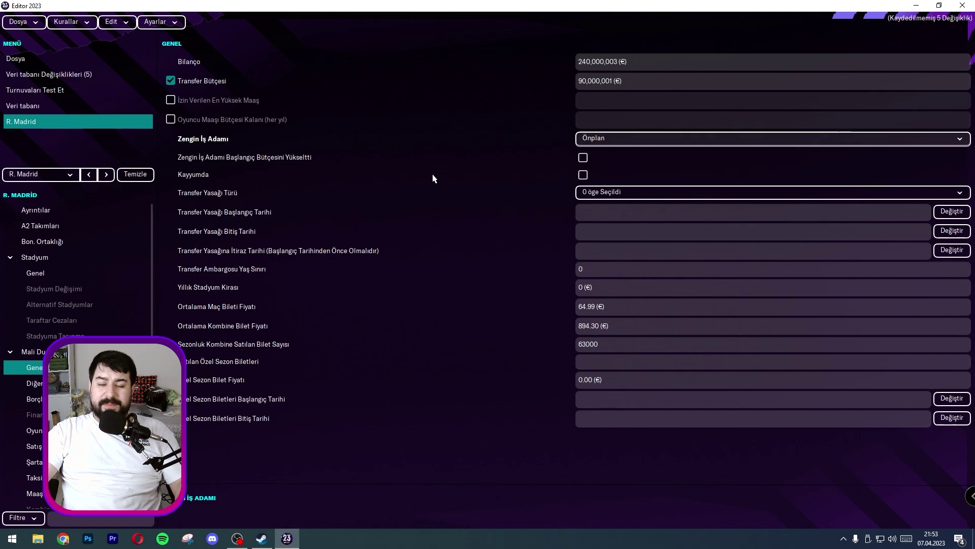
- Return to the club's Ayrıntılar and set its İtibar to 6000
left_click(35, 210)
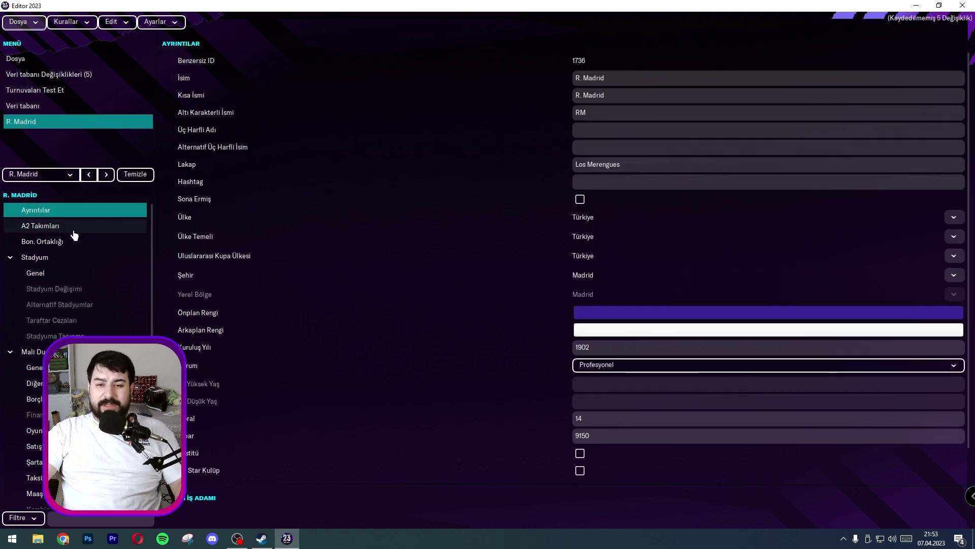
left_click(600, 440)
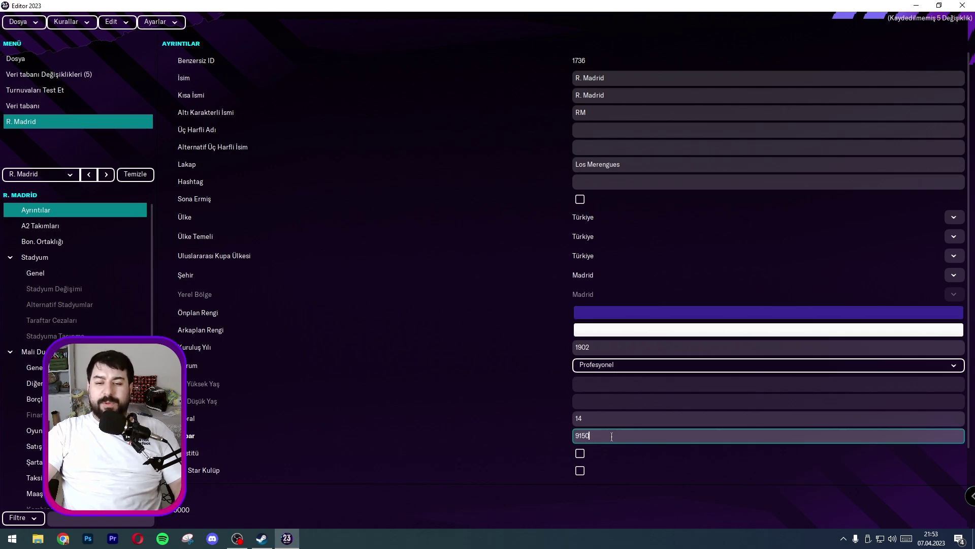
double_click(622, 437)
type("6000")
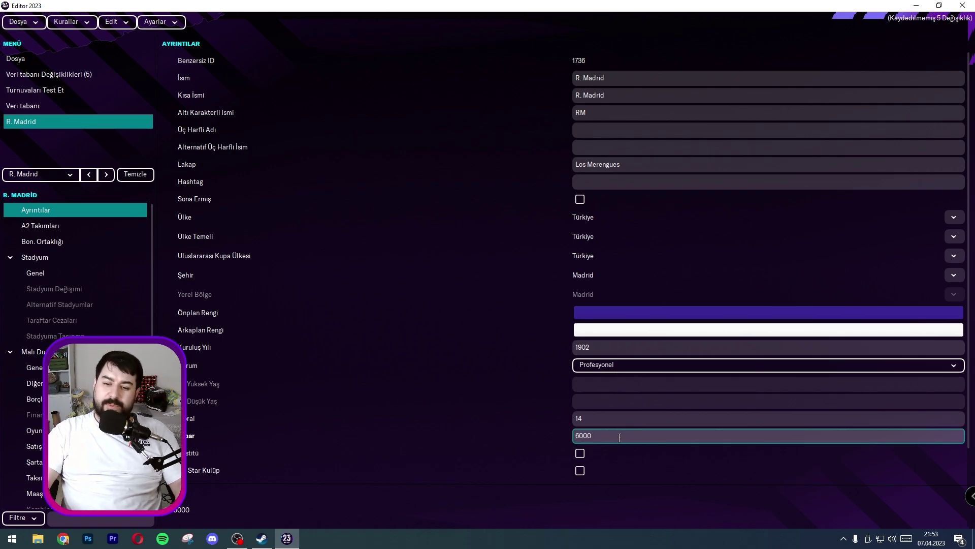
- Set the club's Bilanço to 50,000,000 € in the general Mali Durum data
left_click(36, 368)
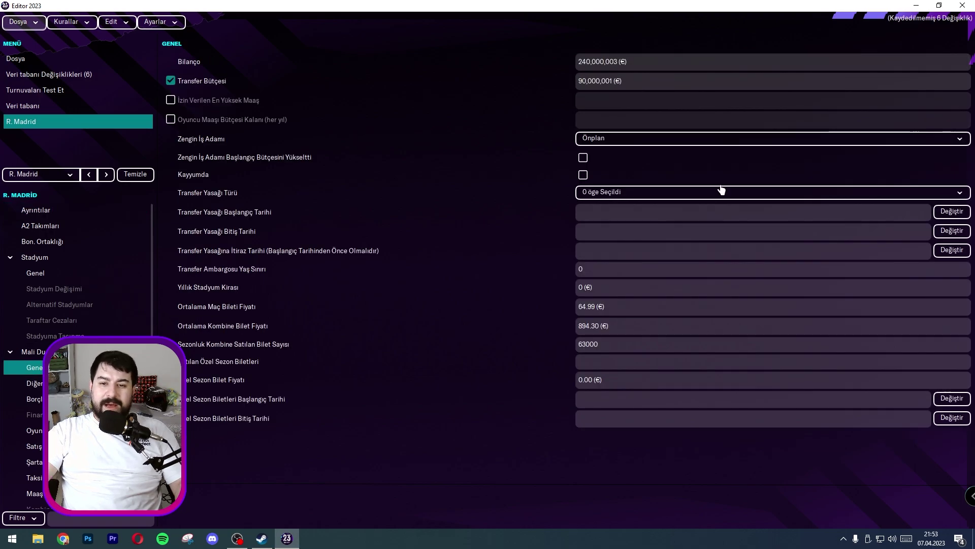
double_click(648, 66)
type("2")
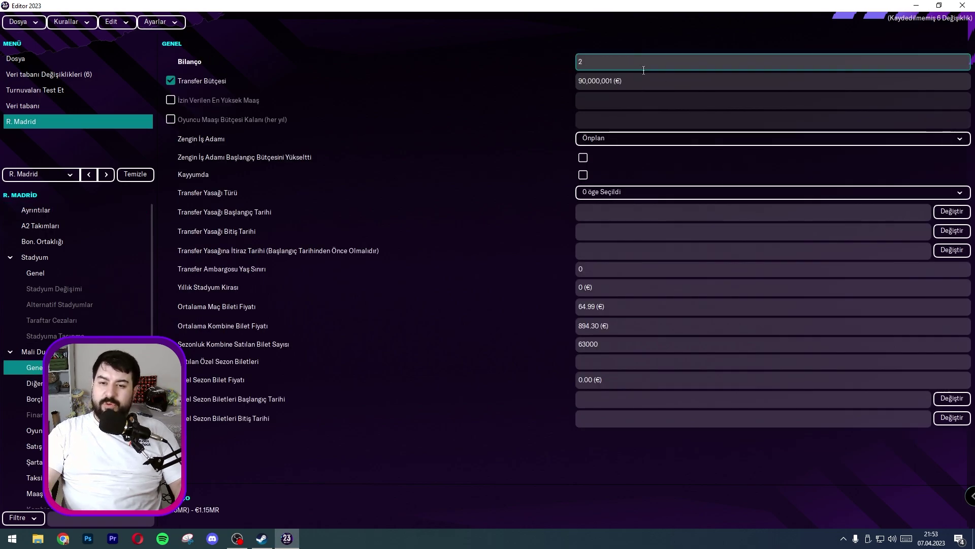
key("BackSpace")
type("50000")
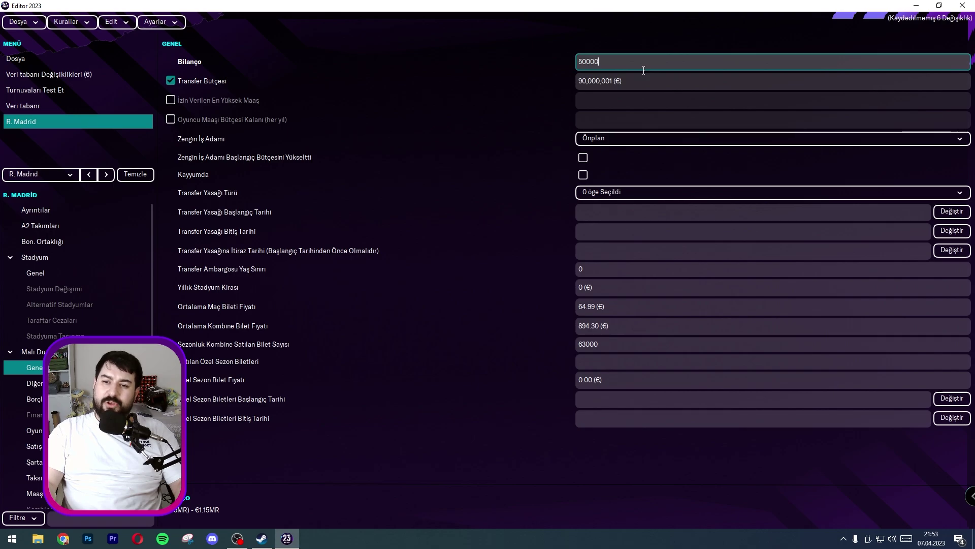
type("000")
key("Return")
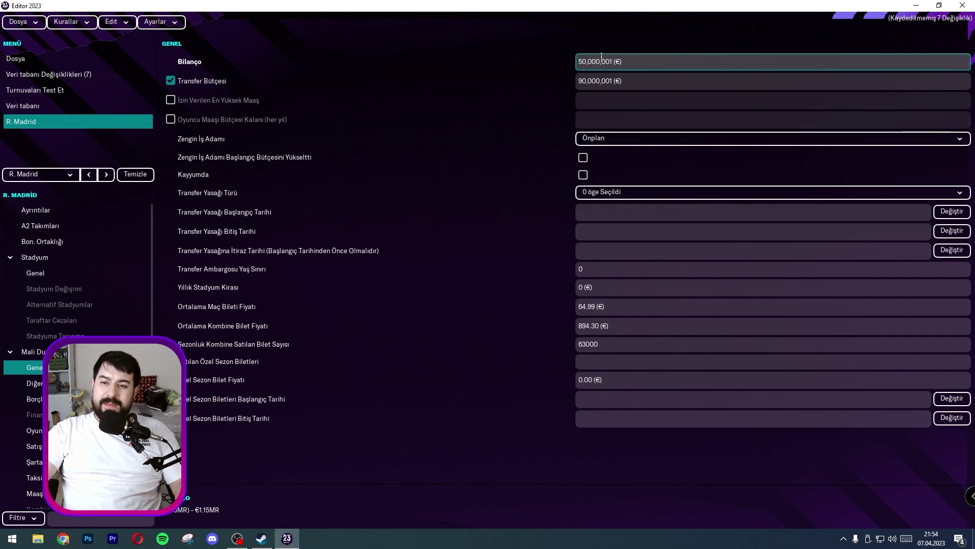
- Try to raise the club's Bilanço to 500,000,001 € by inserting an extra zero
type("0")
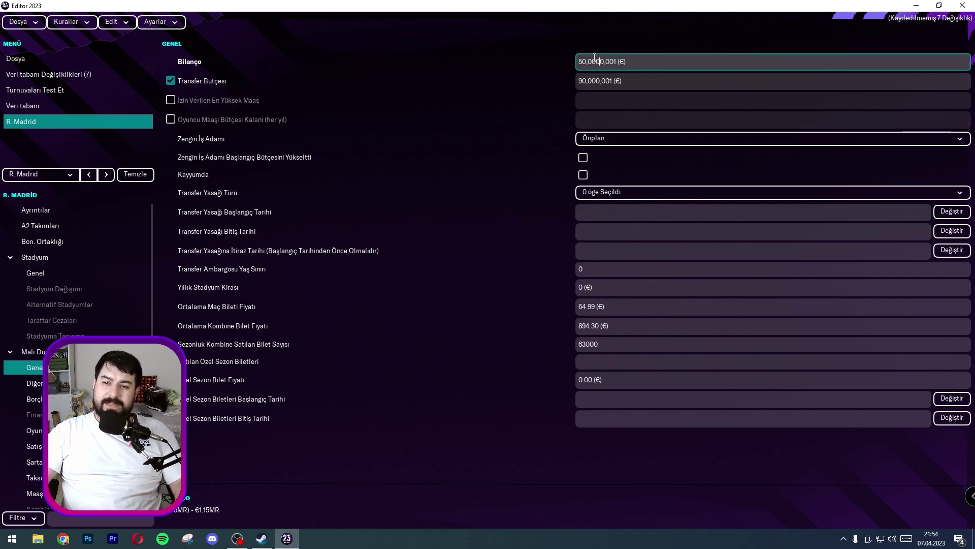
key("Return")
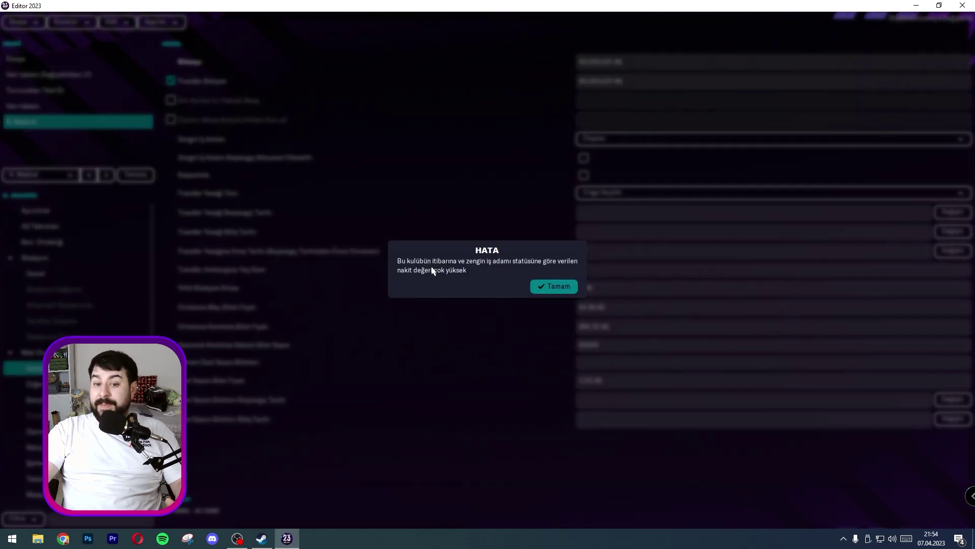
left_click(551, 287)
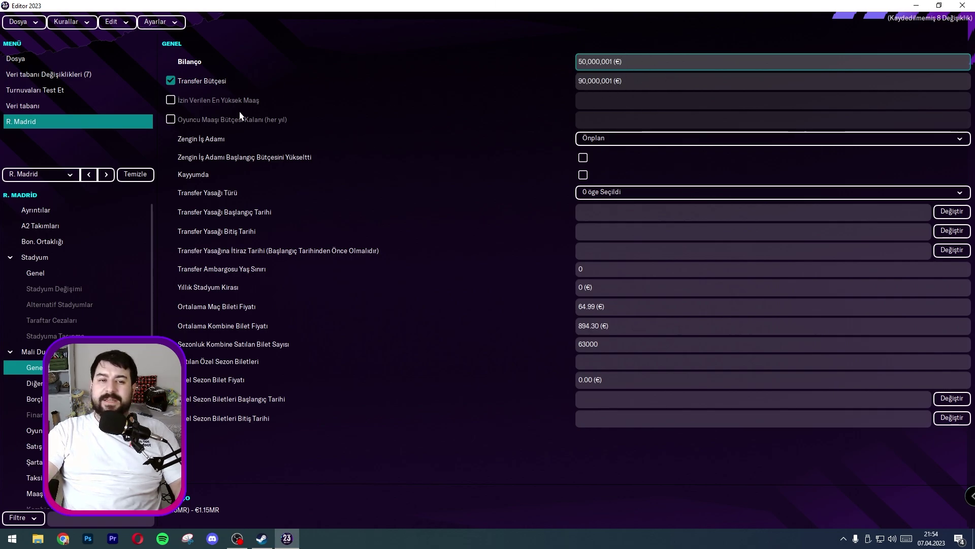
- Enable İzin Verilen En Yüksek Maaş and set it to the maximum of 811,942 €
left_click(171, 100)
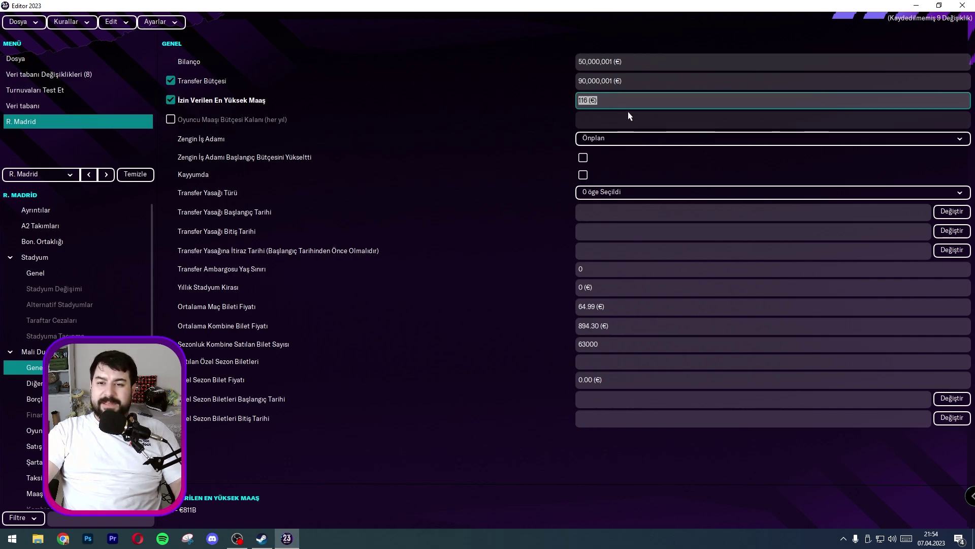
type("811")
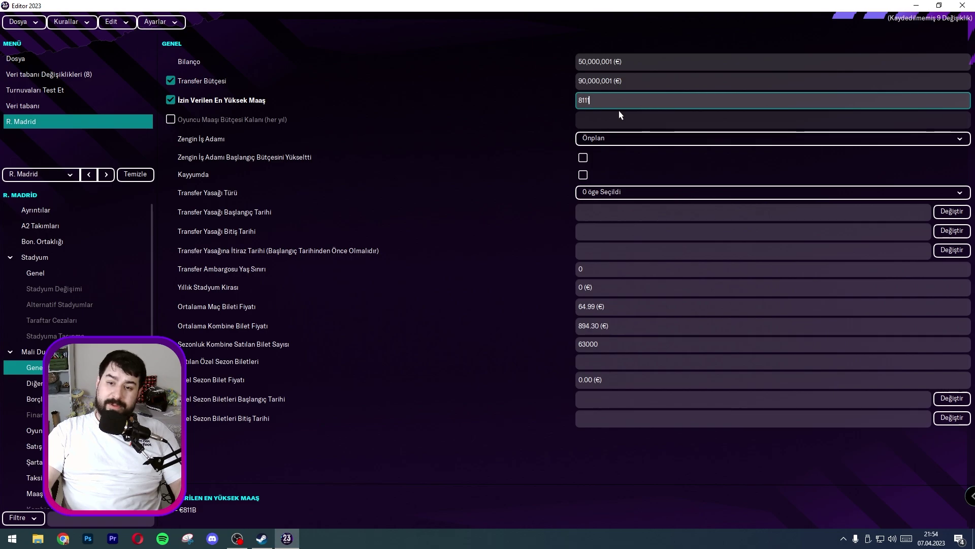
type("10000")
key("Return")
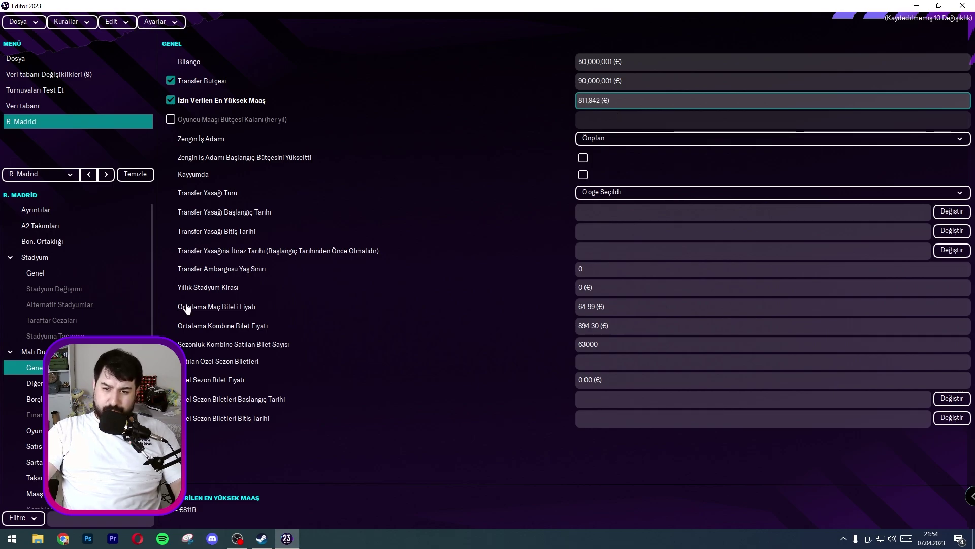
- Enable Oyuncu Maaşı Bütçesi Kalanı (her yıl) and the Zengin İş Adamı Başlangıç Bütçesini Yükseltti option
left_click(608, 120)
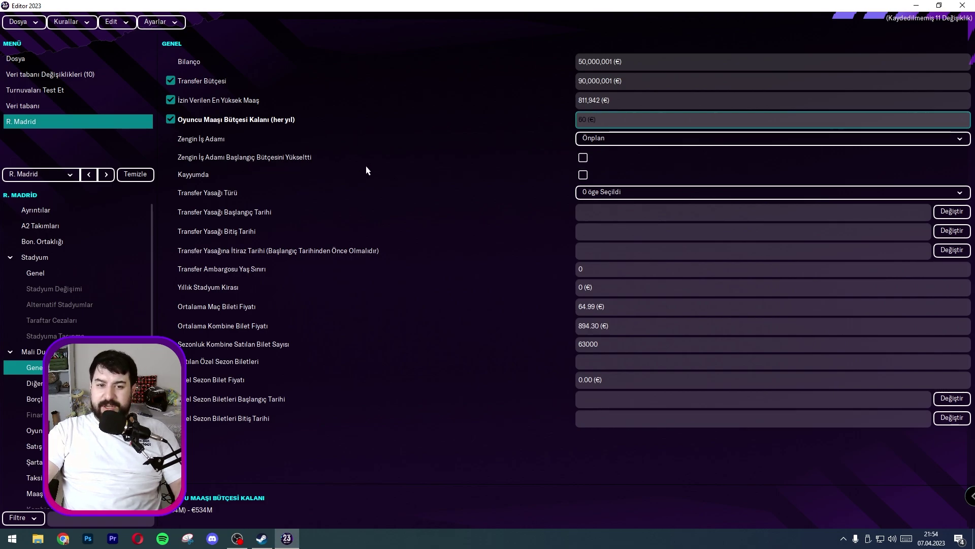
left_click(584, 159)
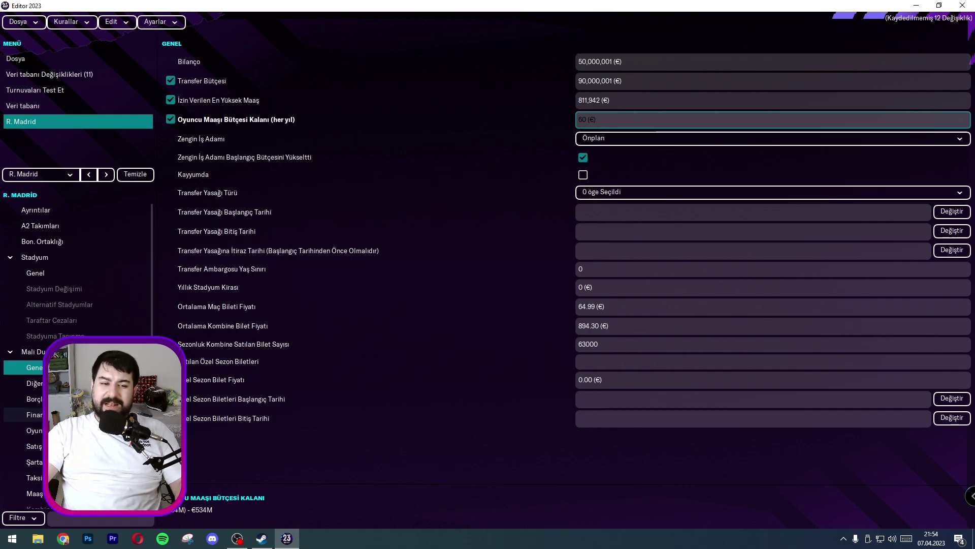
- Add a new Diğer Gelir record for the club with a Toplam Değer of 1,159,917,355 €
left_click(31, 383)
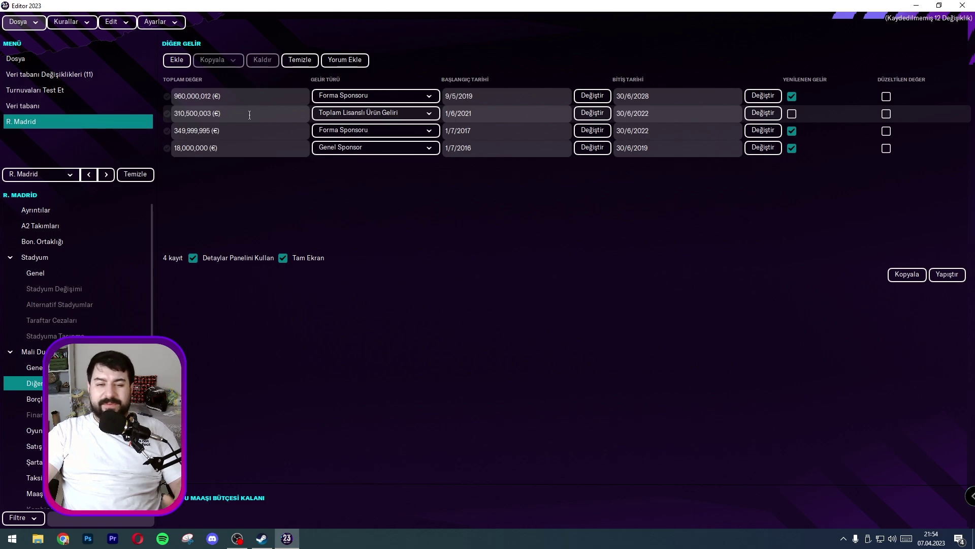
left_click(177, 61)
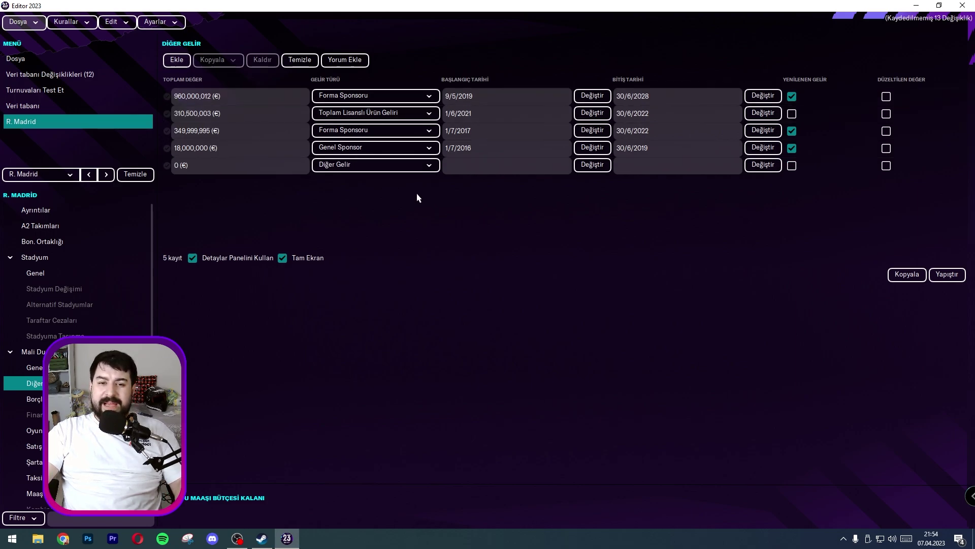
left_click(256, 162)
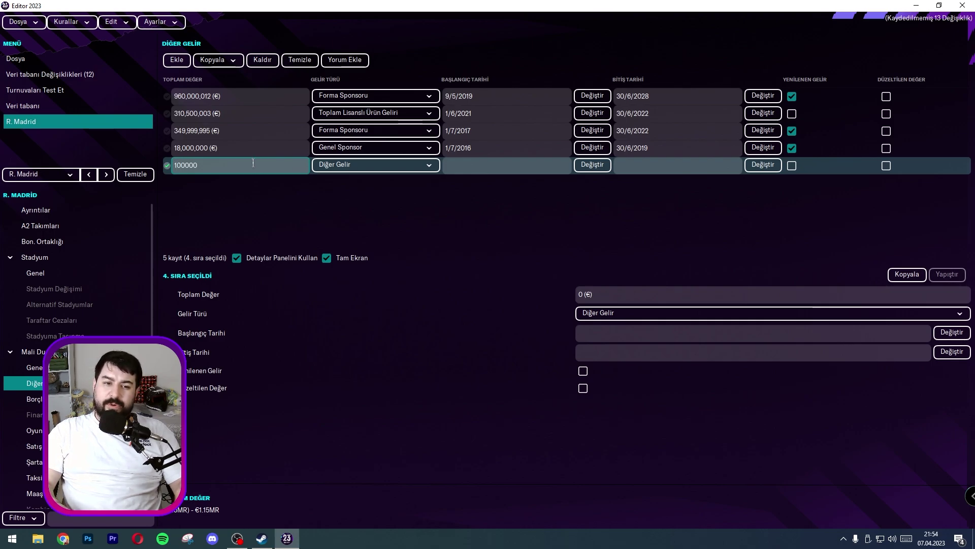
key("Return")
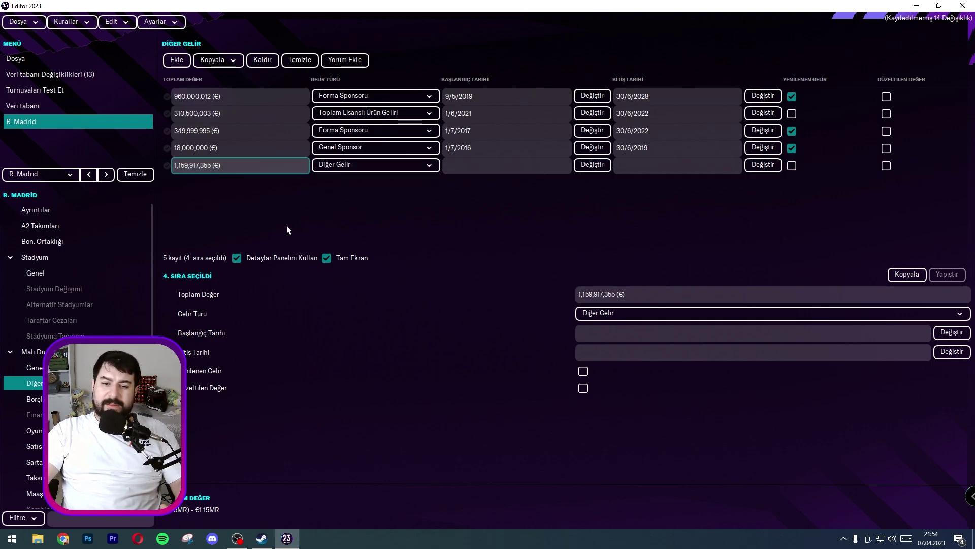
- Set the new income record's Gelir Türü to Genel Sponsor and enable Yenilenen Gelir
left_click(373, 165)
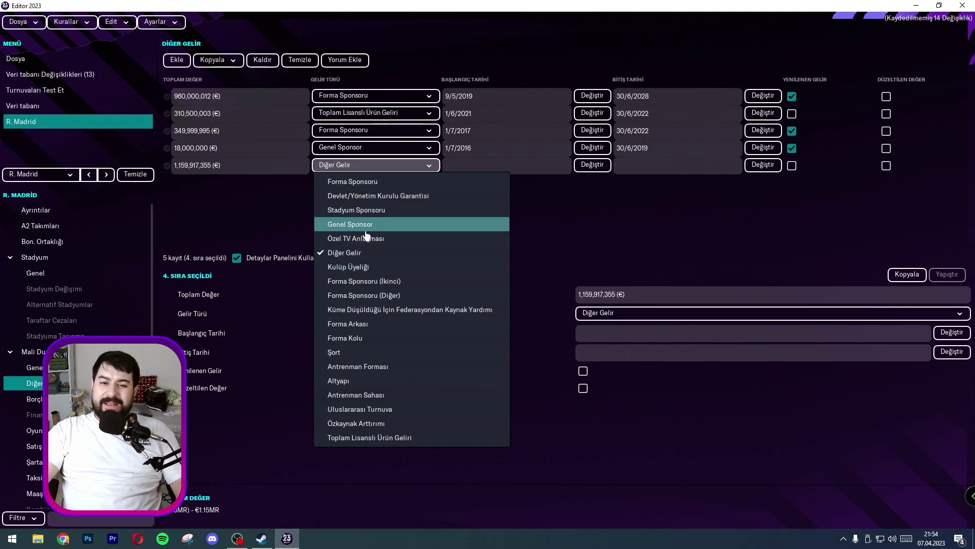
left_click(365, 227)
left_click(686, 166)
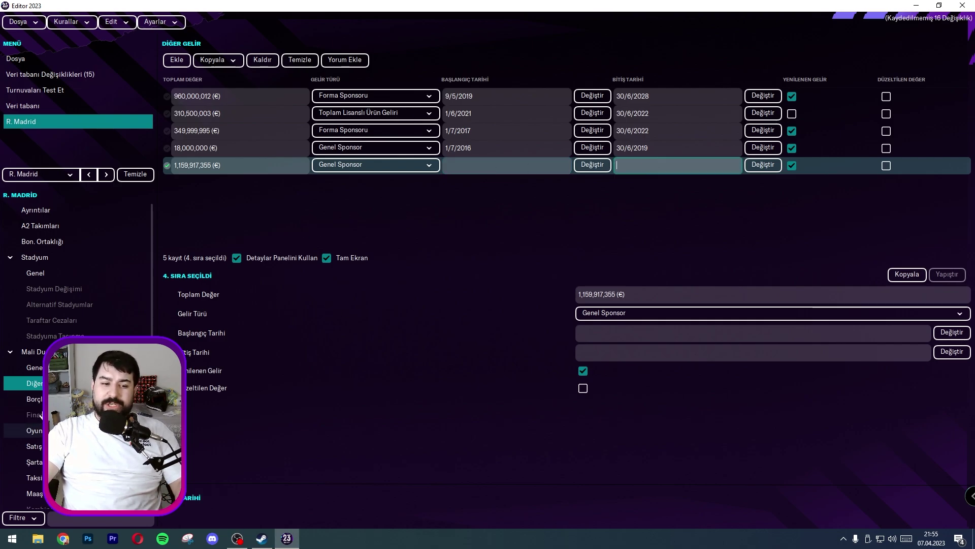
- Clear all of the club's debt records in Borçlar
left_click(33, 399)
left_click(299, 60)
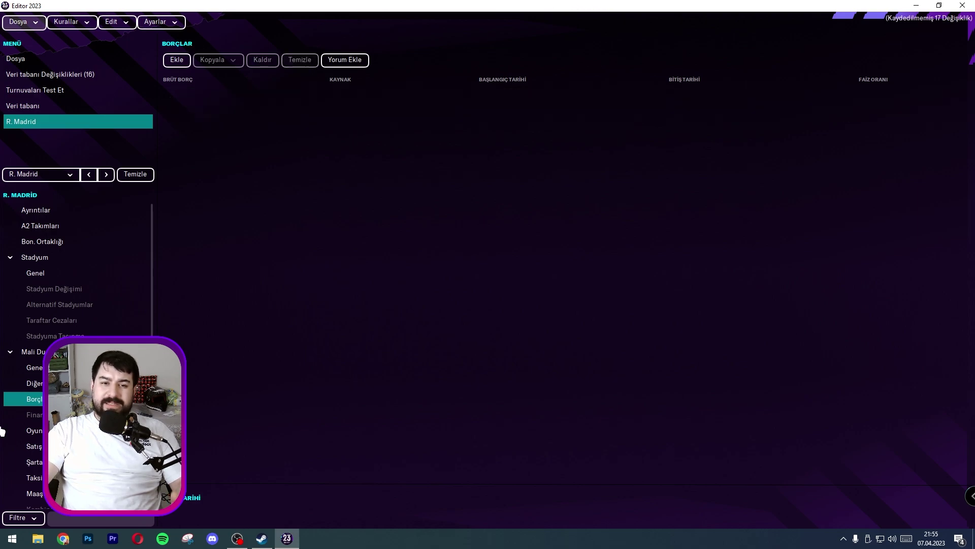
- Review the club's Financial Fair Play records, buy-back options, sale clauses, conditional clauses and Taksitler
left_click(15, 414)
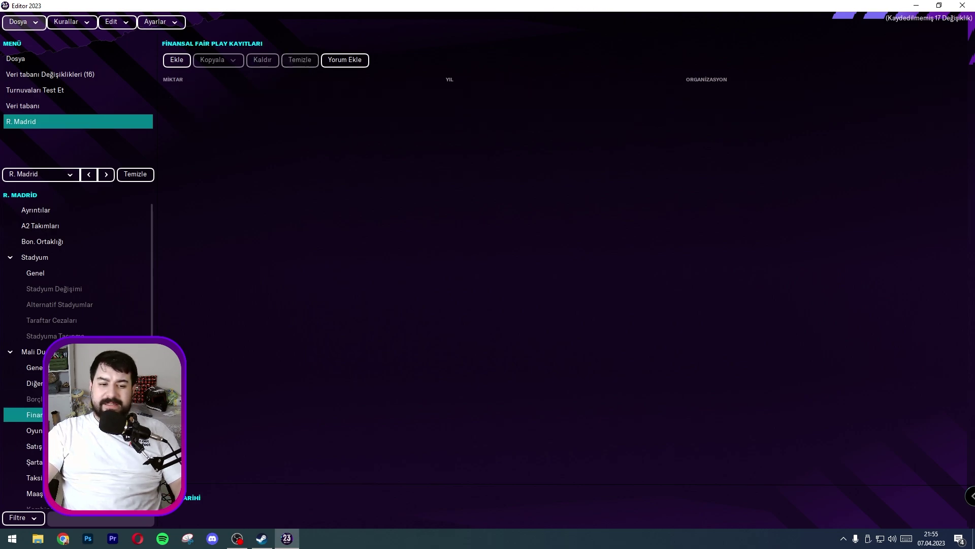
left_click(9, 431)
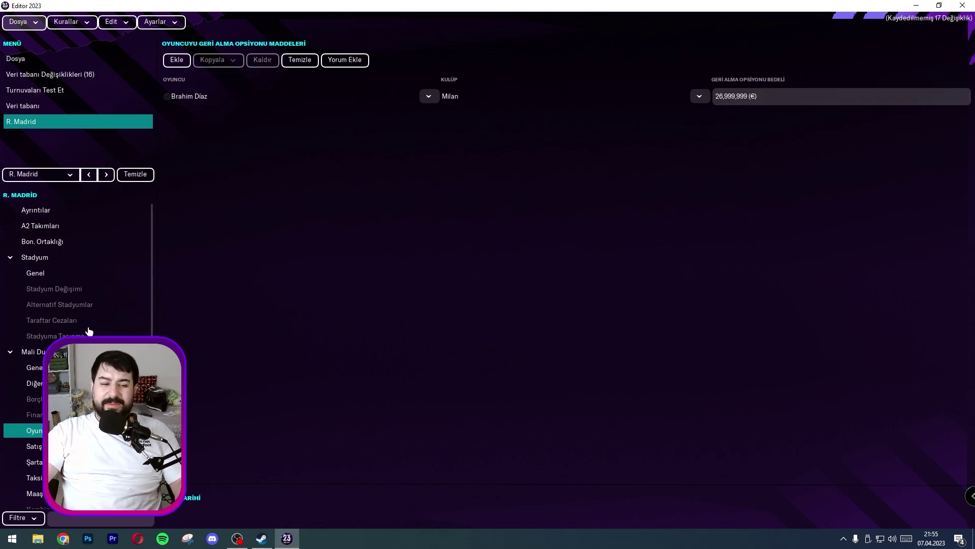
left_click(15, 446)
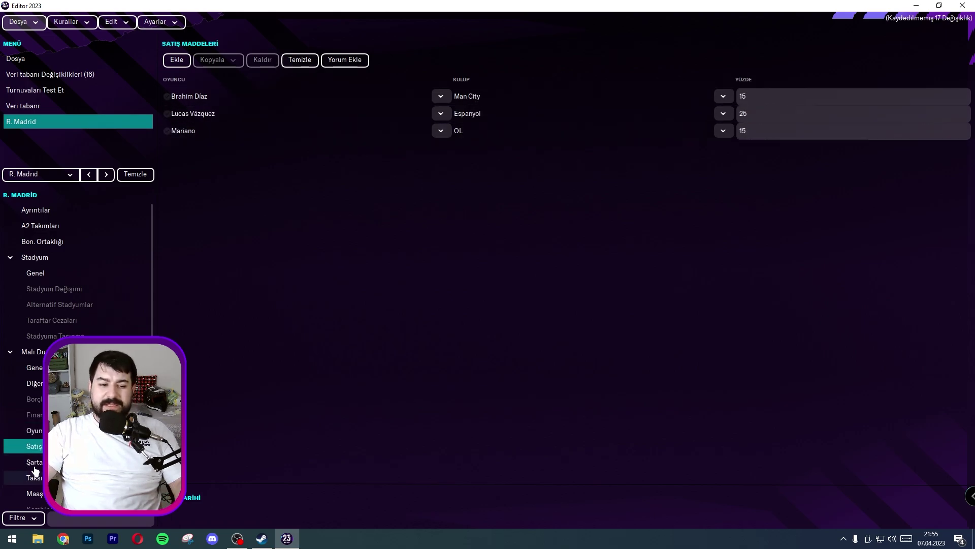
left_click(34, 465)
scroll(56, 324, "down", 4)
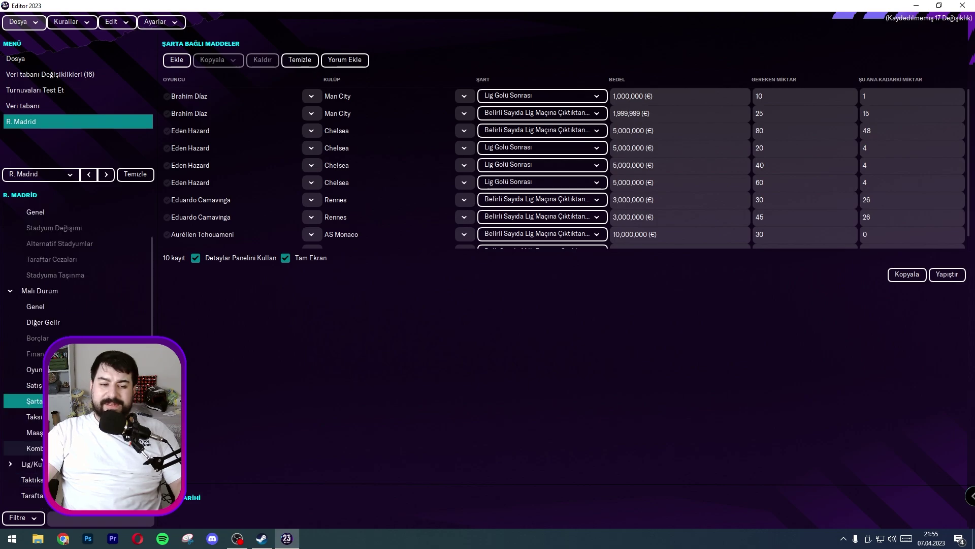
left_click(48, 295)
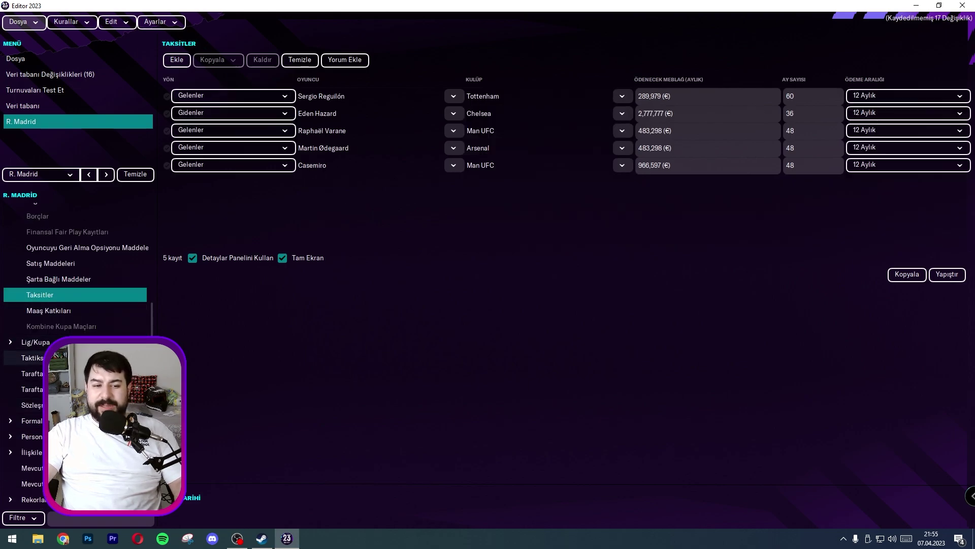
- Review the club's tactical attributes, supporter profile and goals, contract types, kit images and Yönetim staff
left_click(32, 357)
left_click(31, 373)
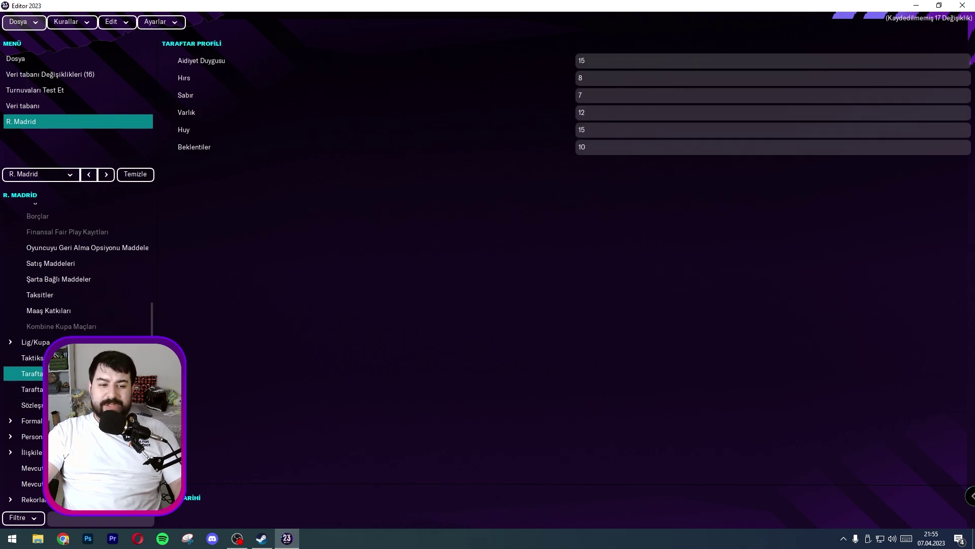
left_click(31, 389)
left_click(25, 405)
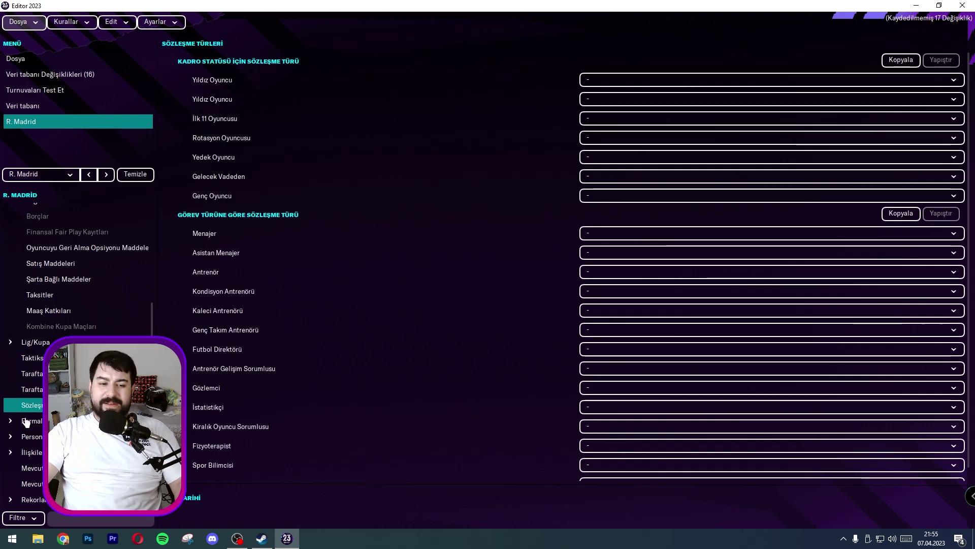
left_click(32, 422)
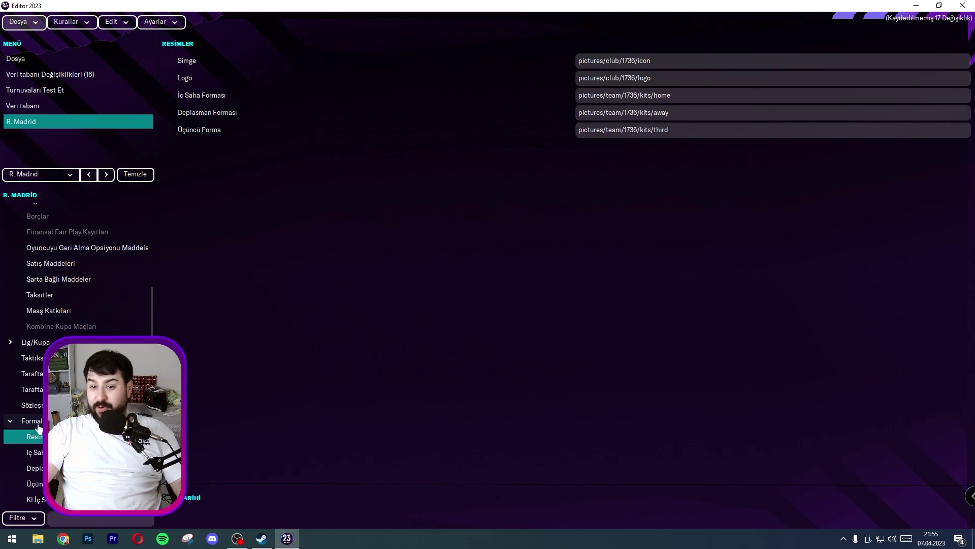
scroll(38, 429, "down", 3)
left_click(32, 425)
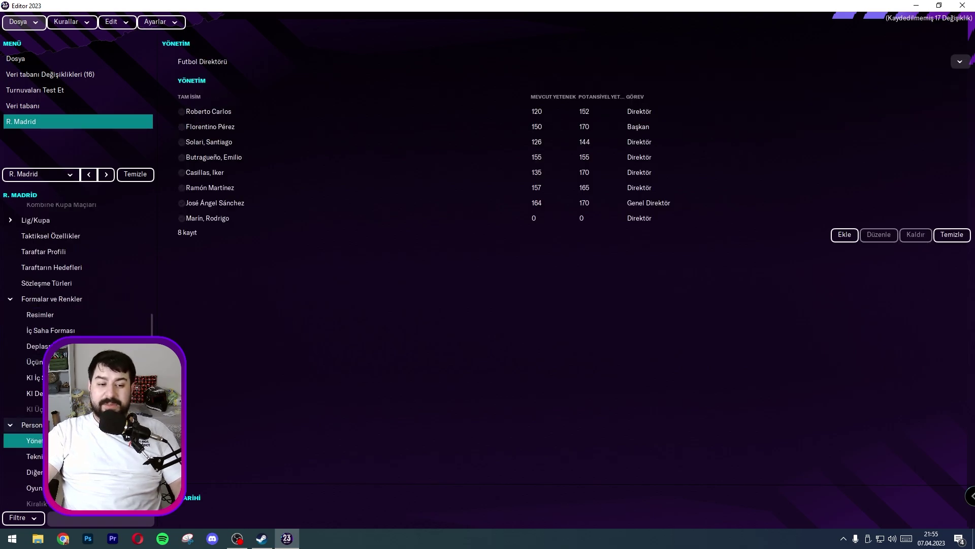
scroll(38, 383, "down", 3)
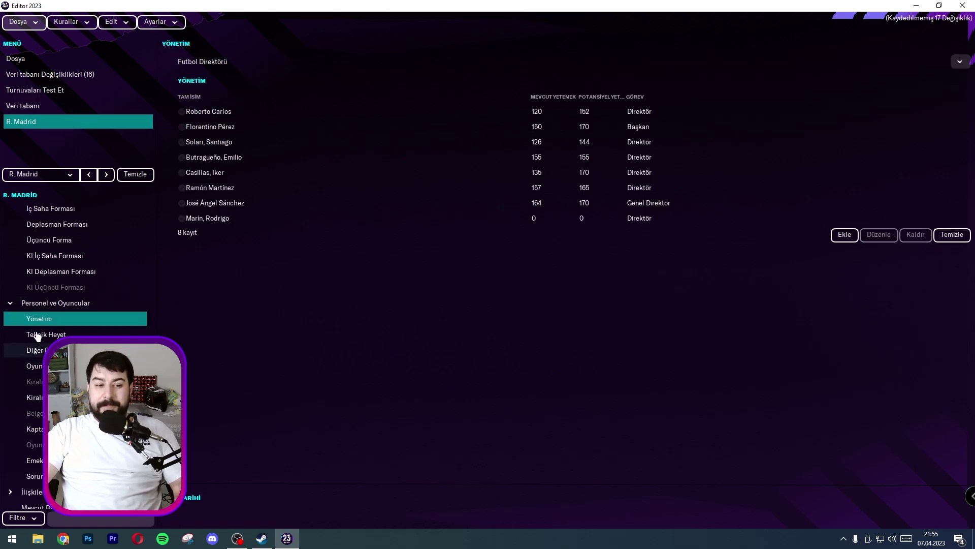
- Add Lionel Messi to R. Madrid's Oyuncular list and select his entry
left_click(34, 366)
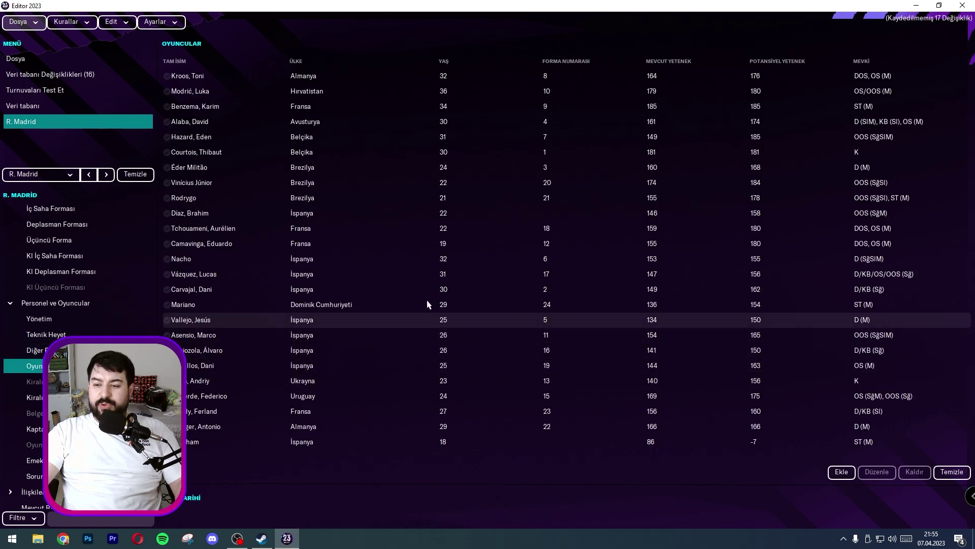
left_click(429, 304)
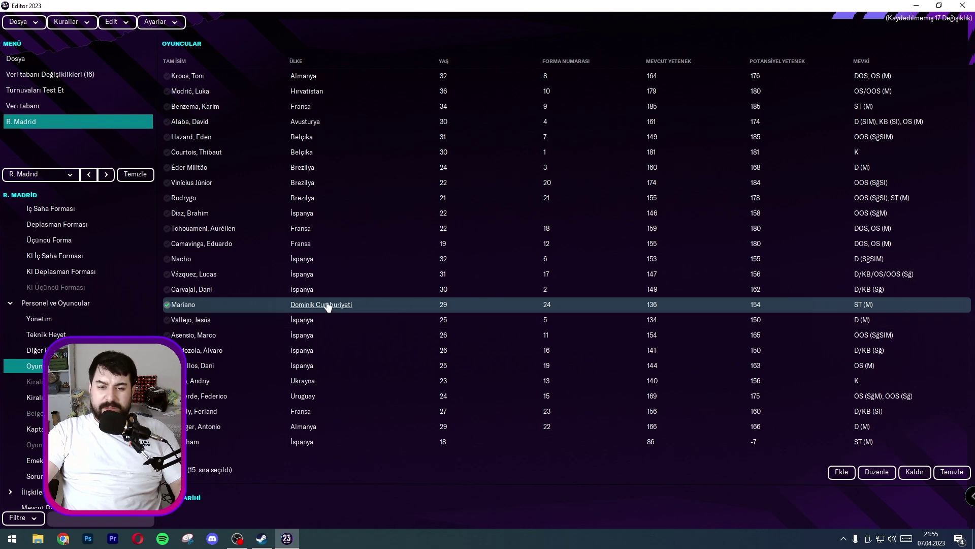
left_click(846, 473)
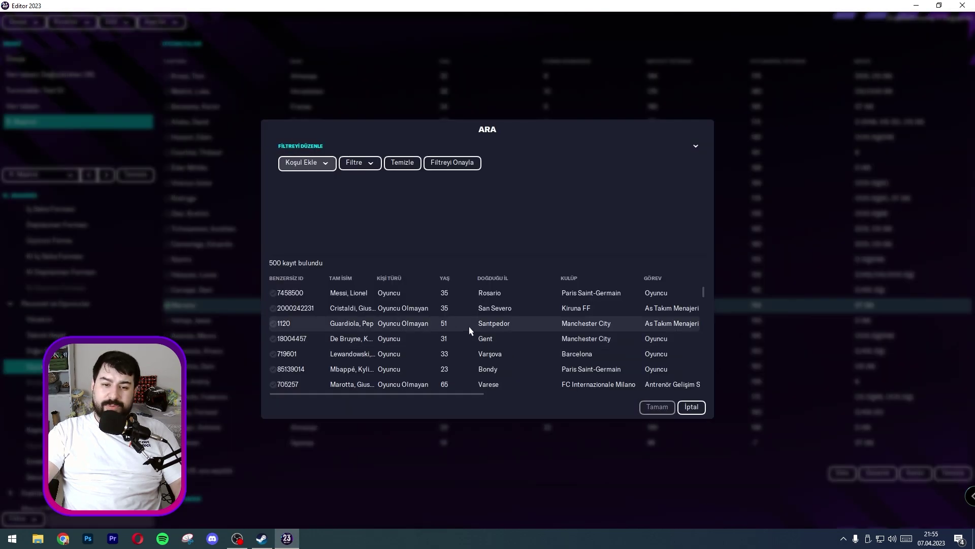
left_click(360, 291)
double_click(360, 291)
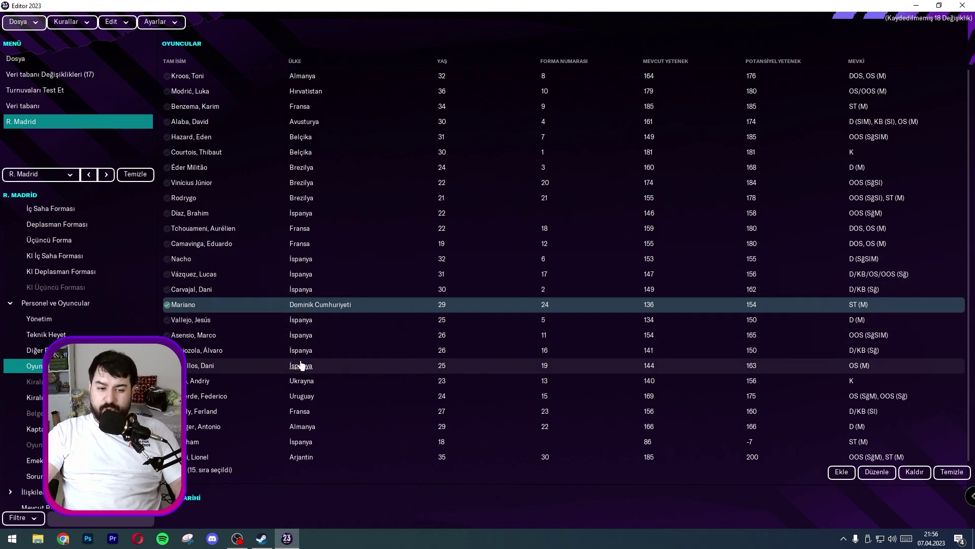
left_click(229, 459)
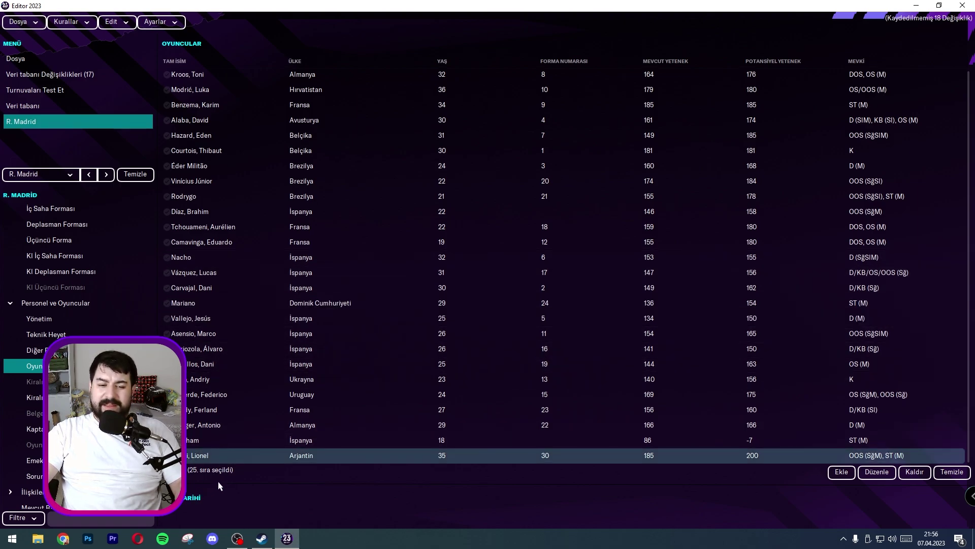
- Examine the club's loaned-out players, captains, retired squad numbers with their reason options, and Sorumluluklar
left_click(17, 398)
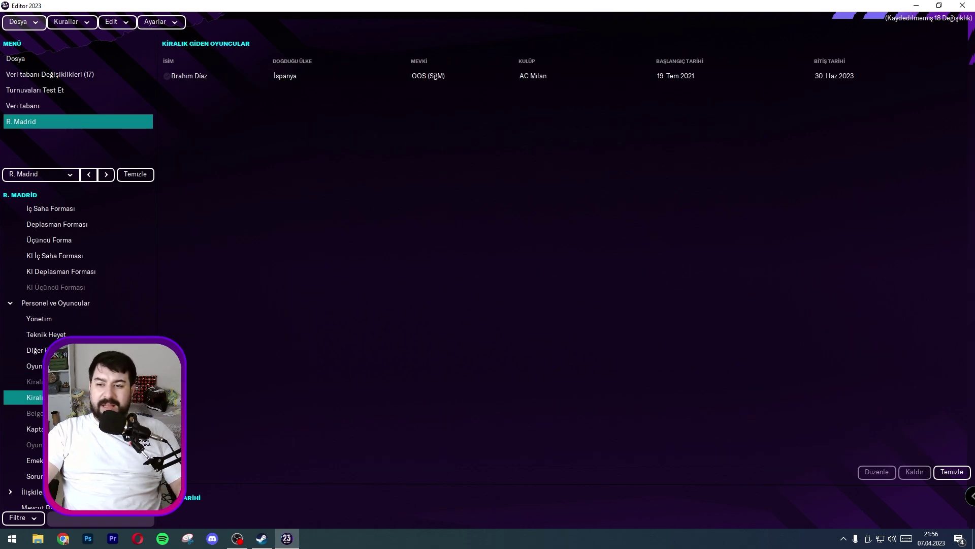
left_click(16, 429)
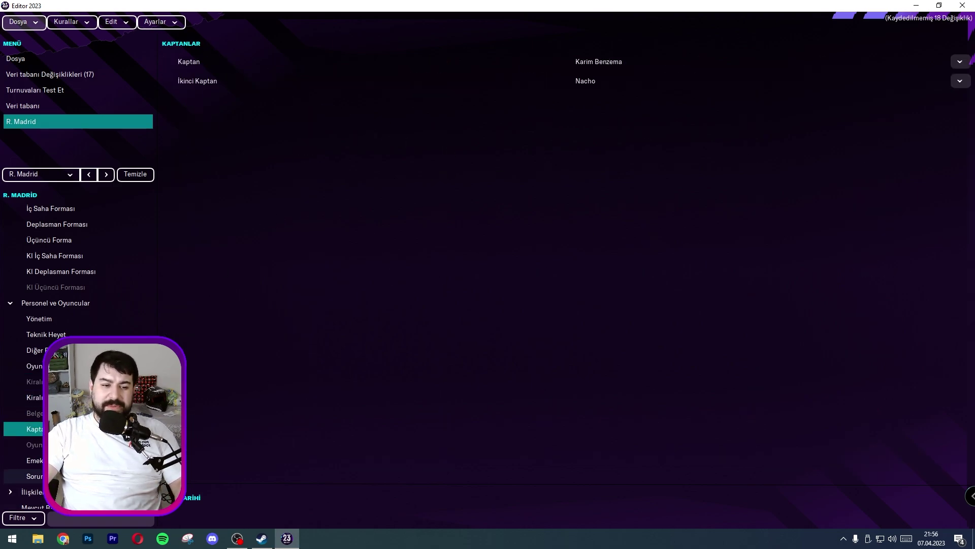
left_click(15, 460)
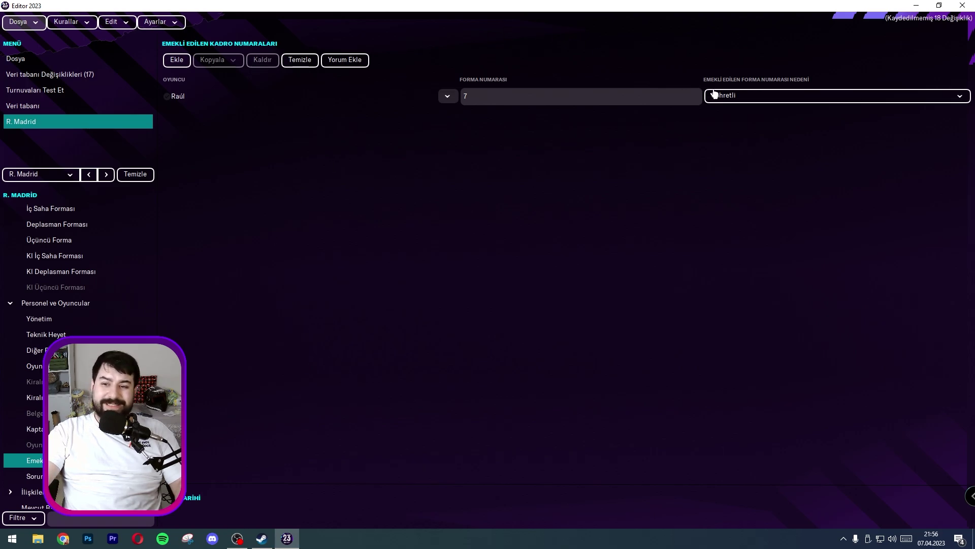
left_click(715, 94)
left_click(351, 244)
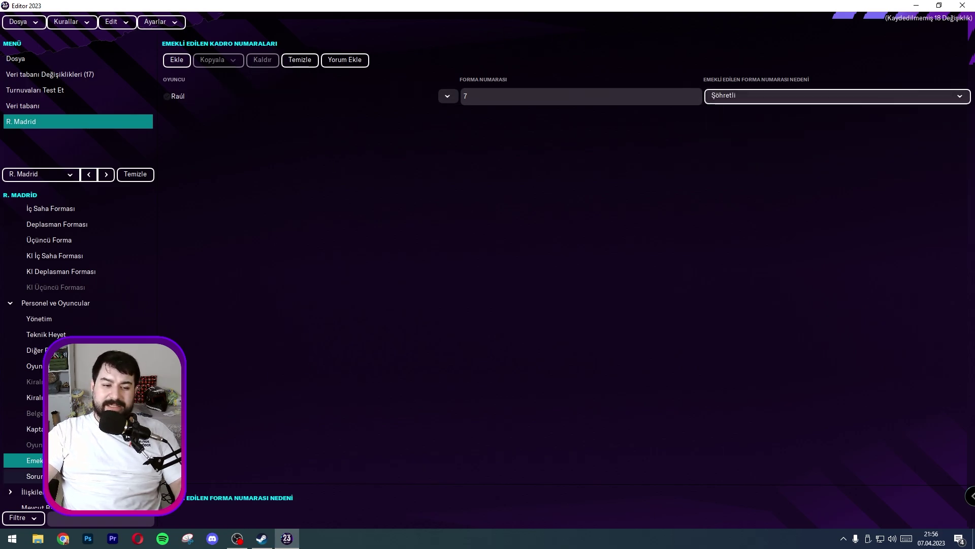
left_click(101, 476)
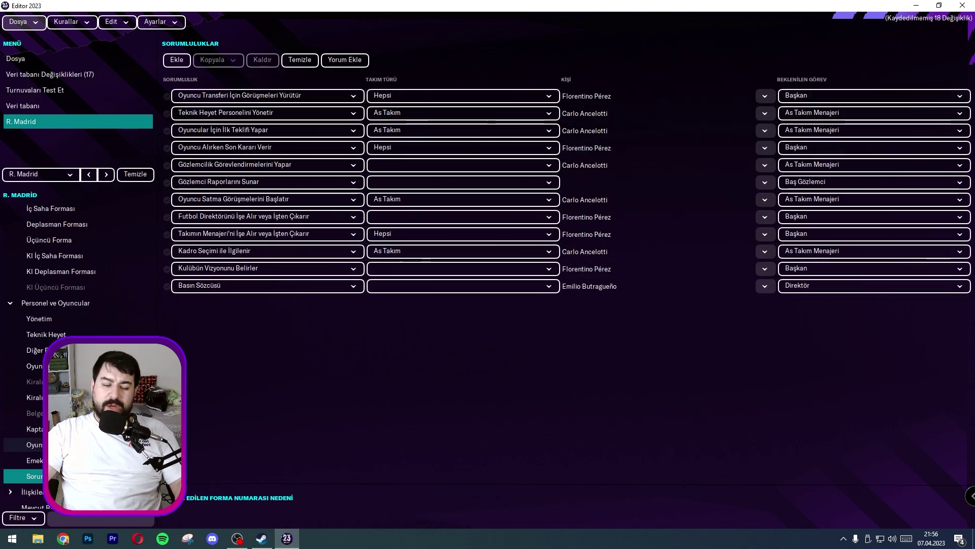
- Examine the club's Mevcut Bağlantılar, approved affiliations and club match records
scroll(3, 460, "down", 2)
left_click(31, 449)
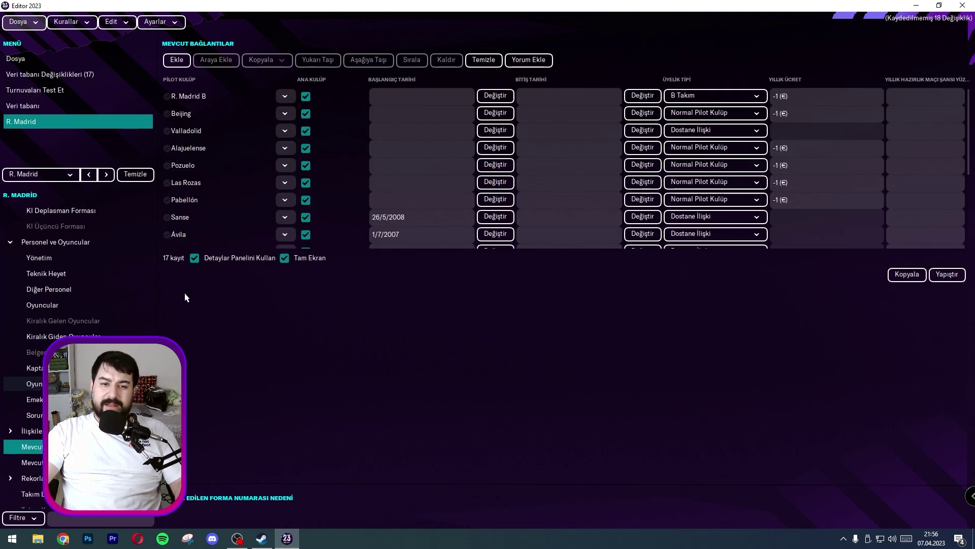
left_click(30, 463)
scroll(31, 447, "down", 2)
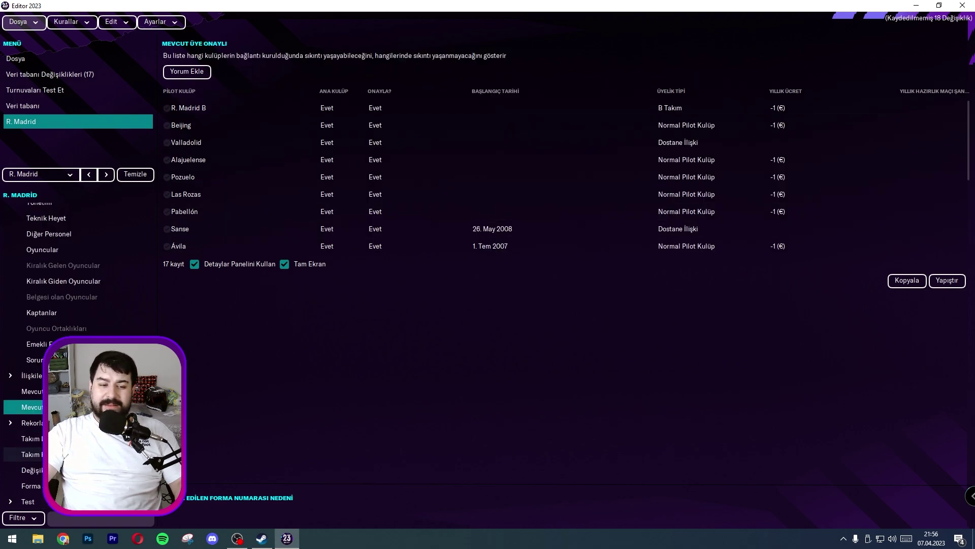
left_click(30, 423)
scroll(31, 432, "down", 3)
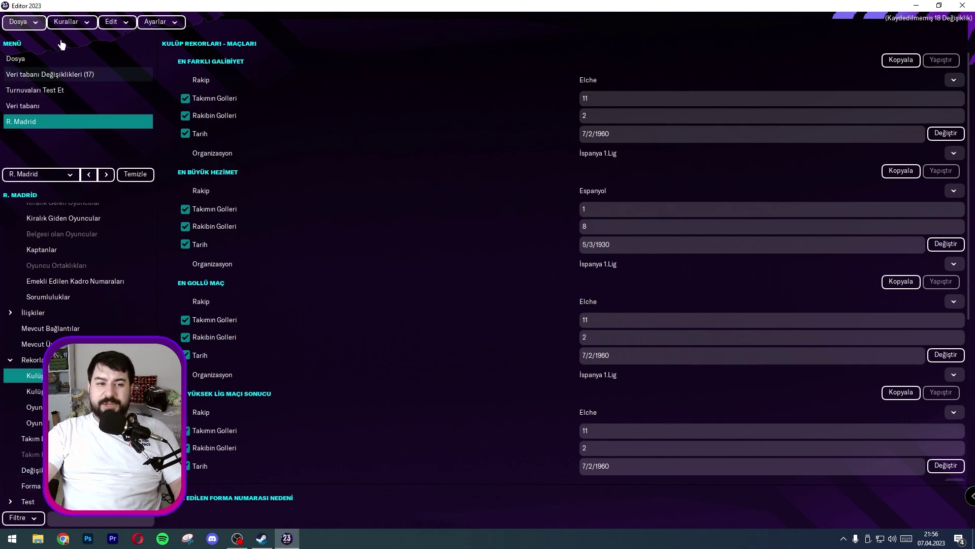
- Open the city Gent from the database's Şehirler list and examine its Nüfus Oranı and Çekicilik settings
left_click(39, 111)
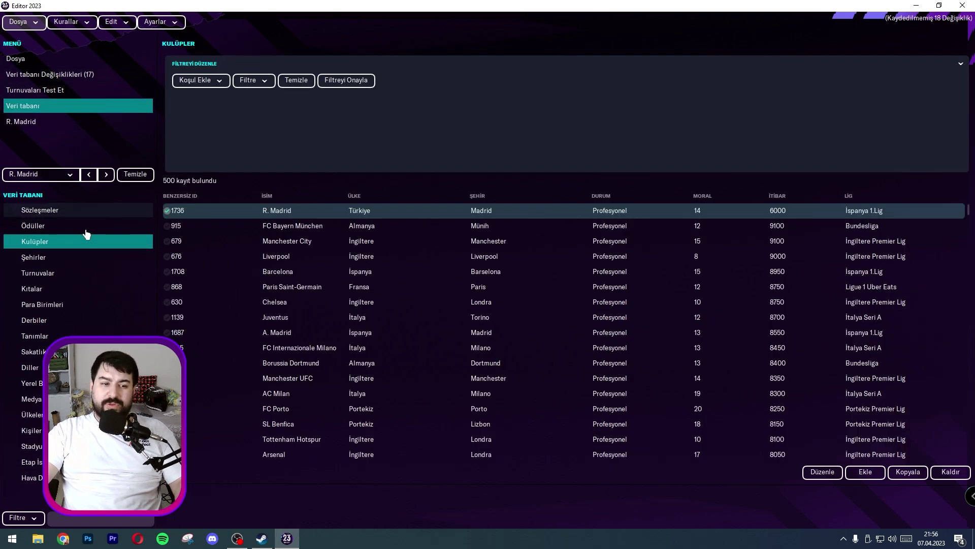
left_click(55, 257)
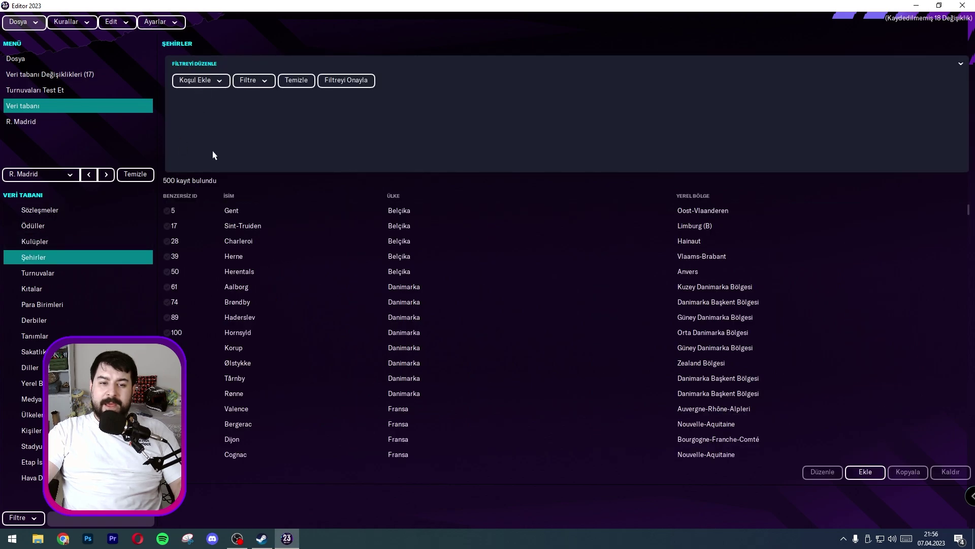
double_click(242, 210)
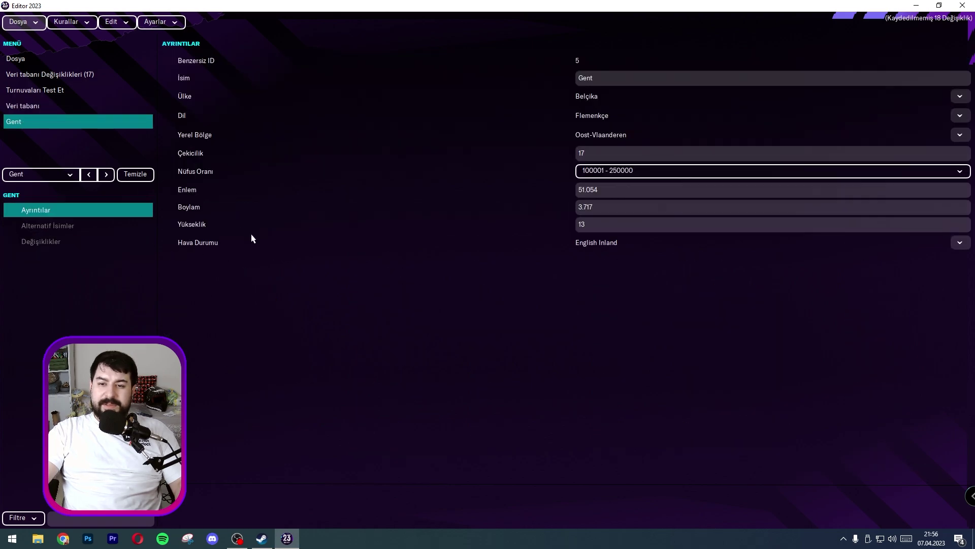
left_click(681, 172)
left_click(680, 173)
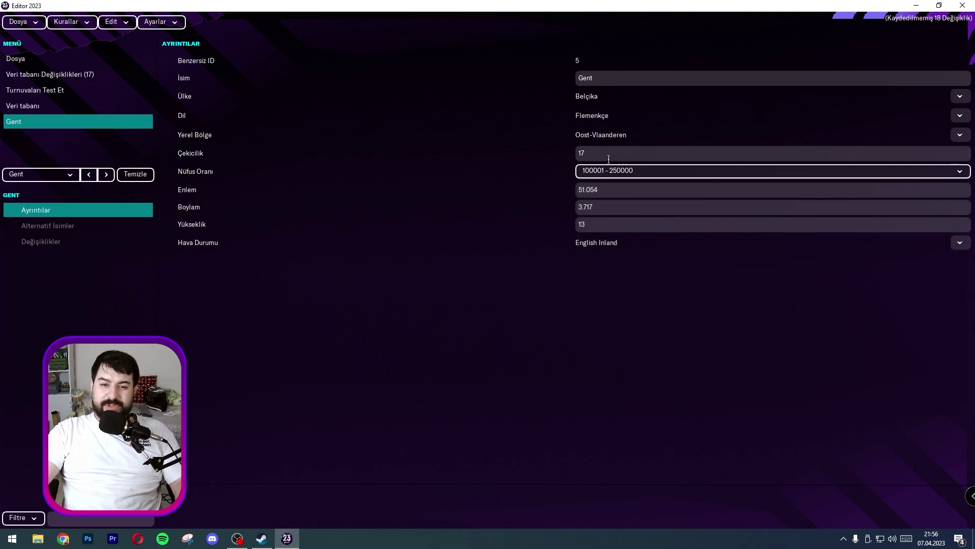
left_click(594, 155)
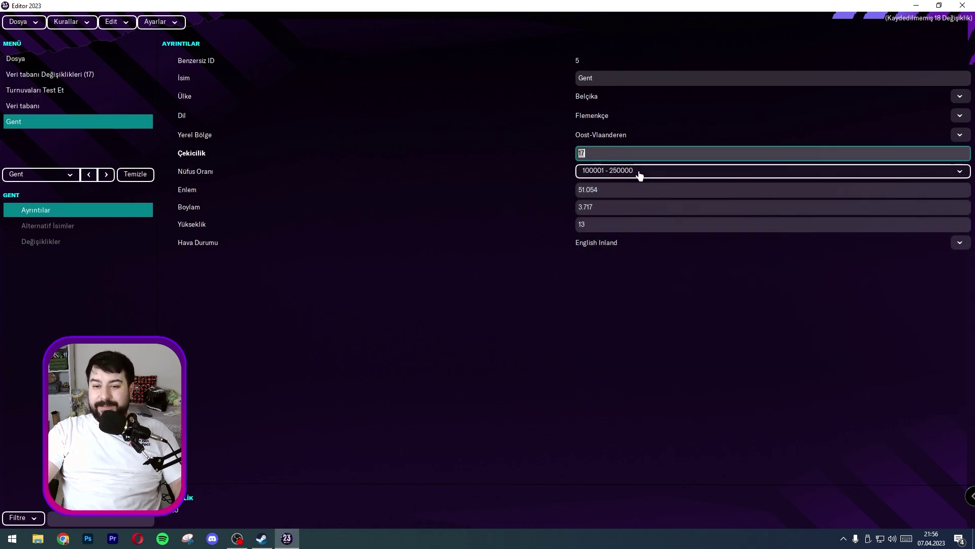
- Examine Gent's Yükseklik setting and the weather records available for its Hava Durumu, leaving the choice cancelled
left_click(589, 229)
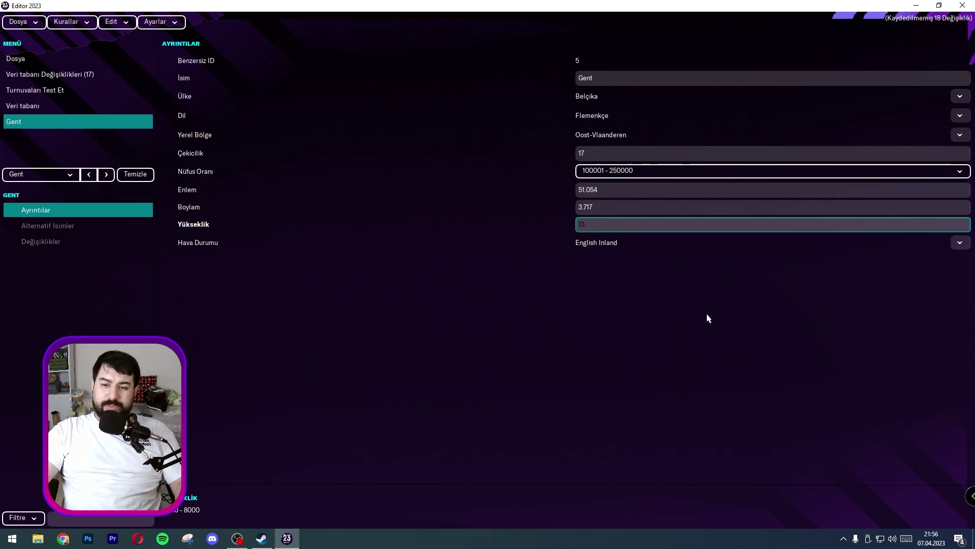
left_click(959, 244)
left_click(952, 260)
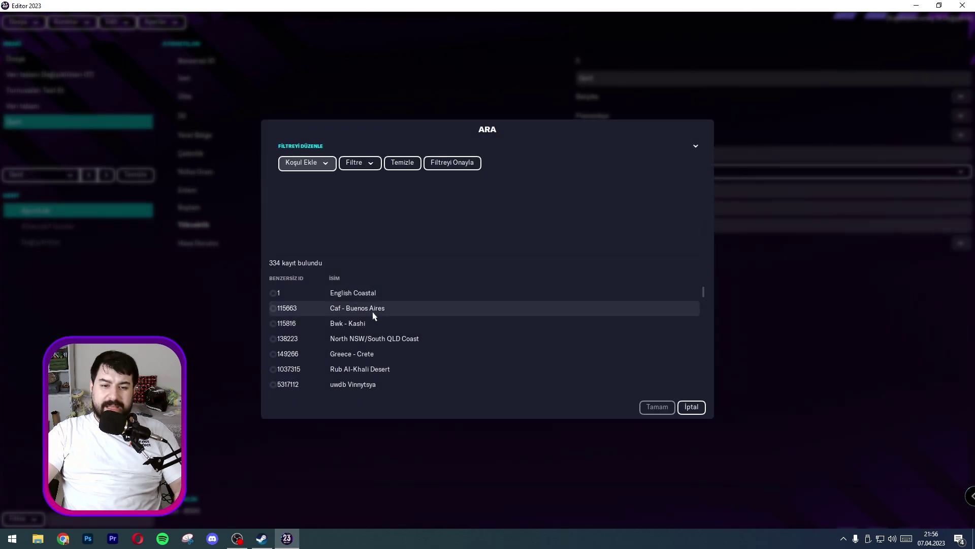
scroll(378, 312, "down", 5)
scroll(366, 357, "up", 2)
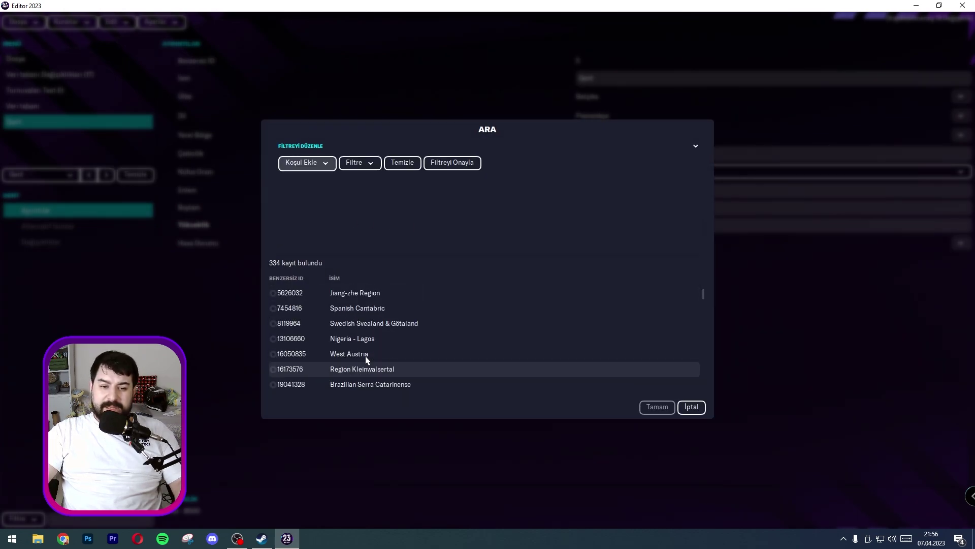
scroll(366, 358, "up", 2)
scroll(356, 371, "down", 2)
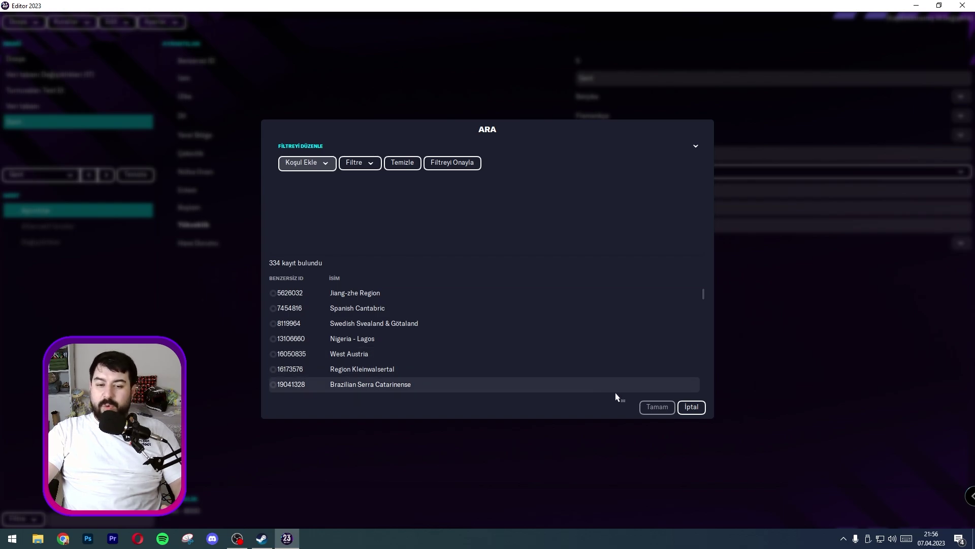
left_click(692, 407)
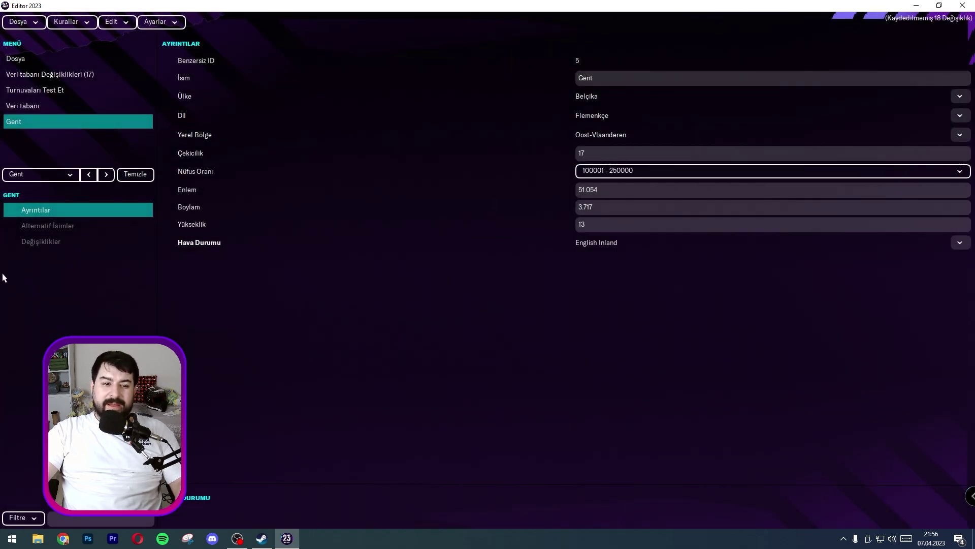
- Open UEFA Champions League from the database's Turnuvalar list and examine all of its Ayrıntılar settings
left_click(20, 107)
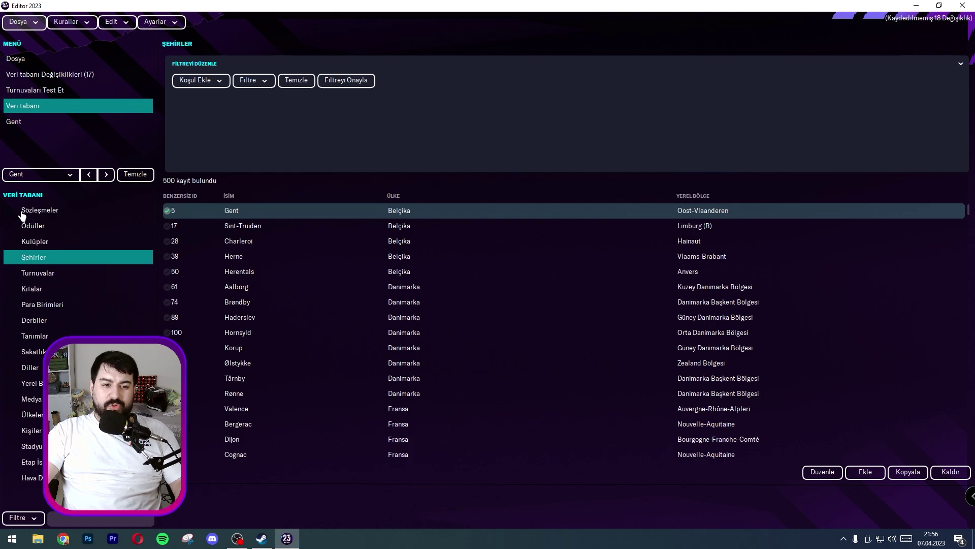
left_click(37, 274)
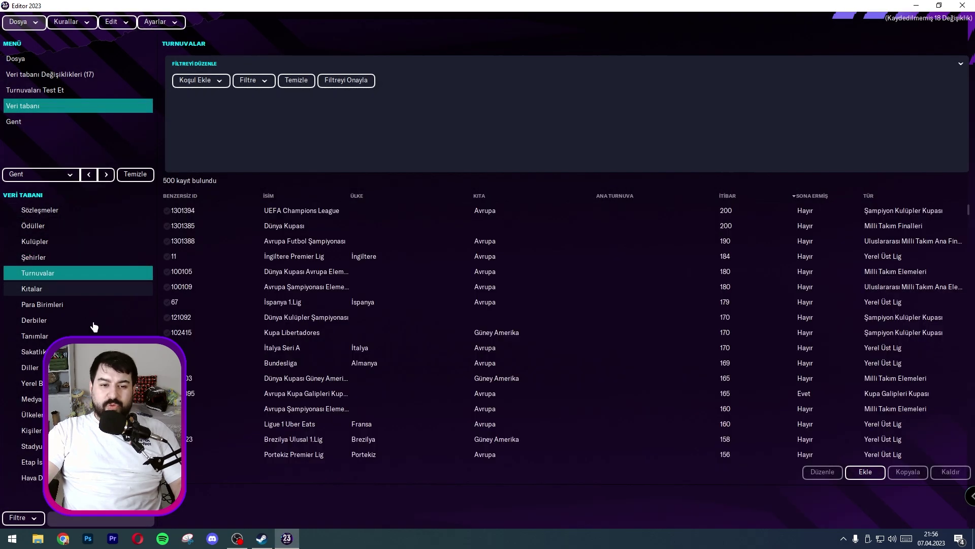
double_click(313, 211)
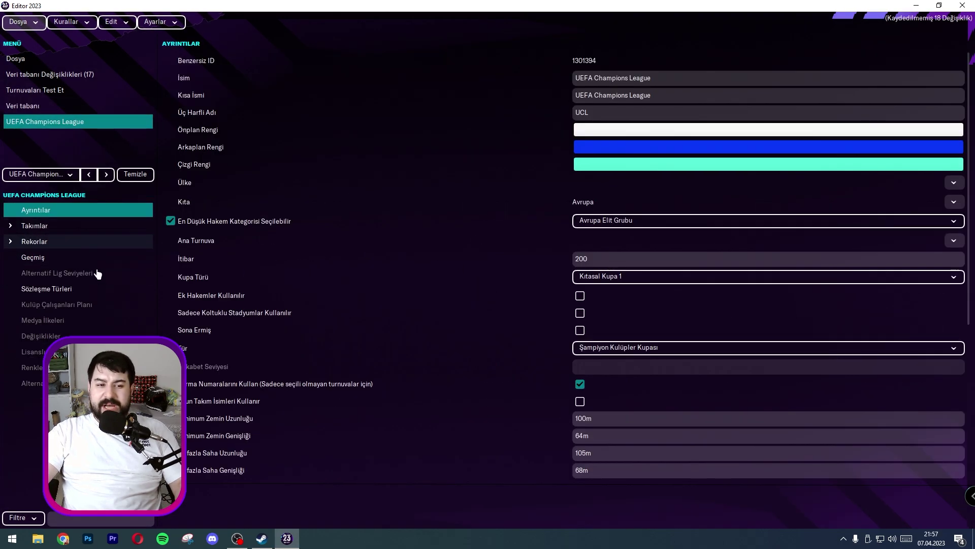
scroll(425, 295, "down", 5)
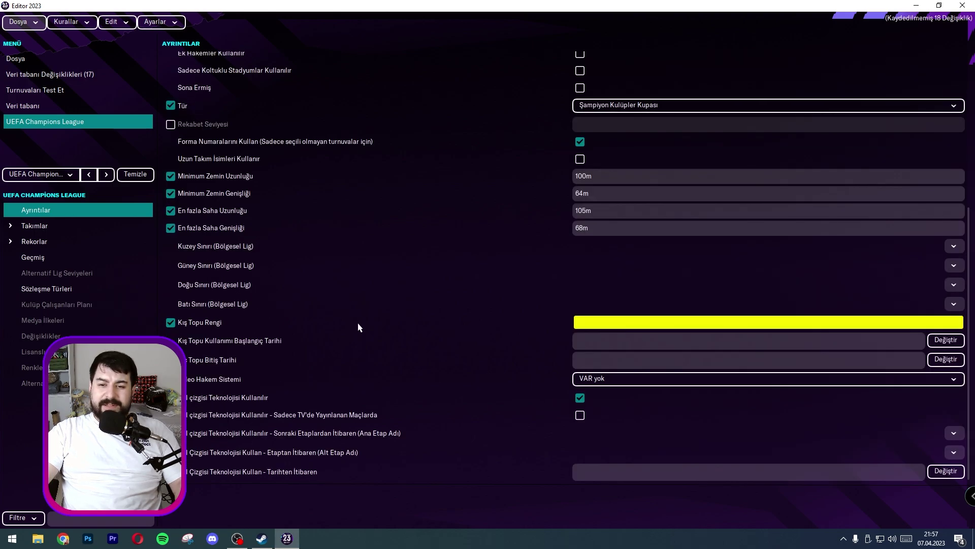
- Examine the UEFA Champions League's Takımlar list and its En Farklı Galibiyet match record
left_click(33, 226)
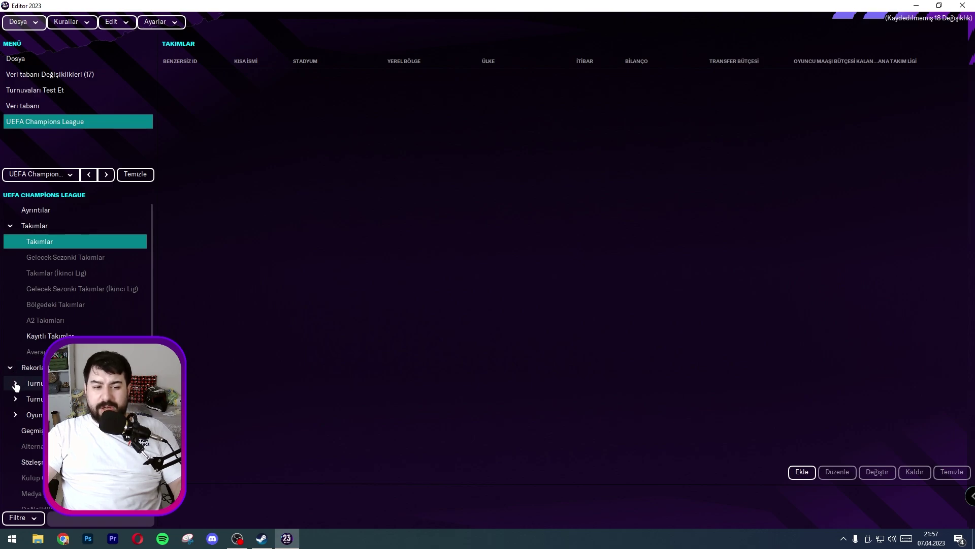
scroll(23, 387, "down", 1)
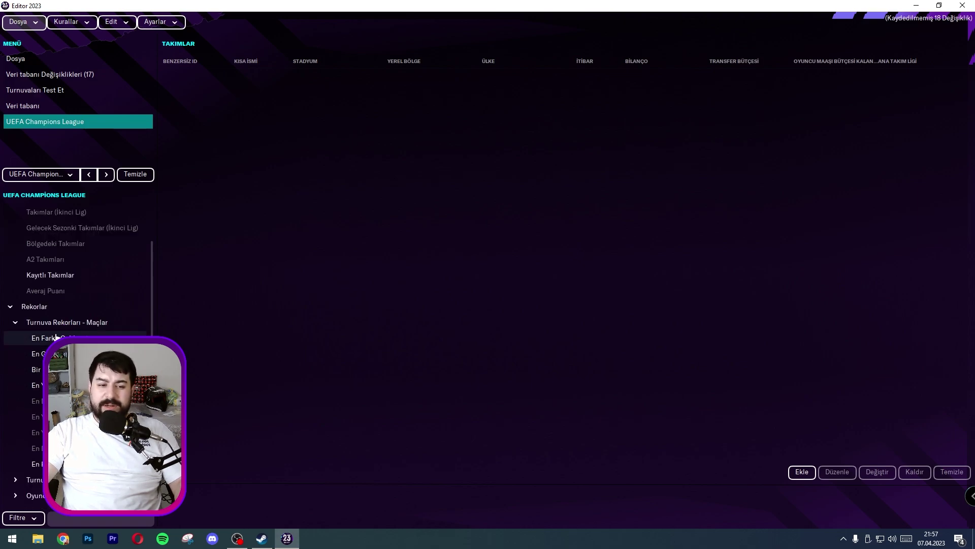
left_click(32, 338)
scroll(33, 337, "down", 2)
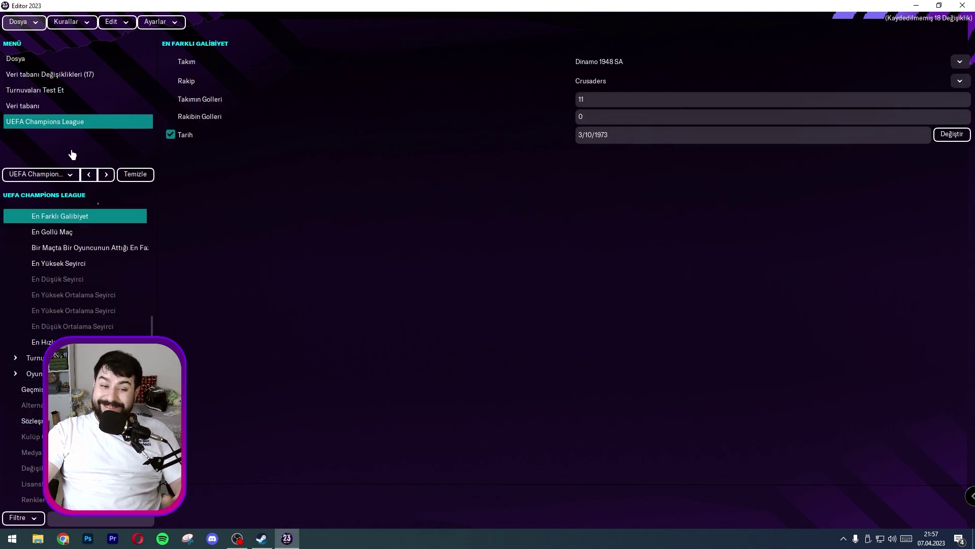
left_click(89, 174)
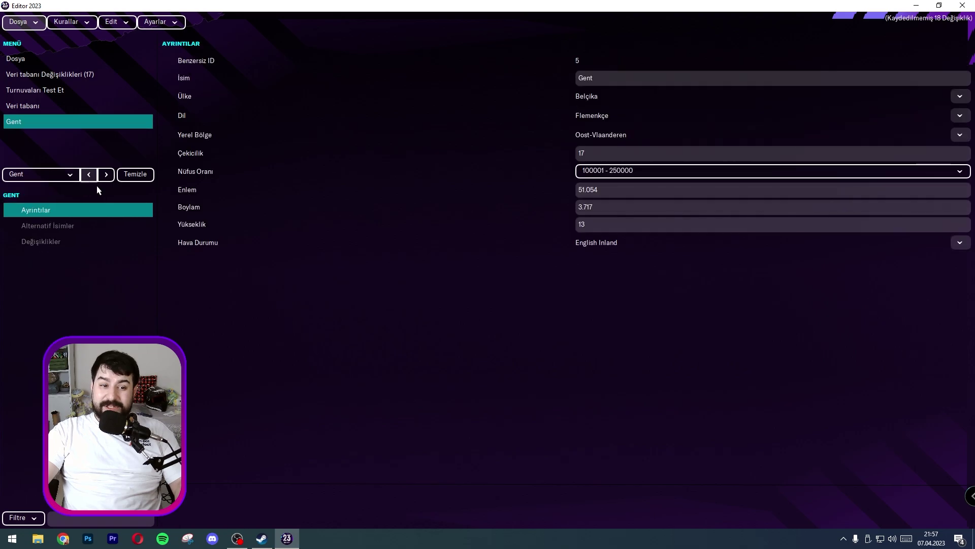
- Look over the database's Kıtalar list, and open Avrupa Futbol Şampiyonası from Turnuvalar to examine its Takımlar
left_click(38, 105)
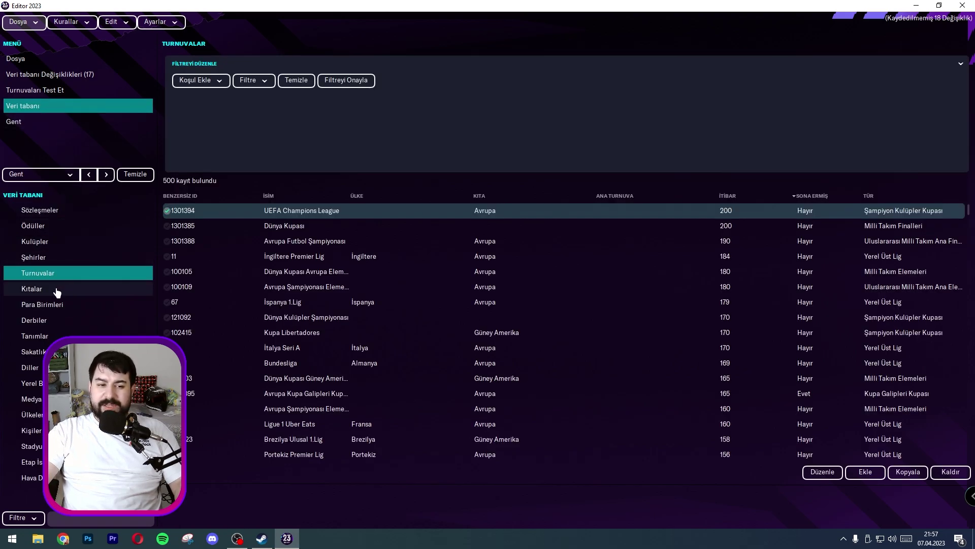
left_click(57, 289)
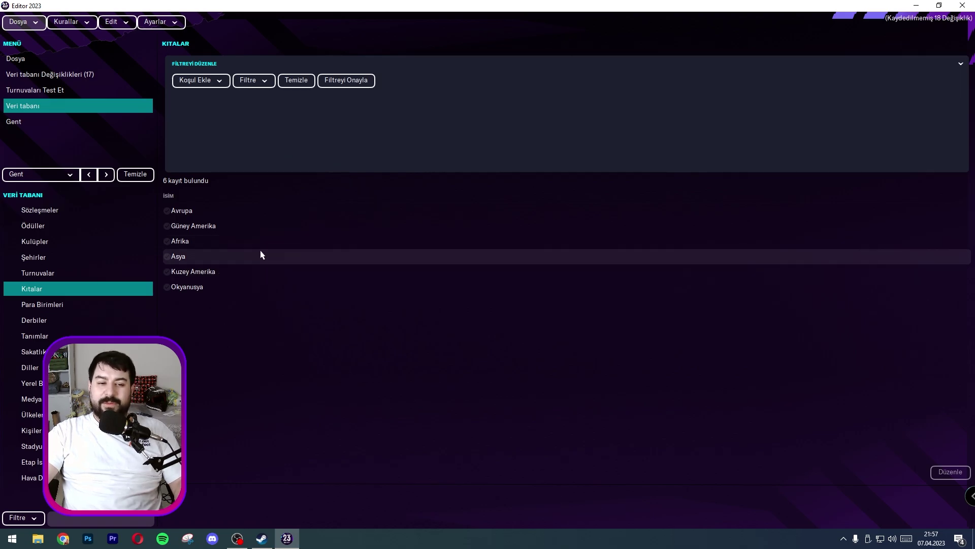
left_click(34, 273)
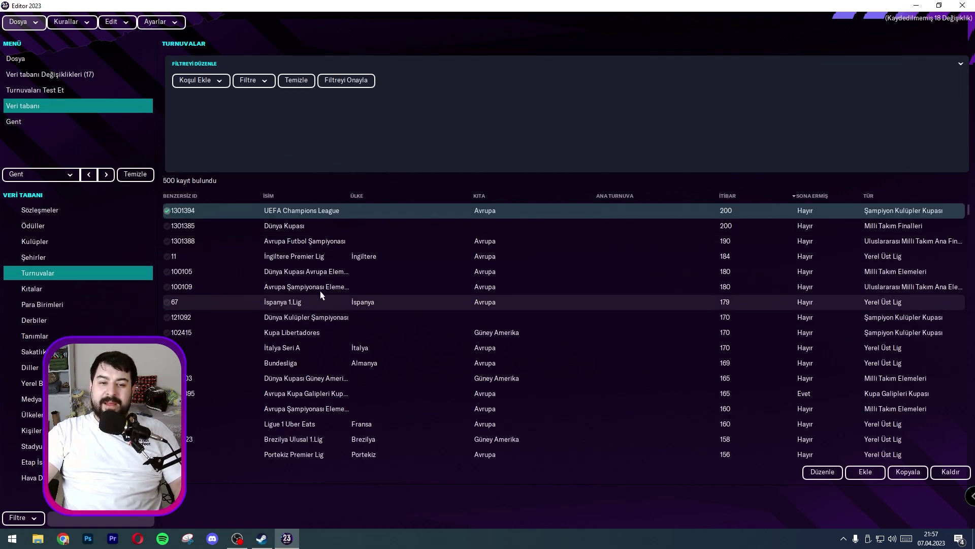
left_click(289, 242)
double_click(288, 242)
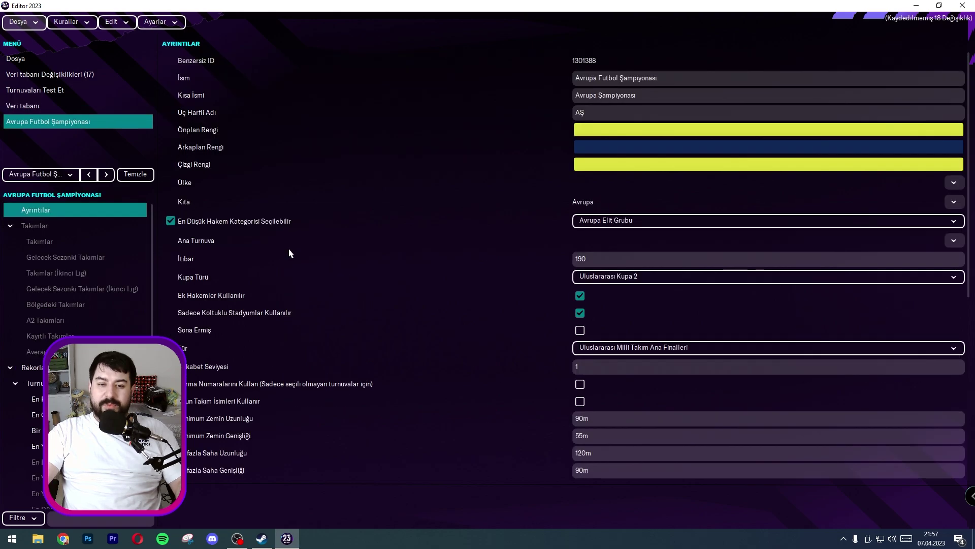
left_click(40, 243)
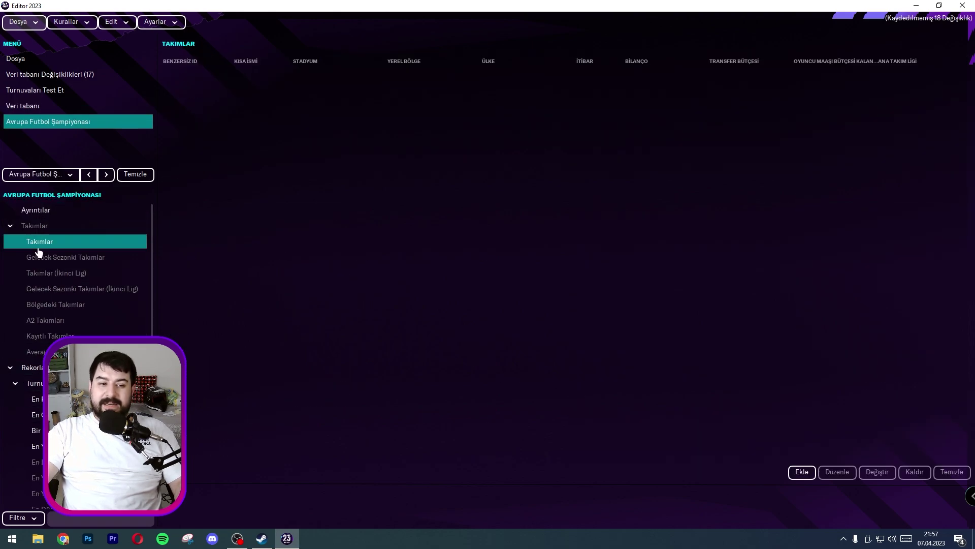
- Filter the database's Para Birimleri list with an İsim condition containing "dollar"
left_click(43, 107)
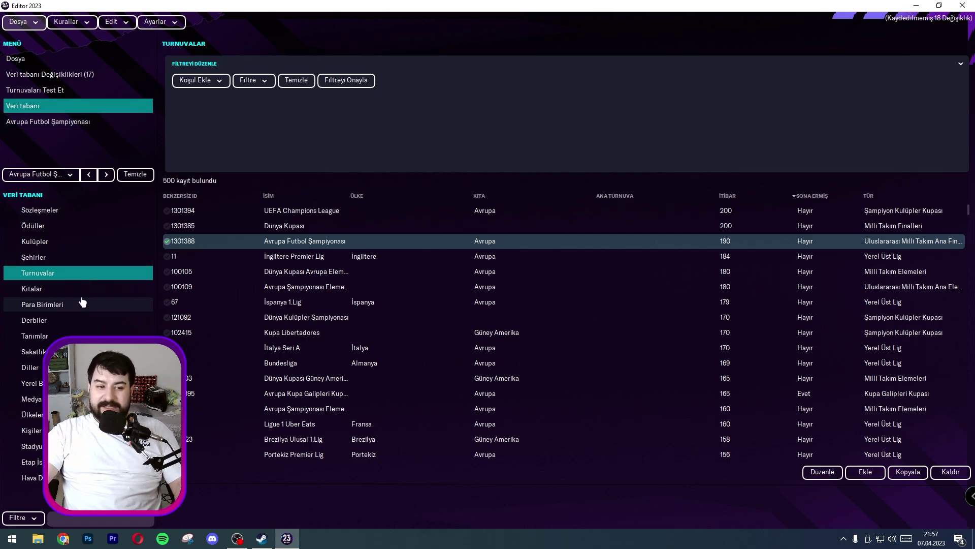
left_click(58, 304)
left_click(198, 81)
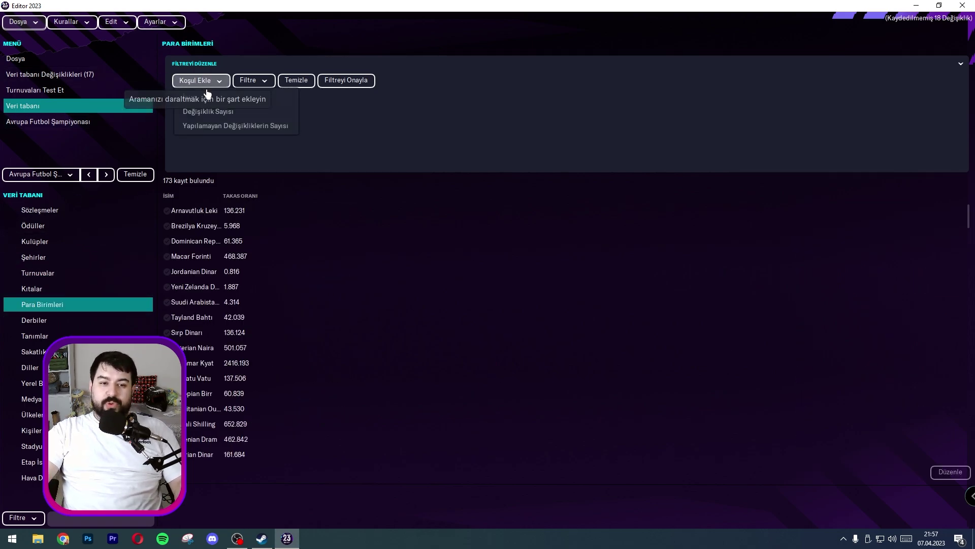
left_click(201, 109)
left_click(623, 100)
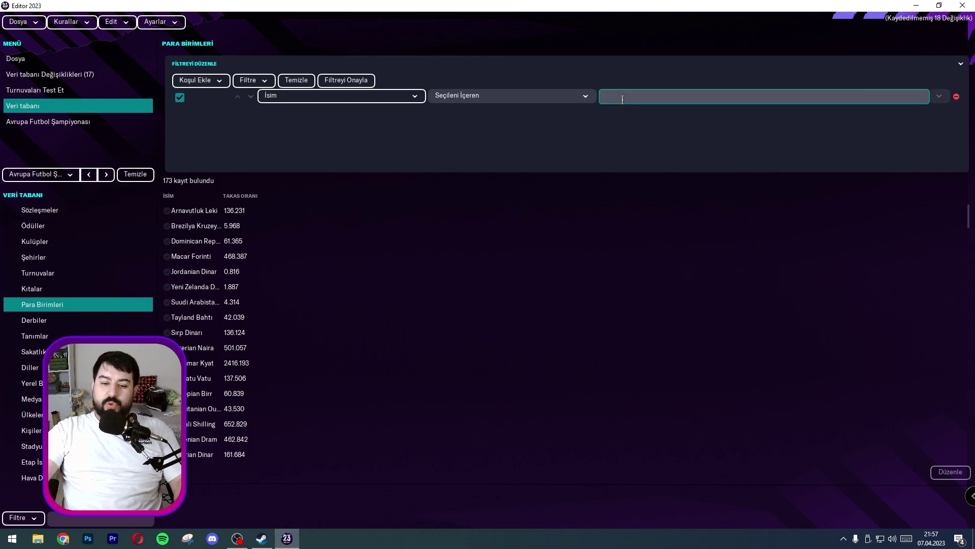
type("dollar")
key("Return")
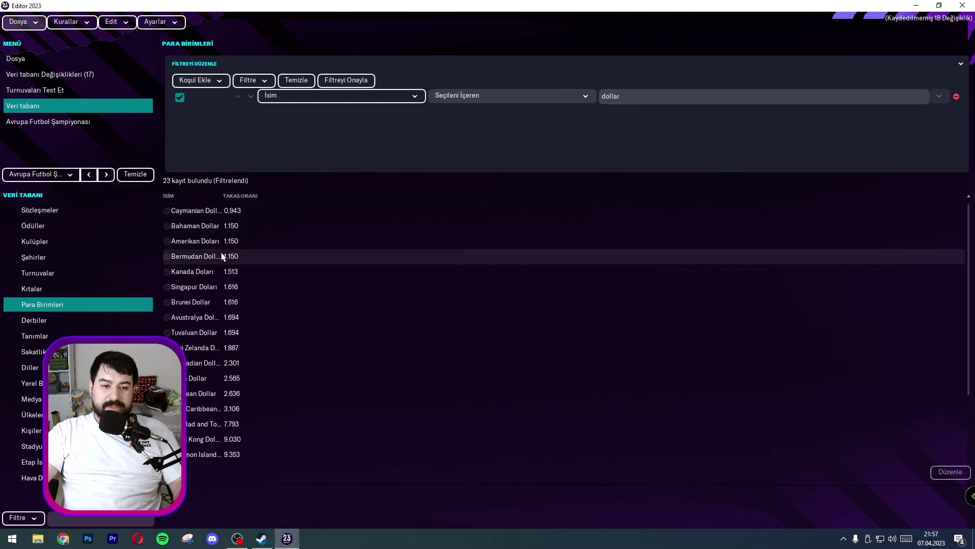
- Open Kanada Doları, set its Takas Oranı to 1, and return to the currency list
double_click(193, 268)
double_click(607, 96)
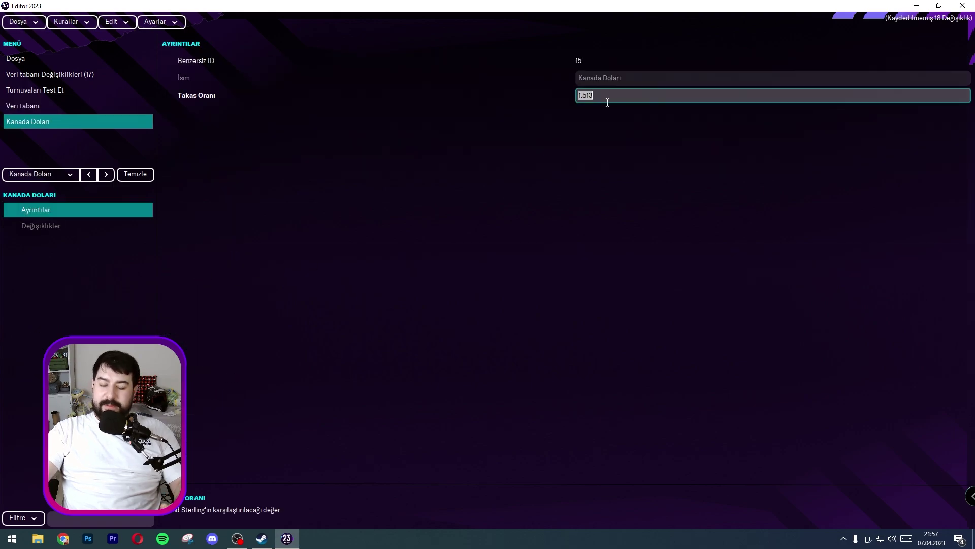
type("1")
left_click(89, 174)
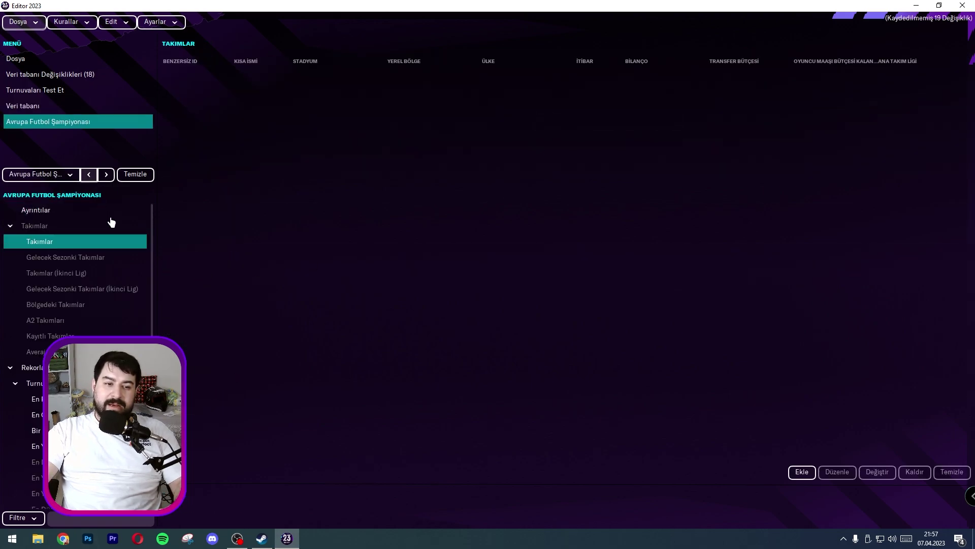
left_click(106, 174)
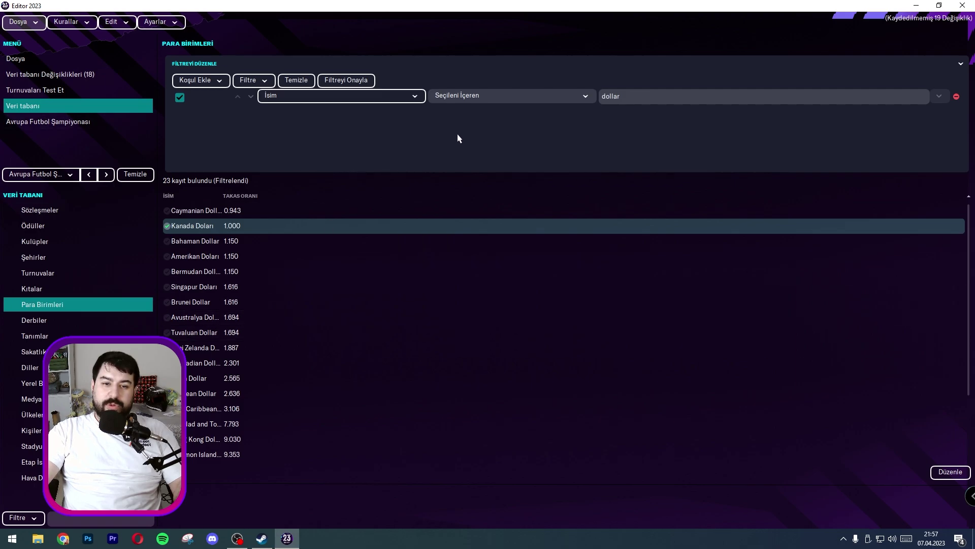
- Change the currency name filter to "turkish" and open the Türk Lirası record
double_click(671, 94)
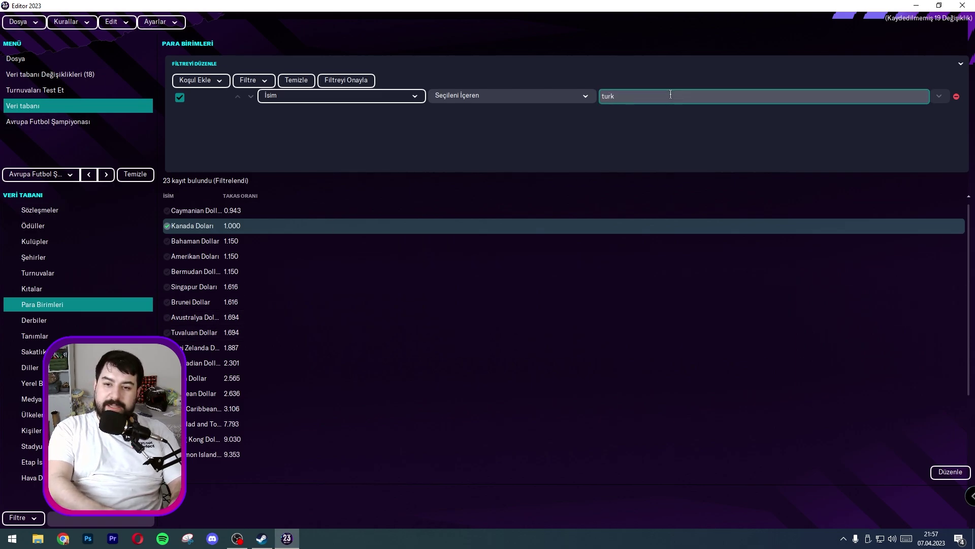
type("turkish")
key("Return")
double_click(191, 235)
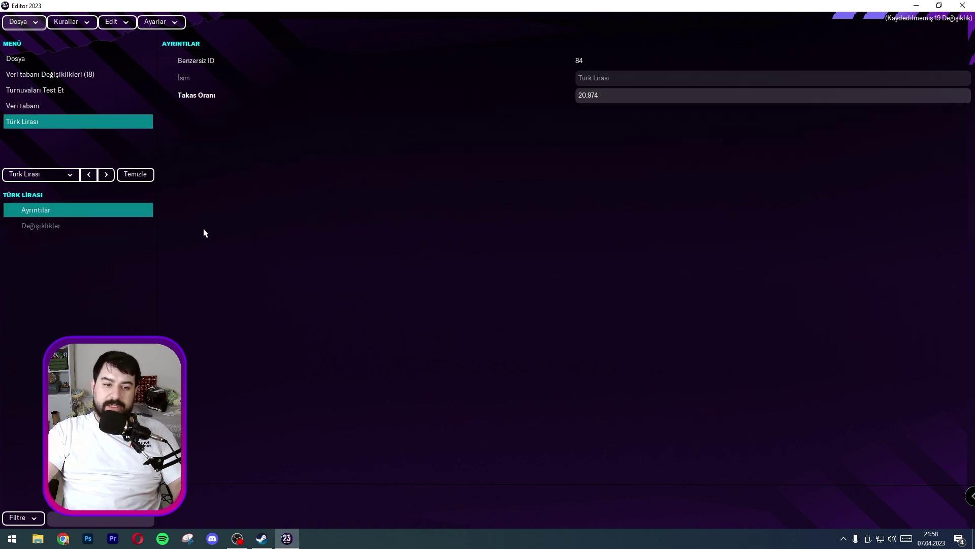
- Set Türk Lirası's Takas Oranı to 1 and return to the currency list
left_click(654, 93)
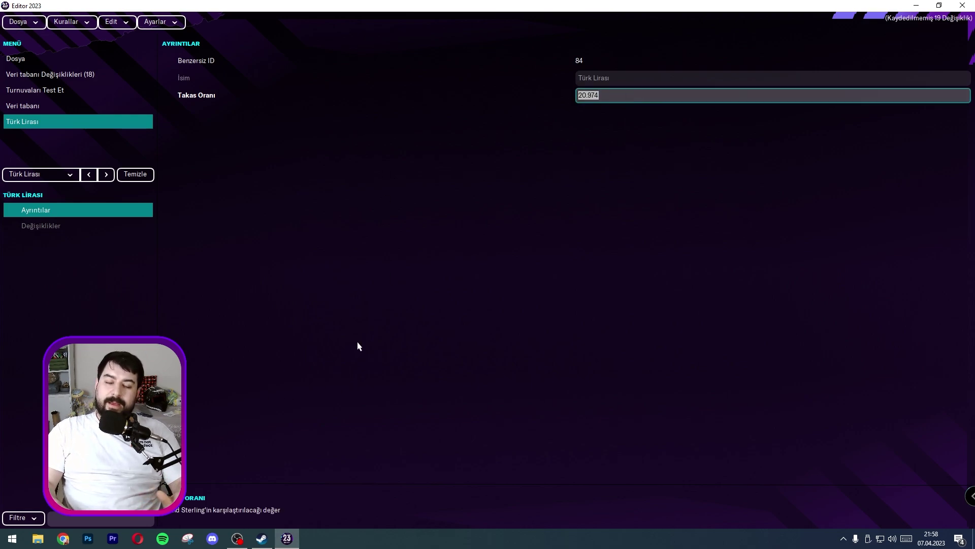
key("Return")
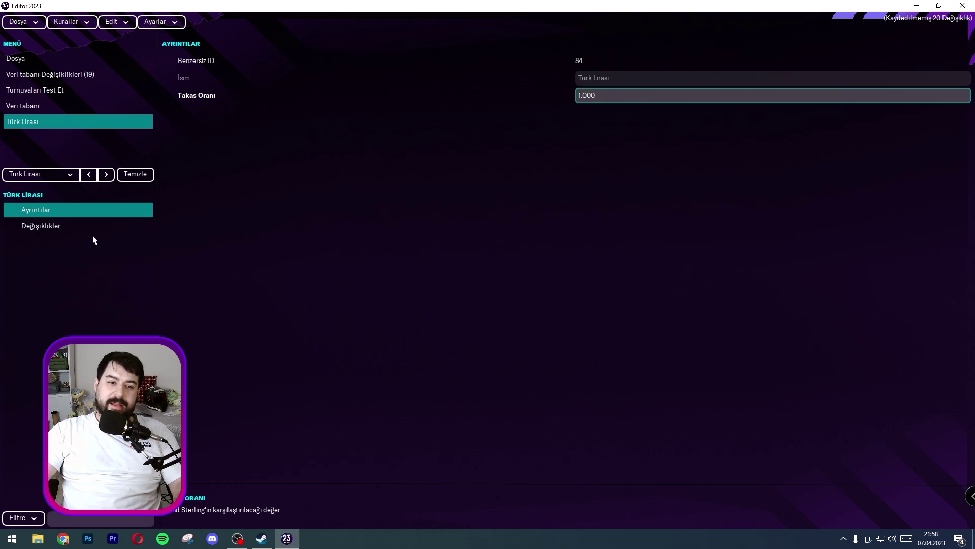
left_click(44, 108)
left_click(38, 124)
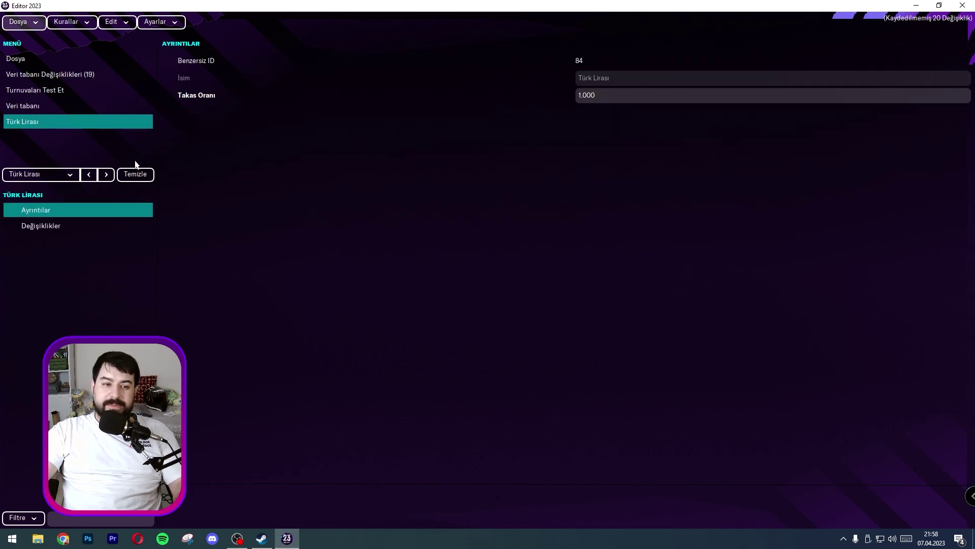
left_click(91, 175)
left_click(28, 105)
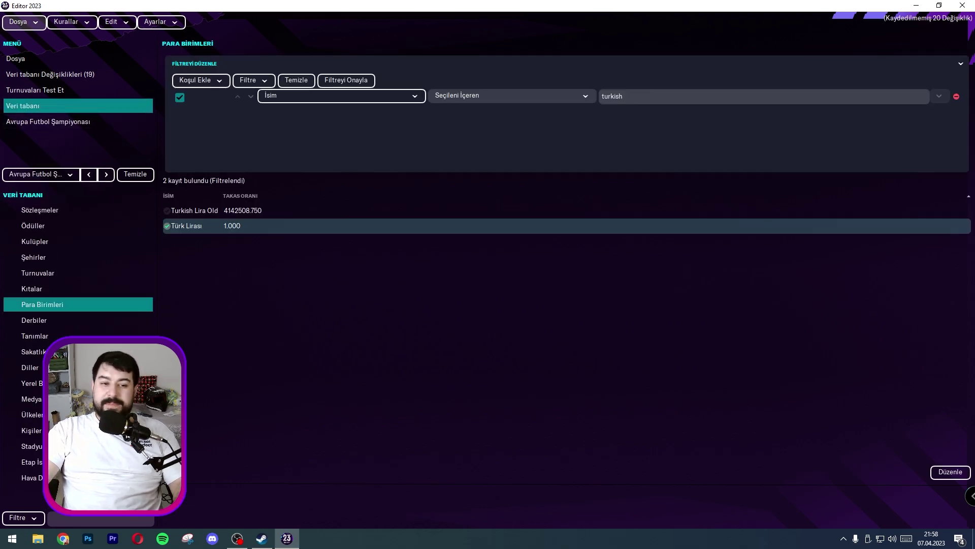
- Show the database's Derbiler list and add an İsim condition set to Seçileni İçeren to its filter
left_click(58, 321)
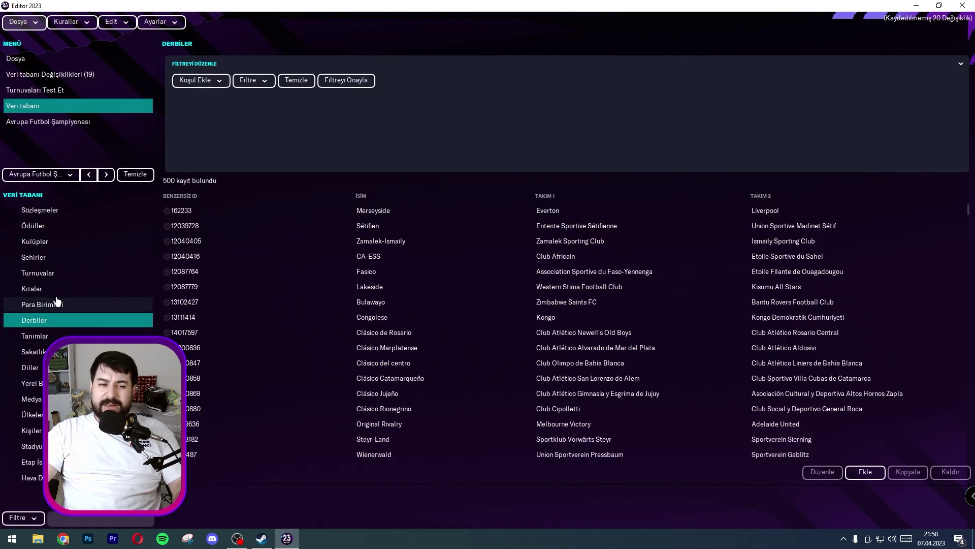
left_click(53, 304)
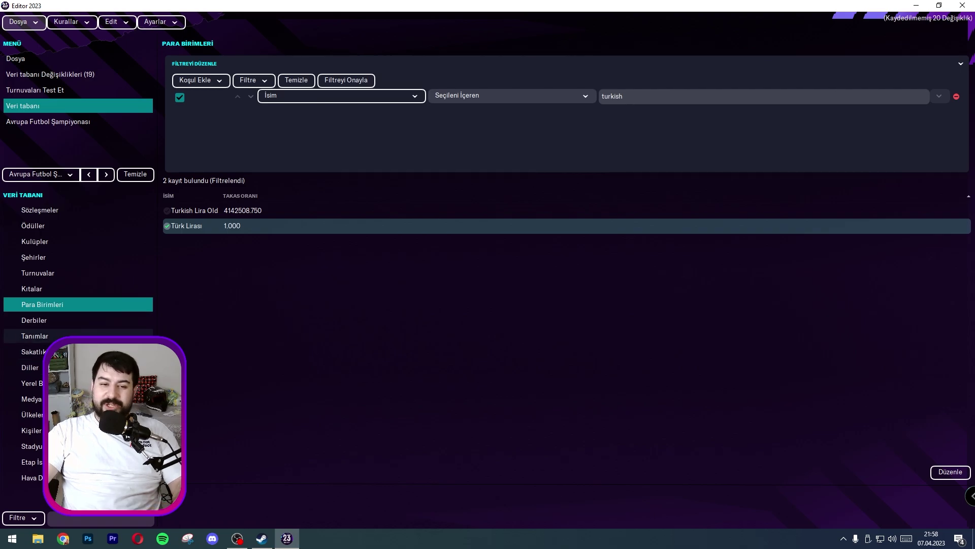
left_click(49, 323)
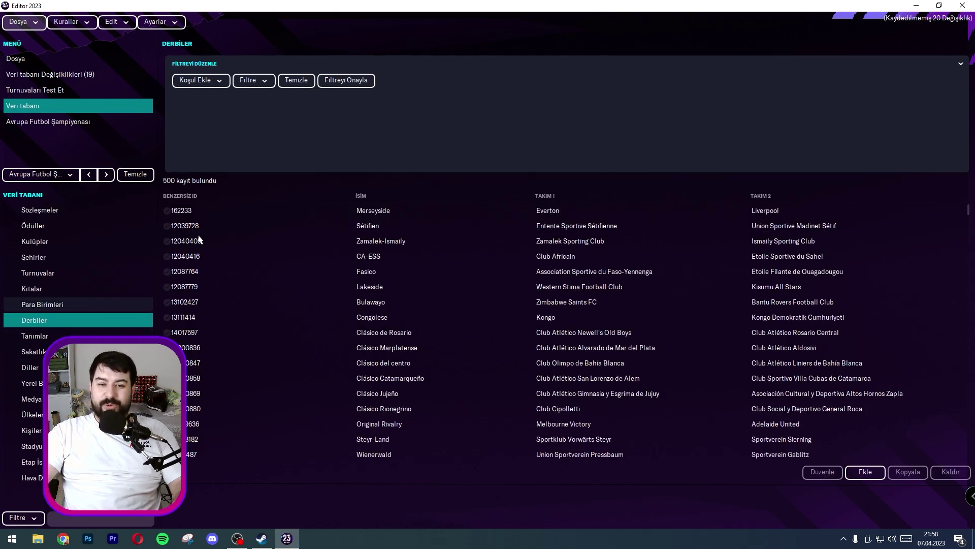
left_click(201, 80)
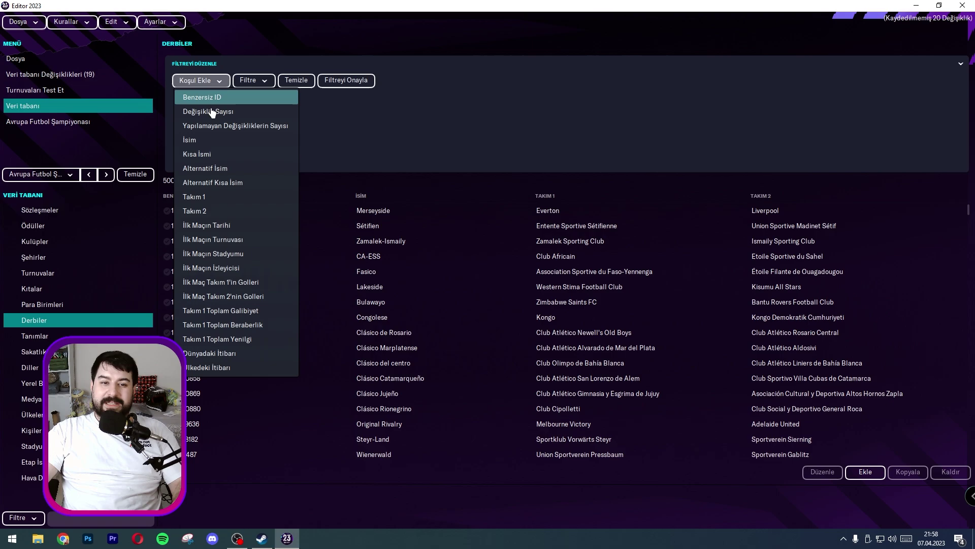
left_click(214, 146)
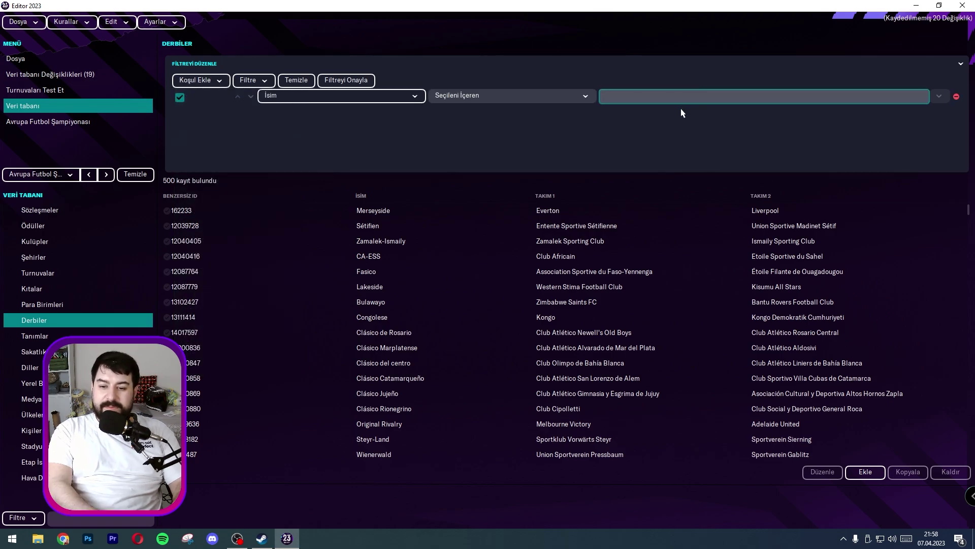
left_click(326, 96)
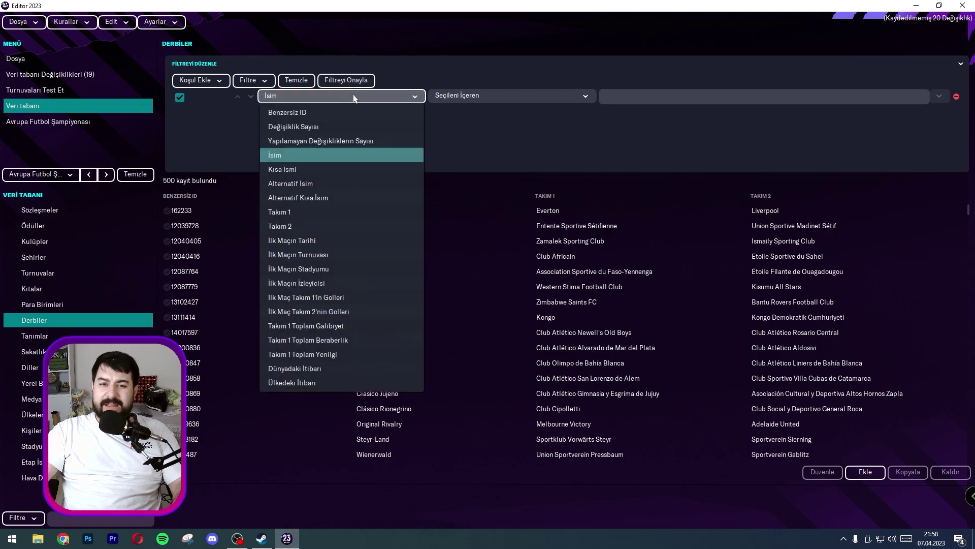
left_click(391, 155)
- Sort the derbies by İsim and by Takım 1, and select the İstanbul derby between Fenerbahçe and Galatasaray
scroll(378, 212, "down", 3)
left_click(360, 195)
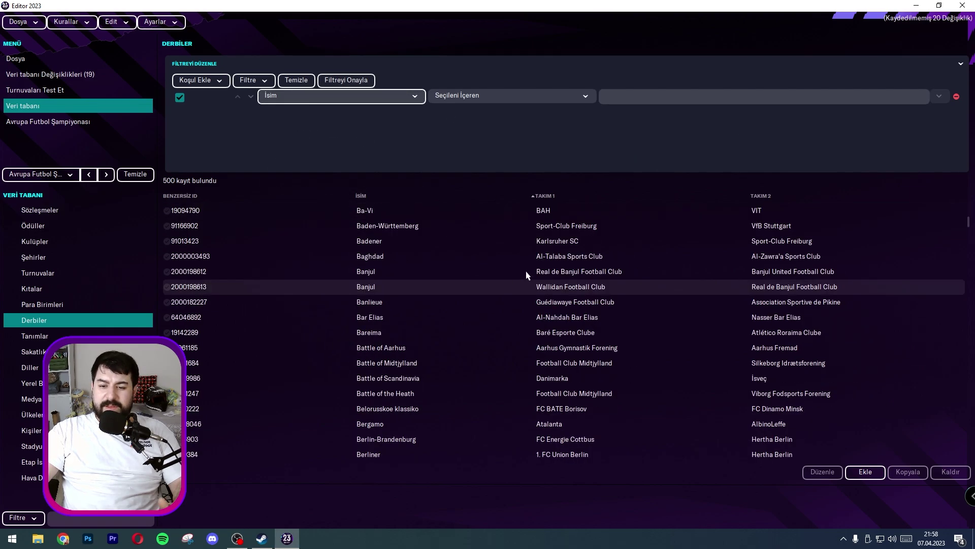
scroll(457, 213, "up", 1)
left_click(552, 197)
scroll(555, 283, "down", 10)
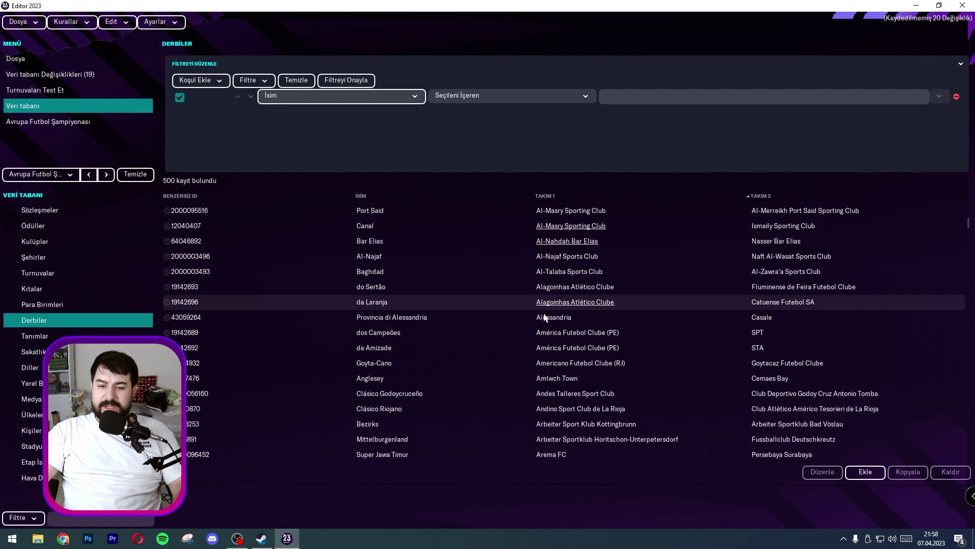
scroll(558, 424, "down", 10)
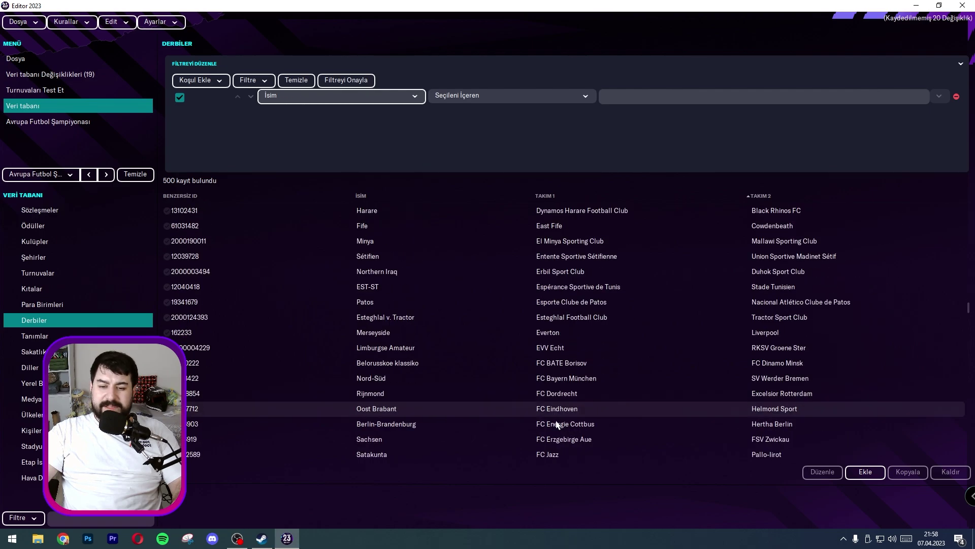
scroll(533, 425, "down", 1)
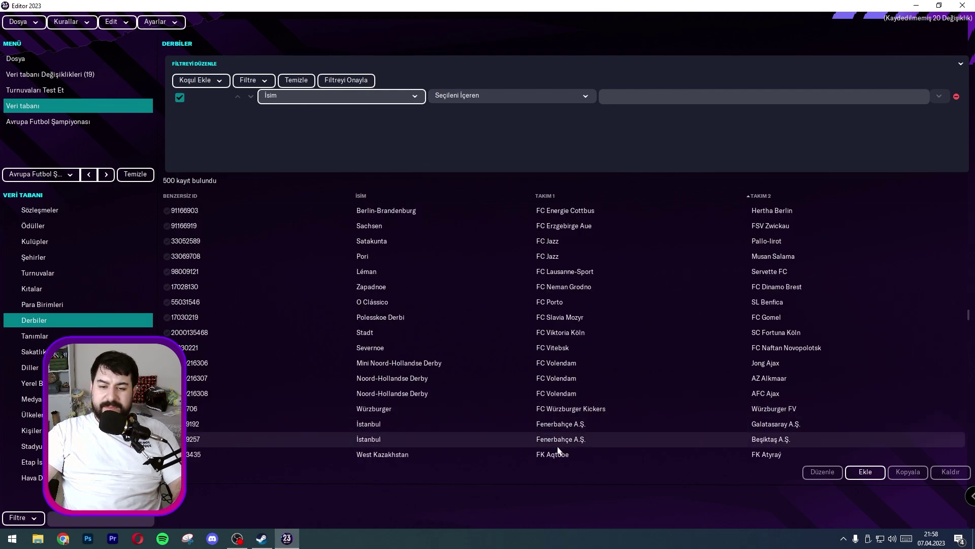
left_click(486, 428)
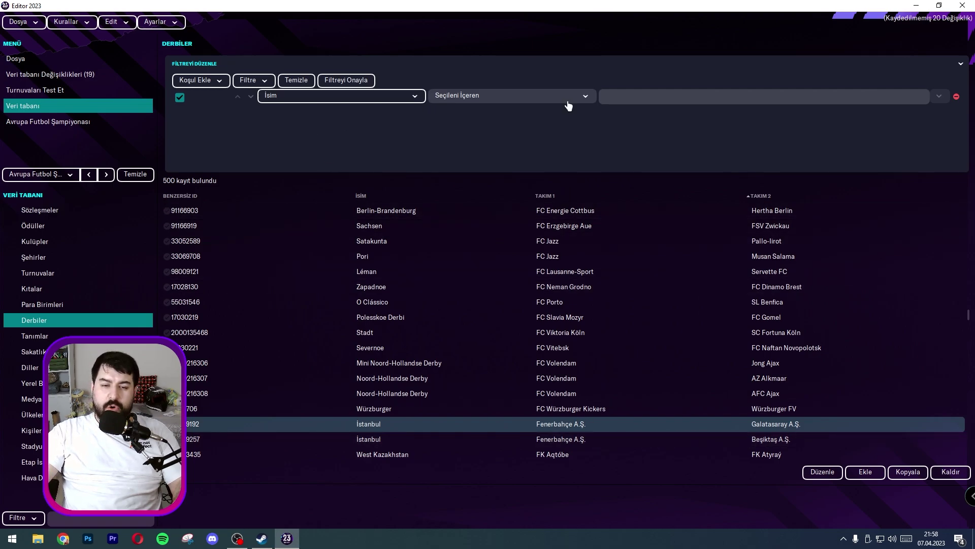
- Browse the Tanımlar list, view the details of the "yeni küme düşen" entry, and return to the database
left_click(35, 336)
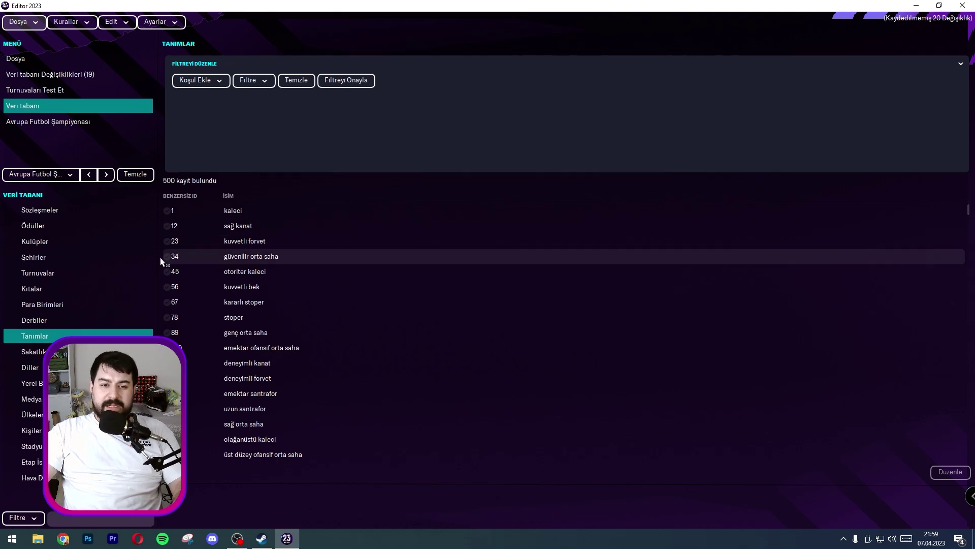
scroll(350, 356, "down", 2)
scroll(325, 345, "down", 2)
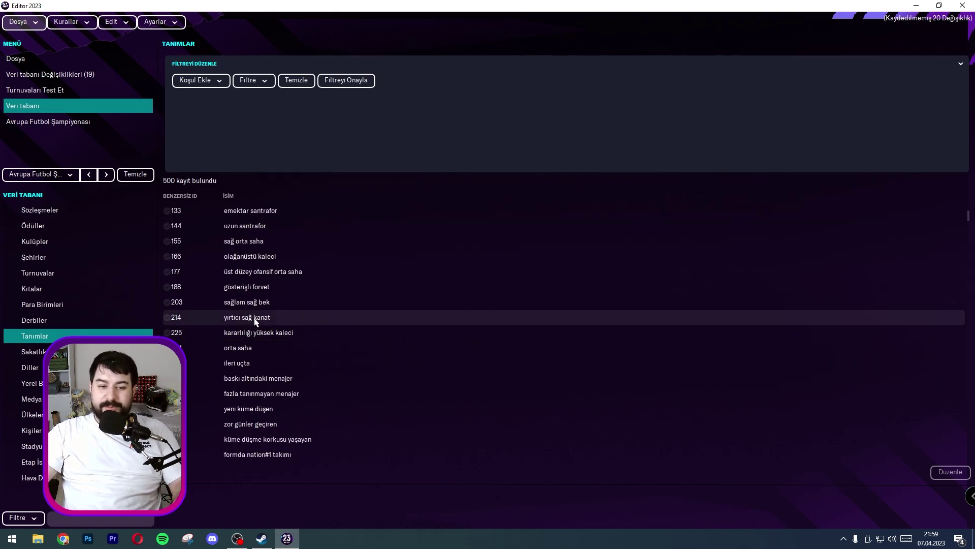
scroll(254, 319, "down", 3)
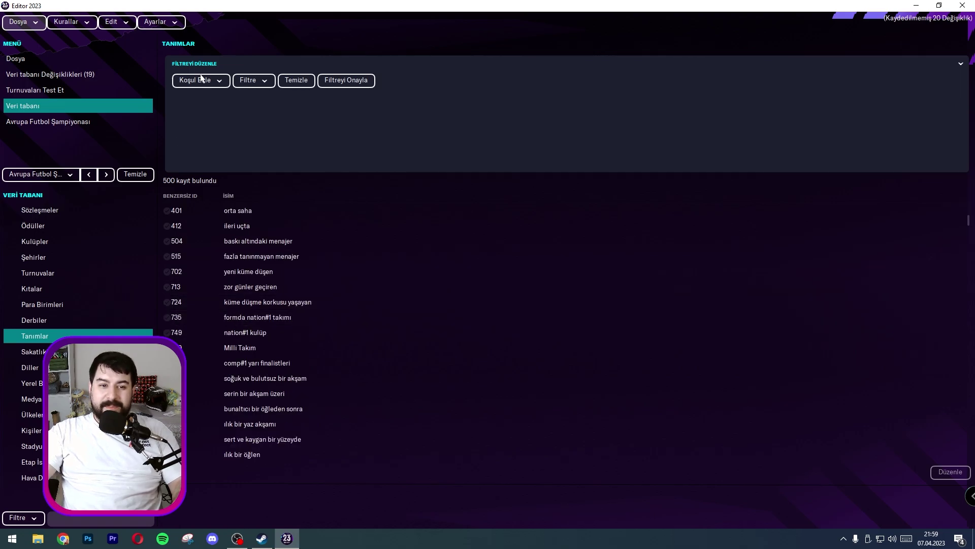
left_click(325, 271)
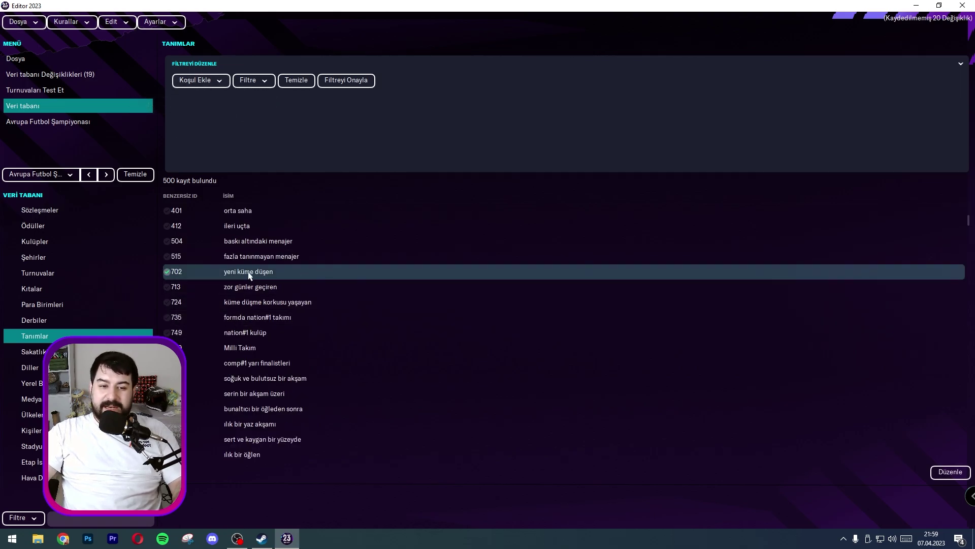
double_click(248, 274)
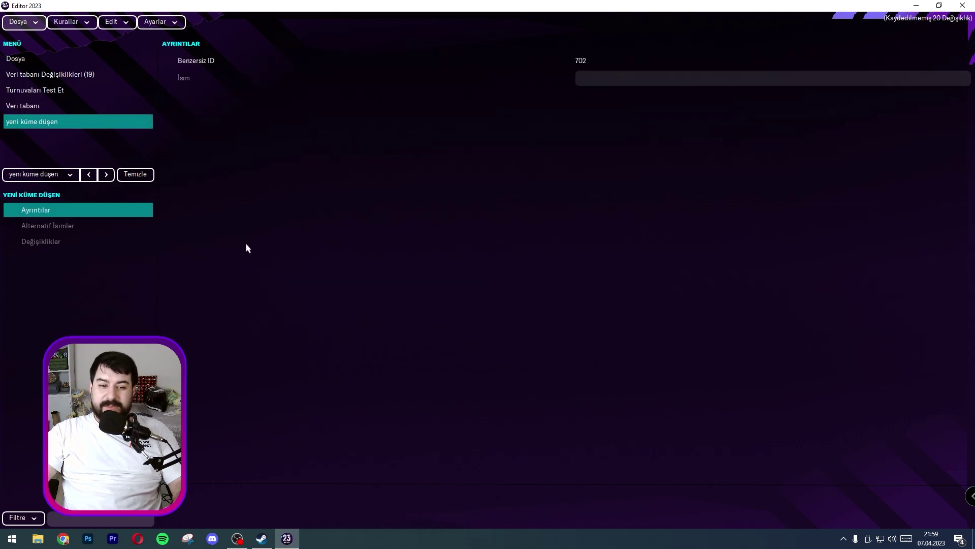
left_click(30, 107)
- Find the "kalçada çatlak" injury in the Sakatlıklar list and open its record
left_click(33, 355)
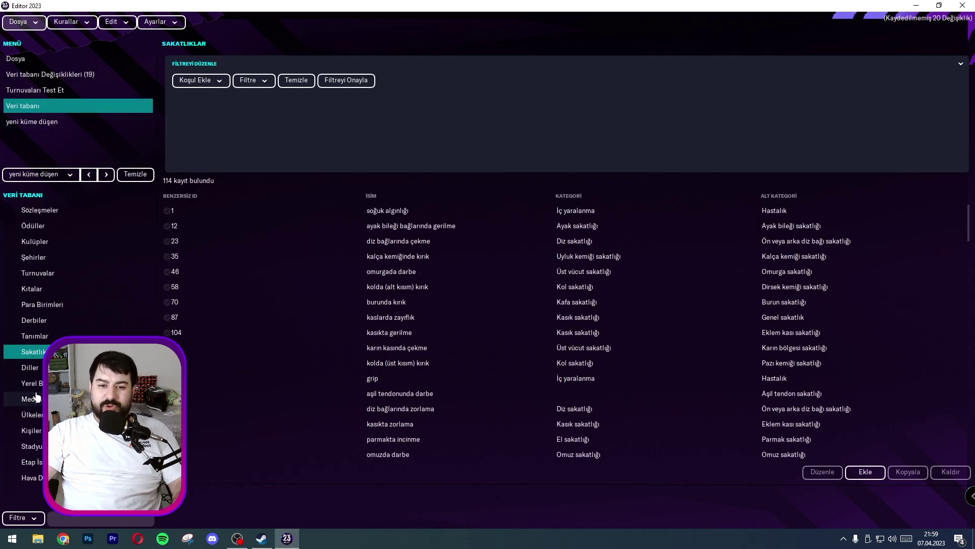
scroll(582, 301, "down", 5)
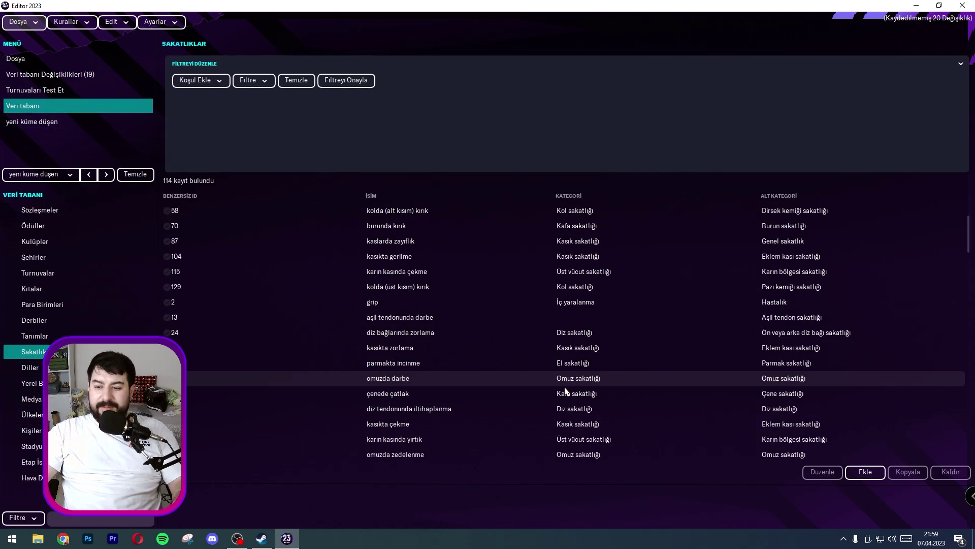
scroll(460, 412, "down", 3)
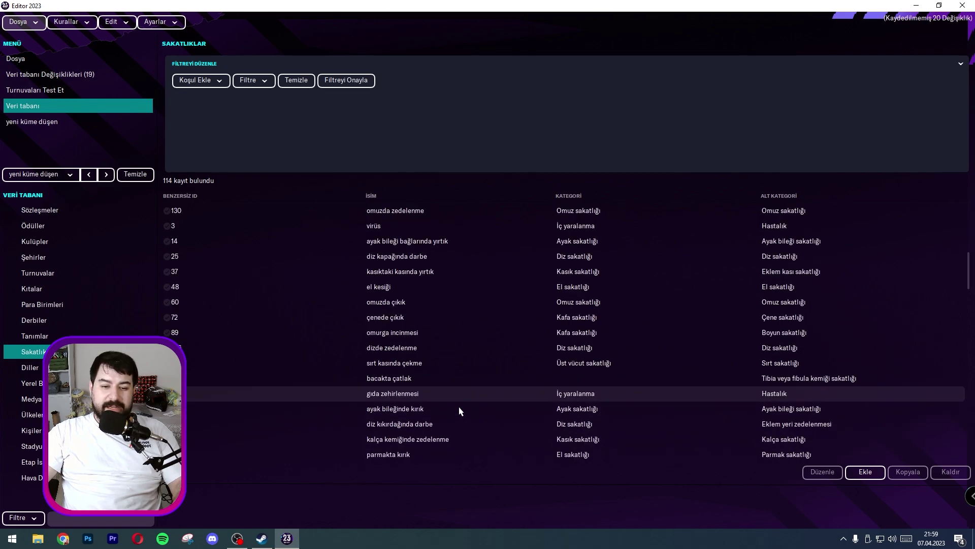
scroll(468, 438, "down", 2)
double_click(441, 441)
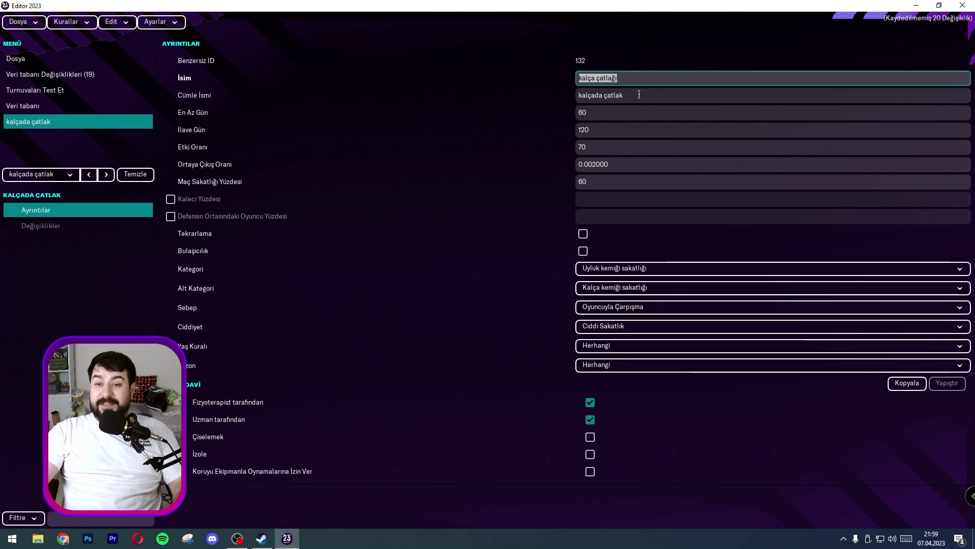
- Set the Ortaya Çıkış Oranı of the kalçada çatlak injury to 1 and return to the injury list
left_click(612, 96)
left_click(612, 113)
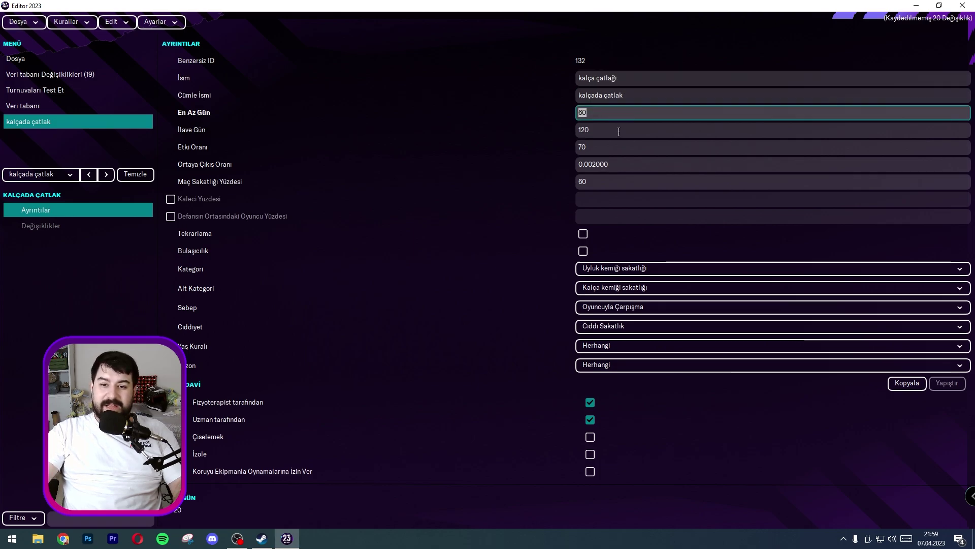
left_click(618, 132)
left_click(612, 147)
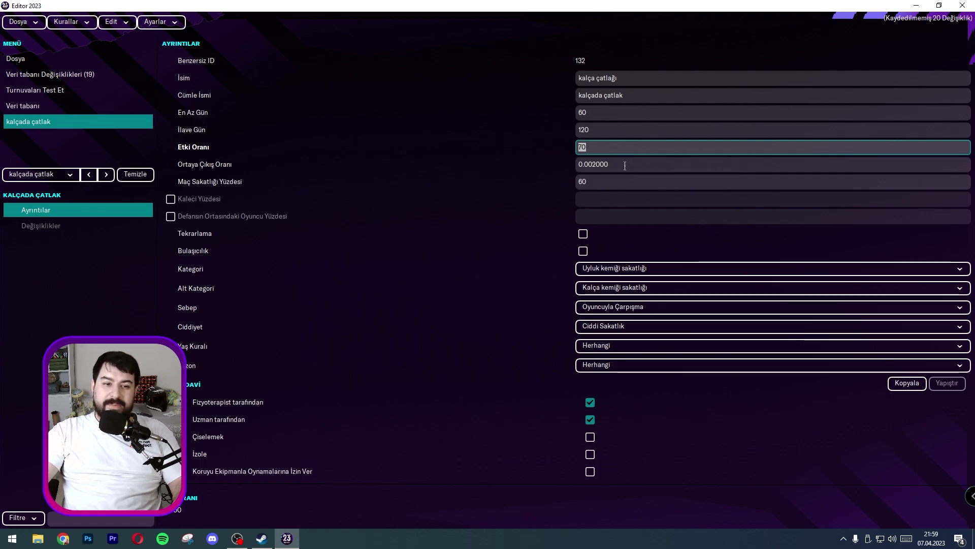
left_click(622, 164)
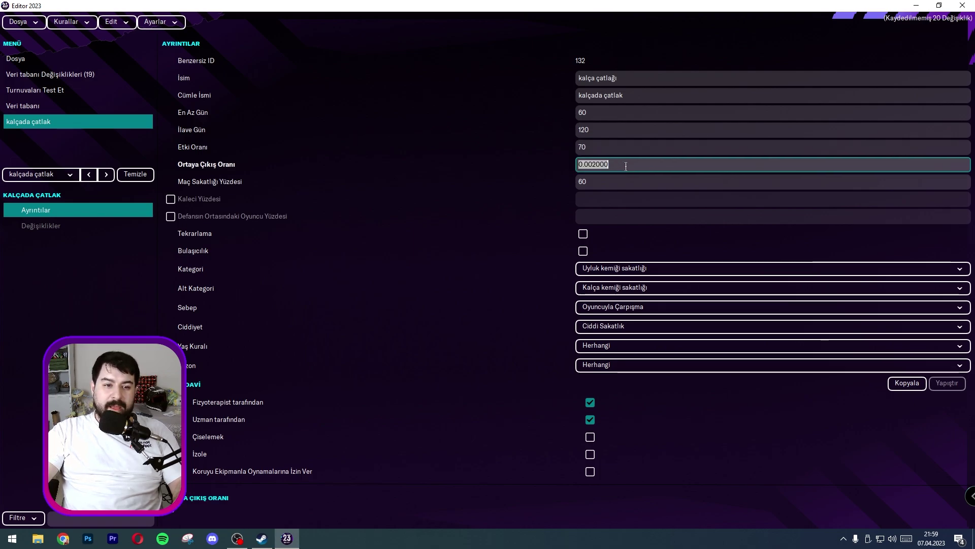
left_click(488, 191)
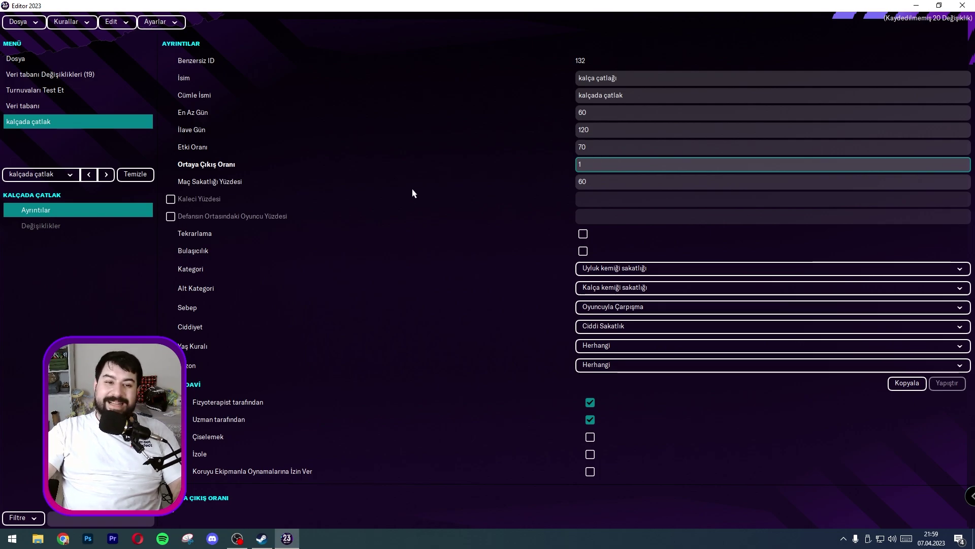
key("Return")
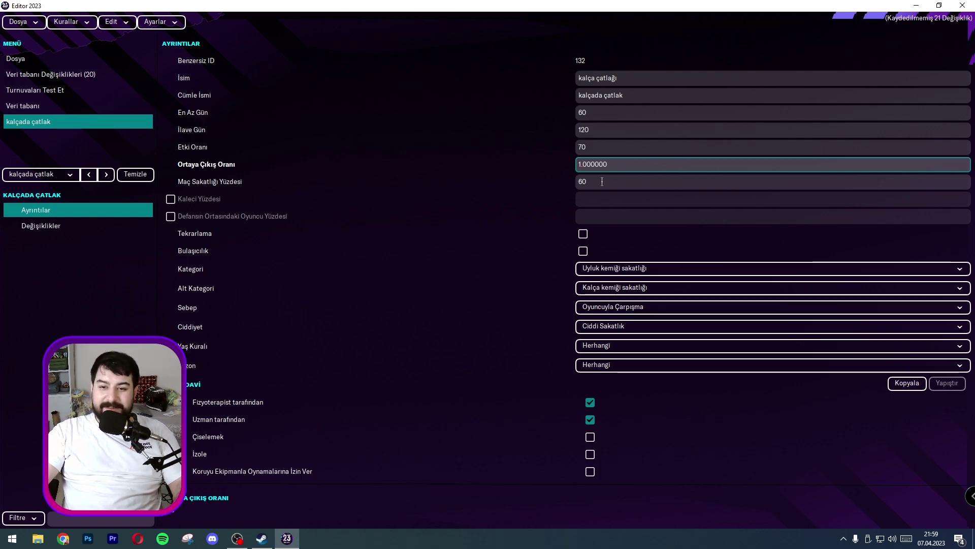
left_click(595, 182)
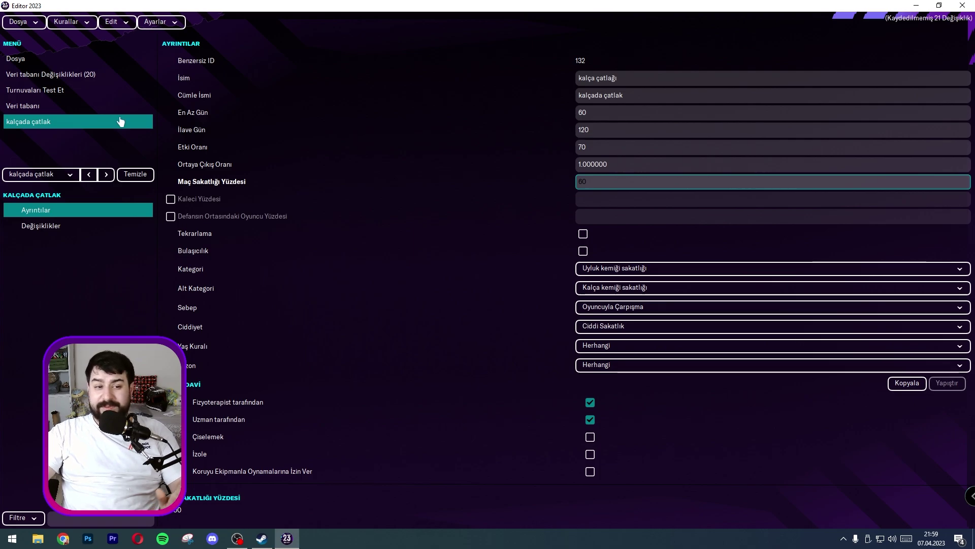
left_click(71, 105)
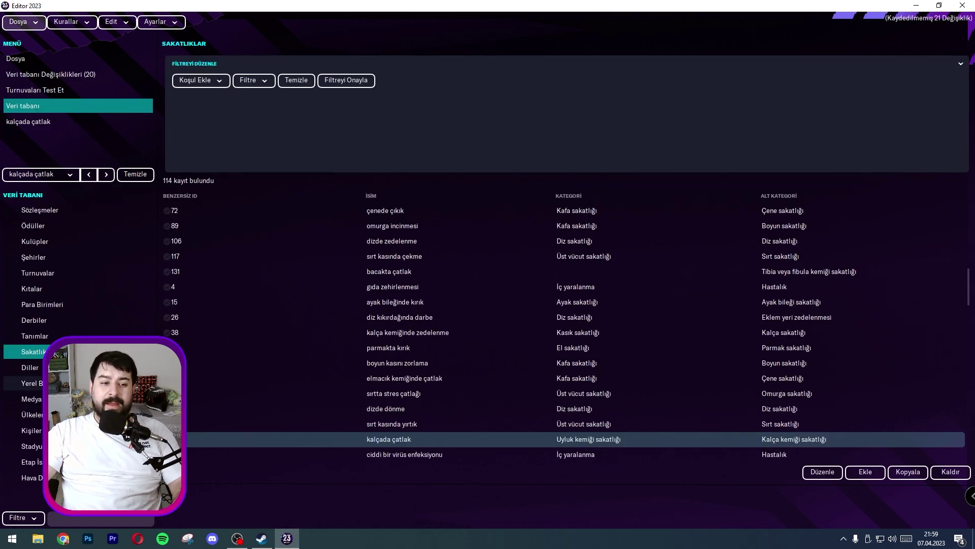
- View the Diller list and browse the Yerel Bölgeler records
left_click(30, 367)
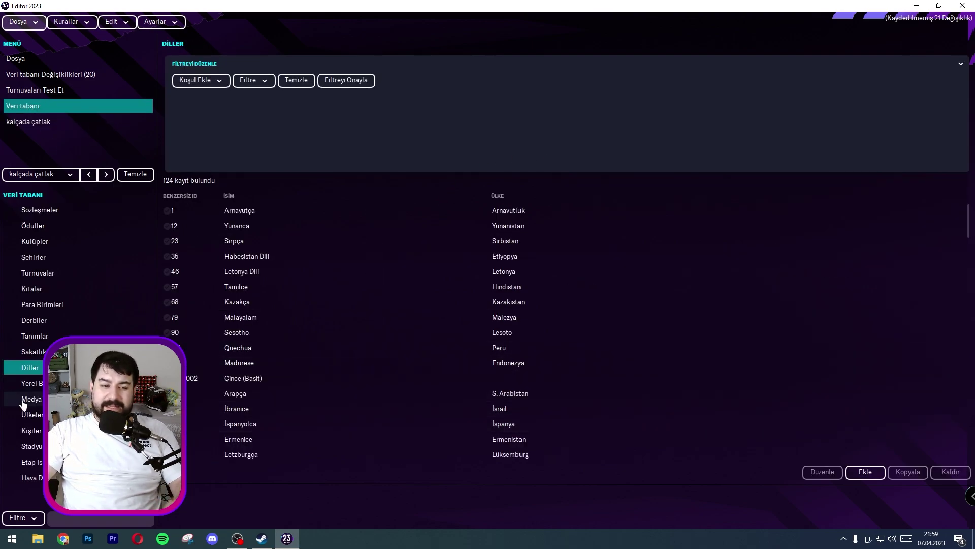
left_click(25, 383)
scroll(387, 315, "down", 3)
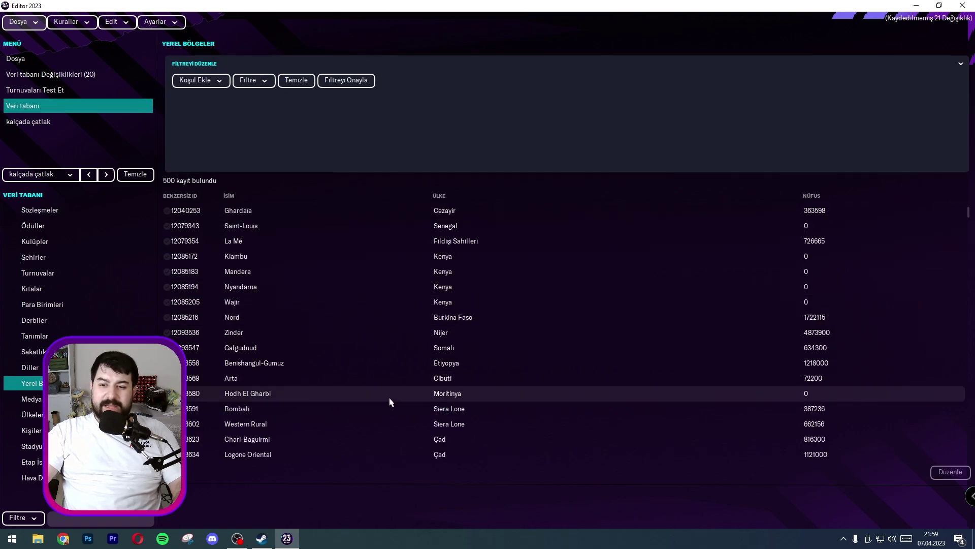
- Browse the Medya Kaynakları list and sort it by Kıta to examine the media sources by continent
left_click(26, 399)
scroll(372, 294, "down", 5)
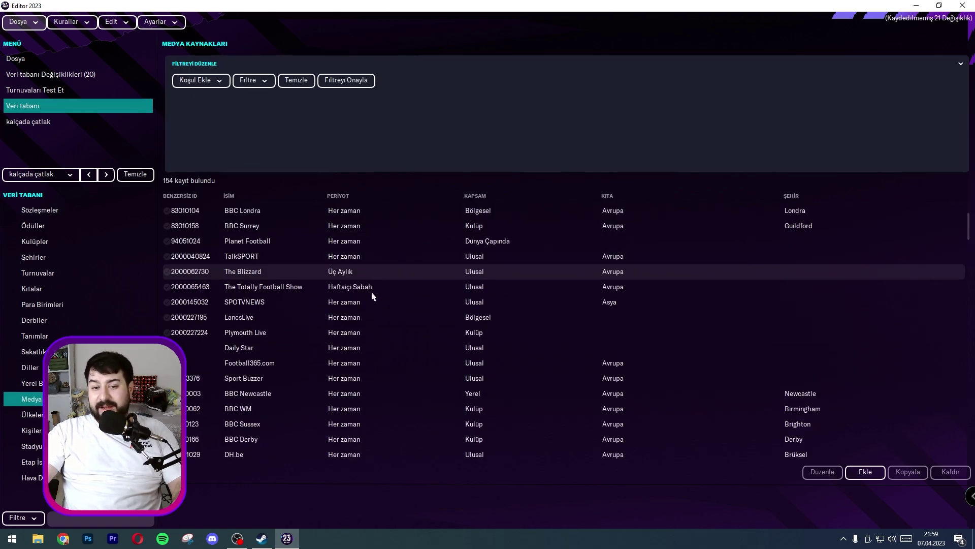
scroll(272, 331, "down", 3)
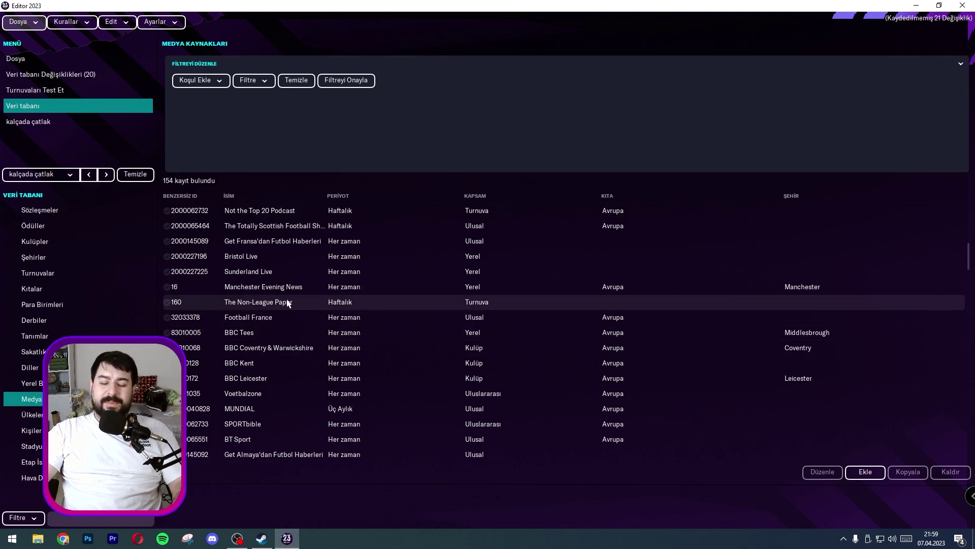
scroll(311, 365, "down", 6)
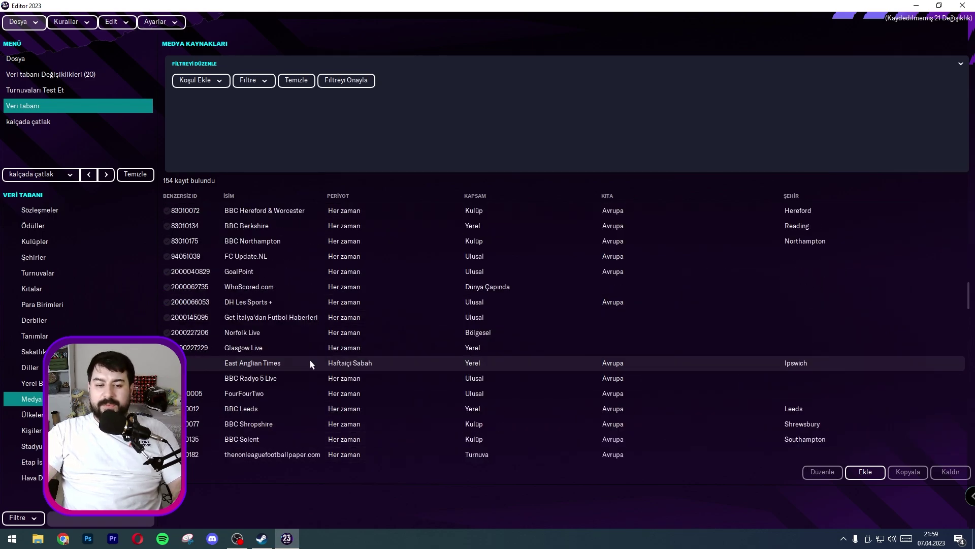
scroll(310, 362, "down", 5)
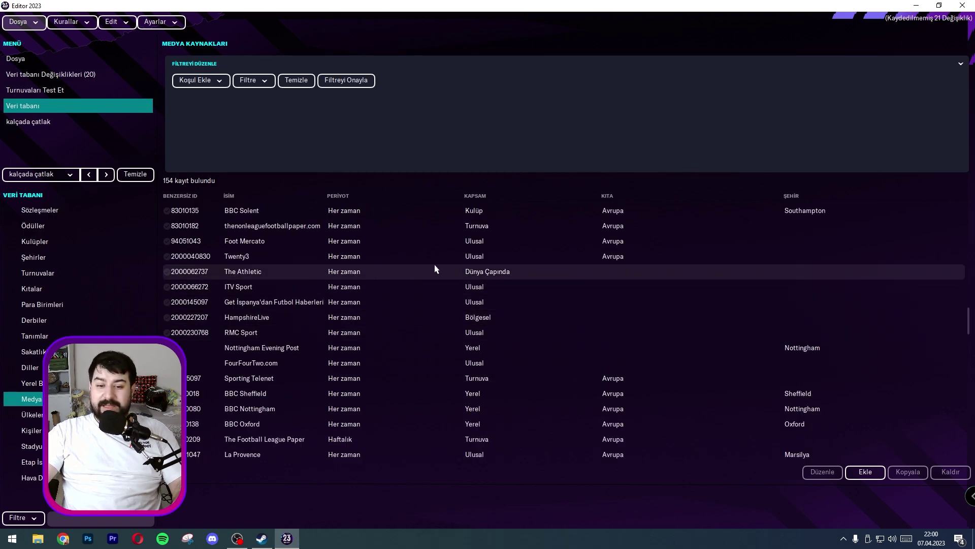
left_click(607, 193)
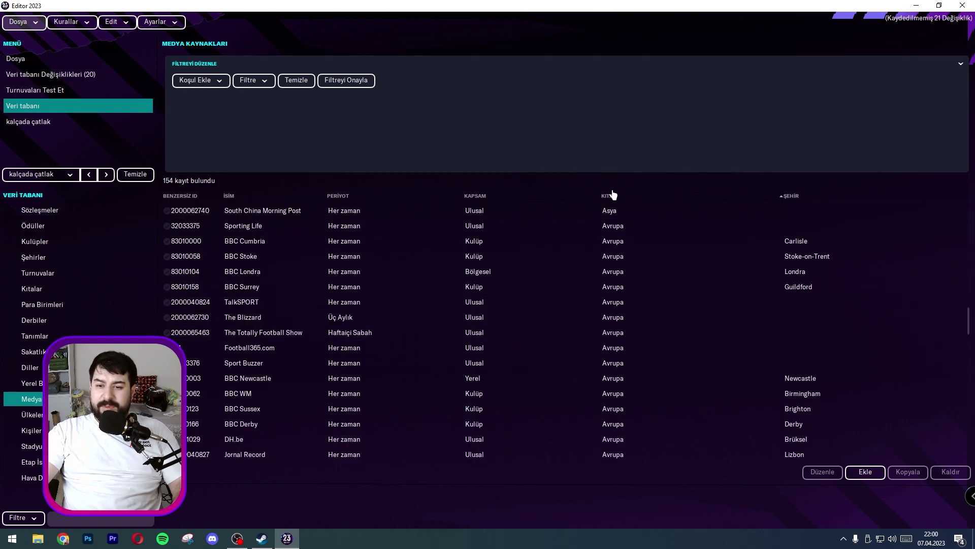
scroll(457, 351, "down", 4)
scroll(437, 350, "down", 7)
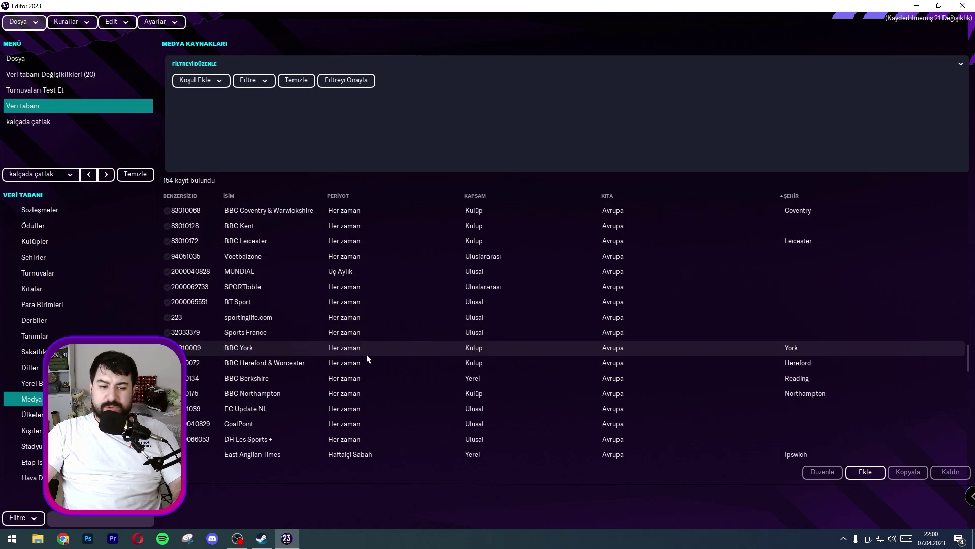
- View the Amerika Birleşik Devletleri record's Ayrıntılar and Bilgi pages from the Ülkeler list, and return to the database
scroll(215, 394, "up", 4)
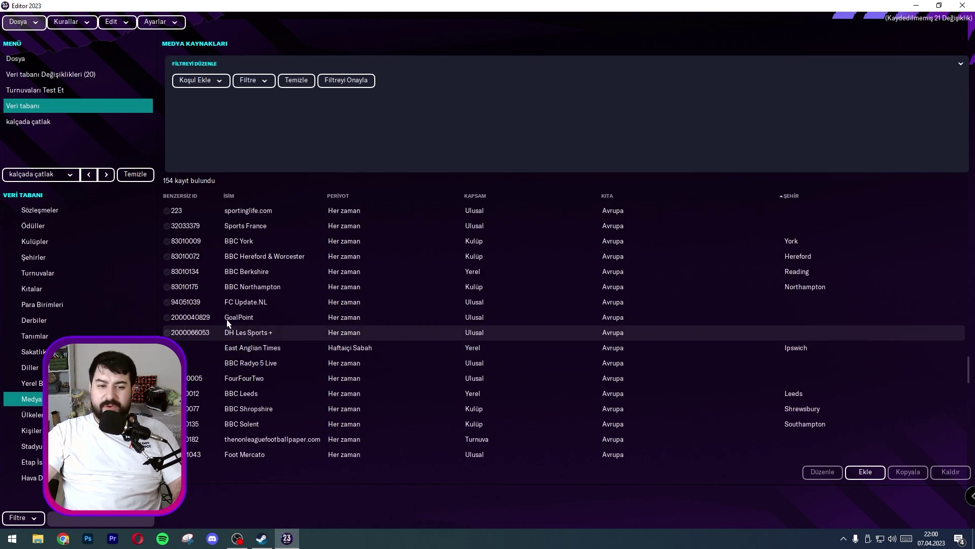
left_click(31, 415)
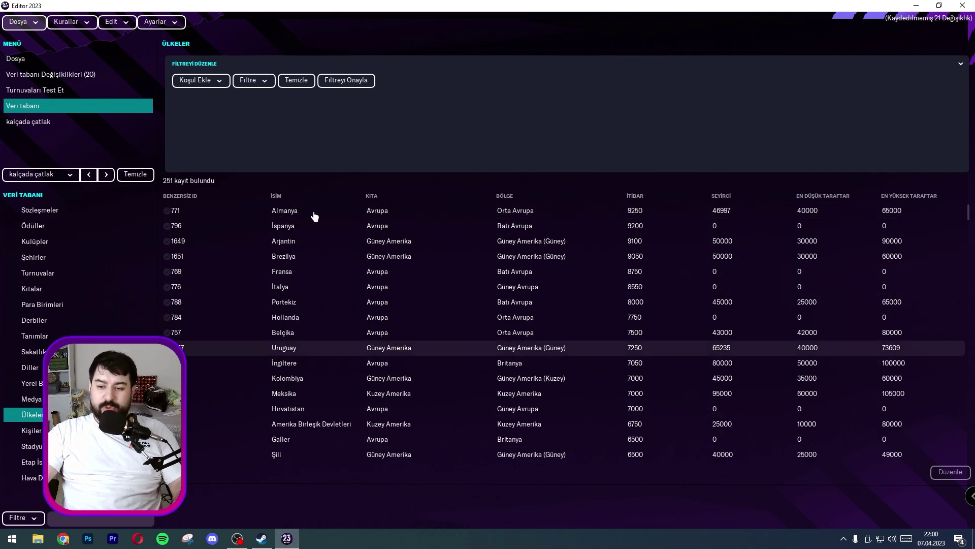
left_click(175, 423)
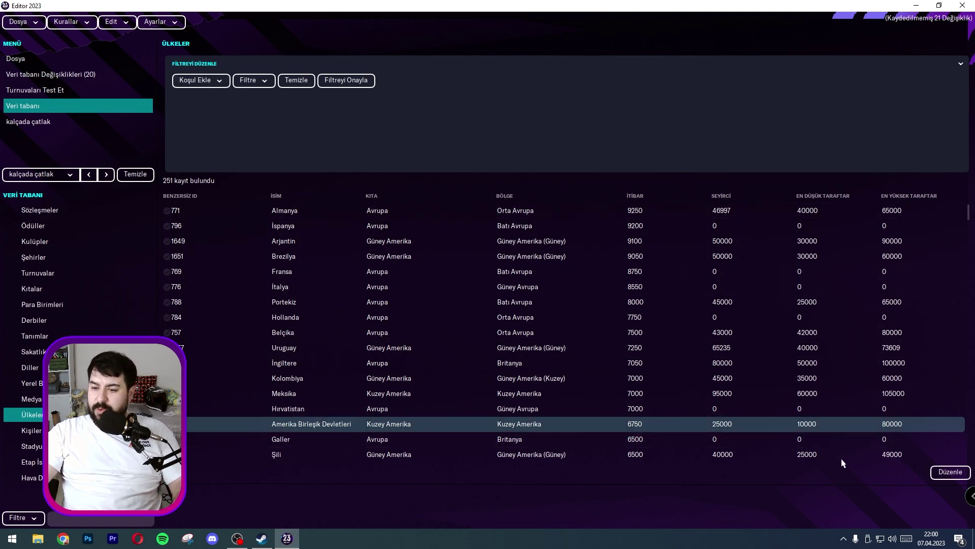
scroll(842, 463, "down", 1)
left_click(949, 471)
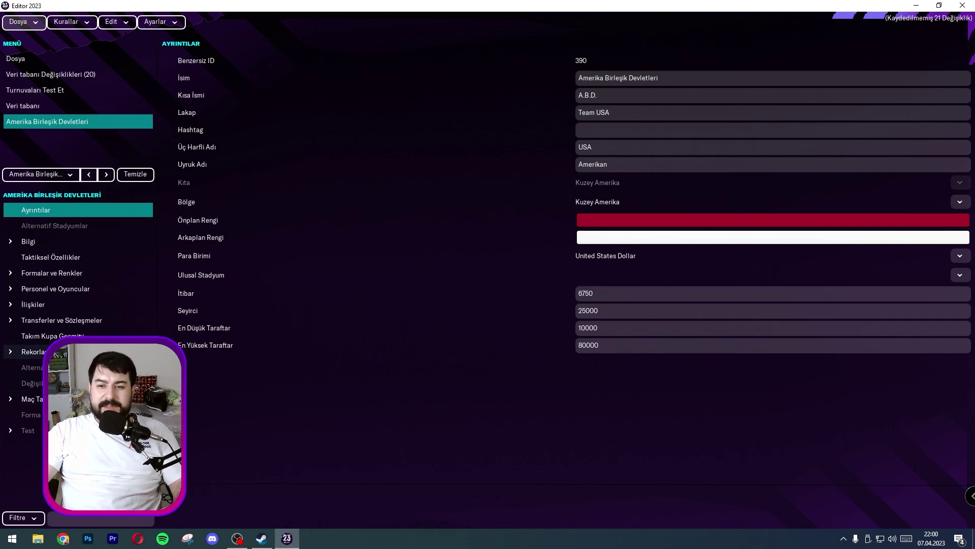
left_click(26, 242)
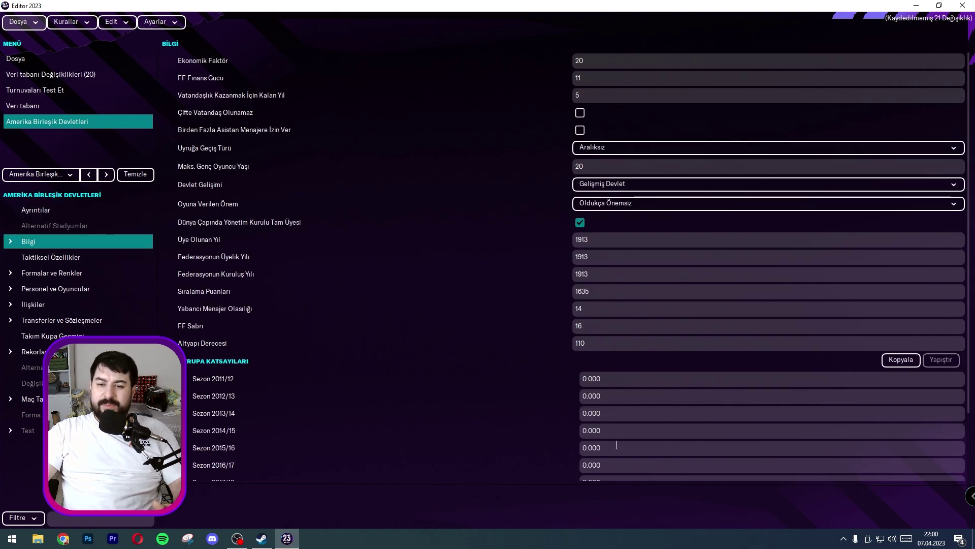
left_click(89, 175)
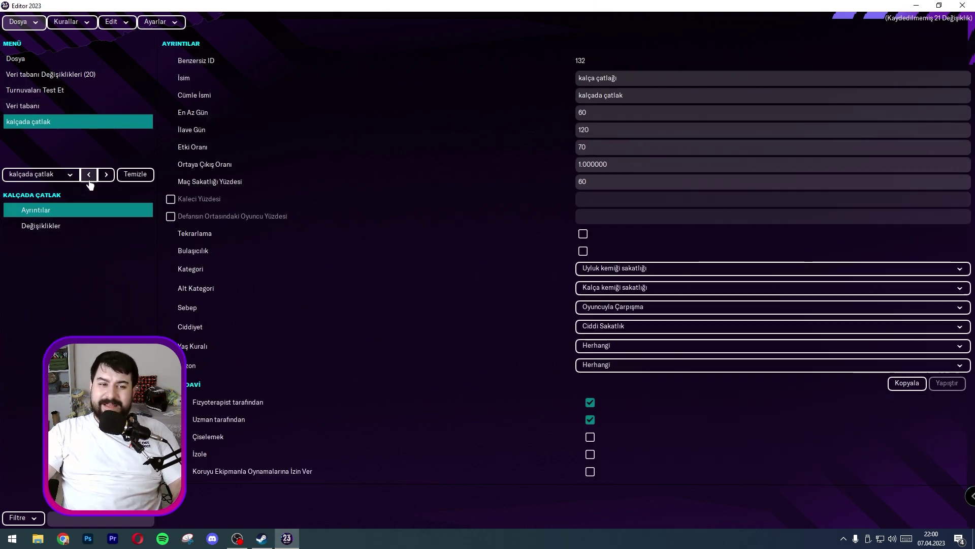
left_click(22, 108)
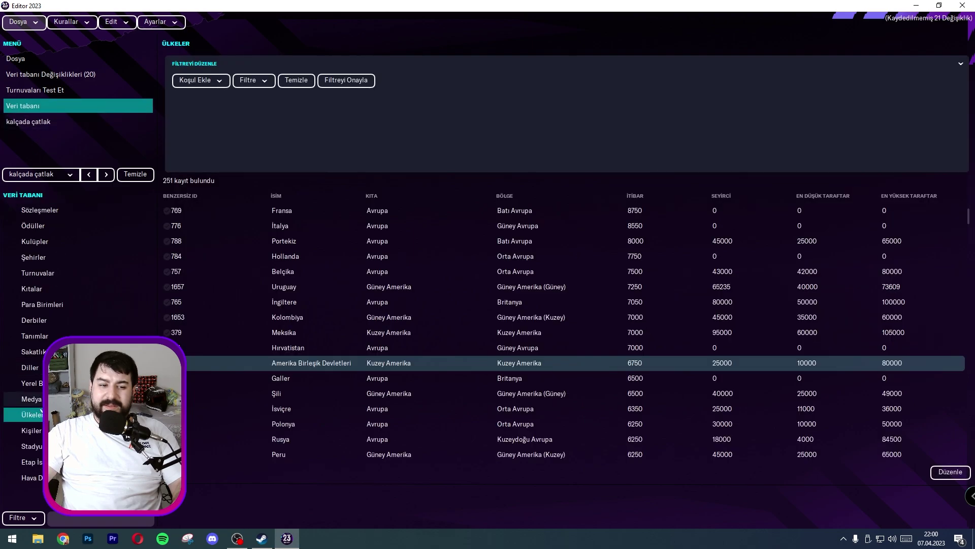
- Add a new person of type Oyuncu to the Kişiler list
left_click(31, 431)
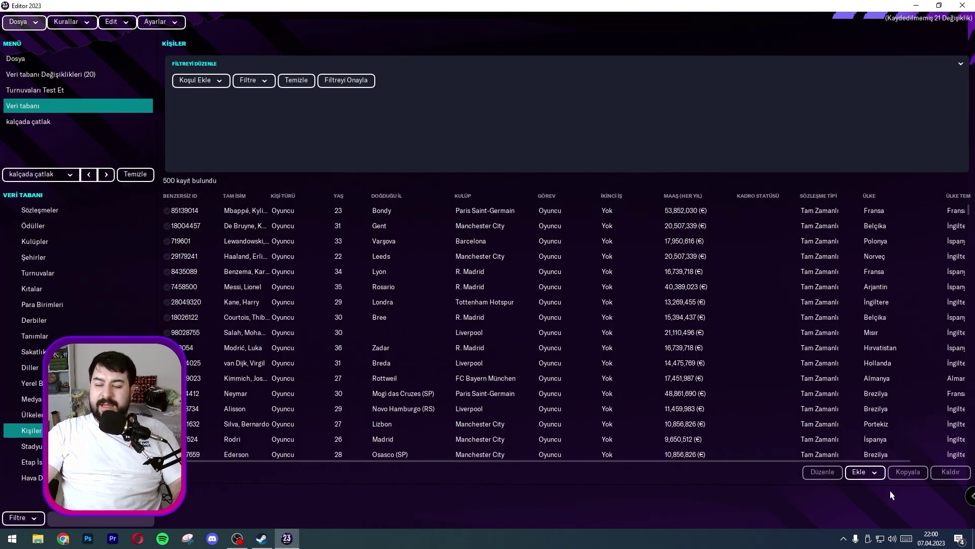
left_click(863, 472)
left_click(867, 476)
left_click(867, 476)
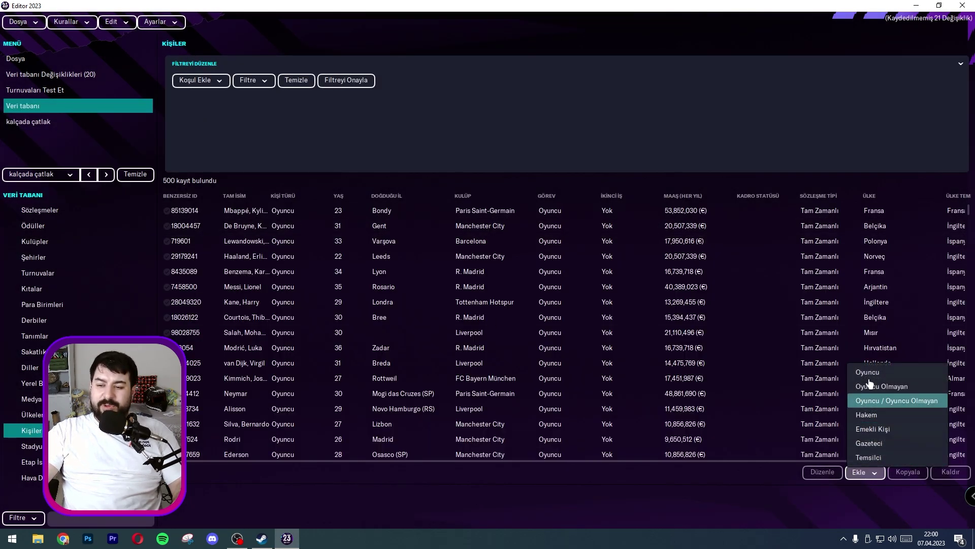
key("Return")
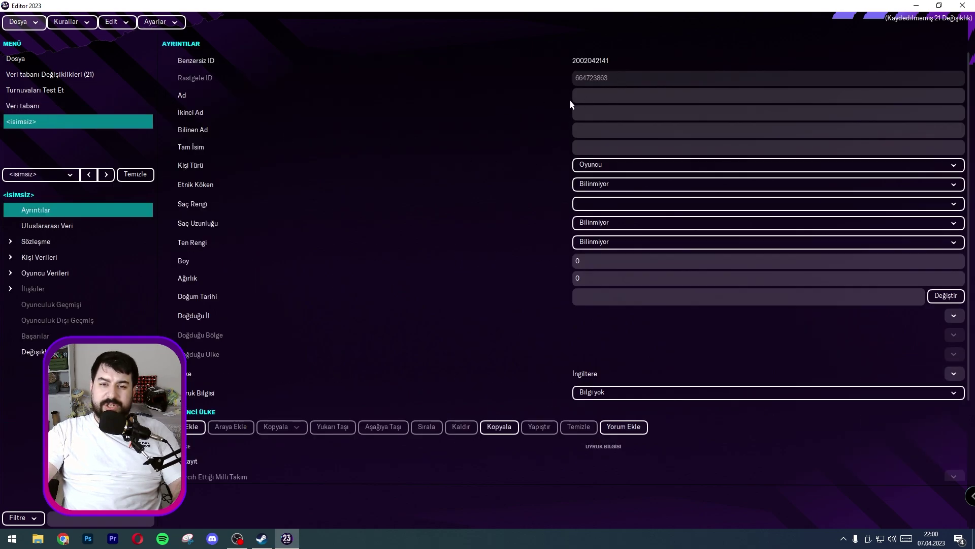
- Fill in the new player's Ad as sada, İkinci Ad as sadas and Bilinen Ad as sadas
left_click(598, 97)
type("sada")
left_click(597, 114)
type("sadas")
left_click(600, 133)
type("sad")
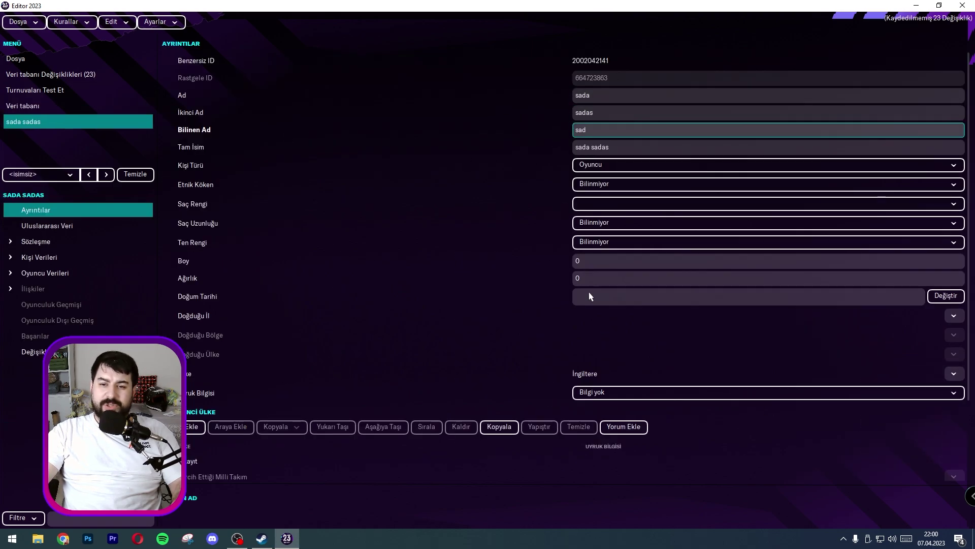
- Set the new player's Boy to 155 and Ağırlık to 50
left_click(598, 259)
left_click(579, 280)
left_click(591, 263)
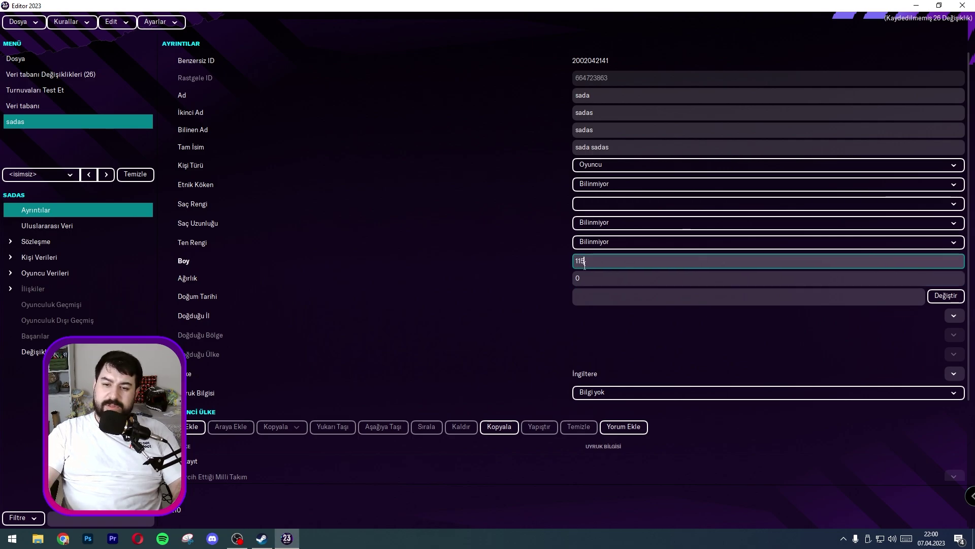
key("BackSpace")
key("BackSpace")
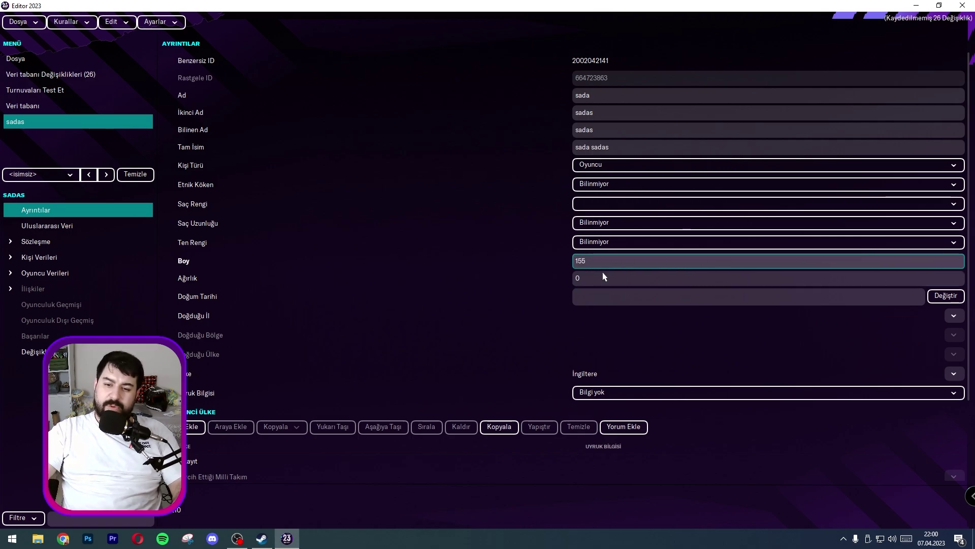
left_click(603, 277)
double_click(603, 278)
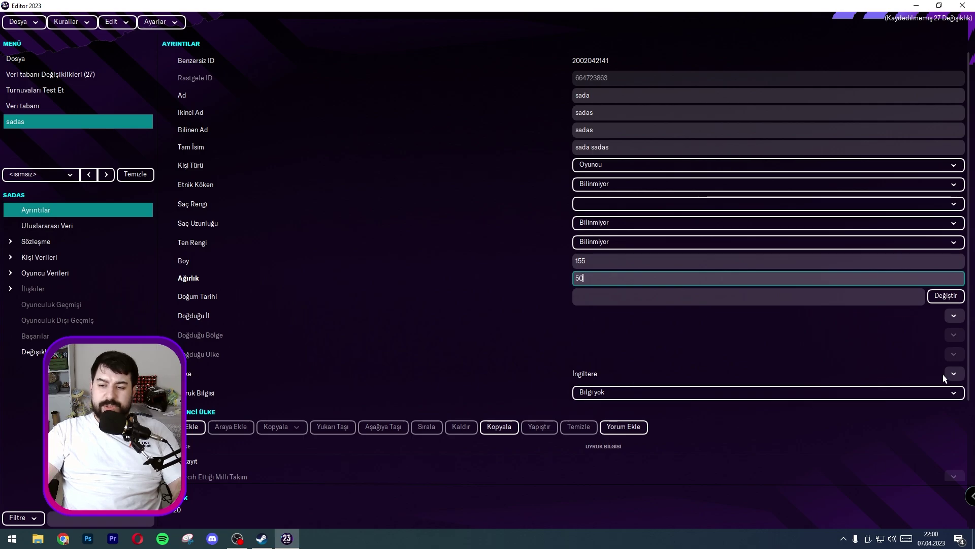
- Assign Manchester City as the new player's Kulüp in the Kulüp Sözleşmesi section
scroll(475, 392, "down", 3)
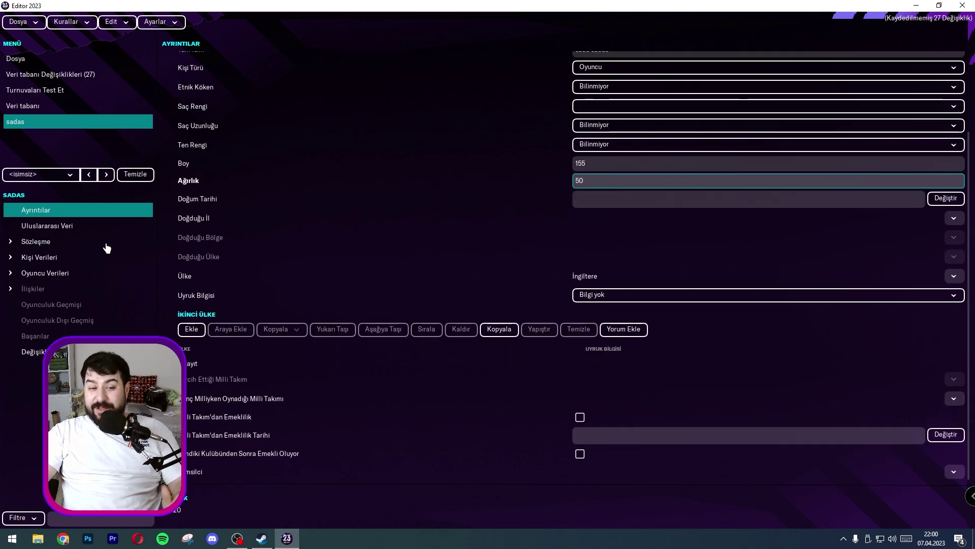
left_click(60, 226)
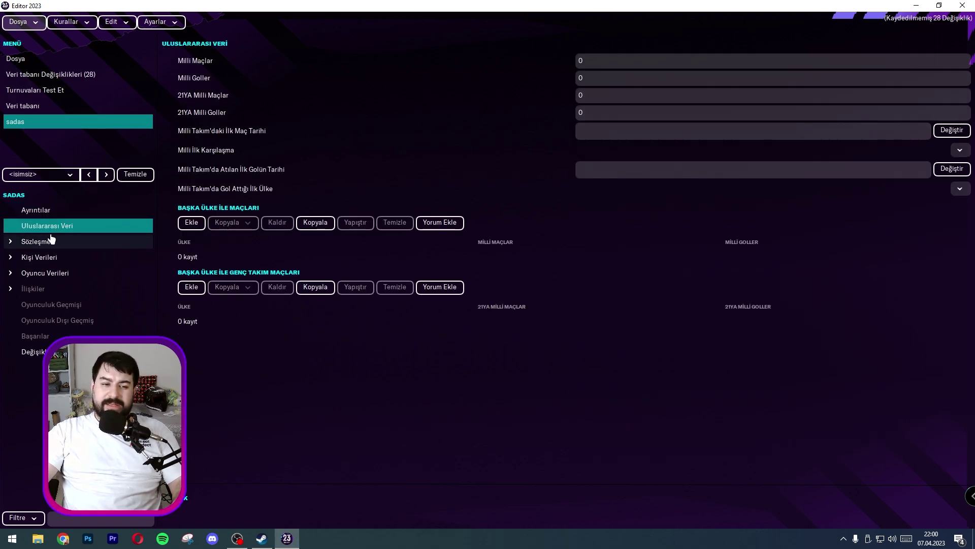
left_click(38, 243)
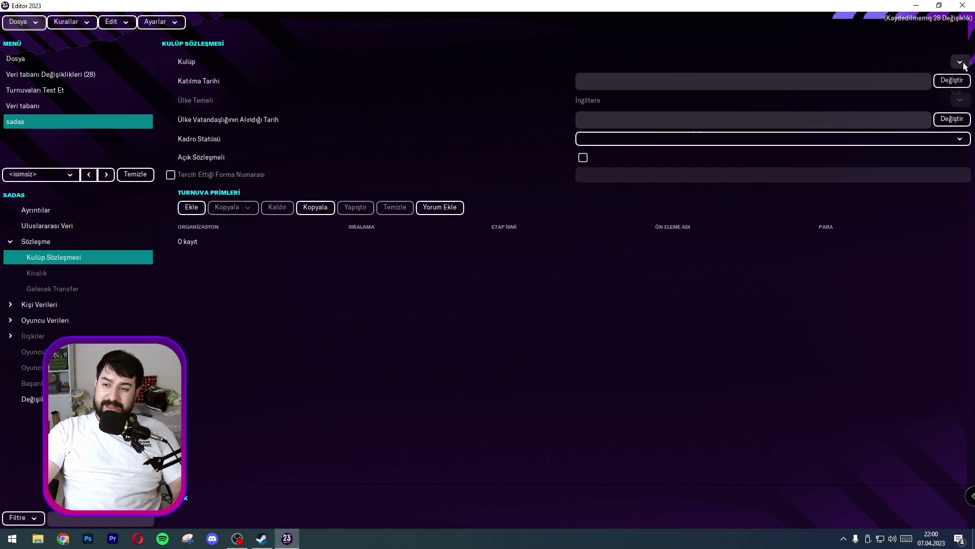
left_click(952, 80)
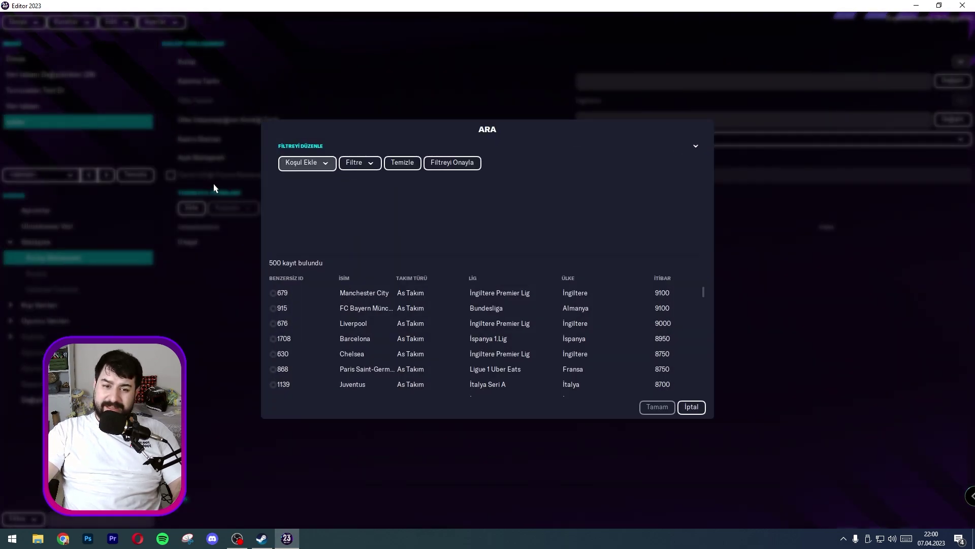
left_click(300, 163)
left_click(311, 196)
left_click(546, 179)
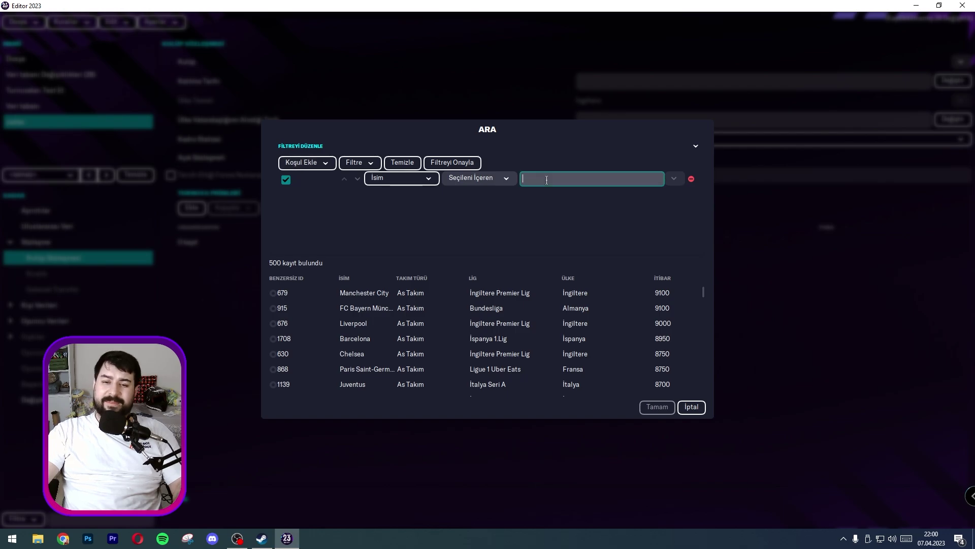
double_click(381, 292)
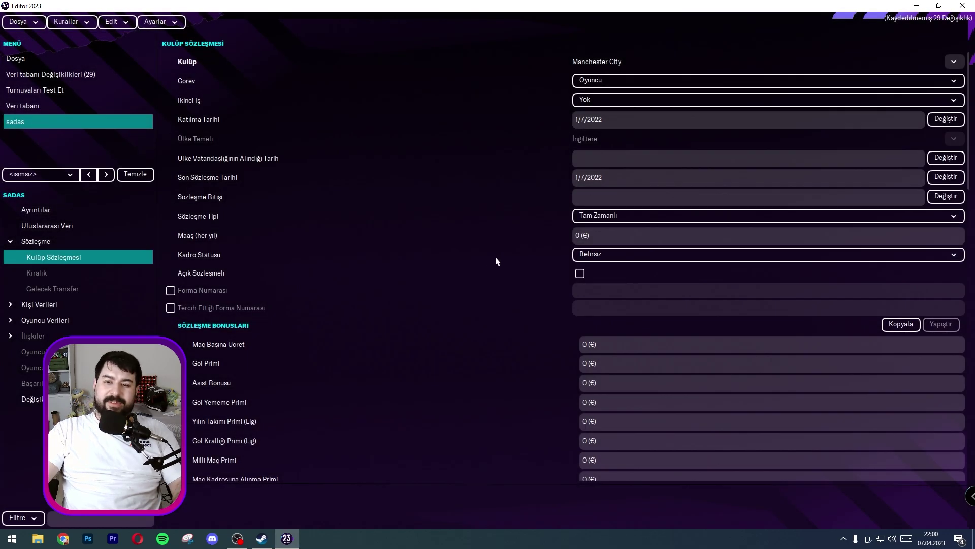
left_click(599, 201)
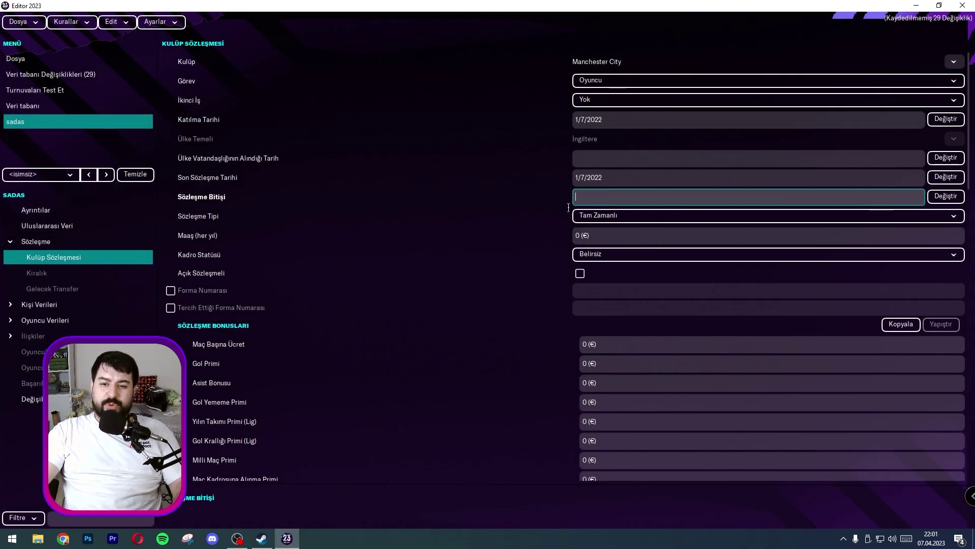
- Examine the player's Kişi Verileri pages, including Özellikler, Kulüp/Ülke de Geçirdiği Gün and Emeklilikler
left_click(39, 305)
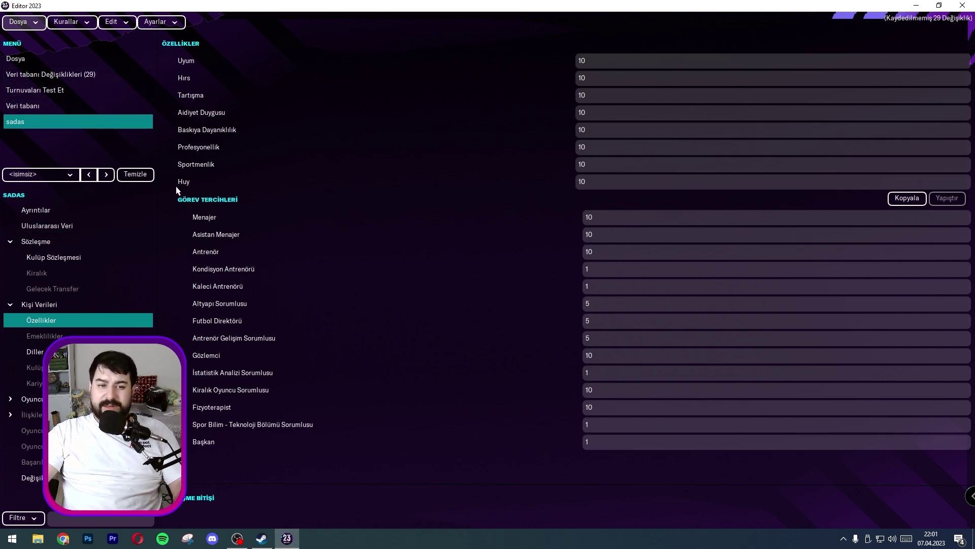
left_click(34, 368)
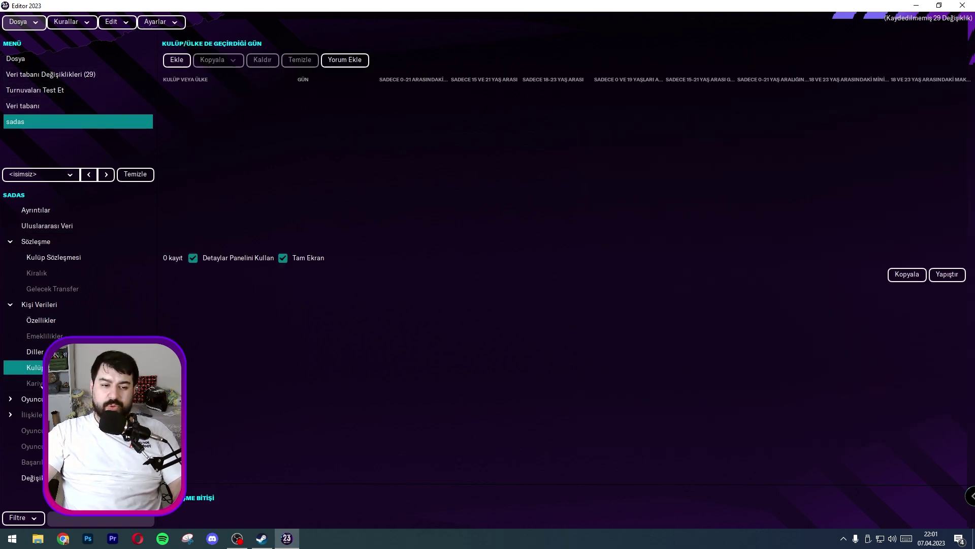
left_click(37, 352)
left_click(43, 336)
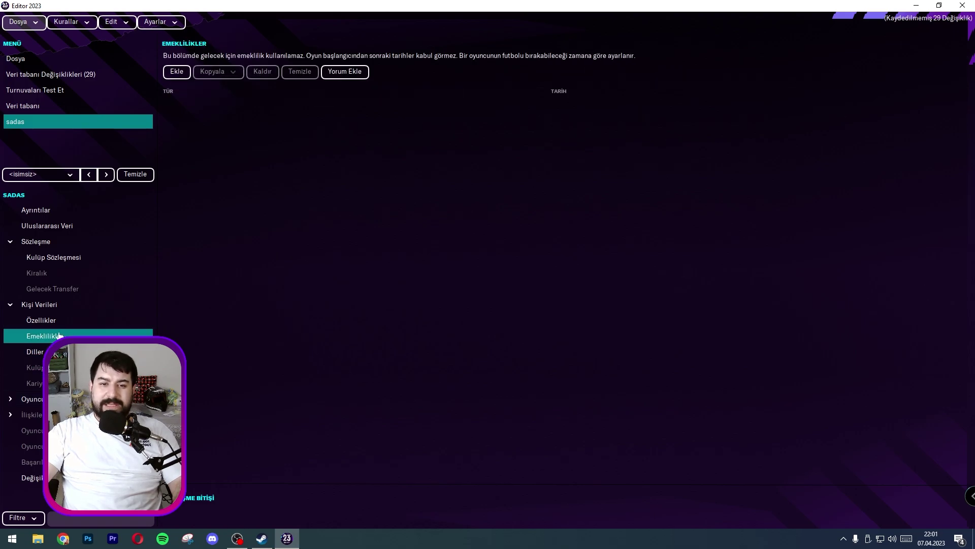
left_click(44, 321)
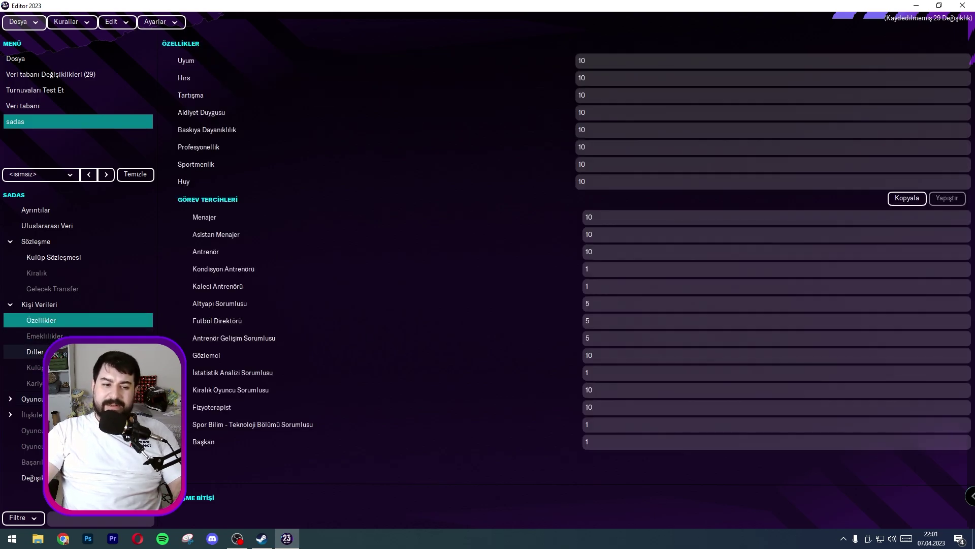
- Enable the Potansiyel Yetenek Aralığı on the player's Oyuncu Verileri Genel page and set it to 170-200
key("Down")
key("Down")
key("Down")
key("Down")
key("Down")
key("Right")
key("Down")
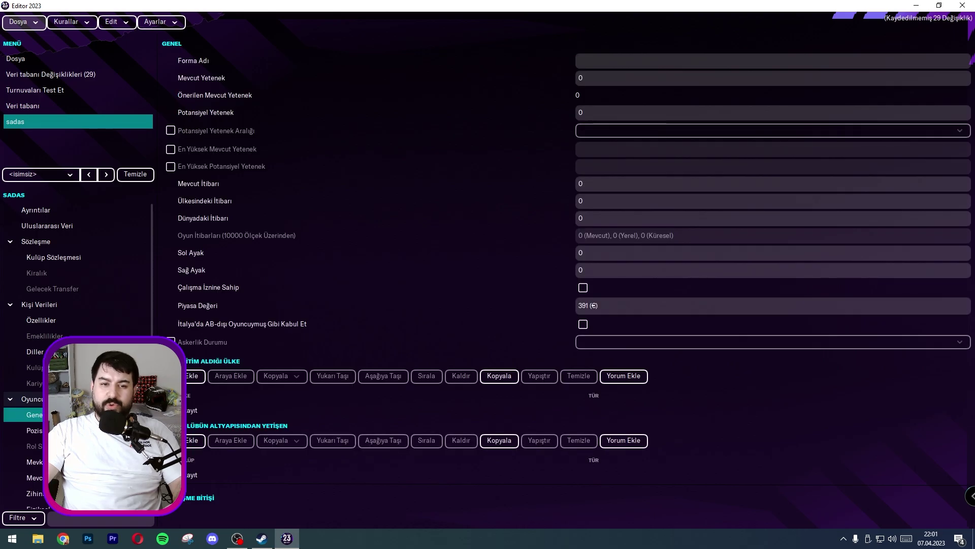
left_click(587, 80)
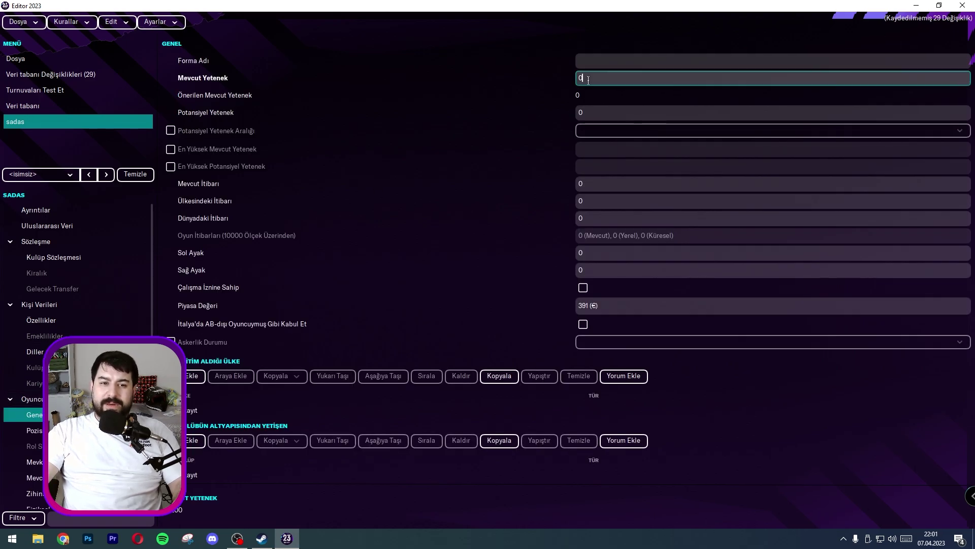
left_click(596, 106)
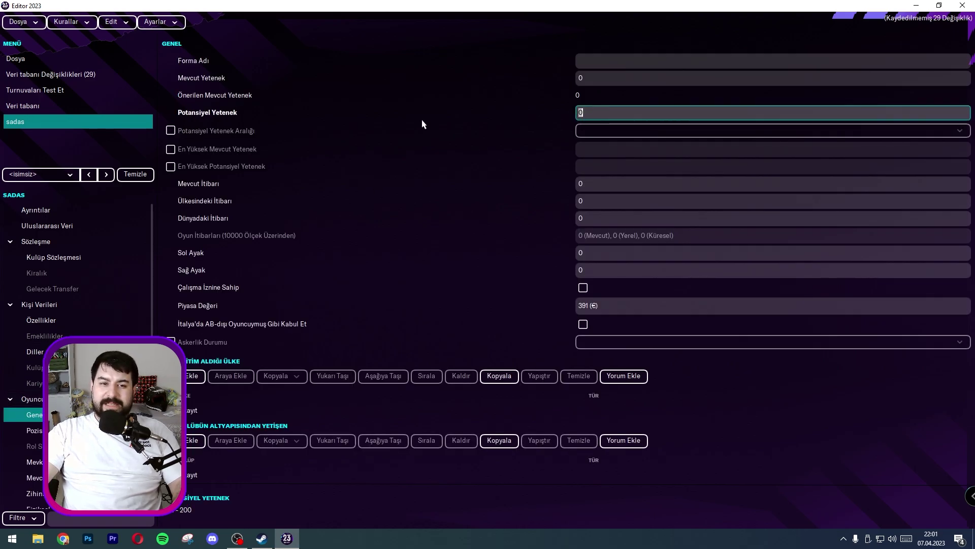
left_click(171, 131)
left_click(677, 135)
left_click(678, 146)
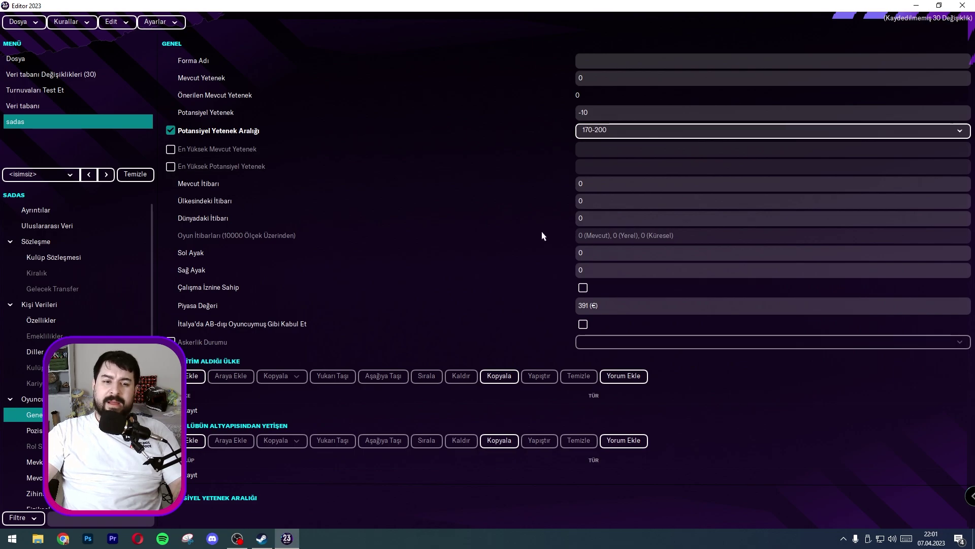
- Examine the player's reputation fields, Pozisyonlar, Mevki Skorları, Mevcut Yetenek-İlişkili Özellikler and Zihinsel Özellikler pages
left_click(652, 185)
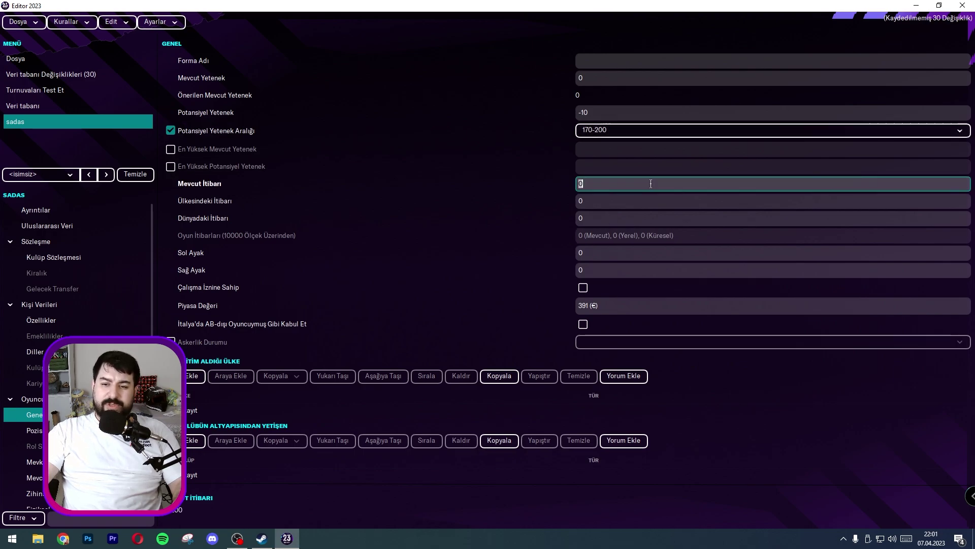
left_click(609, 200)
left_click(589, 217)
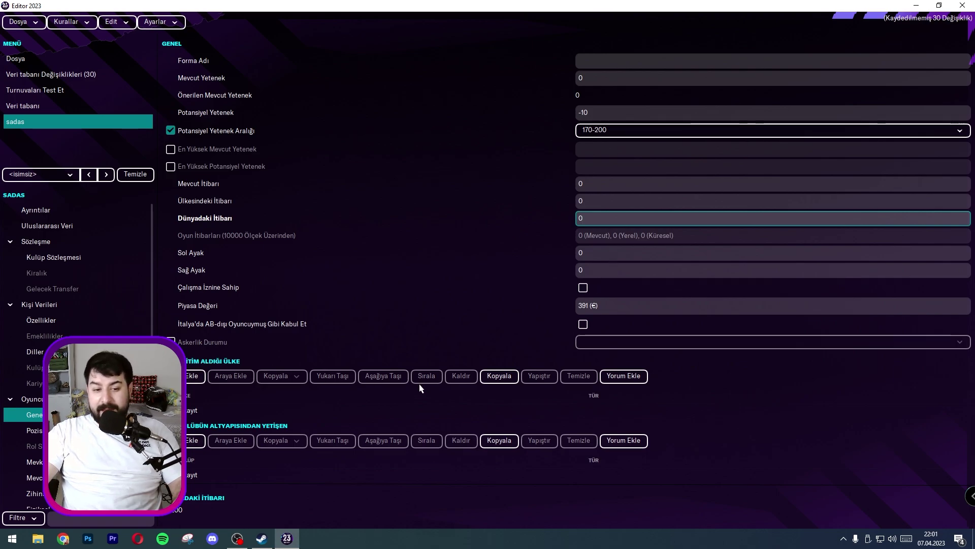
left_click(21, 430)
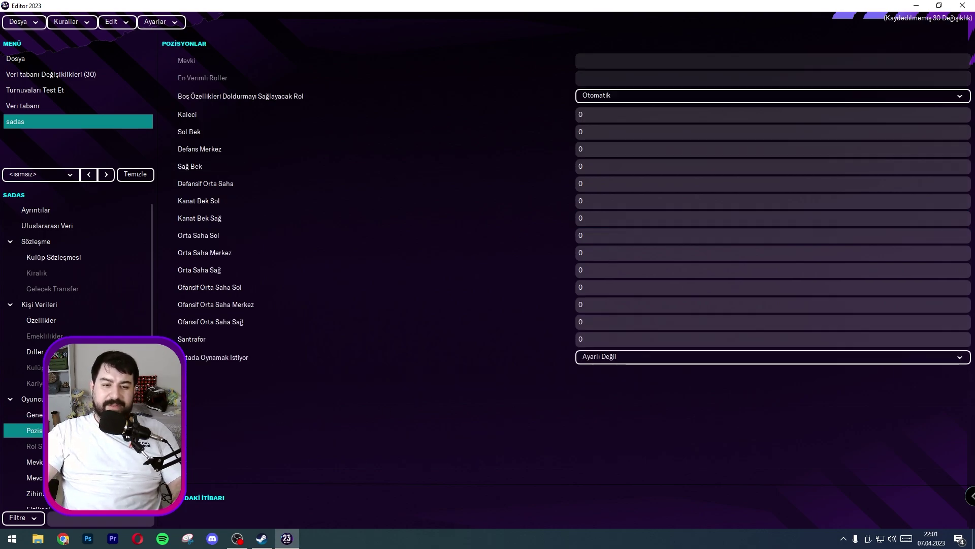
left_click(40, 462)
scroll(41, 447, "down", 2)
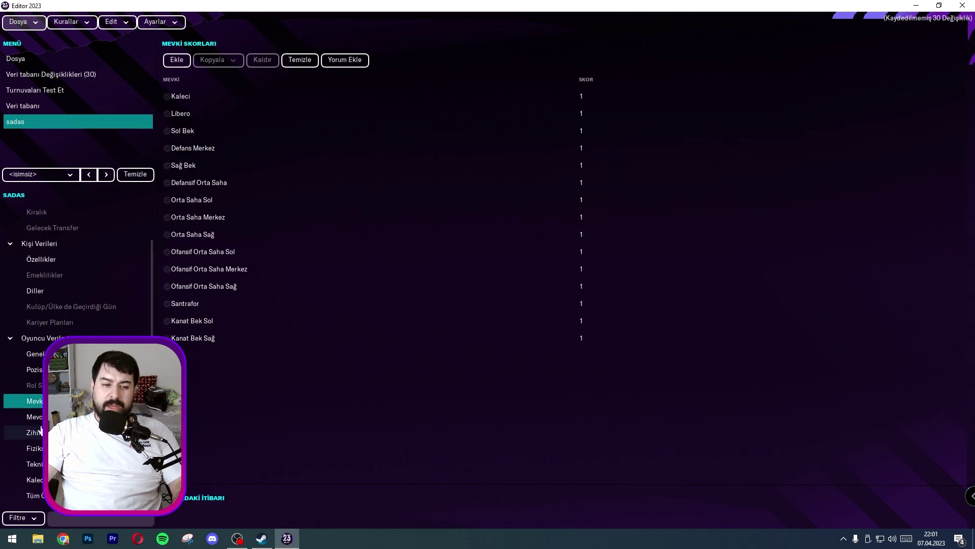
left_click(35, 417)
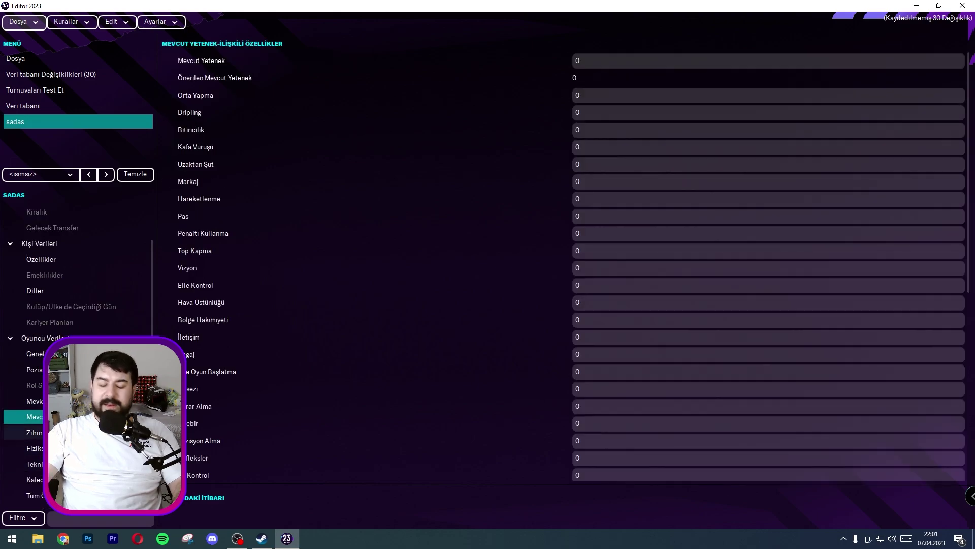
left_click(34, 432)
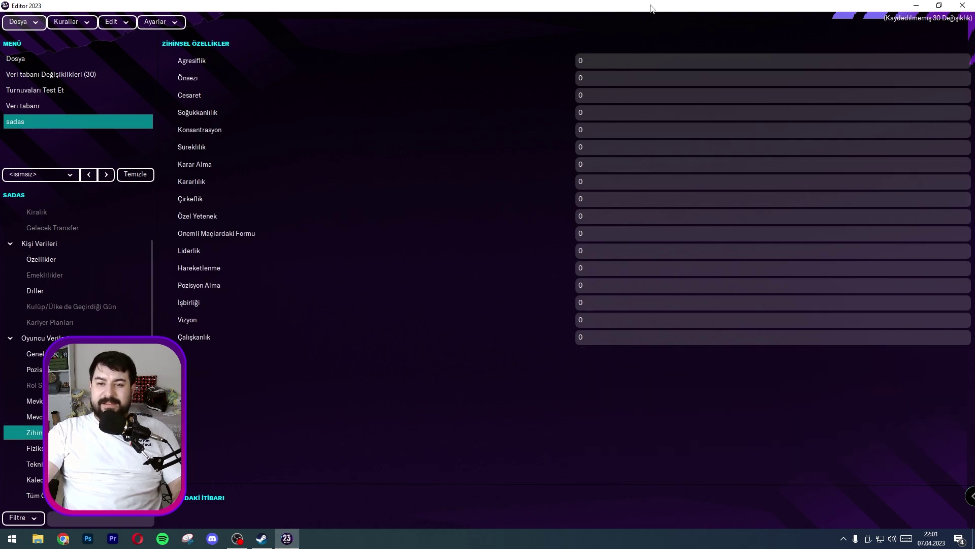
- Look through the attribute fields on the player's Zihinsel Özellikler and Fiziksel Özellikler pages
left_click(581, 130)
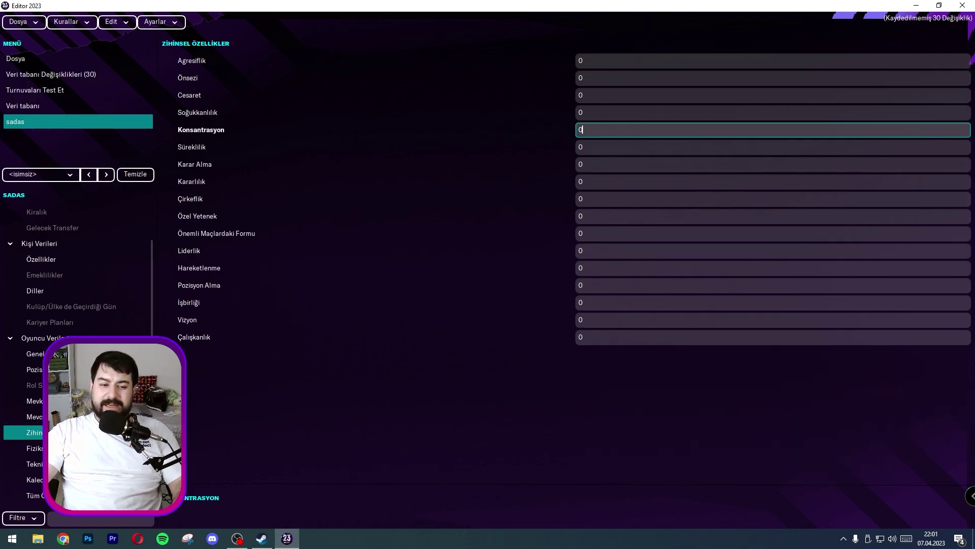
key("ctrl+Tab")
key("Tab")
key("Tab")
key("Tab")
key("Tab")
key("Tab")
key("Tab")
key("Tab")
key("Tab")
key("Tab")
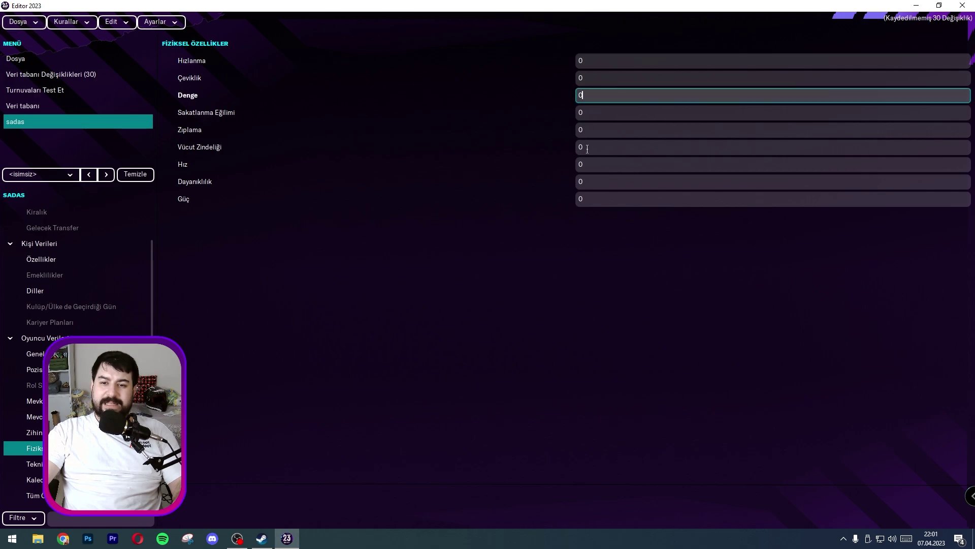
- Go through the remaining Fiziksel Özellikler fields and the attribute fields on the player's Teknik Özellikler page
key("Down")
key("Tab")
key("Tab")
key("Tab")
key("Tab")
key("Tab")
key("Tab")
key("Tab")
key("Tab")
key("Tab")
key("Tab")
key("Tab")
key("Tab")
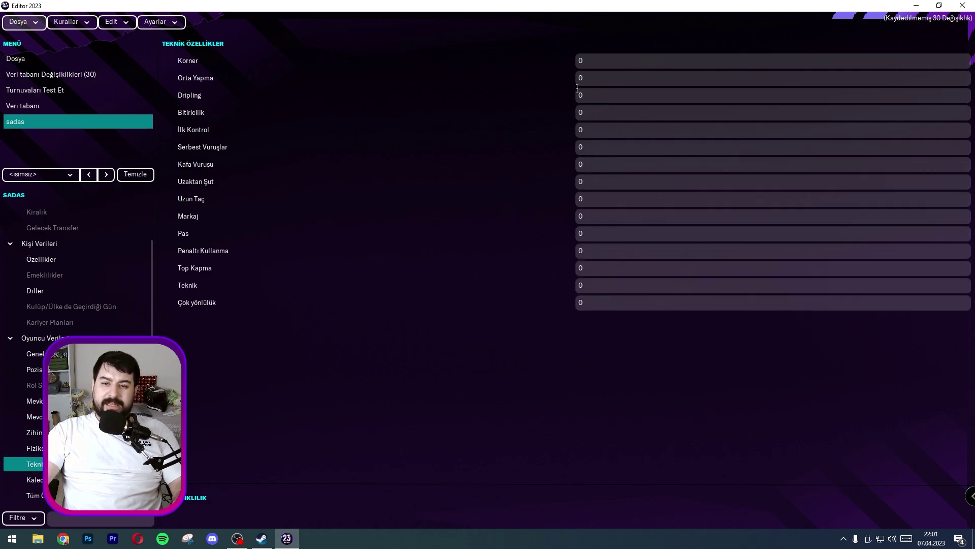
- Examine the player's Kalecilik Özellikleri, Tüm Özellikler, Weightings and Oyun Tercihleri pages
left_click(22, 479)
scroll(5, 489, "down", 2)
key("Down")
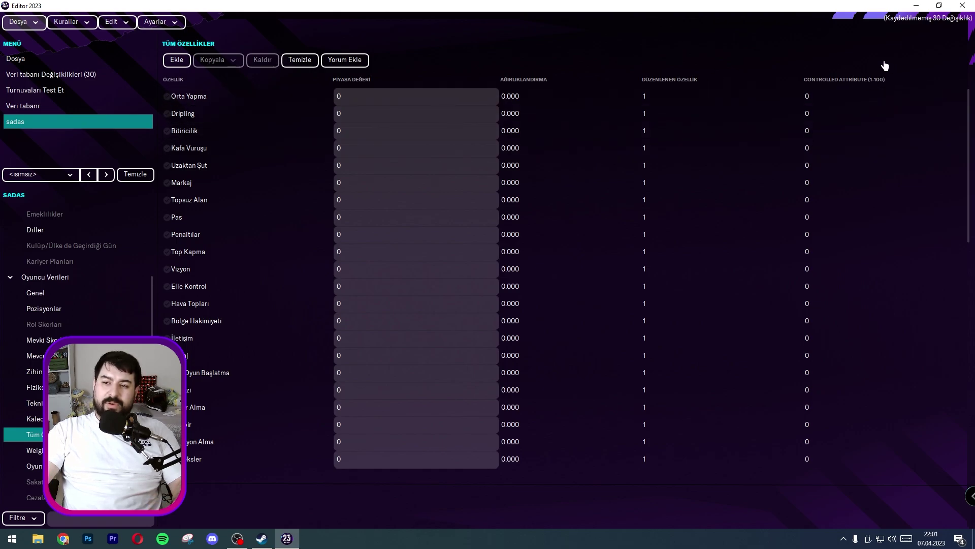
left_click(373, 97)
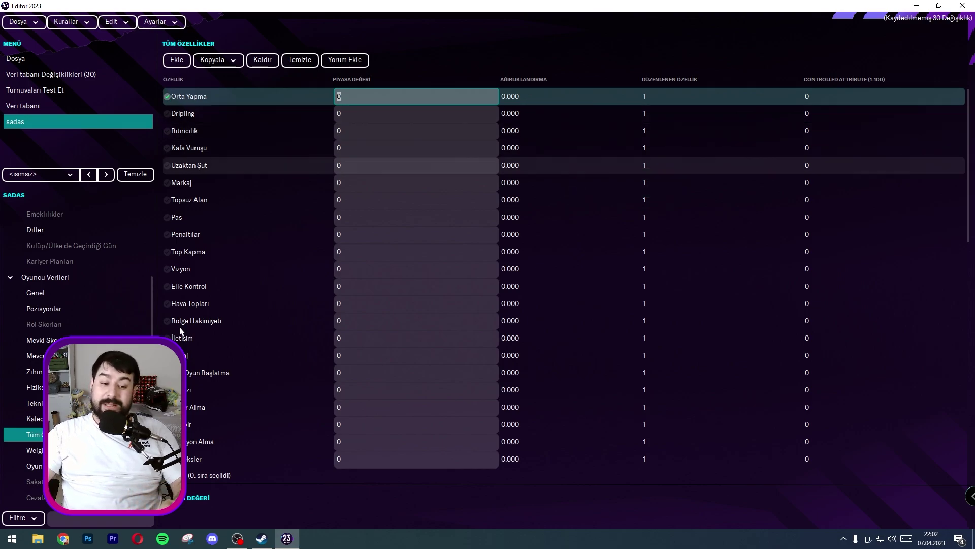
left_click(16, 450)
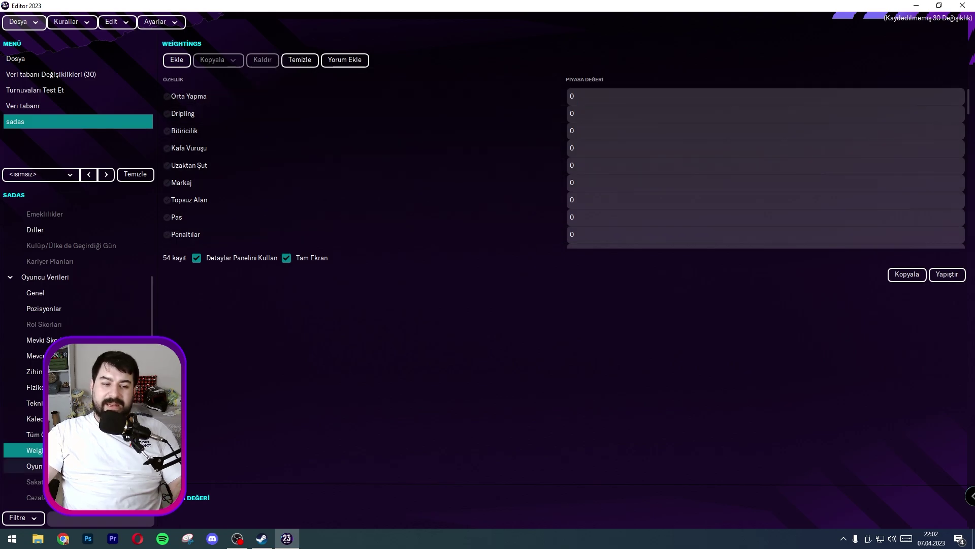
left_click(31, 465)
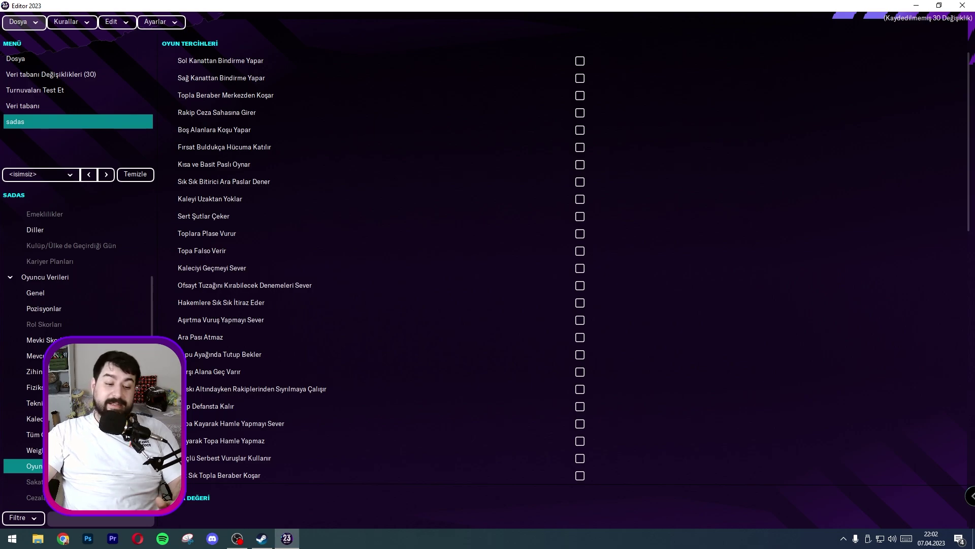
- Examine the Sevilen Kişiler and Diğer pages in the player's İlişkiler section
scroll(31, 355, "down", 3)
left_click(30, 454)
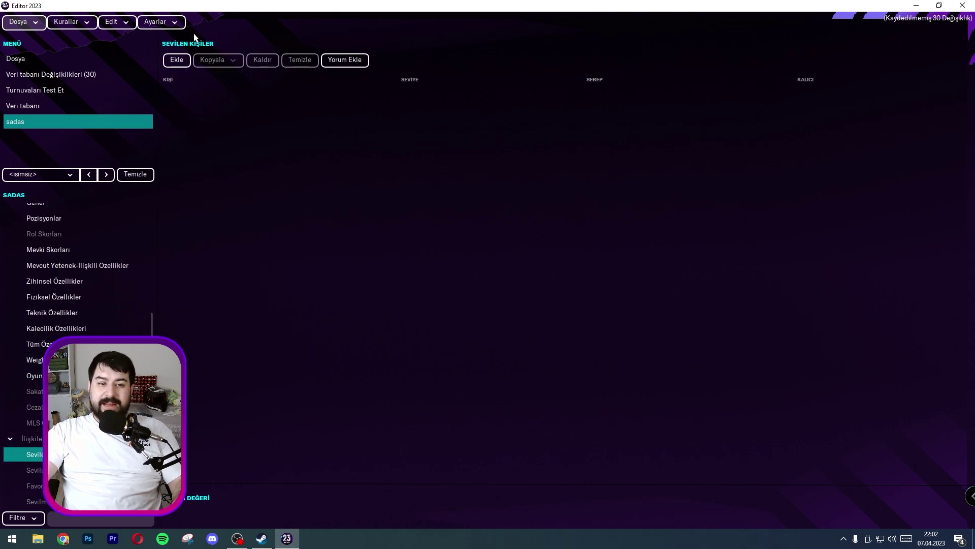
scroll(18, 489, "down", 5)
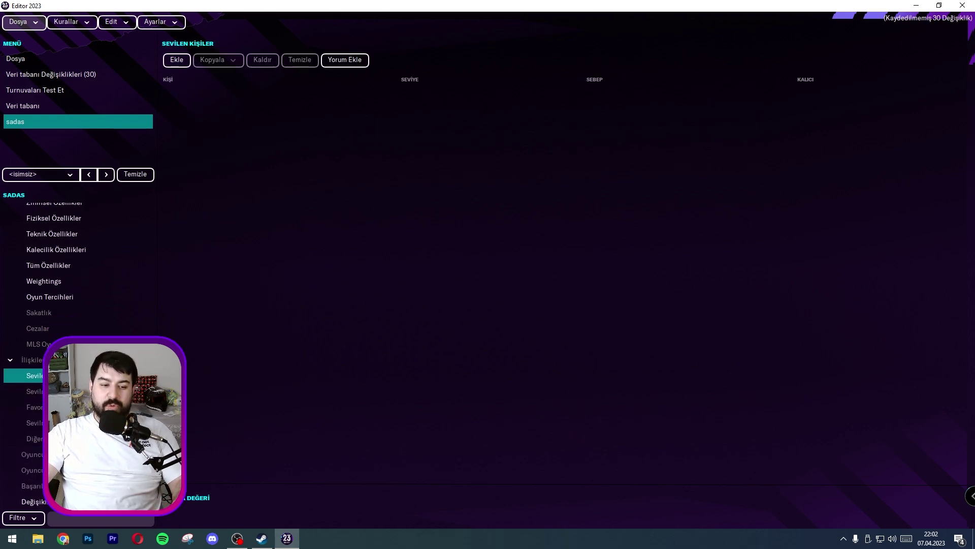
scroll(31, 345, "up", 4)
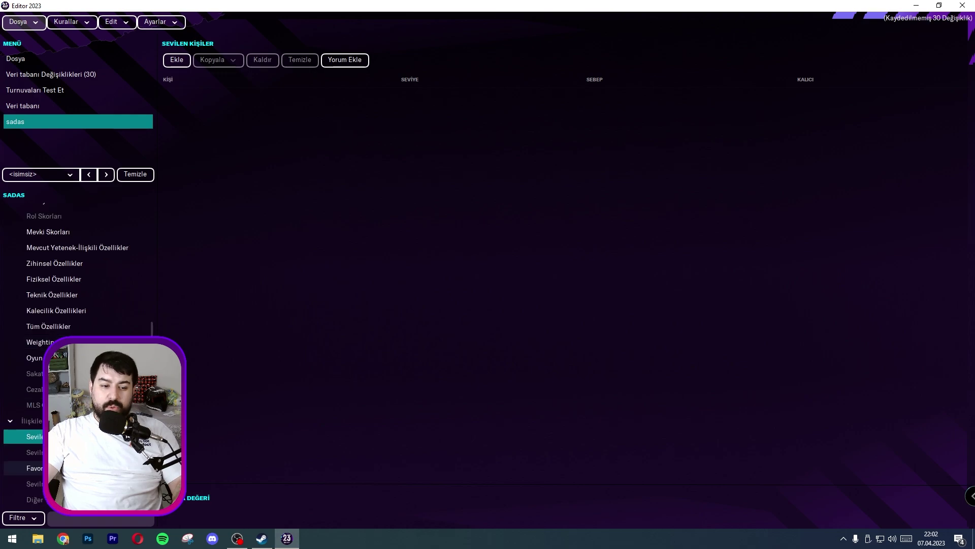
left_click(35, 500)
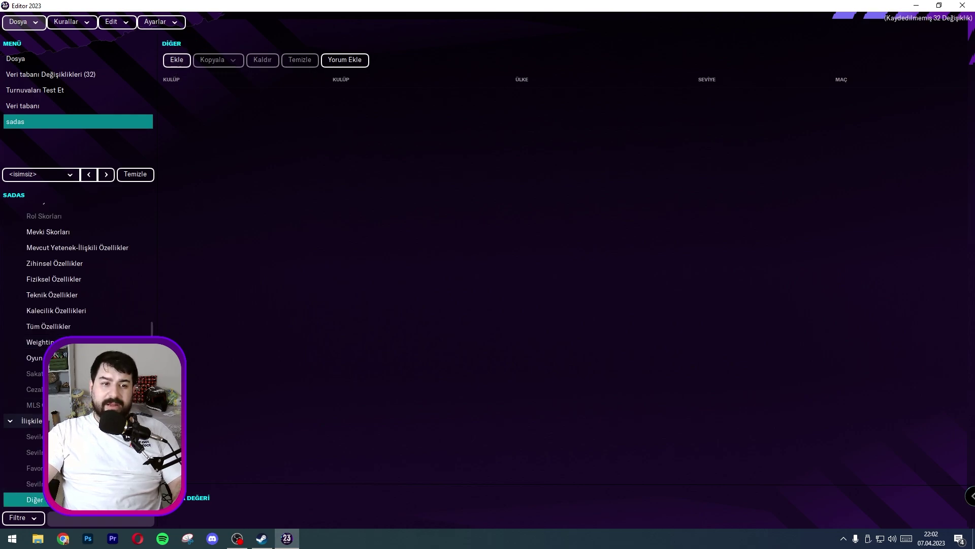
scroll(30, 457, "down", 4)
- Add a Kariyer Planları entry for the player with Kondisyon Olmak ister, Görev Oyuncu and Manchester City as the Kulüp
scroll(31, 431, "up", 15)
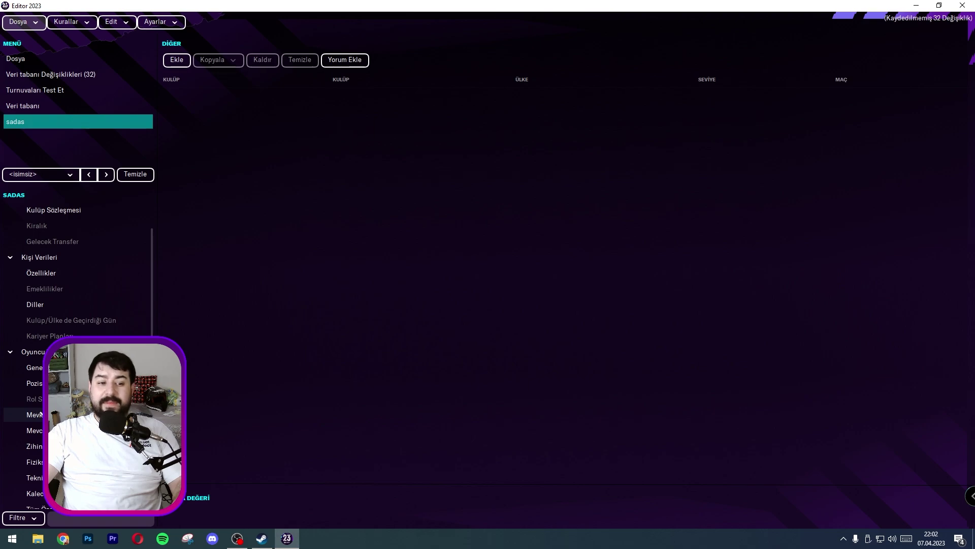
left_click(63, 331)
left_click(177, 61)
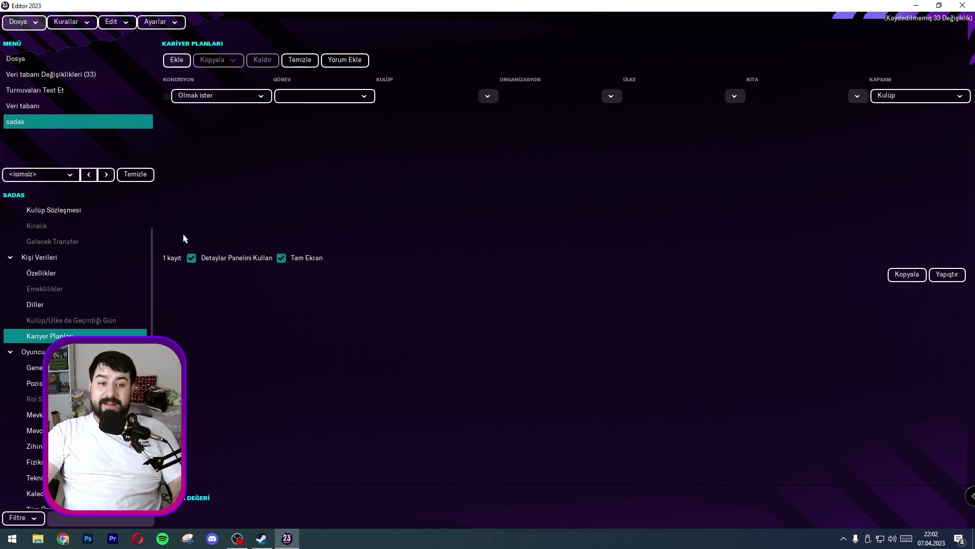
left_click(245, 98)
left_click(340, 97)
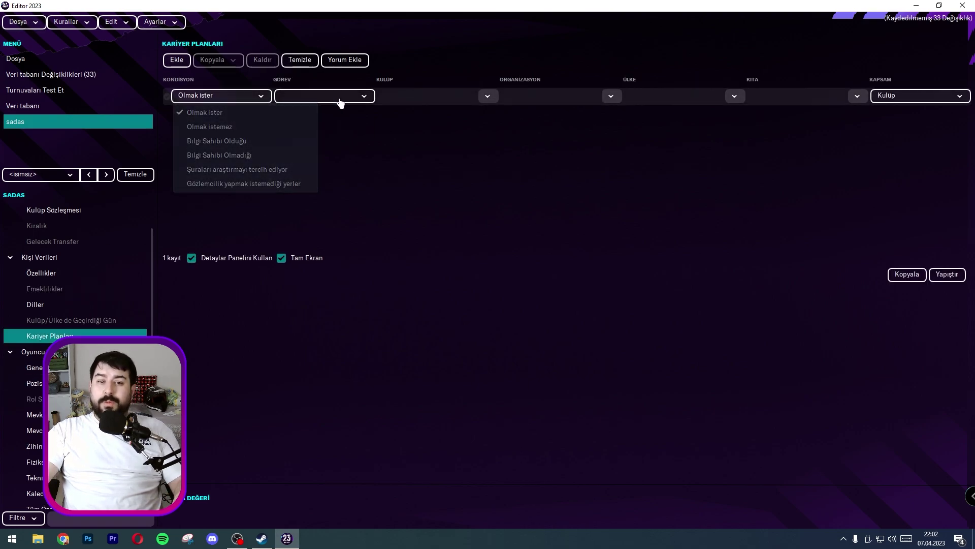
left_click(315, 127)
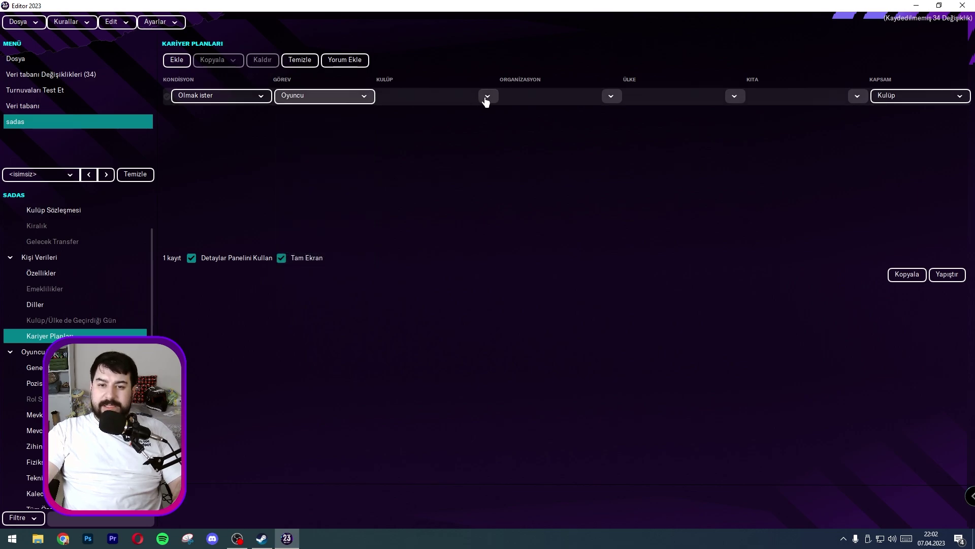
left_click(487, 97)
left_click(496, 125)
double_click(373, 292)
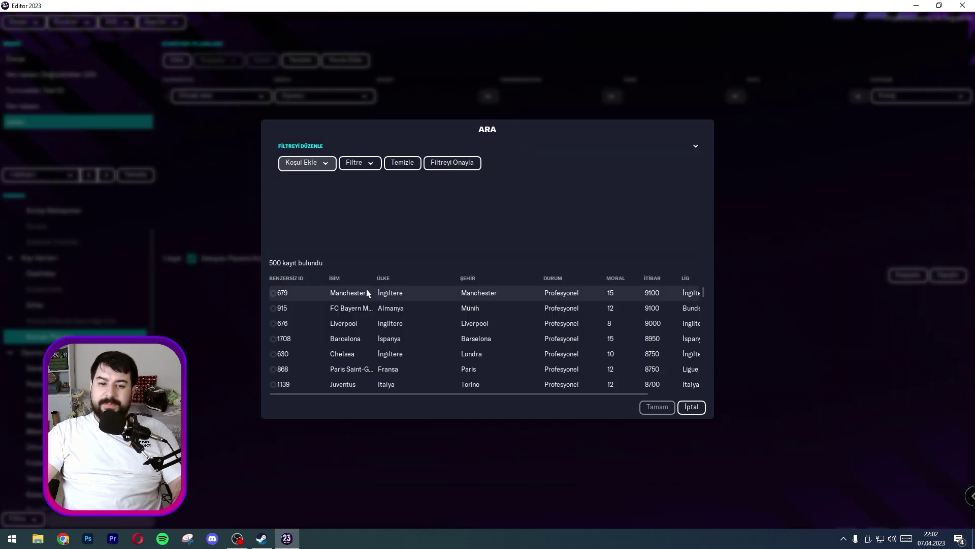
- Check the Organizasyon and Kapsam options of the career plan entry and look over the player's remaining sections
left_click(611, 96)
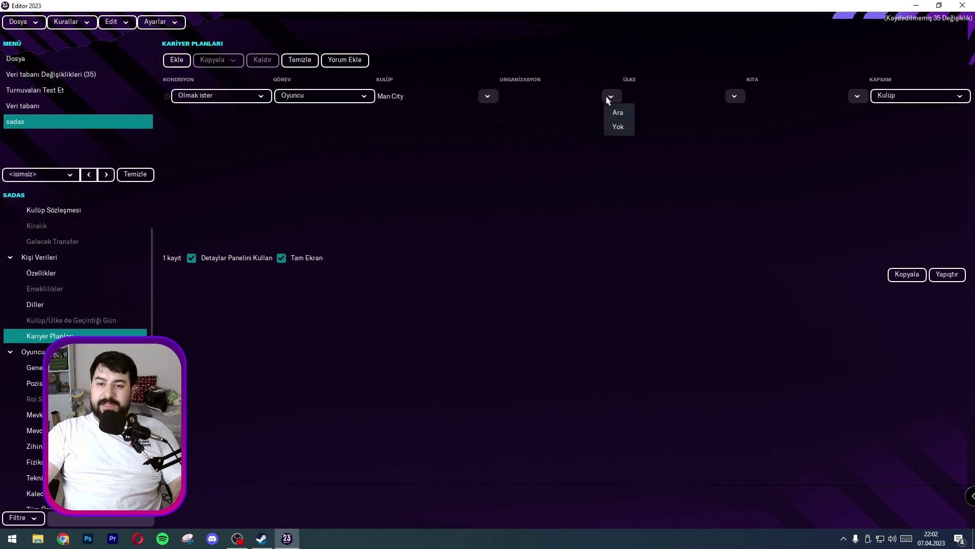
left_click(895, 97)
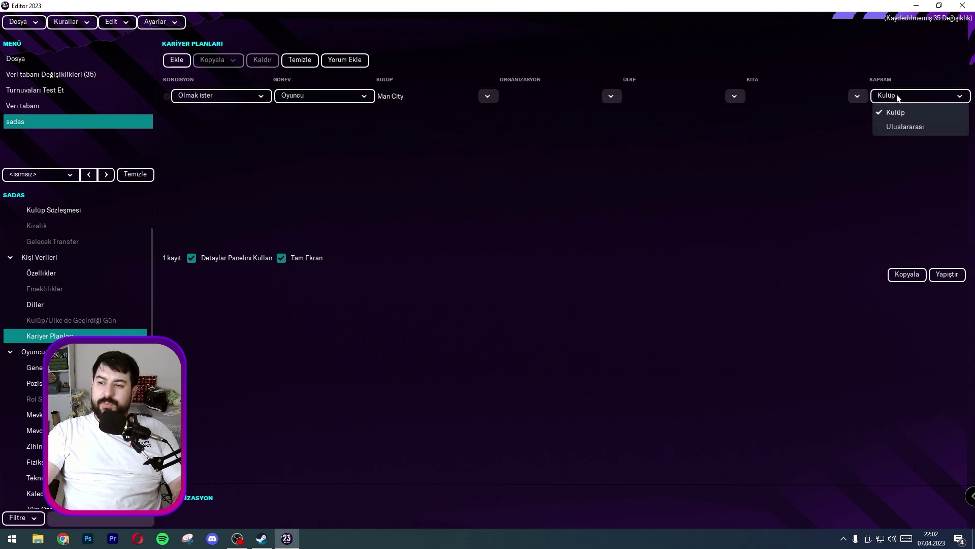
left_click(895, 97)
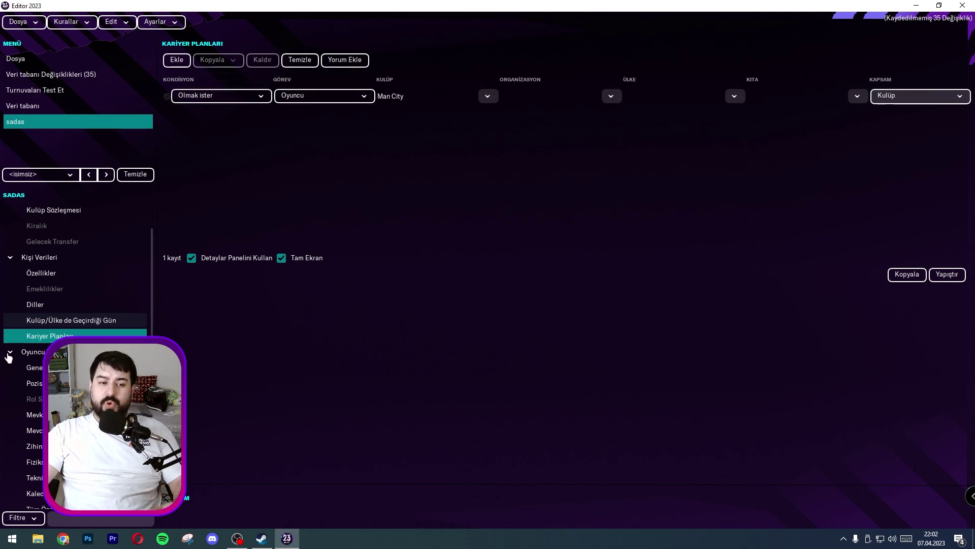
scroll(31, 437, "down", 5)
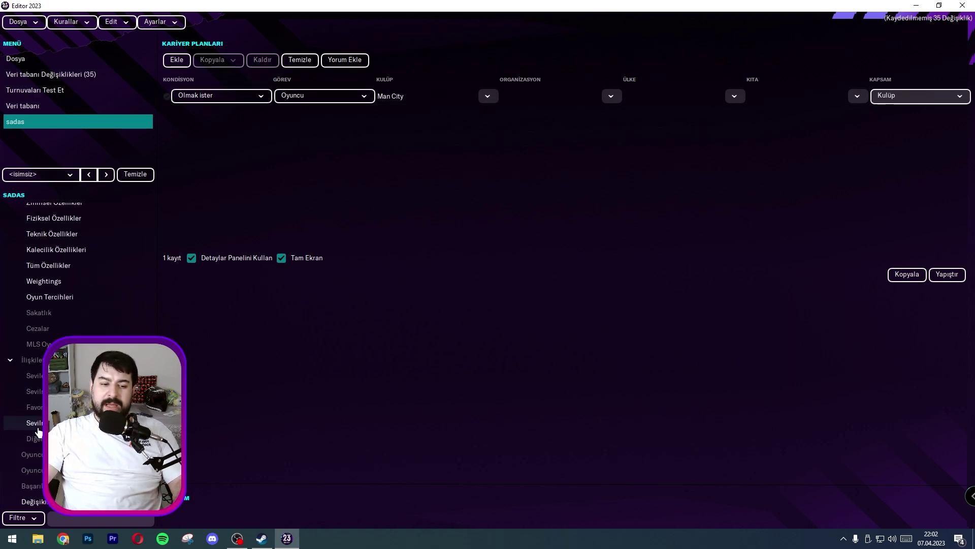
- Save the editor data as a new local file titled "deneme"
left_click(20, 22)
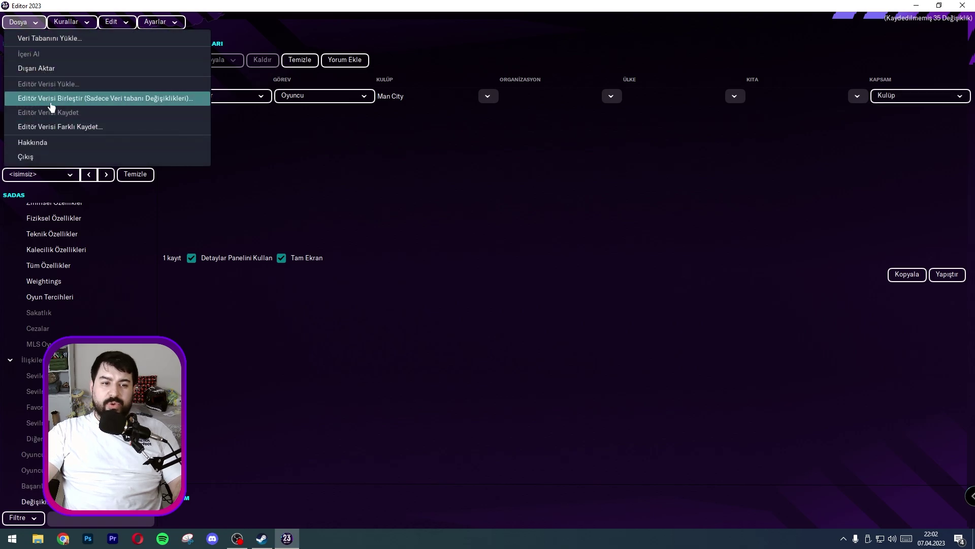
left_click(60, 126)
left_click(392, 336)
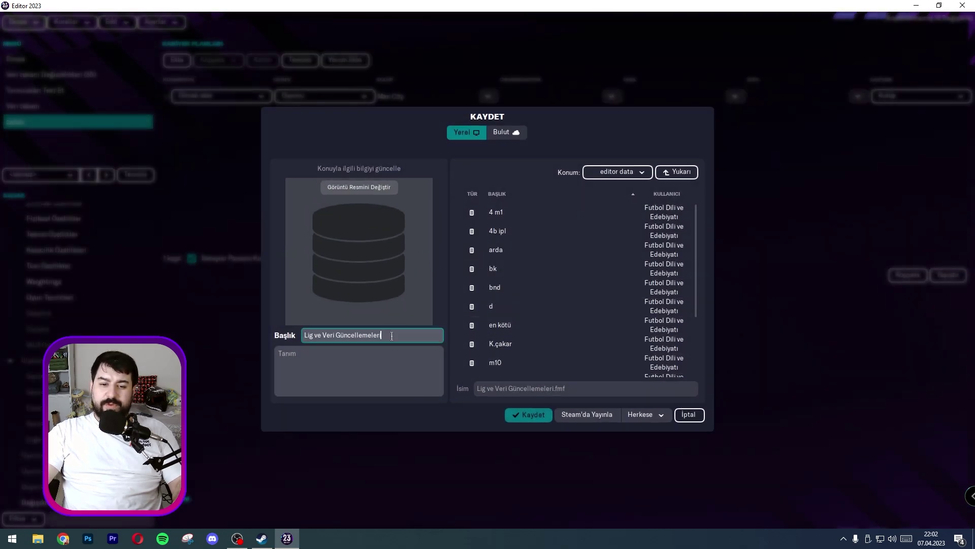
key("ctrl+a")
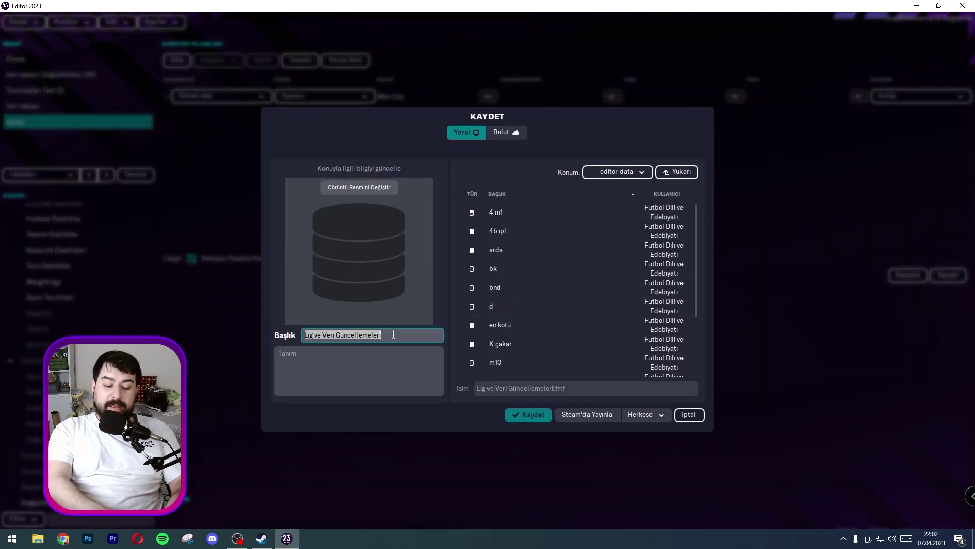
type("deneme")
left_click(525, 414)
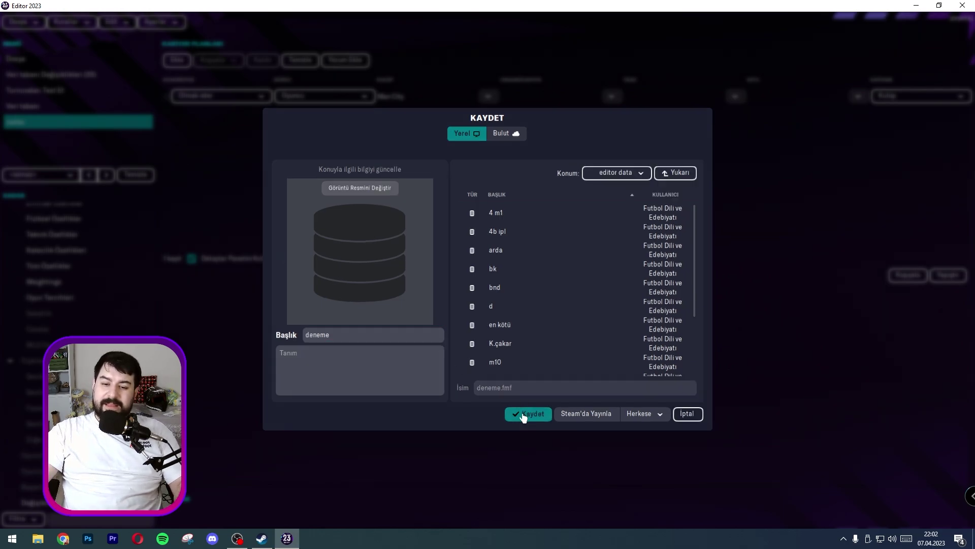
left_click(547, 285)
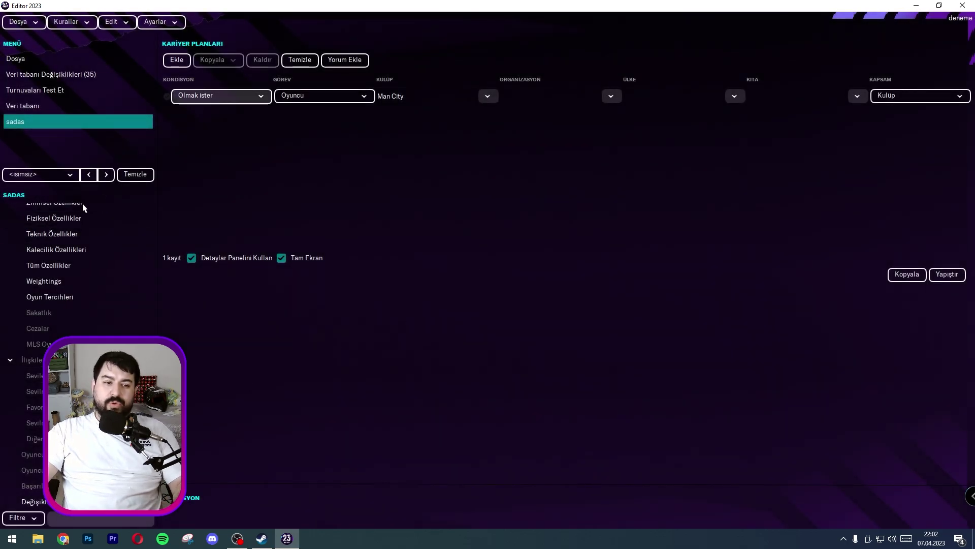
- View the open player's Ayrıntılar page and return to the Veri tabanı section
scroll(59, 244, "up", 6)
left_click(38, 210)
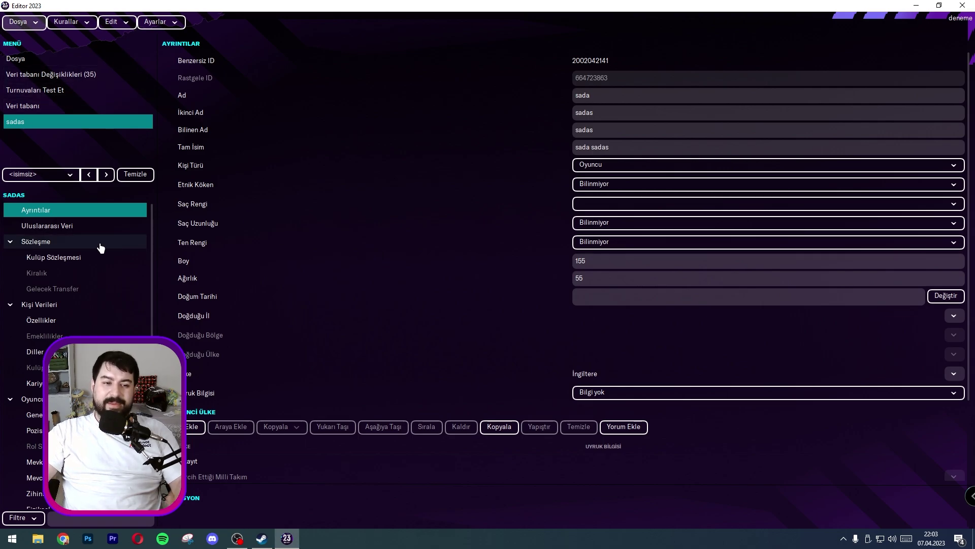
left_click(93, 177)
left_click(22, 108)
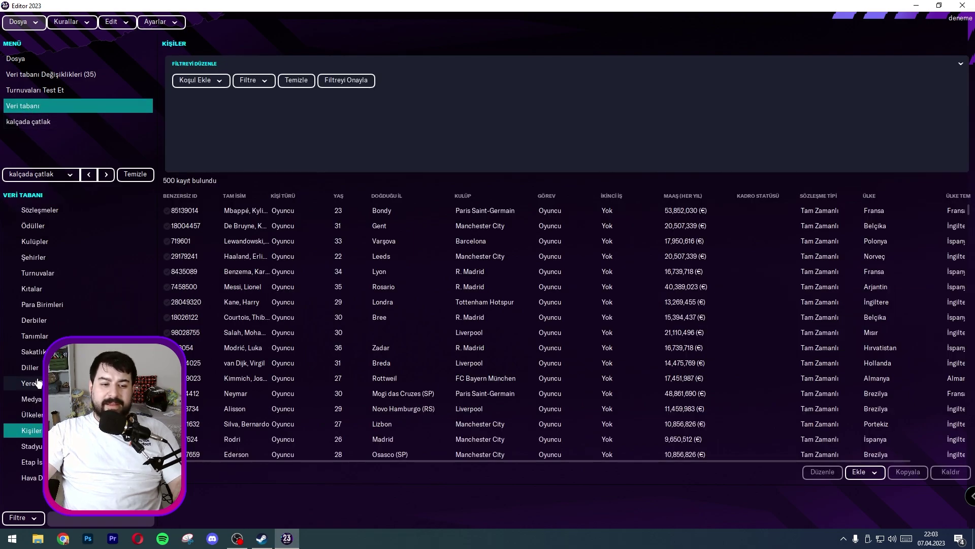
- Filter the stadiums by name containing "şükrü sara" and open the Şükrü Saracoğlu Spor Kompleksi record
left_click(201, 80)
left_click(203, 110)
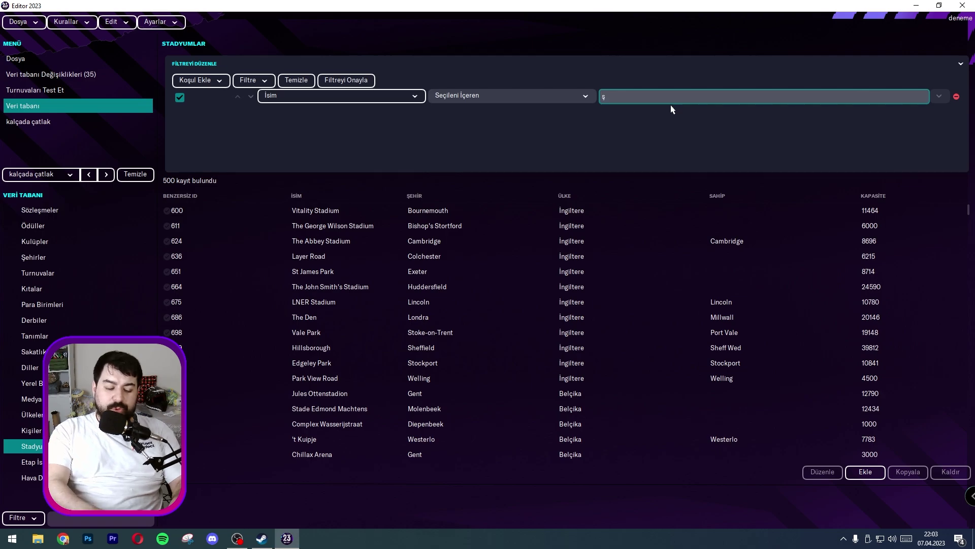
type("şükrü sara")
key("Return")
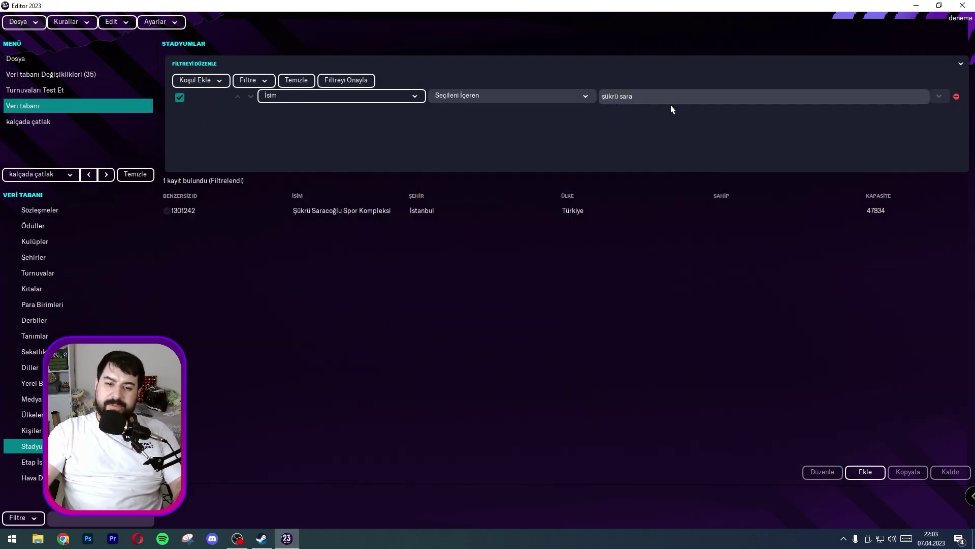
double_click(307, 213)
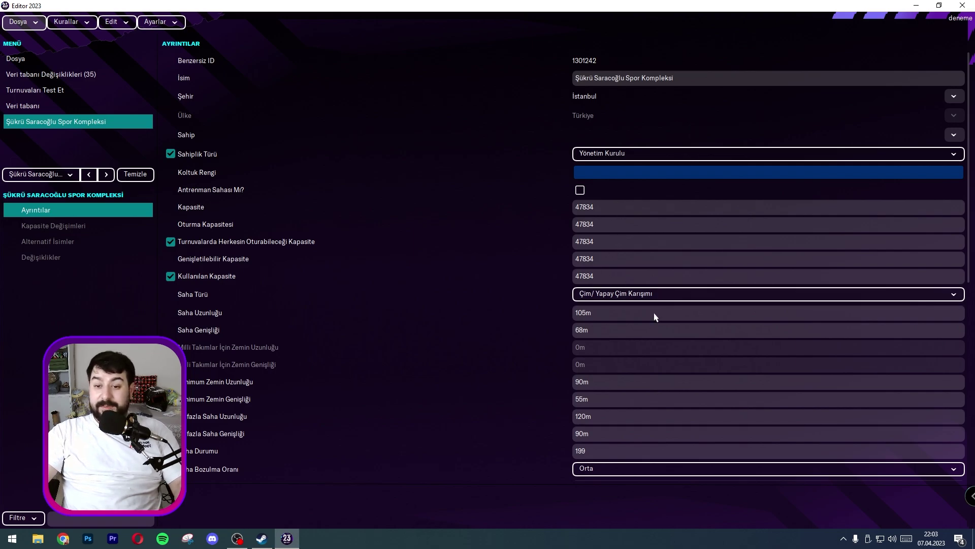
scroll(587, 320, "down", 5)
scroll(584, 340, "up", 5)
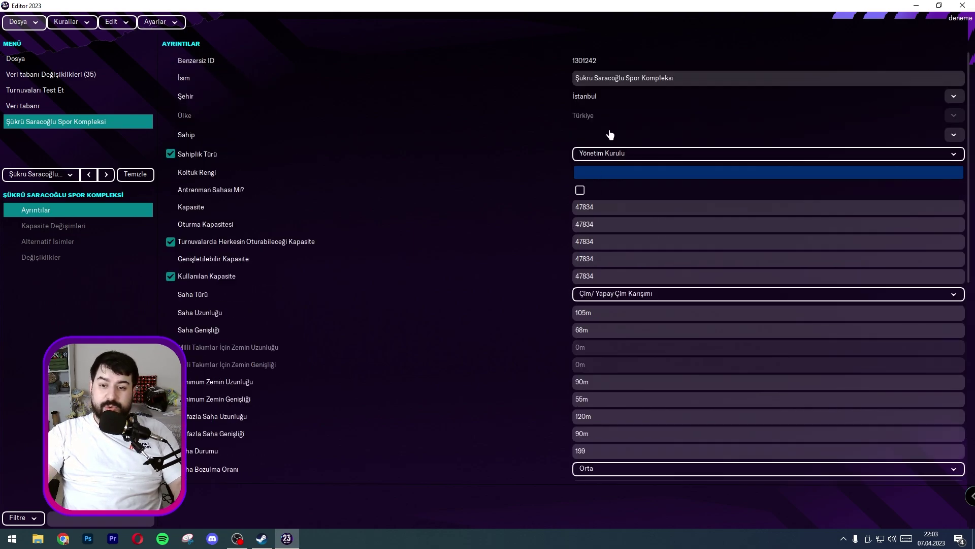
- Try Özel as the stadium's Sahiplik Türü and settle on Kulüp
left_click(608, 154)
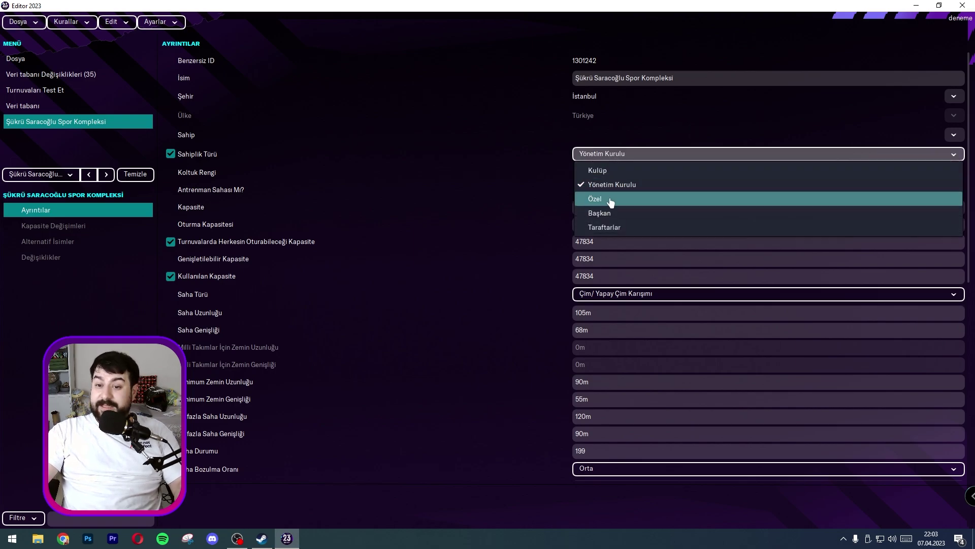
left_click(610, 199)
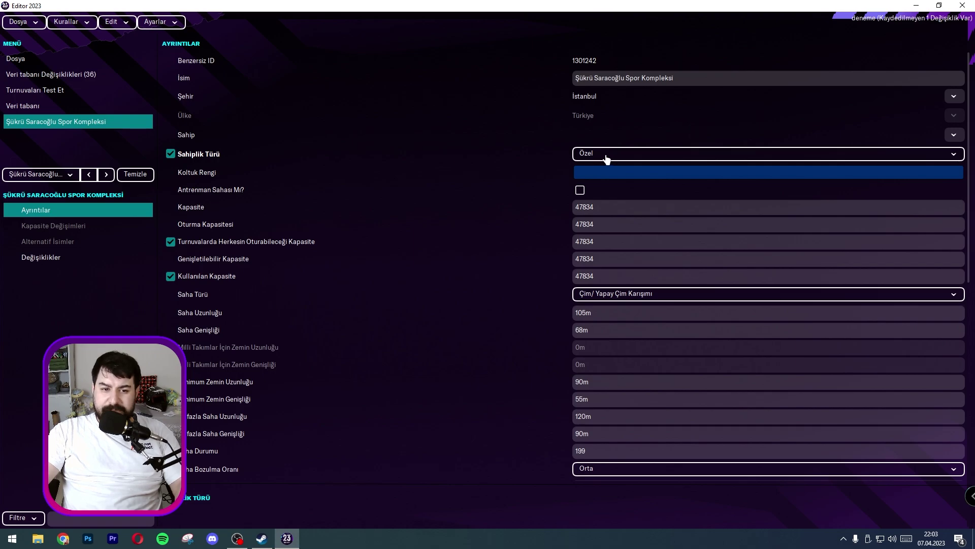
left_click(607, 159)
left_click(646, 182)
- Look at the stadium's Koltuk Rengi colour options without changing them and open its Kapasite Değişimleri page
left_click(638, 175)
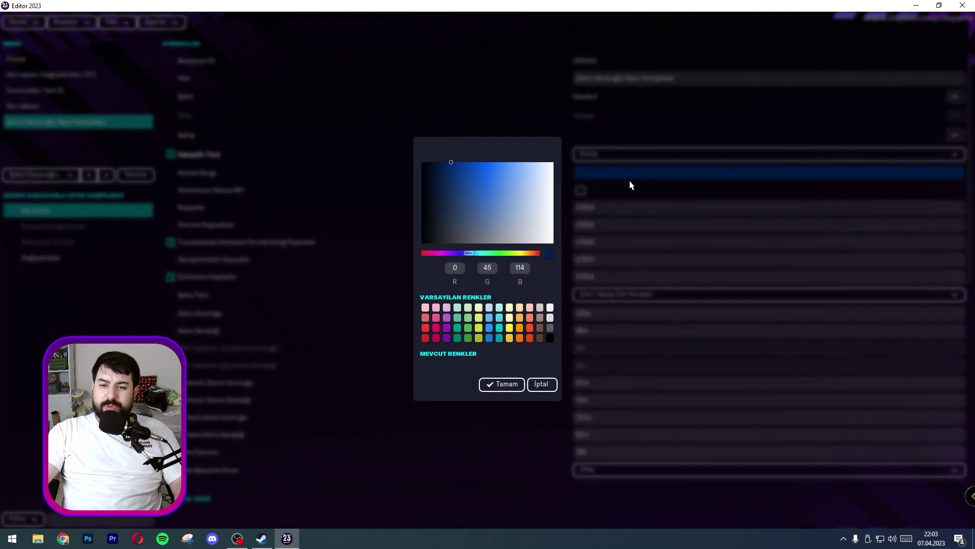
left_click(539, 384)
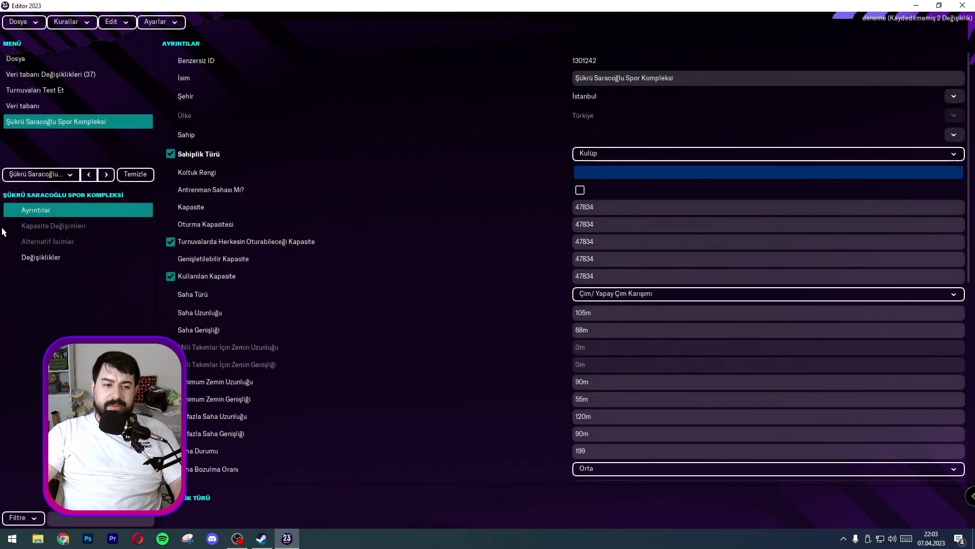
left_click(49, 226)
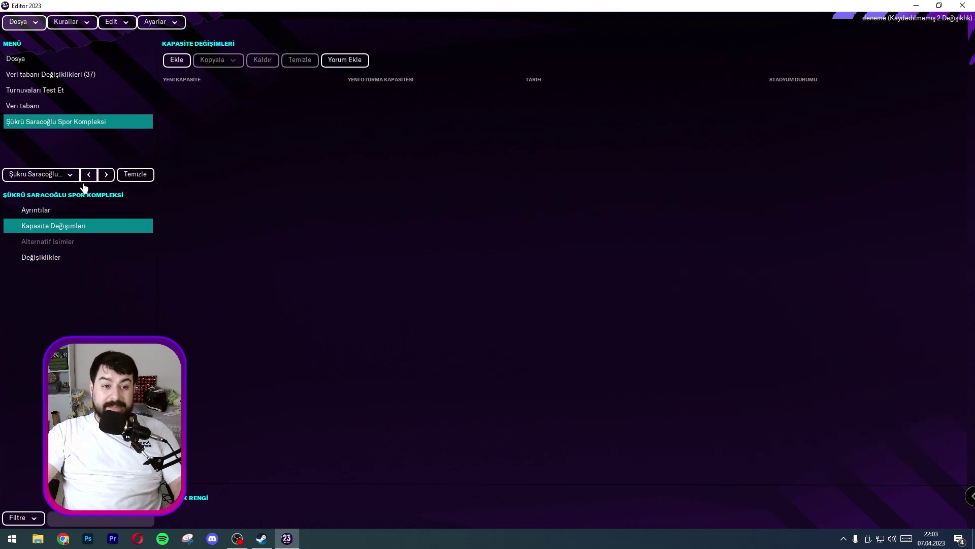
- Browse the database's Etap İsimleri, Hava Durumu and Sözleşmeler records
left_click(16, 107)
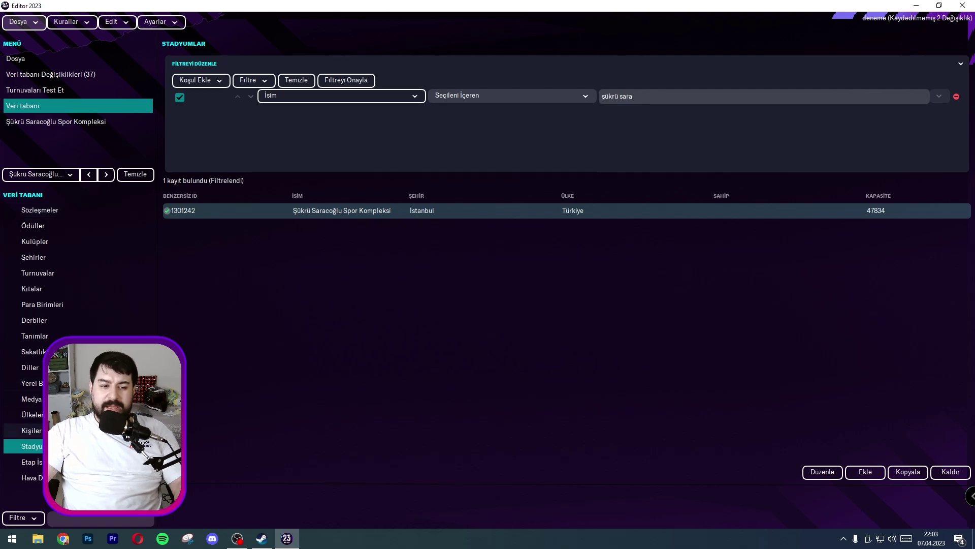
left_click(25, 462)
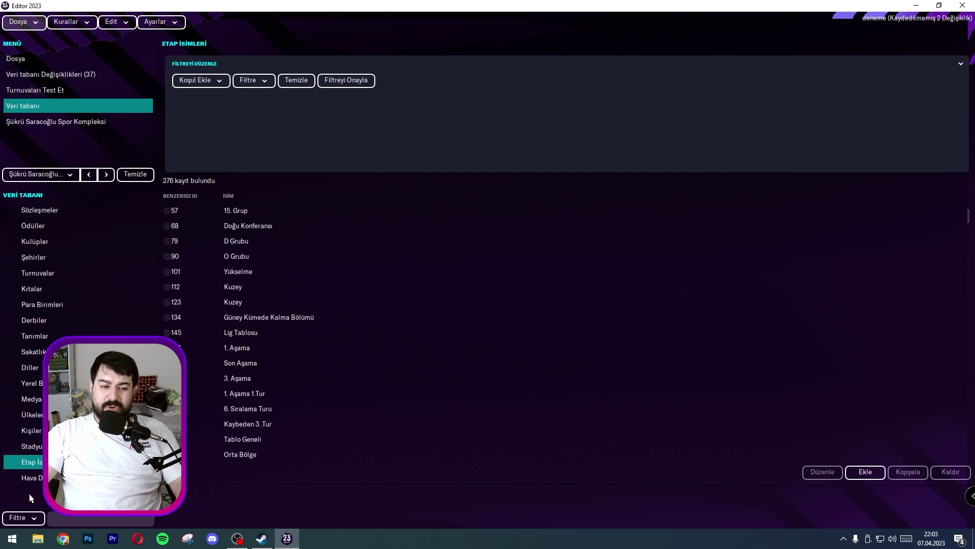
left_click(28, 478)
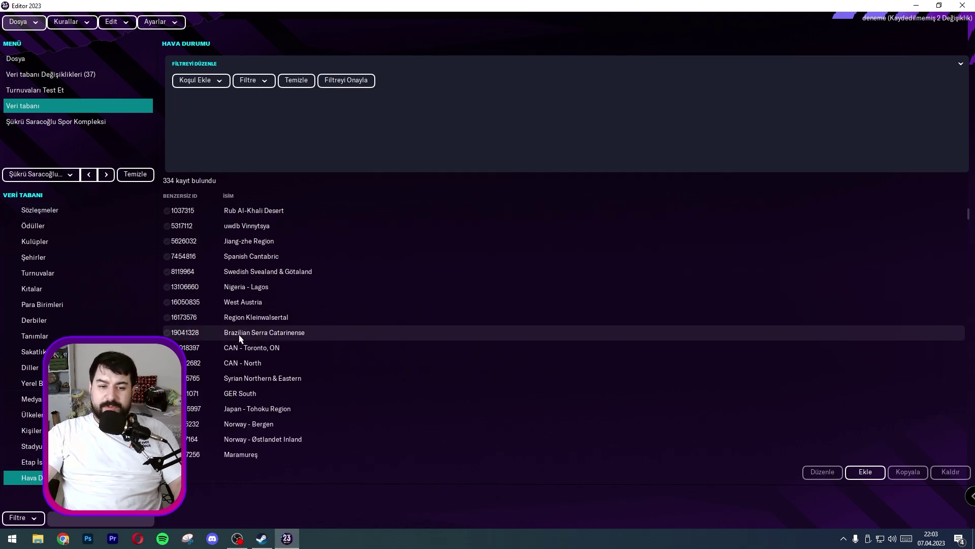
scroll(240, 339, "down", 7)
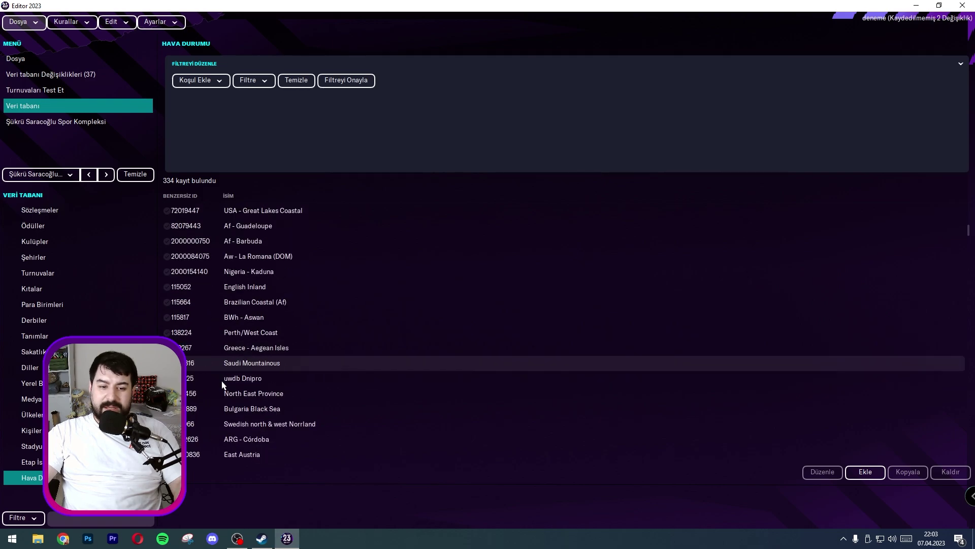
left_click(63, 211)
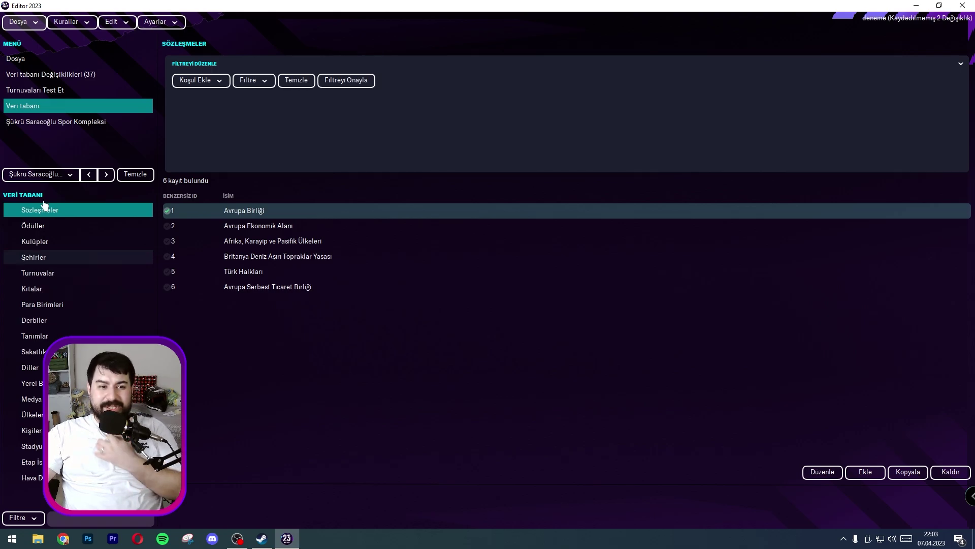
- Add a country rule for Türkiye from Mevcut Ülkeler, using the option Mevcut Yapıya Alt Ligler ve Kupalar Ekle
left_click(77, 26)
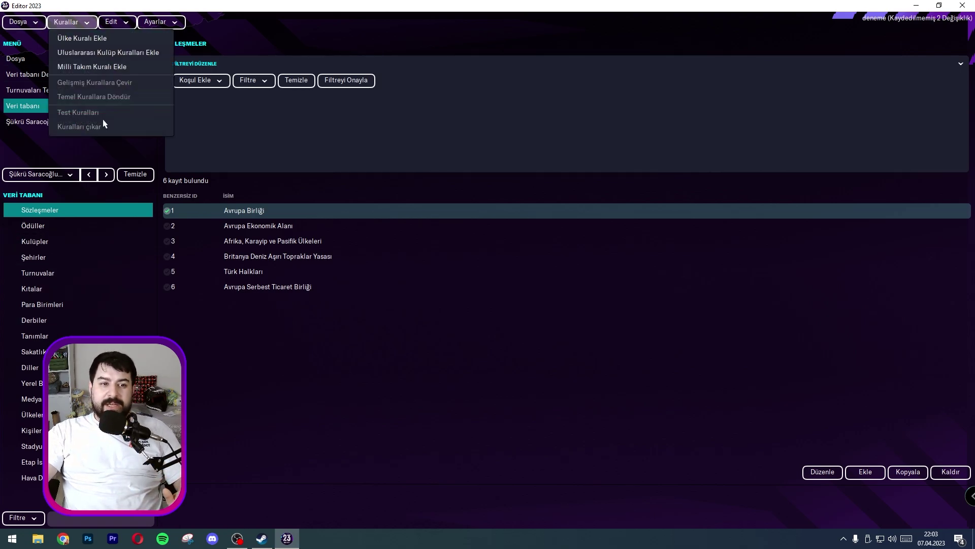
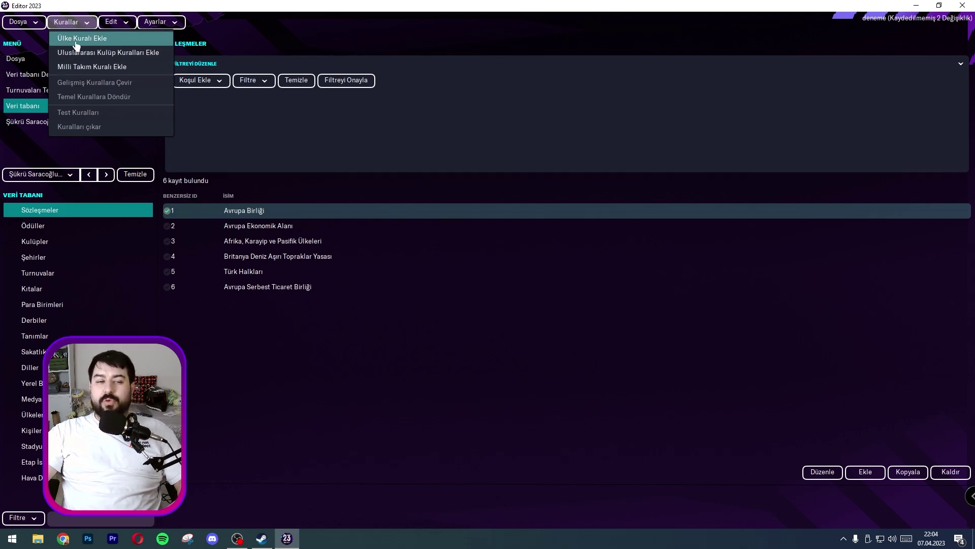
left_click(92, 40)
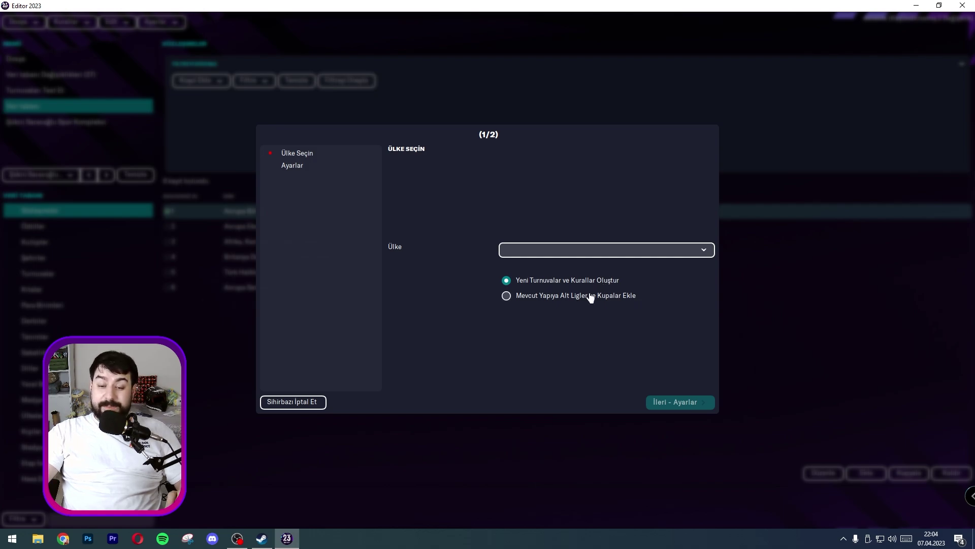
left_click(540, 299)
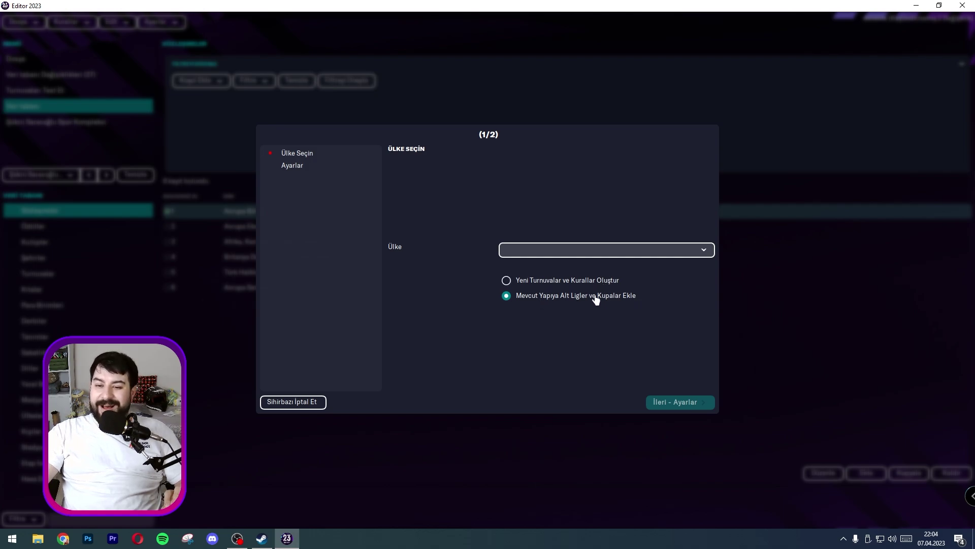
left_click(640, 252)
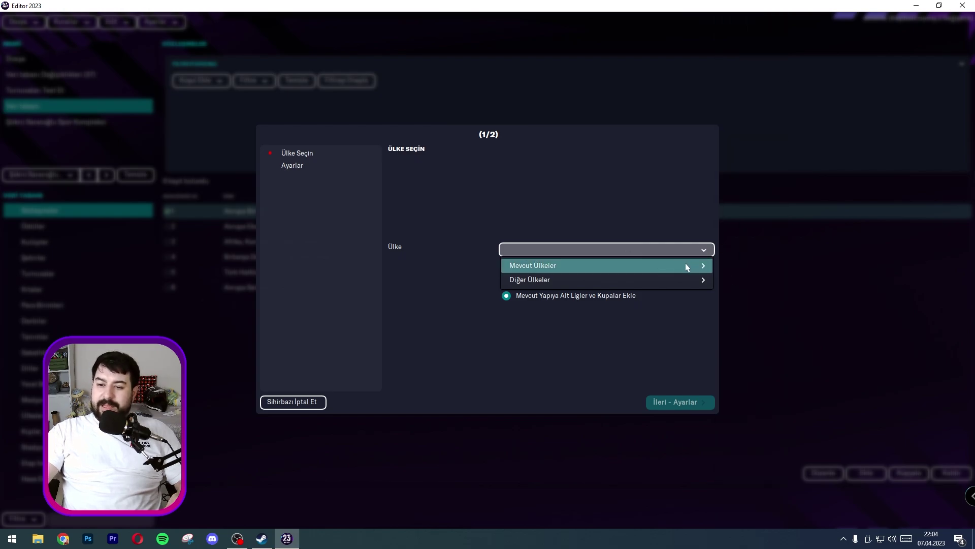
mouse_move(686, 268)
scroll(758, 396, "down", 5)
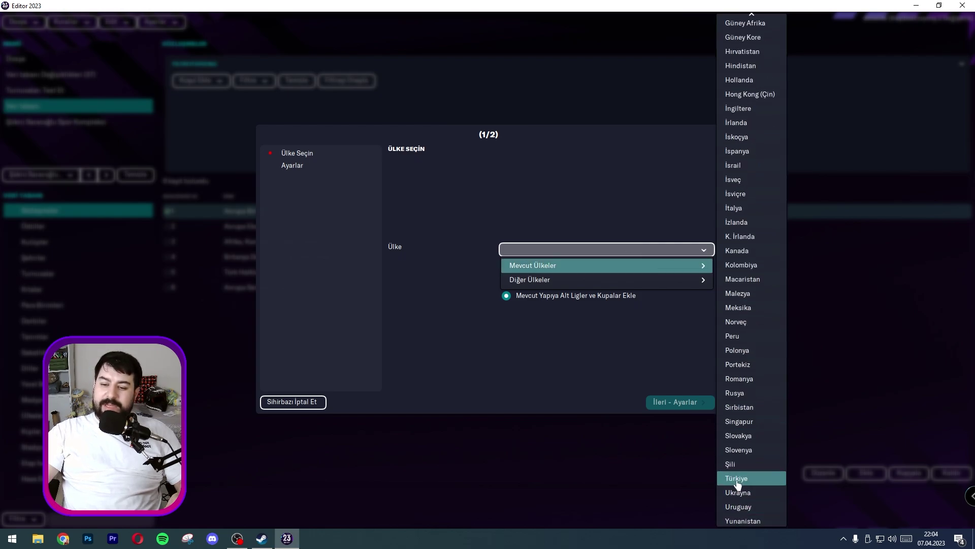
left_click(737, 480)
left_click(686, 402)
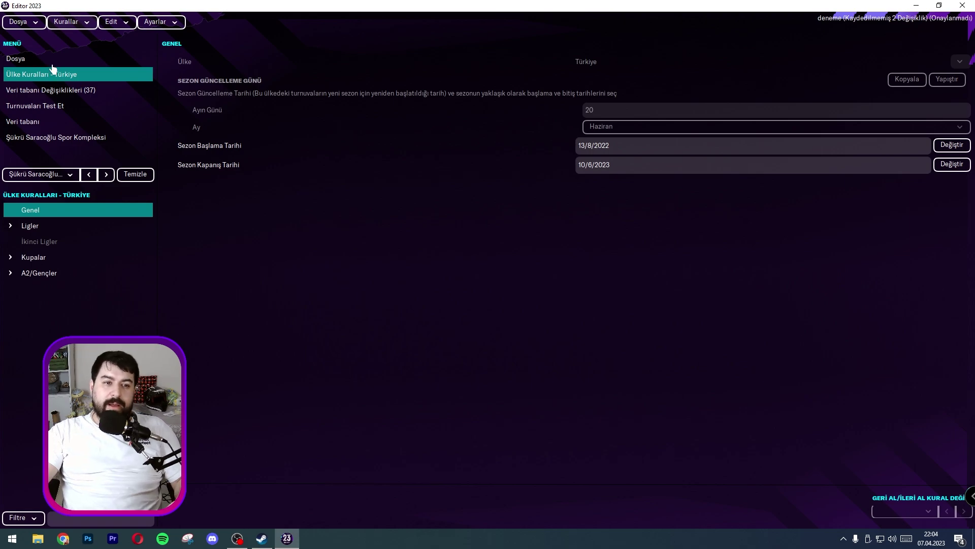
- Convert the Türkiye country rules to advanced rules (Gelişmiş Kurallar) and confirm the conversion
left_click(76, 21)
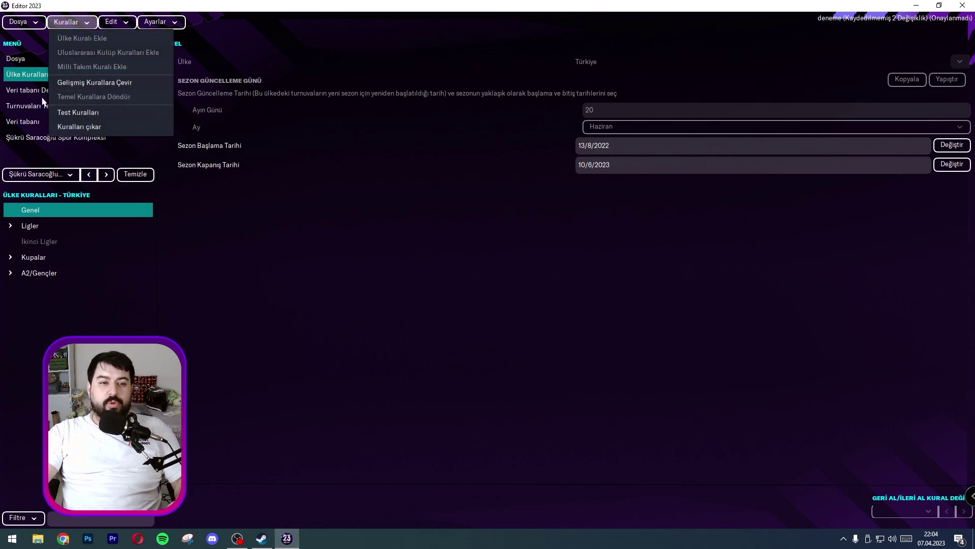
left_click(88, 23)
left_click(88, 22)
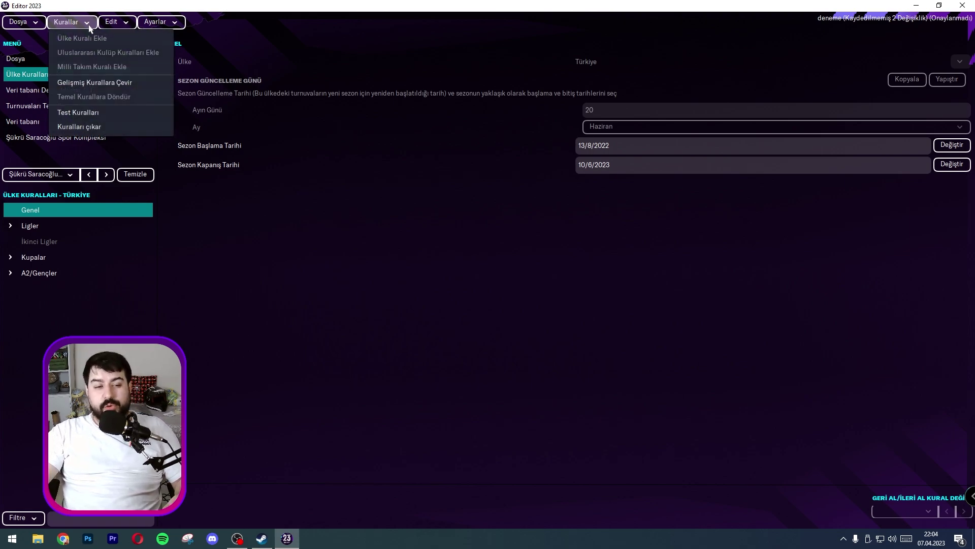
left_click(107, 88)
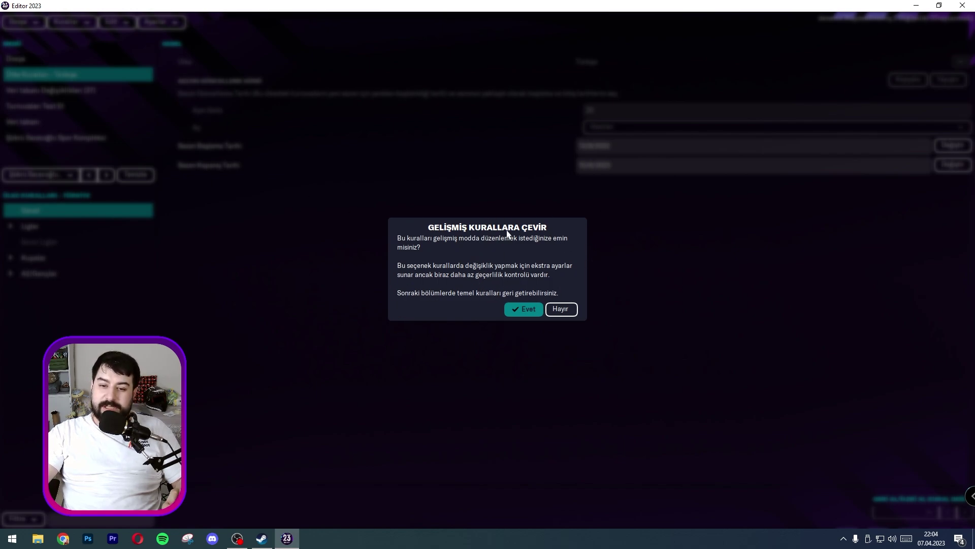
left_click(518, 311)
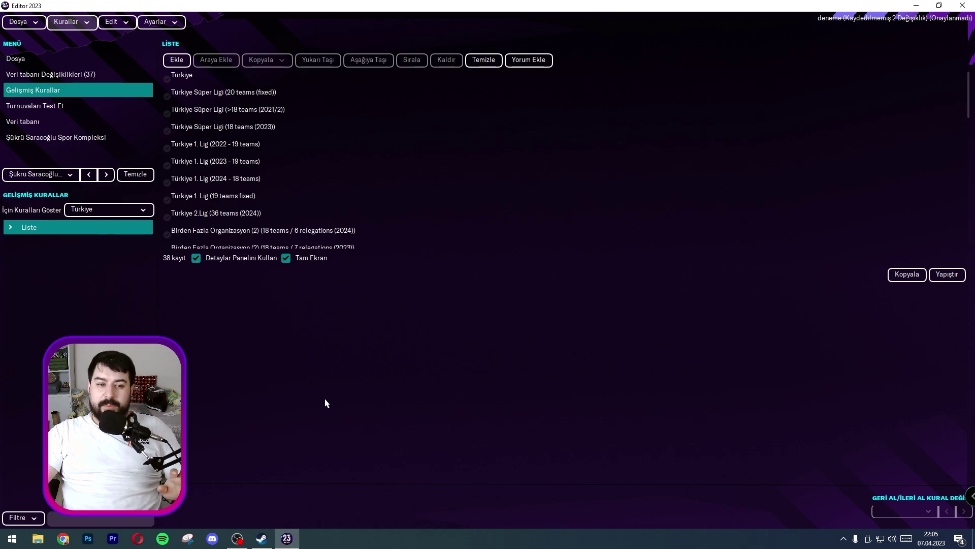
- Check which Türkiye competitions have advanced rules and expand the Türkiye entry under Liste
left_click(129, 212)
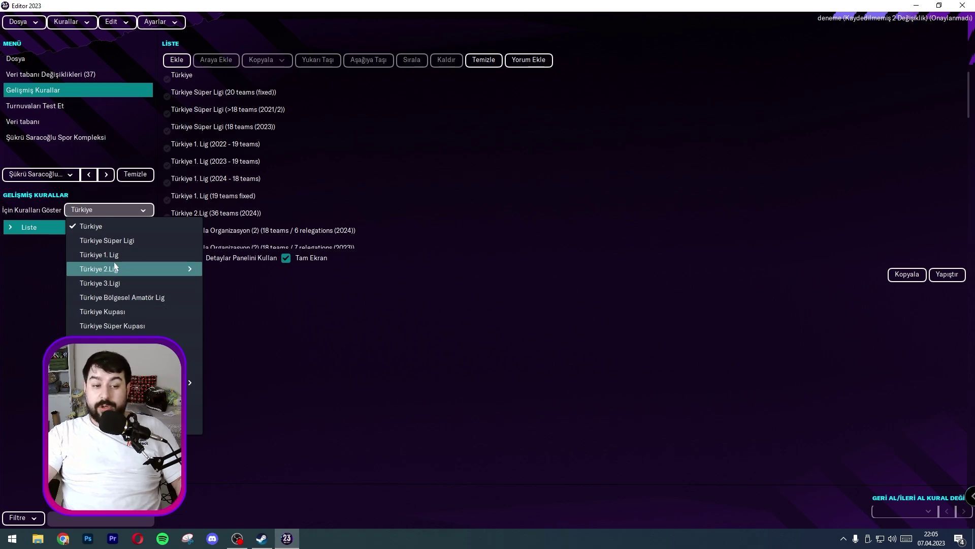
left_click(4, 253)
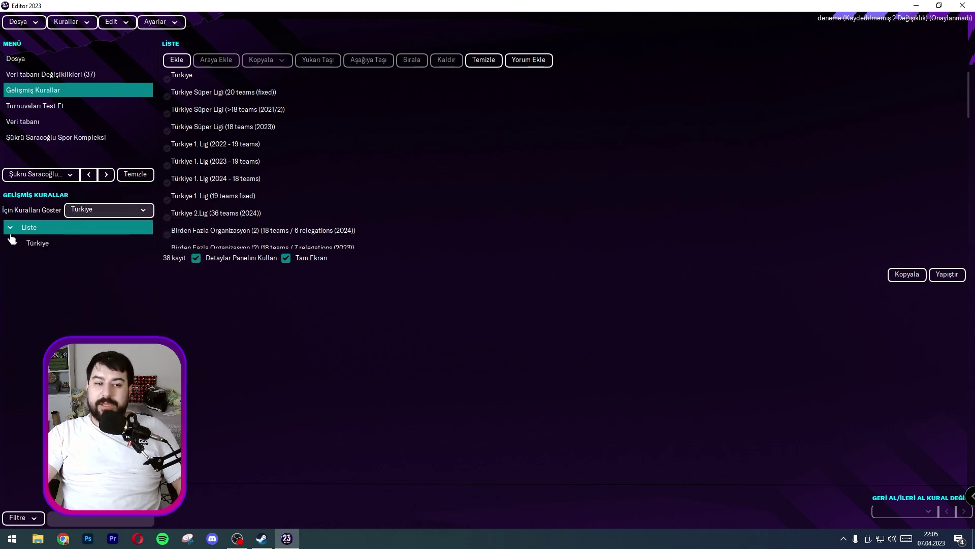
left_click(16, 244)
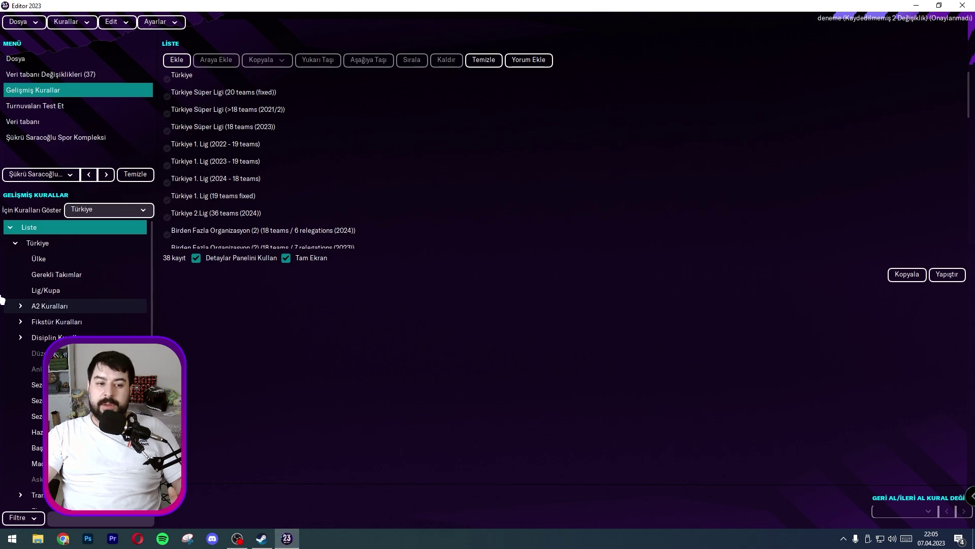
- Look through the details of the Türkiye Süper Ligi and Türkiye 1. Lig entries in the rules list
left_click(206, 98)
left_click(232, 111)
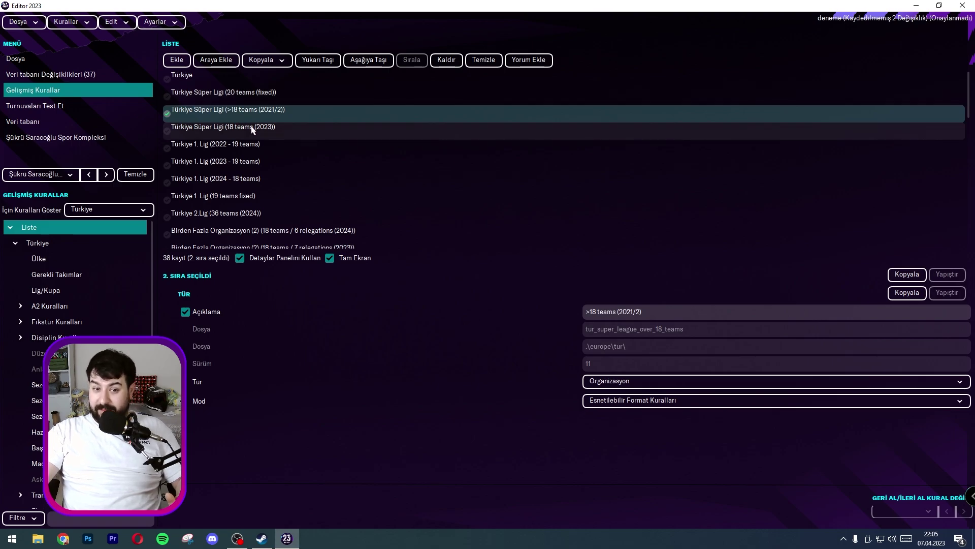
left_click(244, 136)
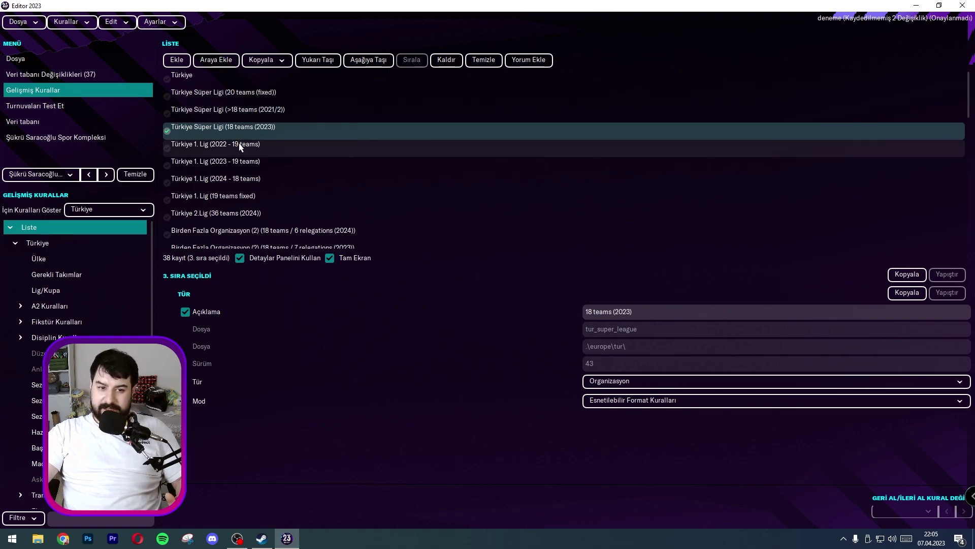
left_click(247, 148)
left_click(249, 166)
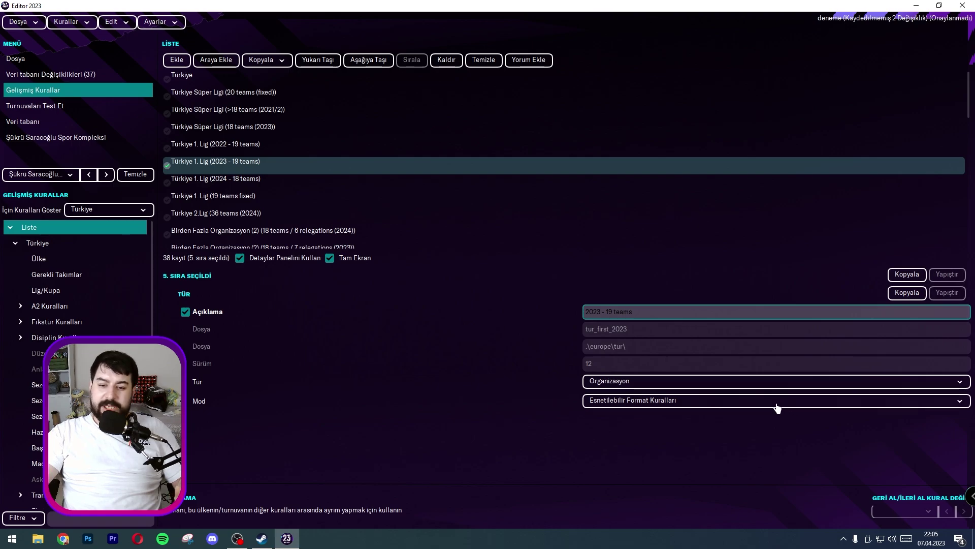
- Check the available Mod options for the Türkiye 1. Lig (2023 - 19 teams) entry without changing the selection
left_click(721, 402)
left_click(721, 402)
left_click(721, 402)
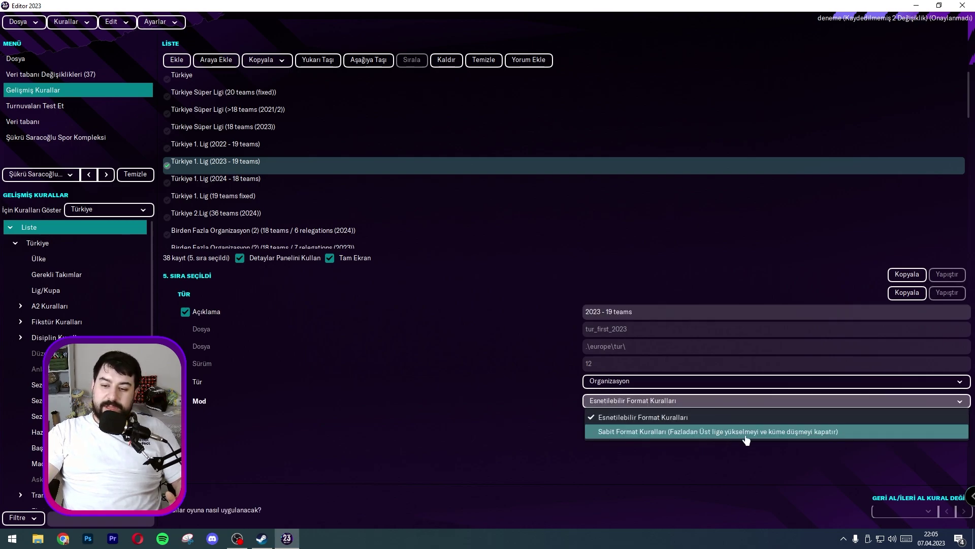
left_click(471, 436)
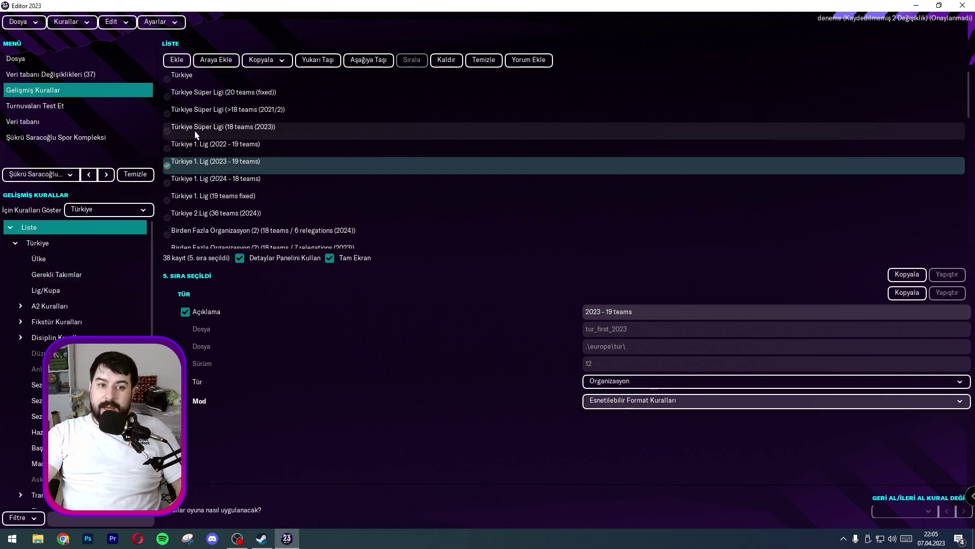
- Add a new rules entry to the Türkiye rules list and select it at the end of the list
left_click(177, 60)
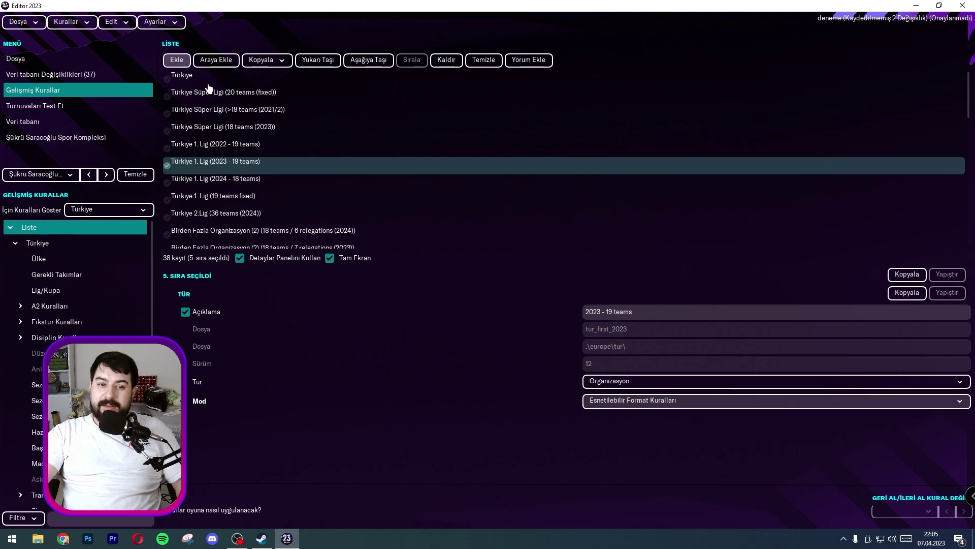
scroll(374, 178, "down", 5)
scroll(350, 202, "down", 5)
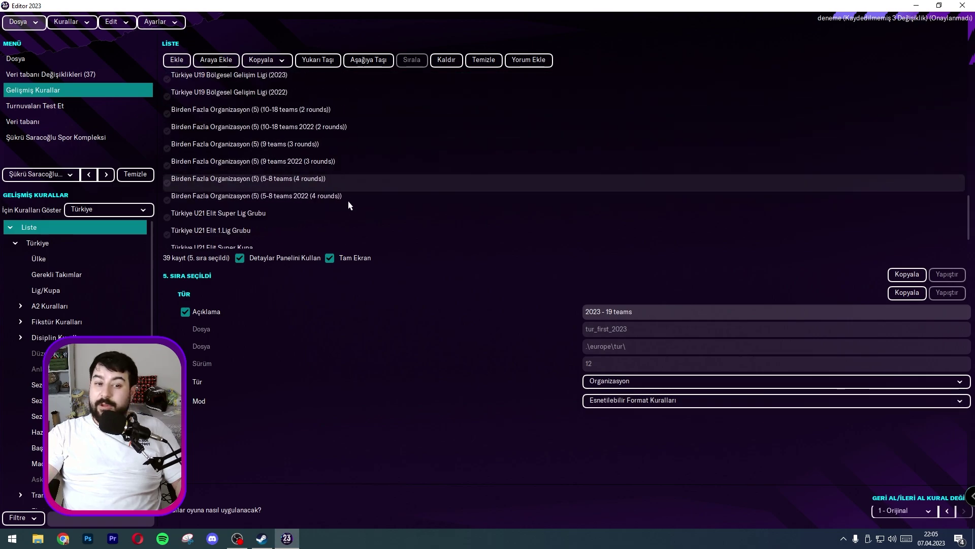
left_click(254, 238)
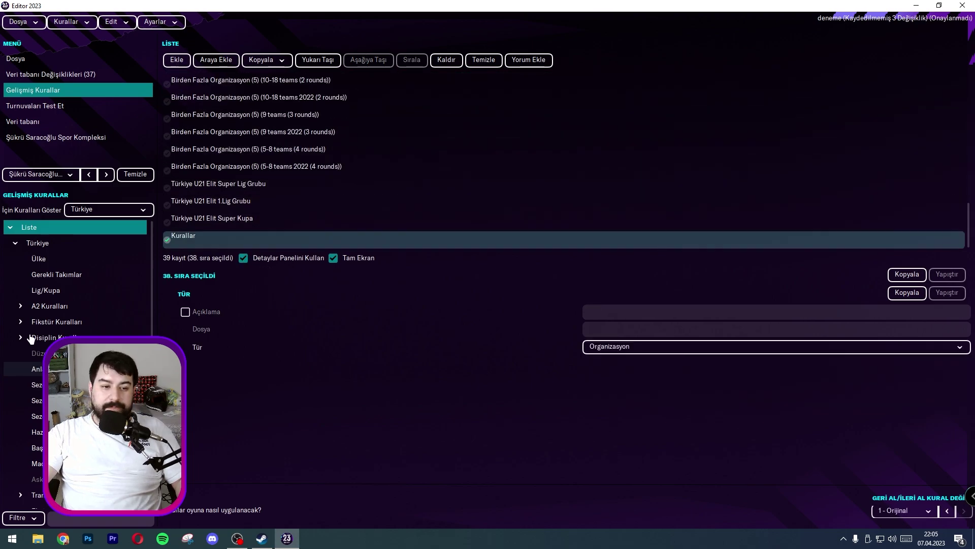
- Review Türkiye's Ülke settings, including the default weekend match time, and its Gerekli Takımlar and Lig/Kupa lists
left_click(37, 258)
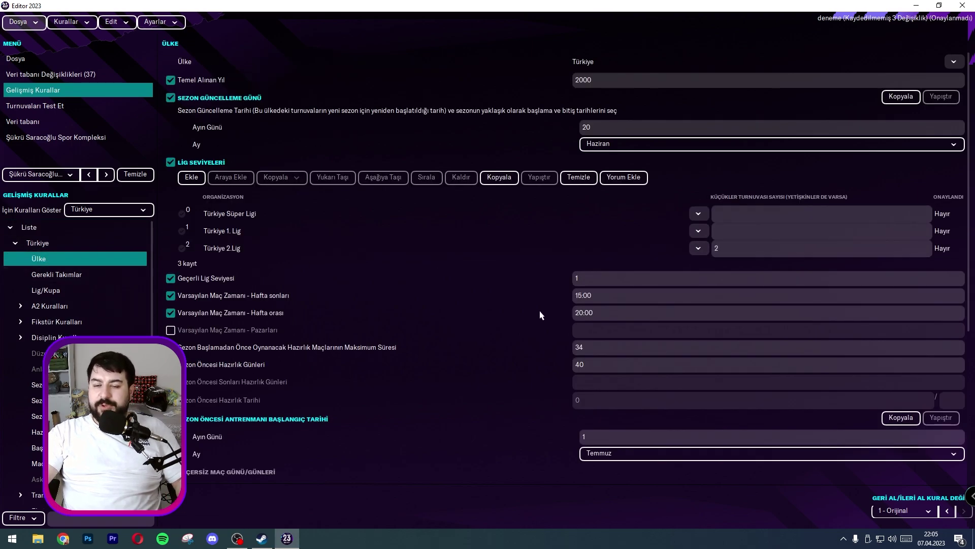
left_click(586, 294)
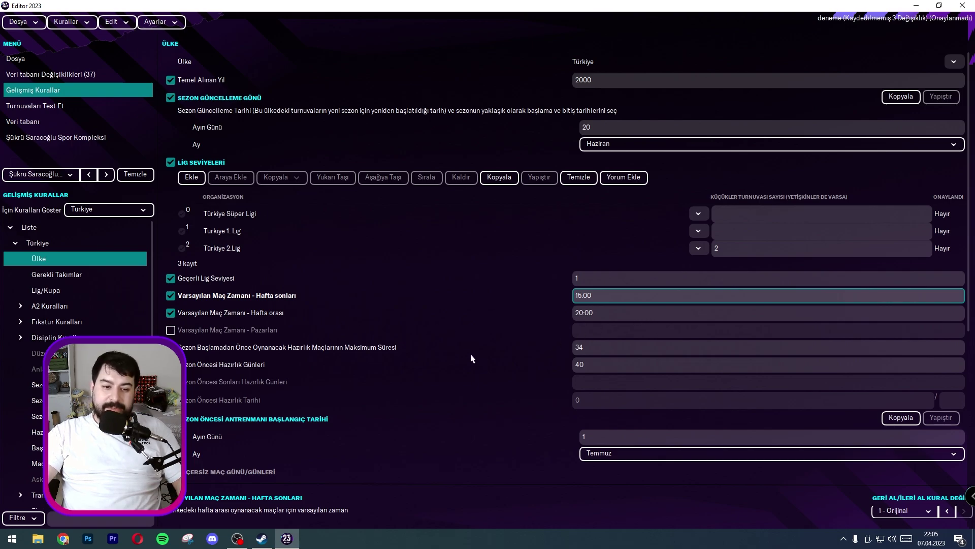
left_click(65, 276)
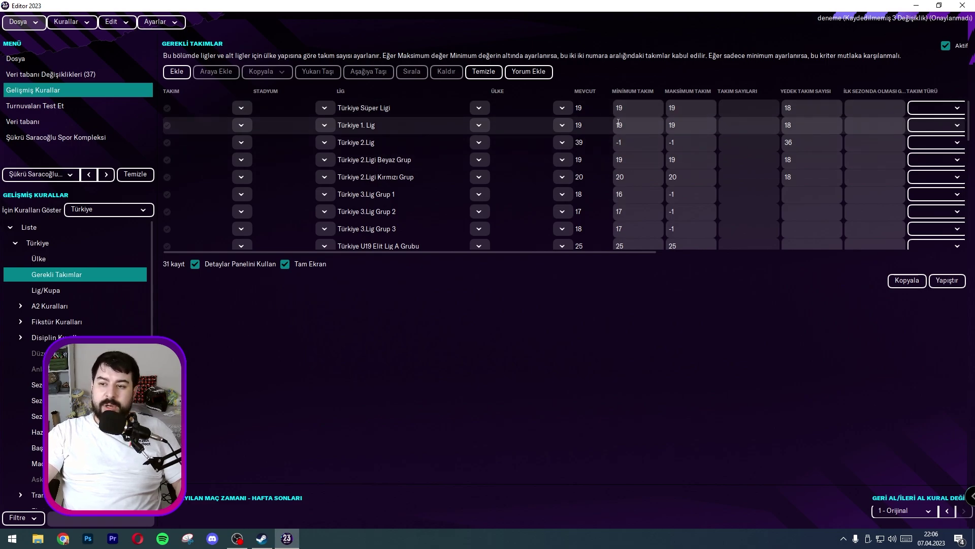
left_click(47, 290)
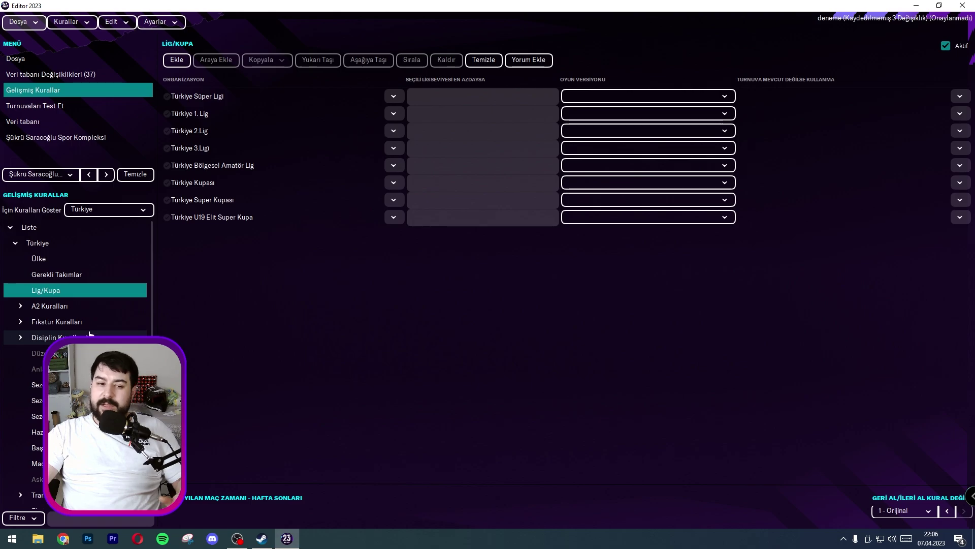
left_click(53, 277)
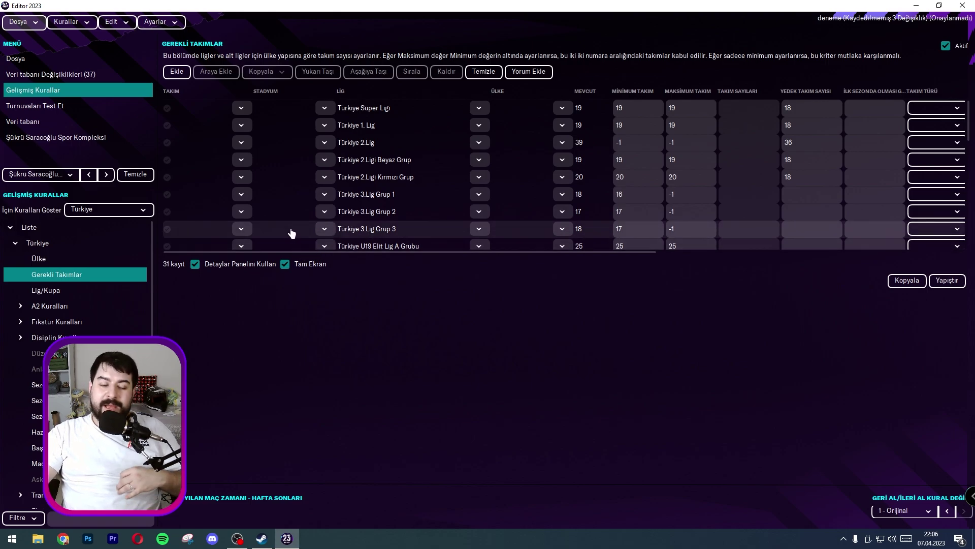
left_click(56, 291)
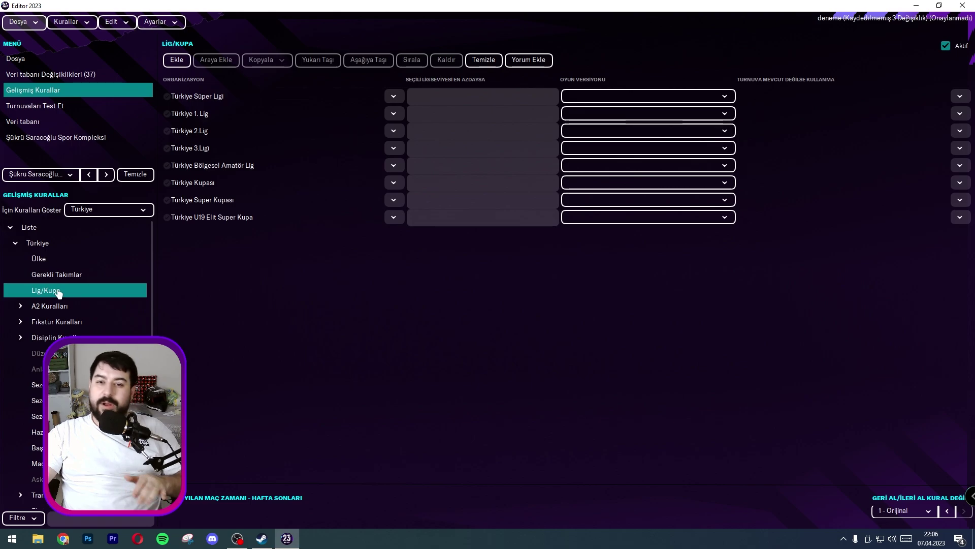
- Examine Türkiye's A2 Kuralları settings and the A2 Ligleri list beneath them
left_click(57, 307)
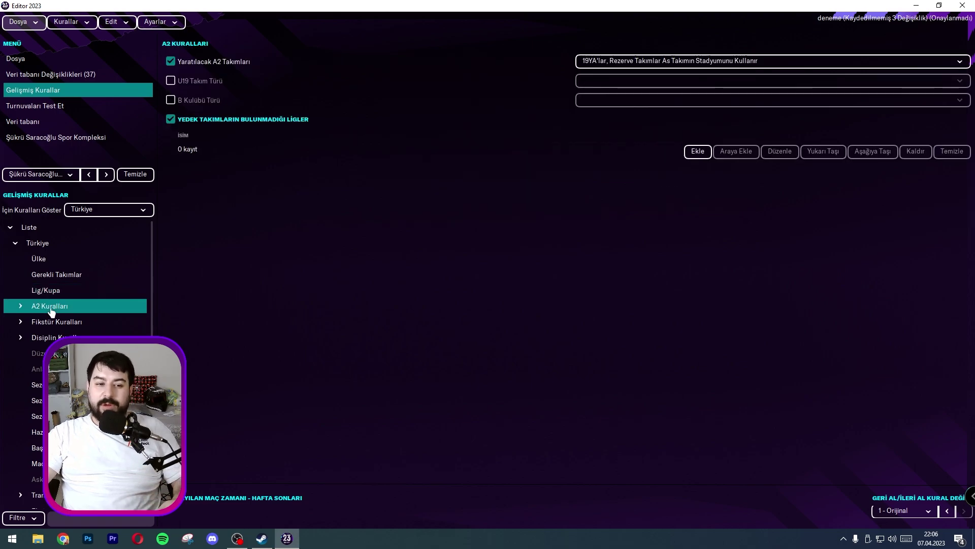
left_click(21, 307)
left_click(35, 326)
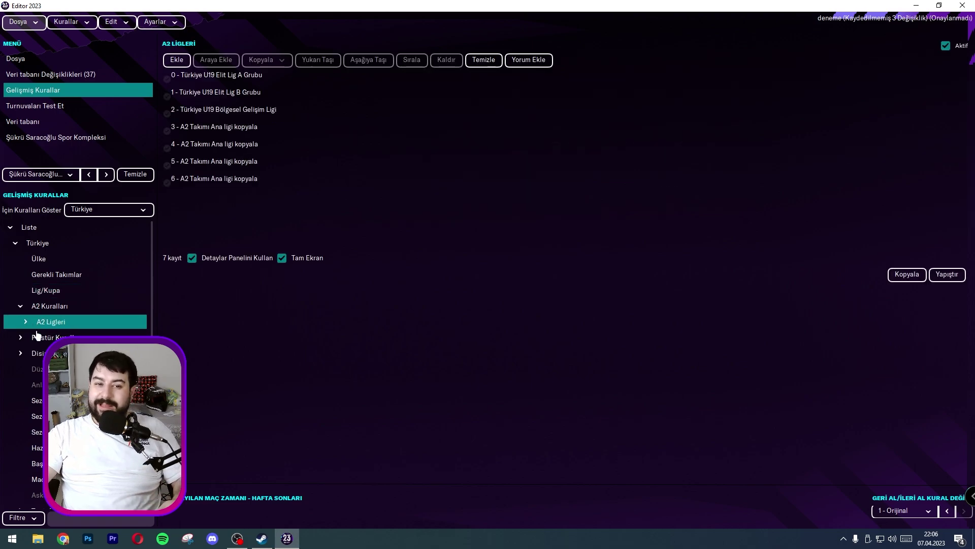
- Expand Kurallar 0 PREMIER under Fikstür Kuralları and open its Kadro Seçimi Kuralları list
left_click(21, 338)
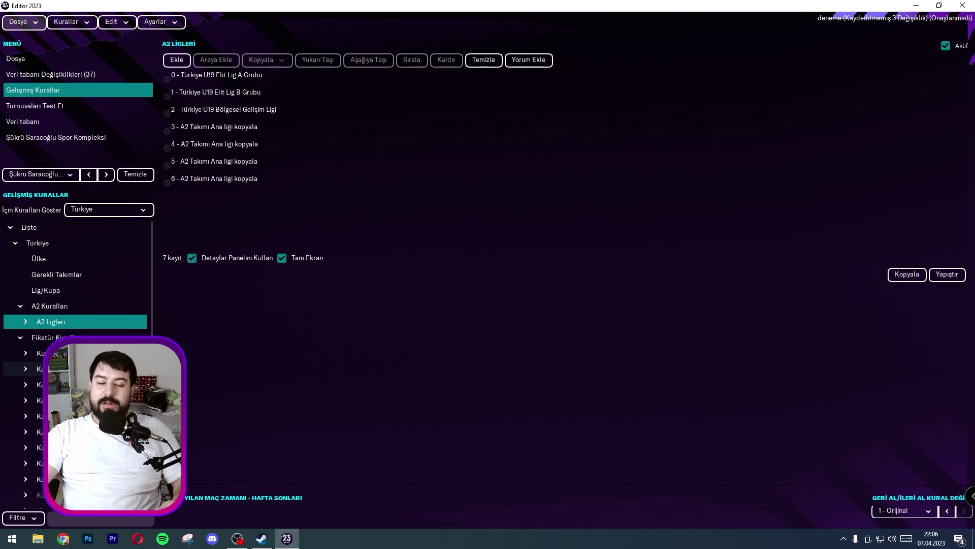
left_click(25, 337)
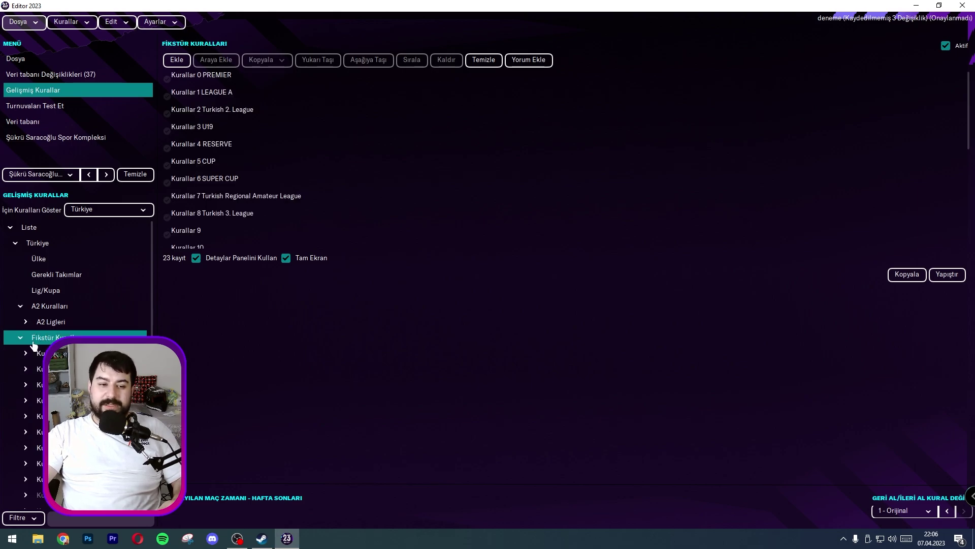
left_click(24, 355)
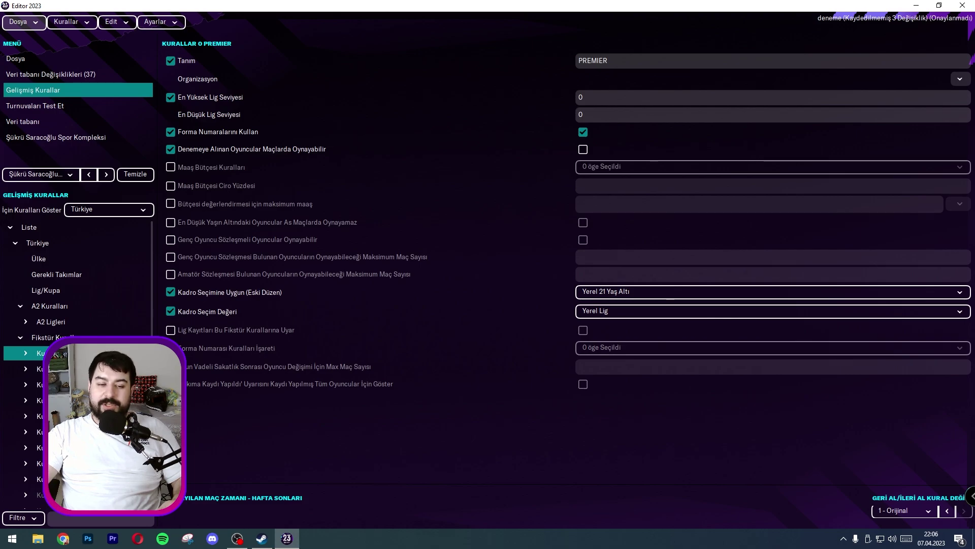
left_click(26, 354)
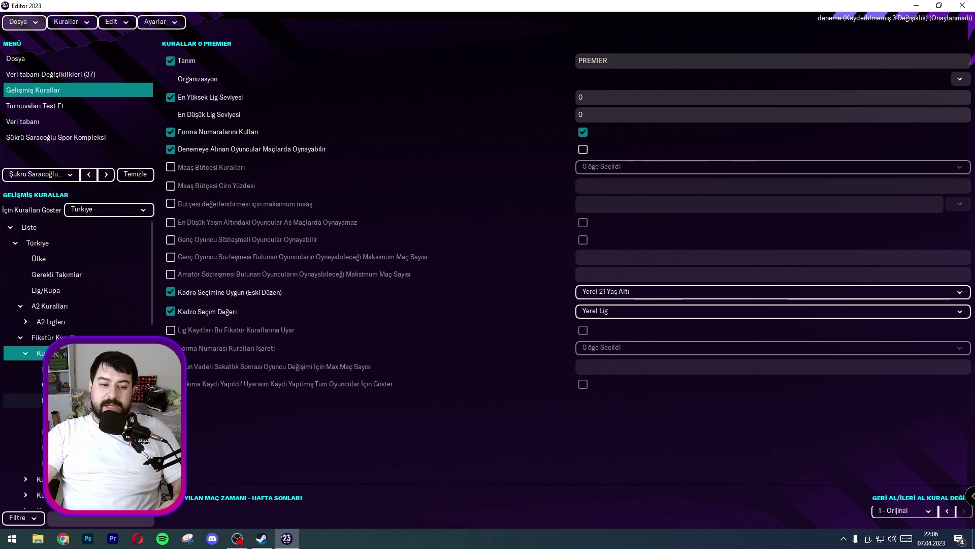
left_click(66, 400)
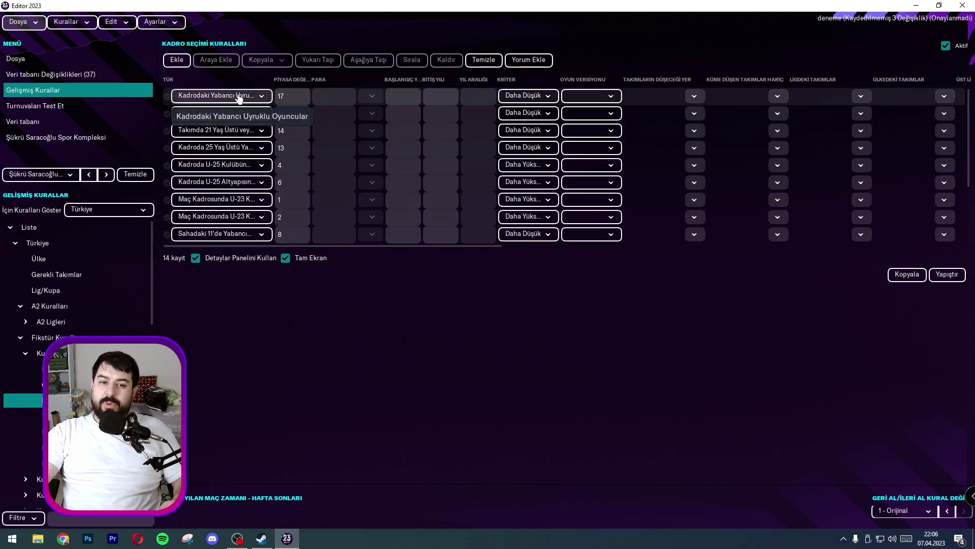
- Set the foreign player limit to 5 for the squad and 4 for the match squad
left_click(286, 93)
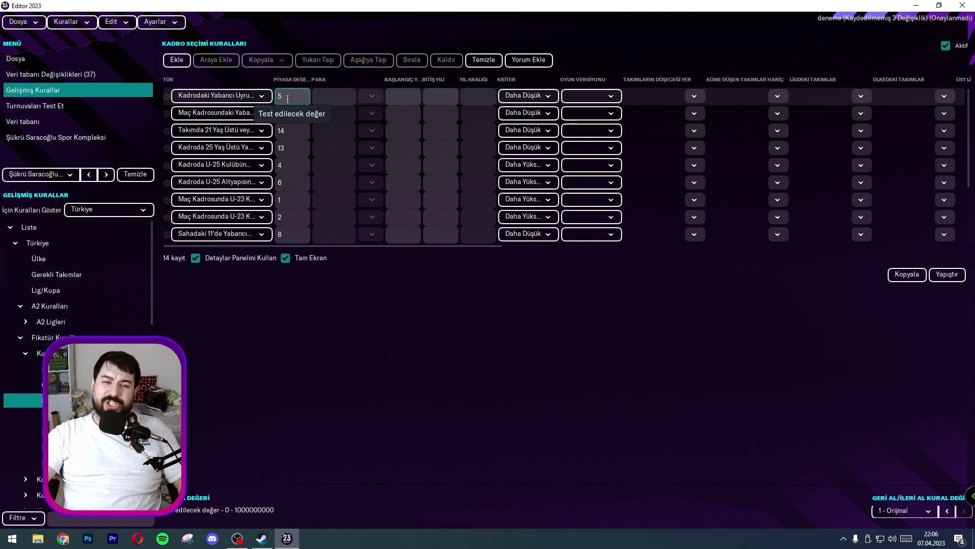
type("5")
left_click(300, 111)
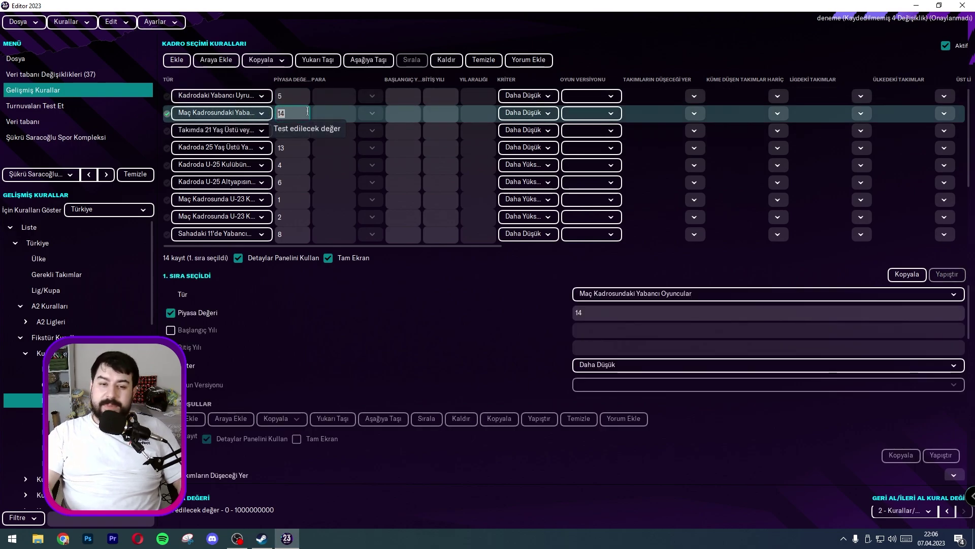
type("4")
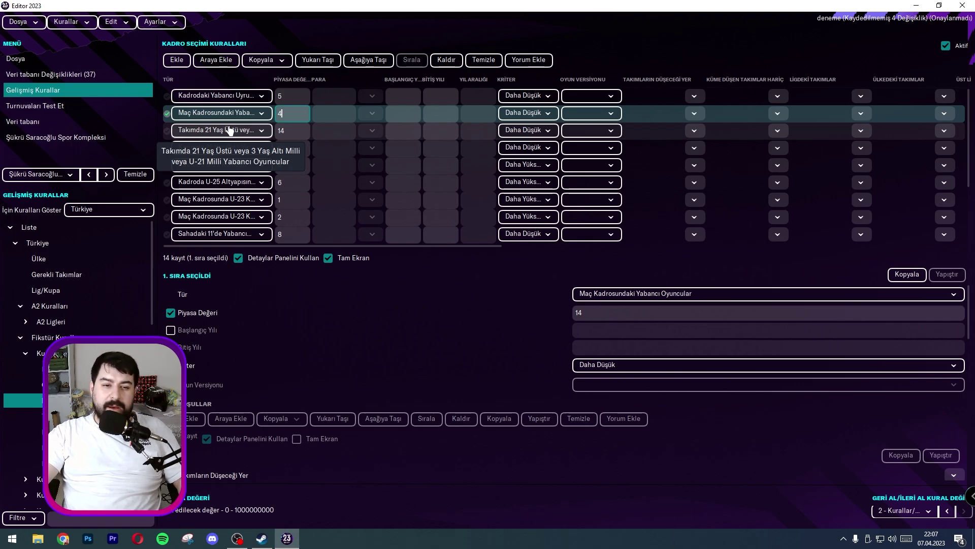
- Remove the squad rule Takımda 21 Yaş Üstü veya 3 Yaş Altı Milli veya U-21 Milli Yabancı Oyuncular
left_click(167, 131)
left_click(166, 130)
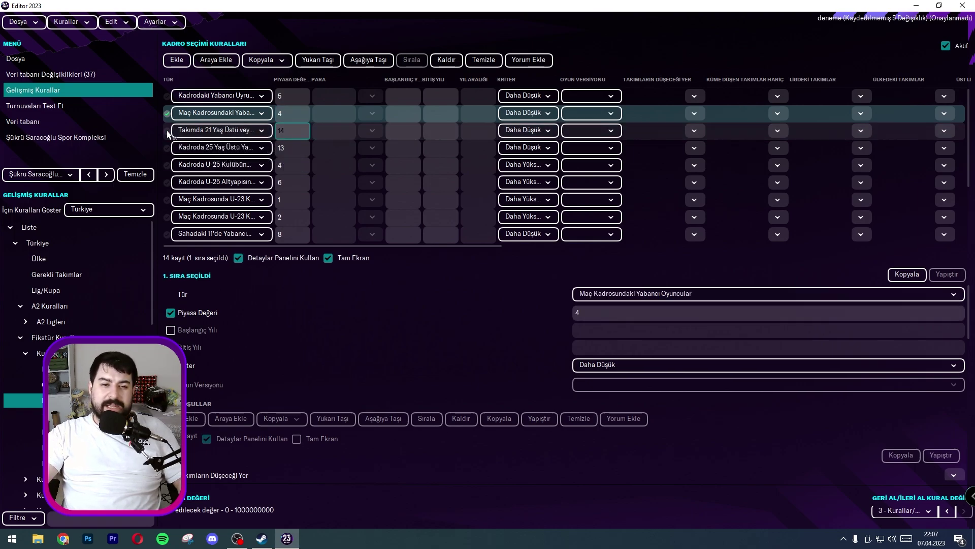
left_click(166, 130)
left_click(168, 115)
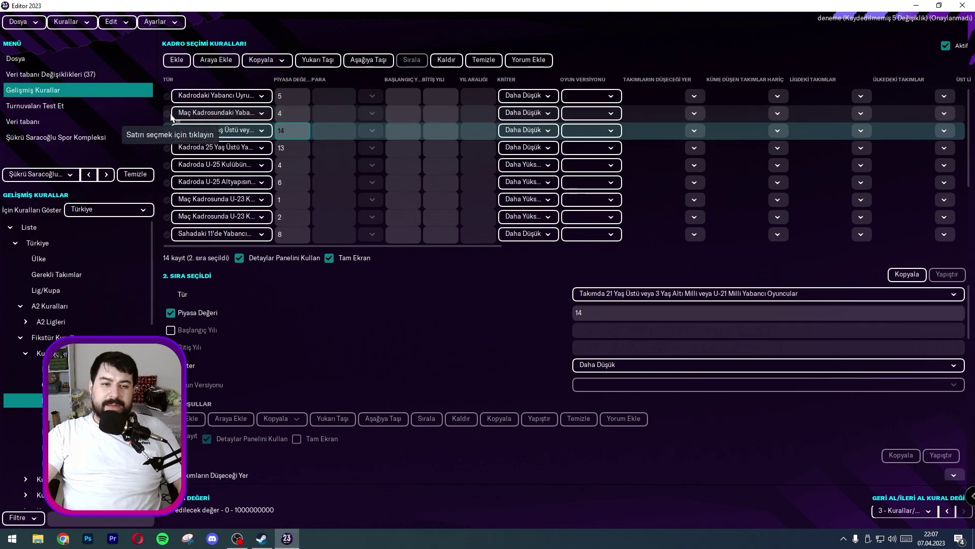
left_click(445, 64)
- Remove the Kadroda 25 Yaş Üstü Yabancı Oyuncular rule together with the two Kadroda U-25 and two Maç Kadrosunda U-23 rules
key("shift+Down")
key("shift+Down")
key("shift+Down")
key("shift+Down")
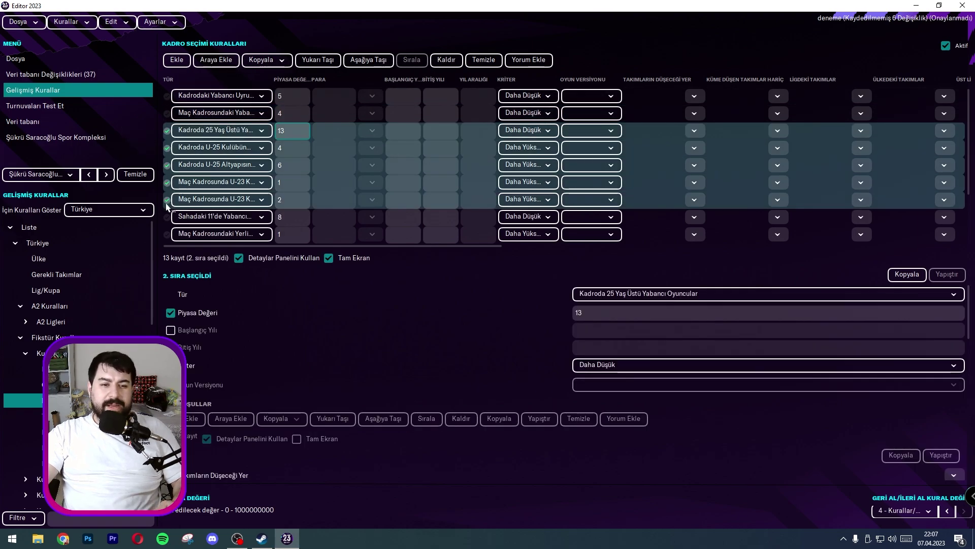
left_click(441, 60)
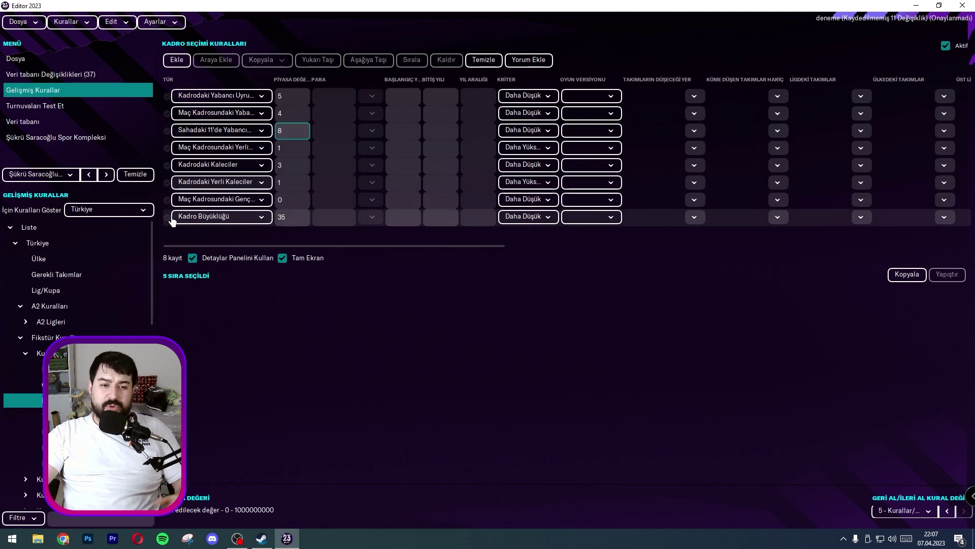
- Remove the goalkeeper rules Kadrodaki Kaleciler and Maç Kadrosundaki Yerli Kaleciler
left_click(167, 164)
left_click(446, 59)
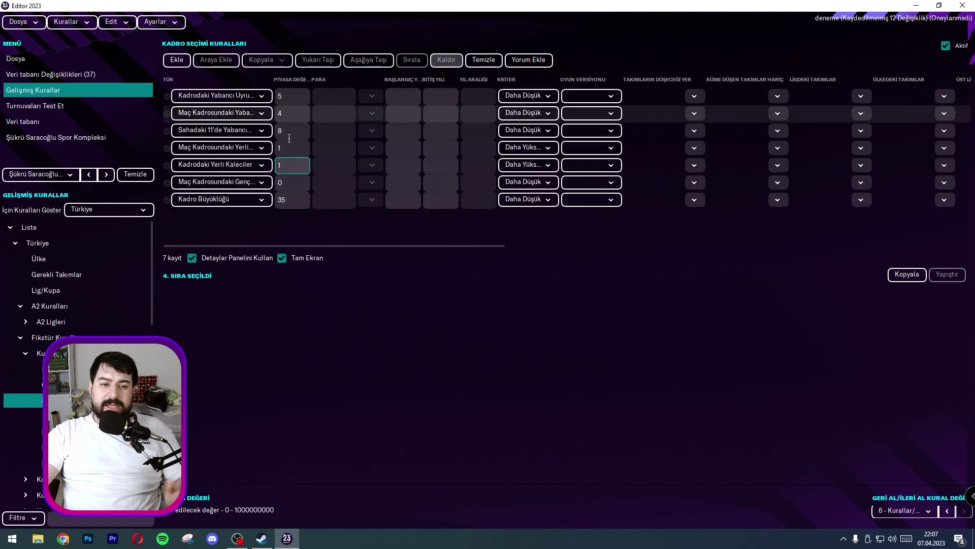
left_click(183, 150)
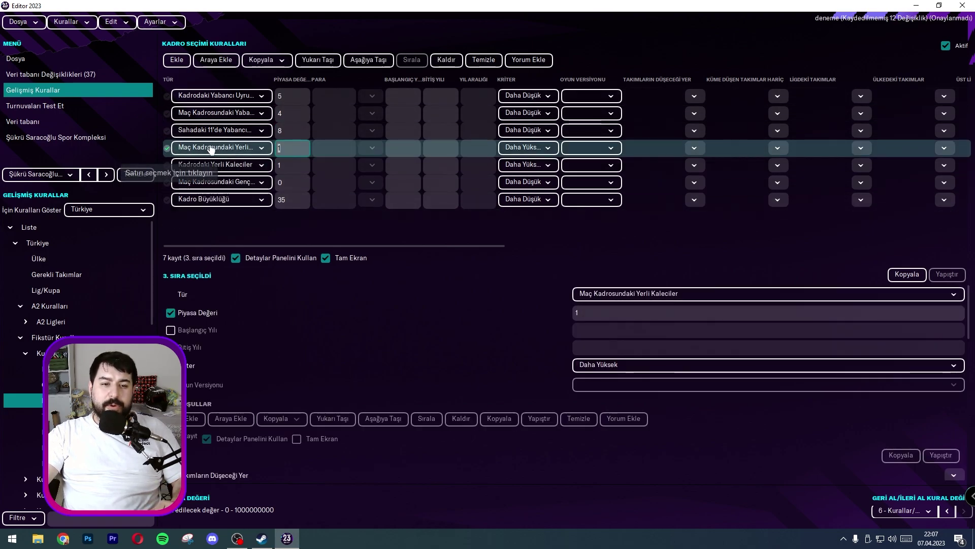
left_click(446, 59)
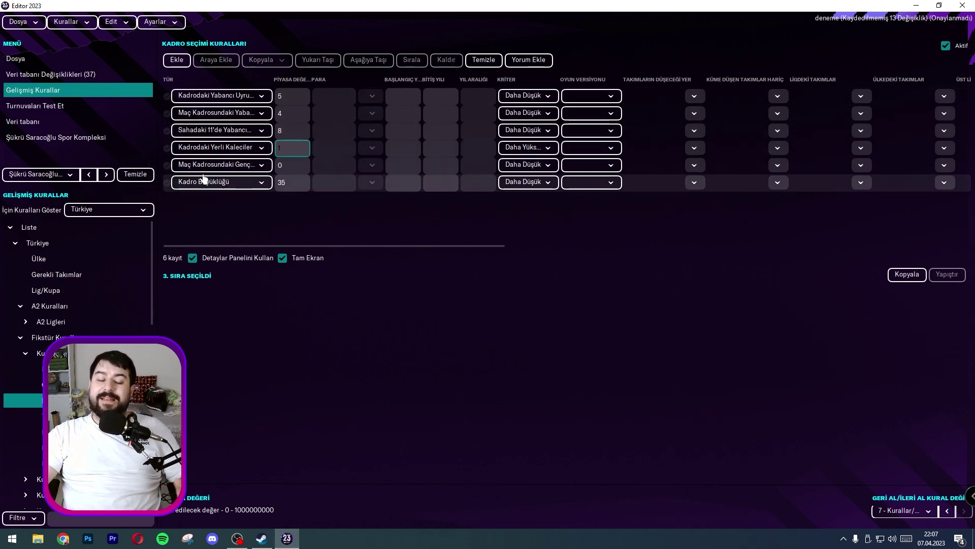
- Set Kadro Büyüklüğü to 99 and remove the rule Maç Kadrosundaki Genç Oyuncu Sözleşmesine Sahip Oyuncular
left_click(293, 181)
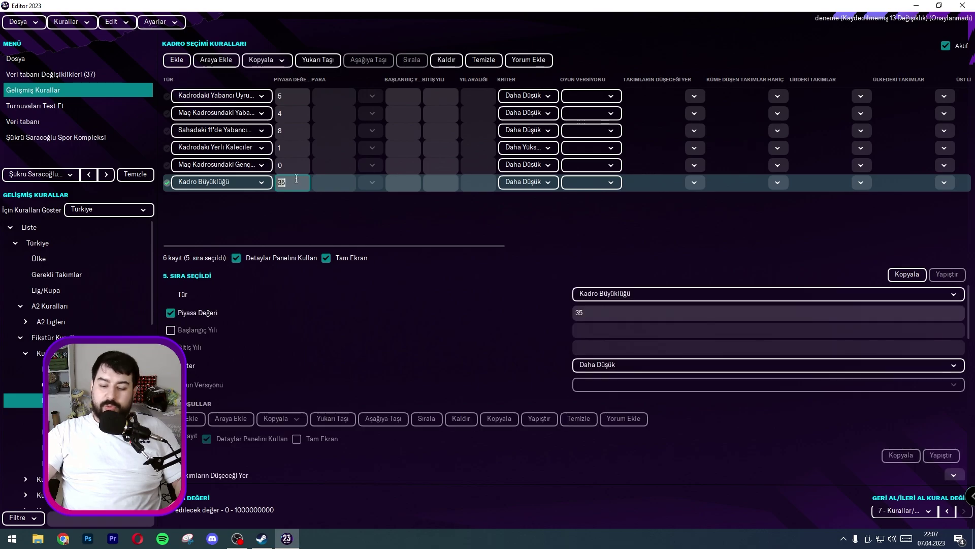
type("99")
key("Return")
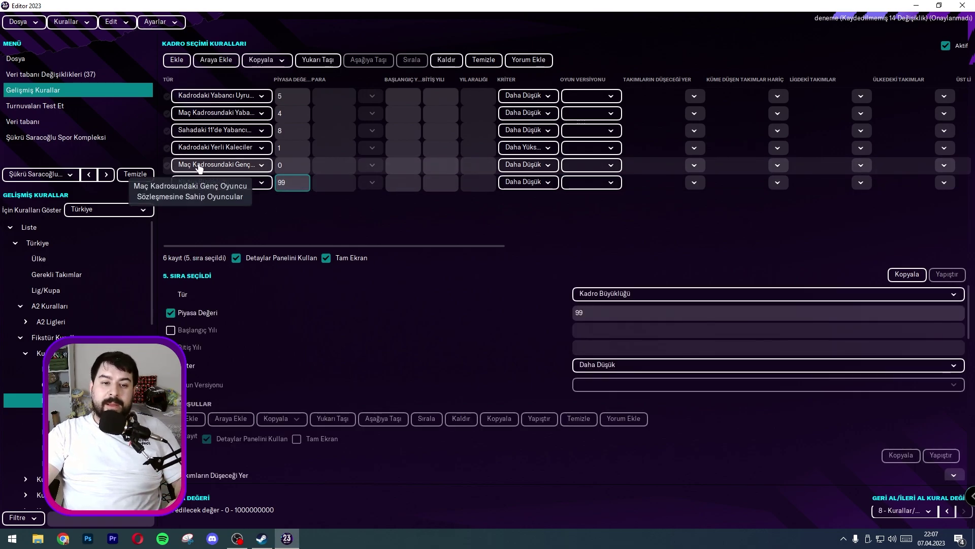
left_click(173, 169)
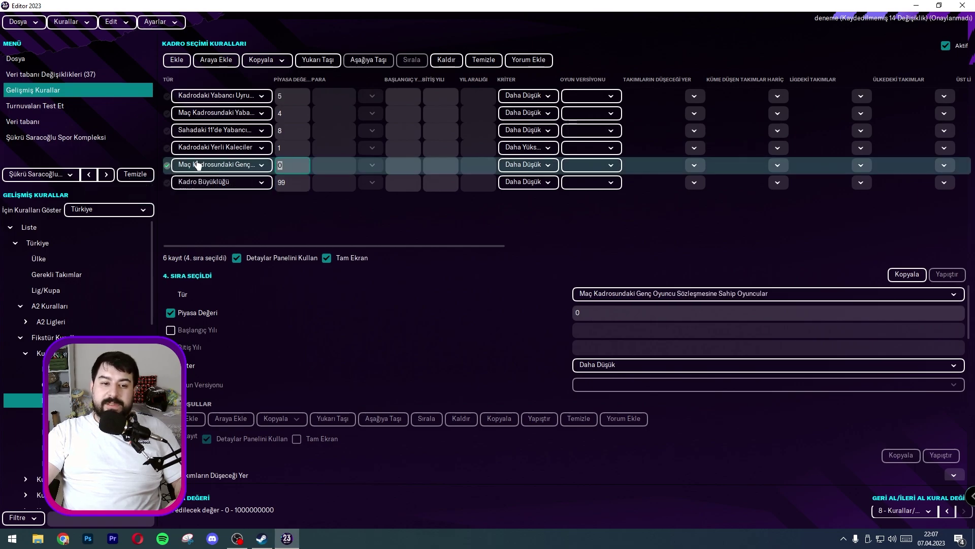
left_click(446, 59)
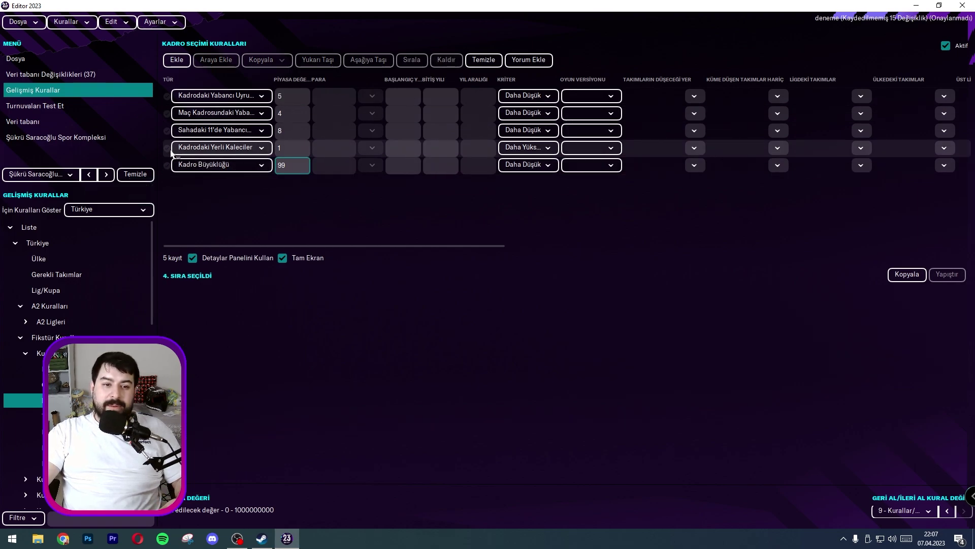
- Remove the Kadrodaki Yerli Kaleciler rule and set Sahadaki 11'de Yabancı Oyuncular to 3
left_click(178, 152)
left_click(446, 60)
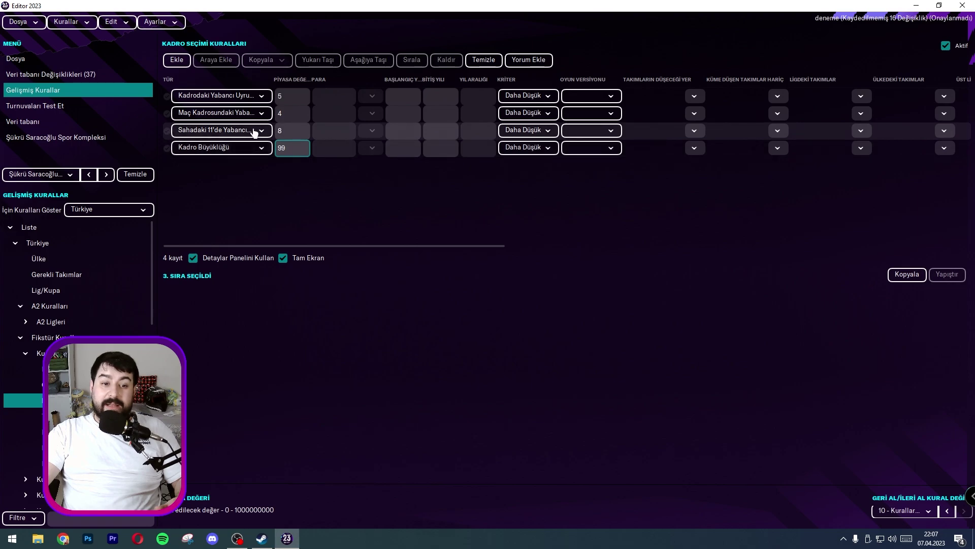
left_click(288, 131)
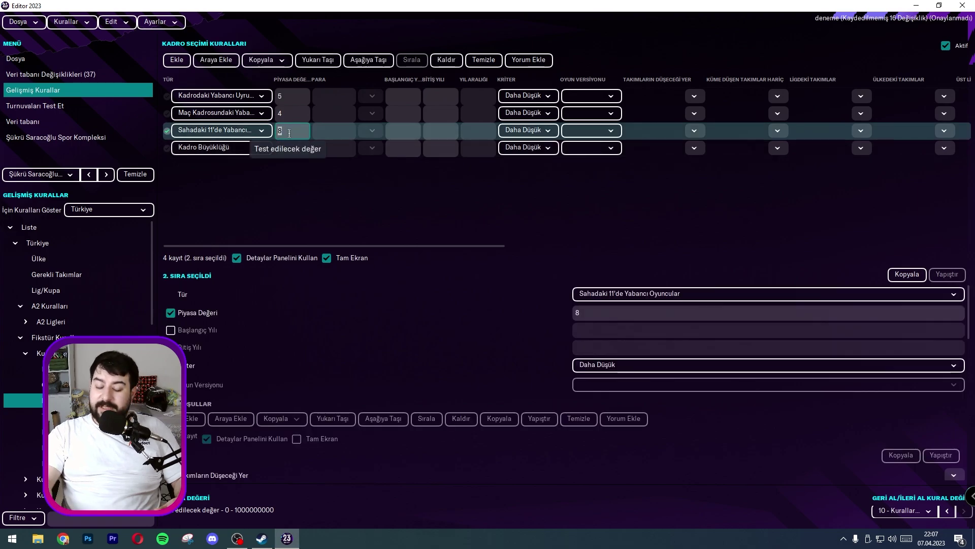
type("3")
key("Return")
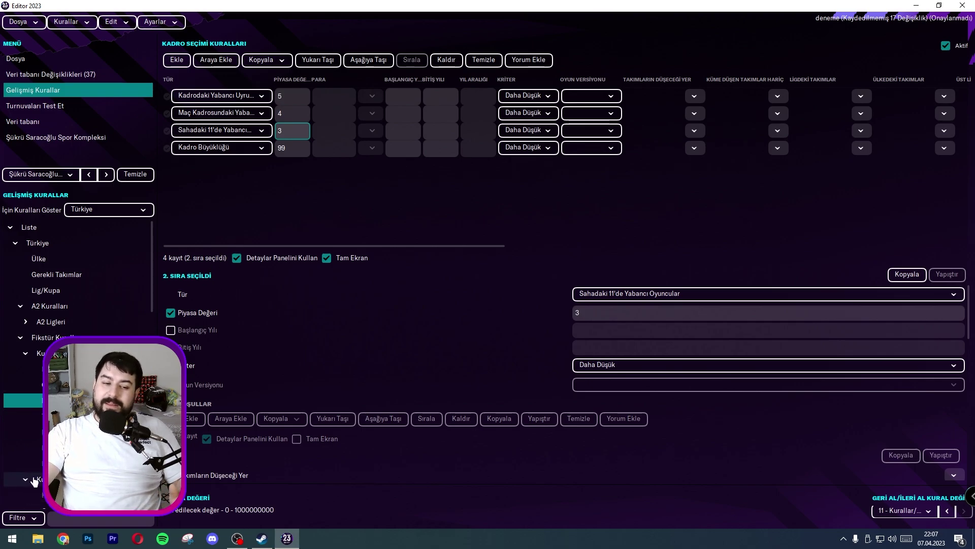
- Remove the over-25, U-25, U-23, goalkeeper and youth-contract rules from the Kadro Seçimi Kuralları of Kurallar 1 LEAGUE A
scroll(34, 457, "down", 5)
left_click(76, 297)
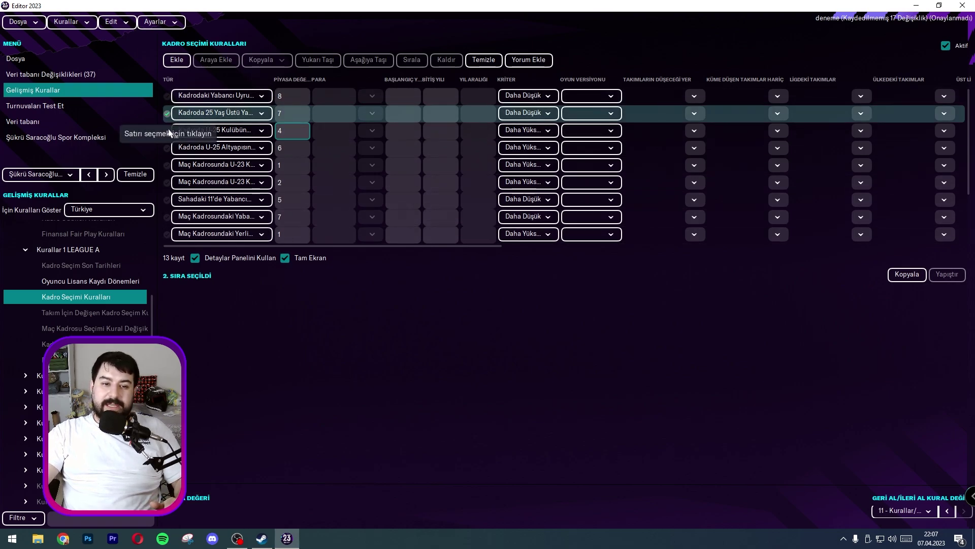
left_click_drag(169, 133, 169, 188)
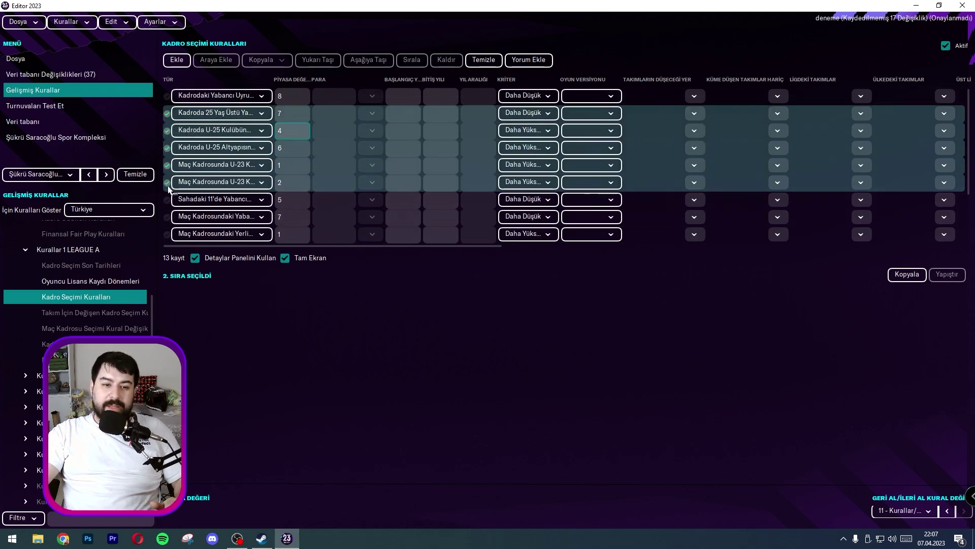
key("Delete")
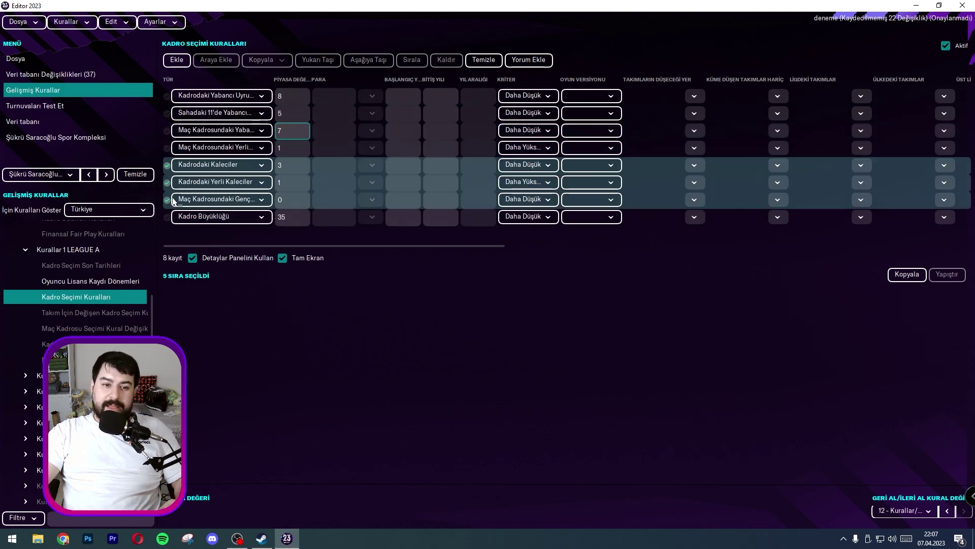
left_click(447, 60)
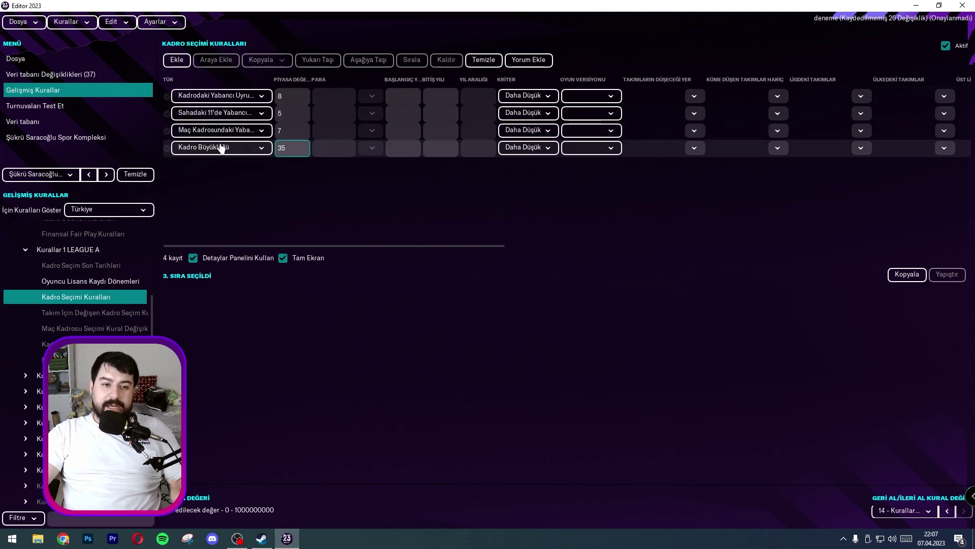
- Set the three foreign-player limits of LEAGUE A, for the squad, the starting eleven and the match squad, to 1 each
left_click(294, 98)
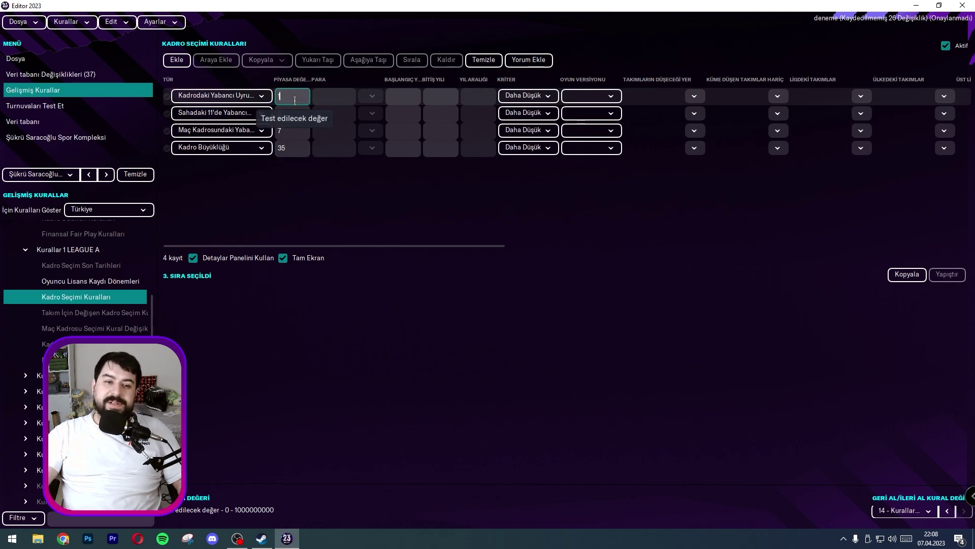
left_click(289, 114)
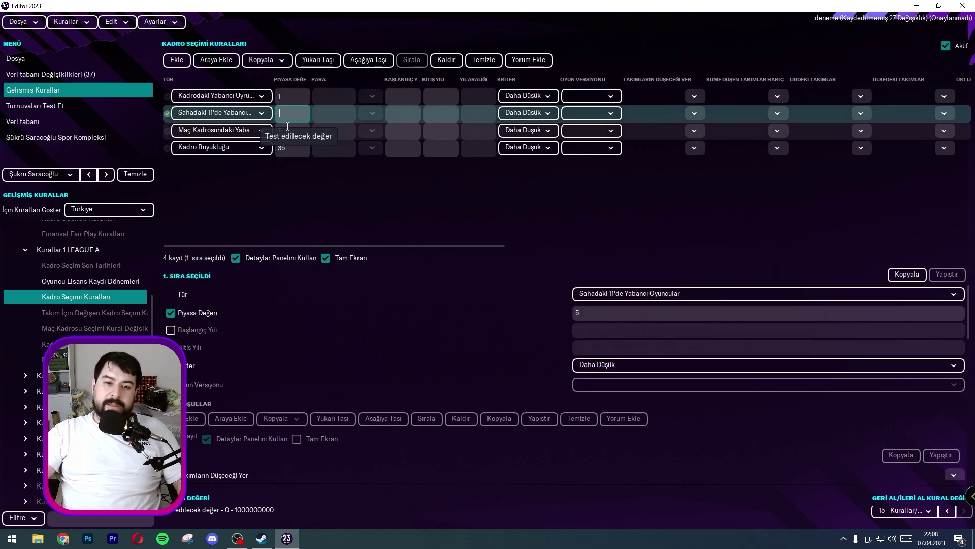
left_click(289, 130)
type("1")
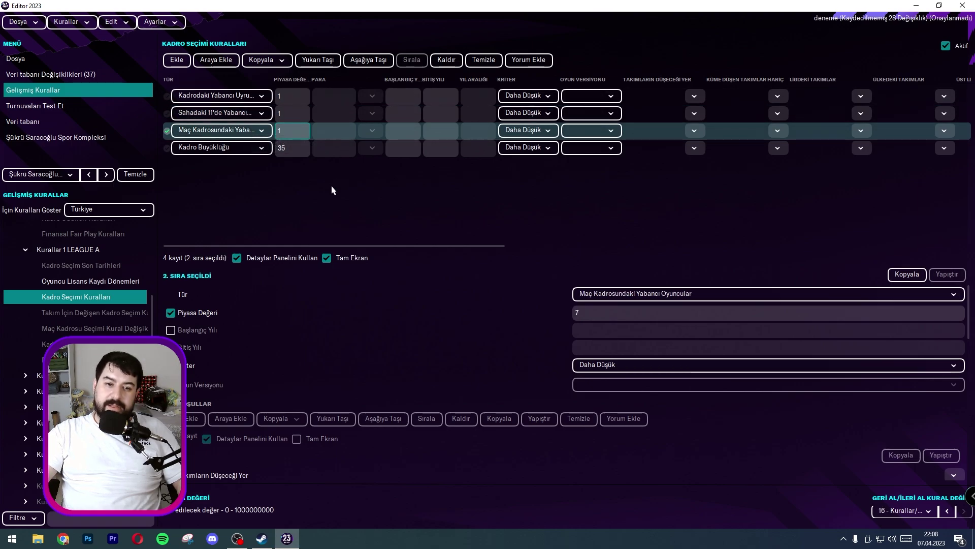
left_click(341, 215)
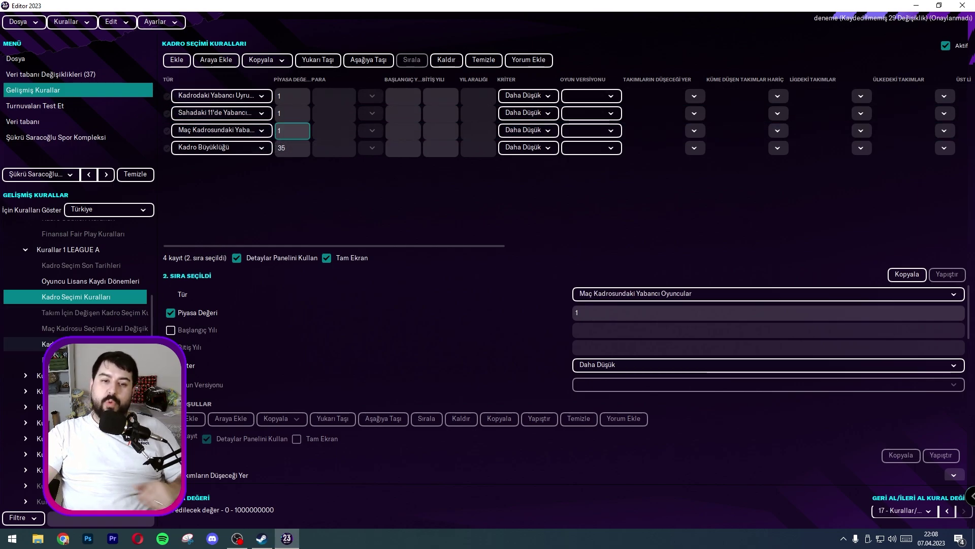
- Examine Türkiye's calendar rules: season timing, mid-season breaks, training camp intervals, start date and match times
scroll(65, 315, "up", 10)
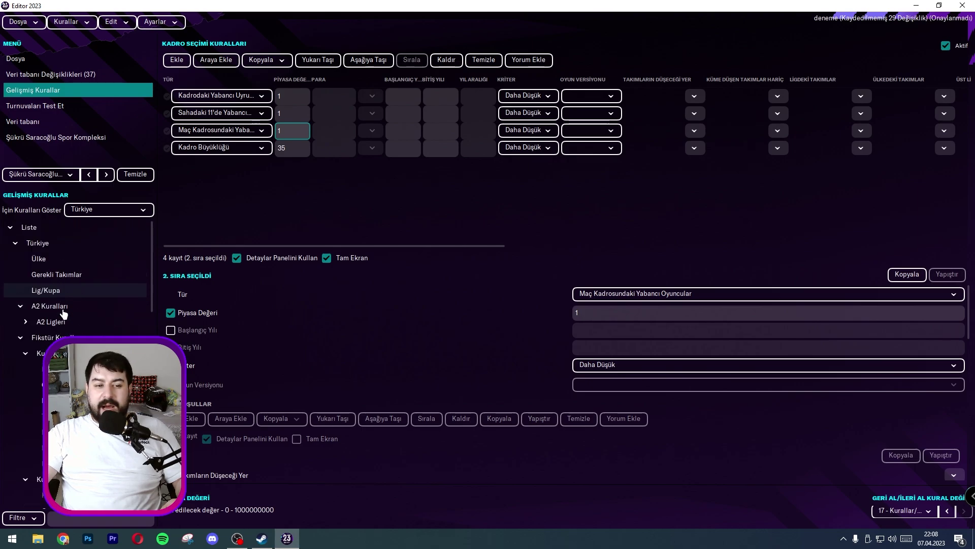
left_click(16, 244)
left_click(16, 244)
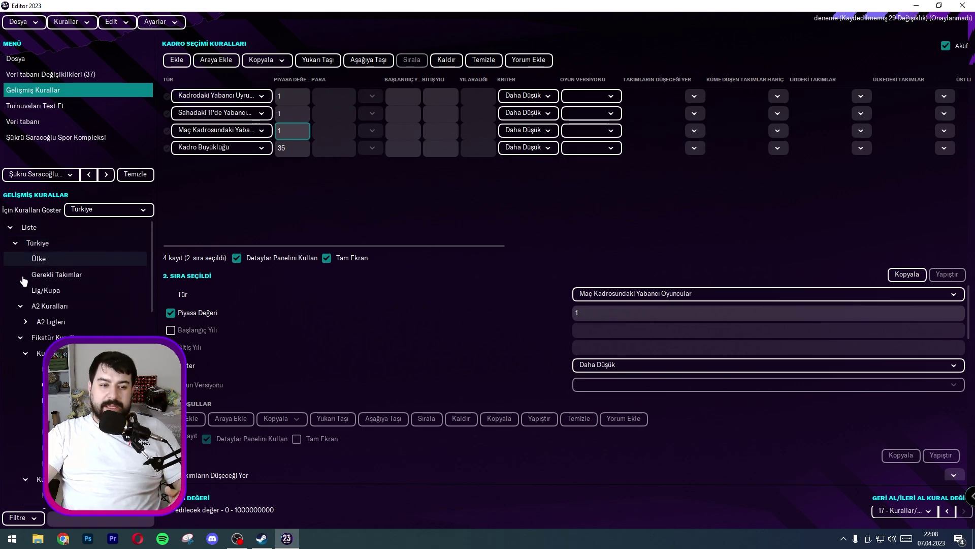
left_click(26, 352)
left_click(21, 339)
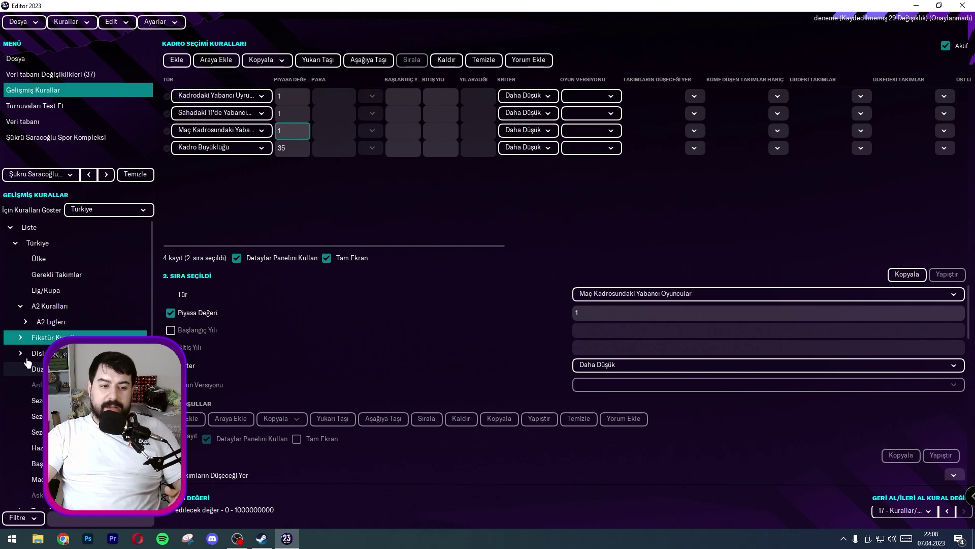
left_click(35, 416)
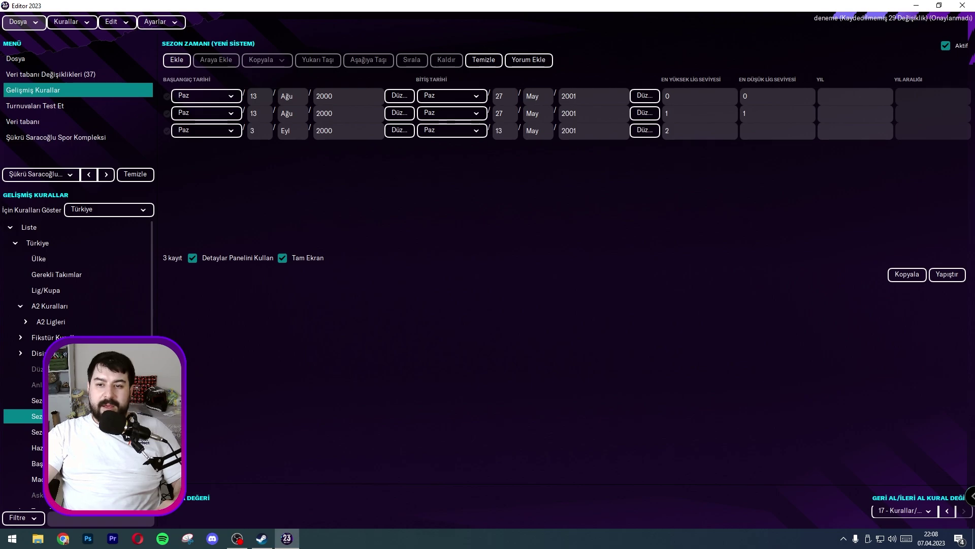
left_click(35, 448)
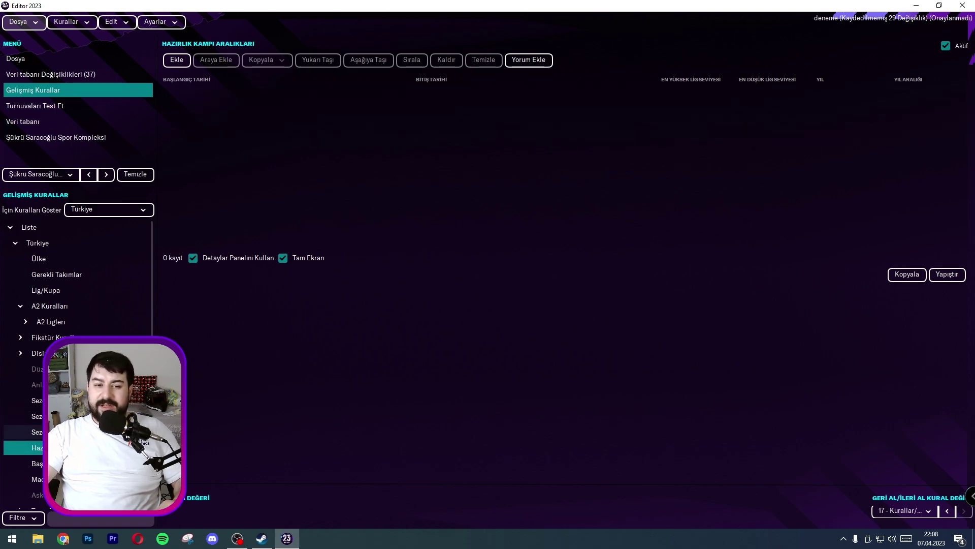
left_click(35, 432)
left_click(35, 463)
left_click(35, 479)
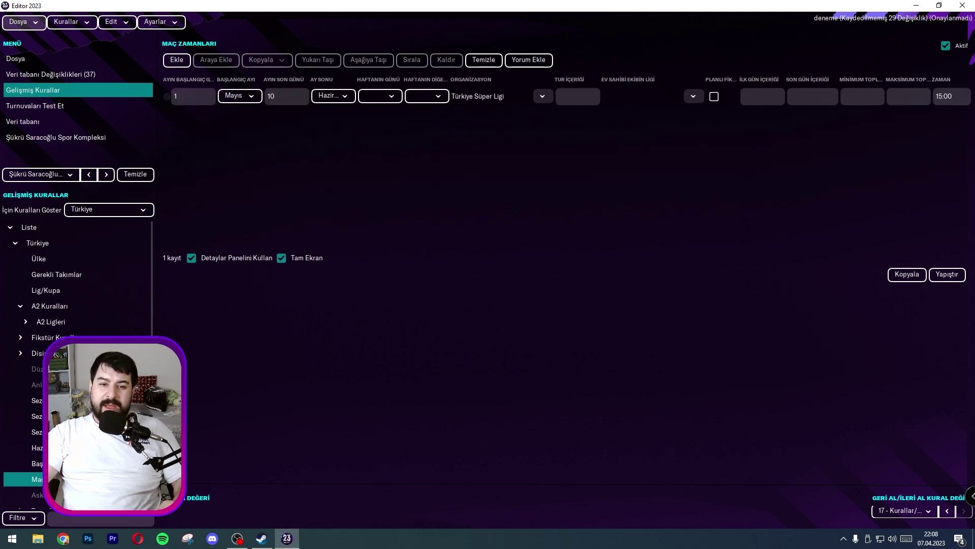
- Examine Türkiye's transfer windows, transfer, loan and contract rules, and the Ekstra Yardımcılar settings
scroll(16, 489, "down", 1)
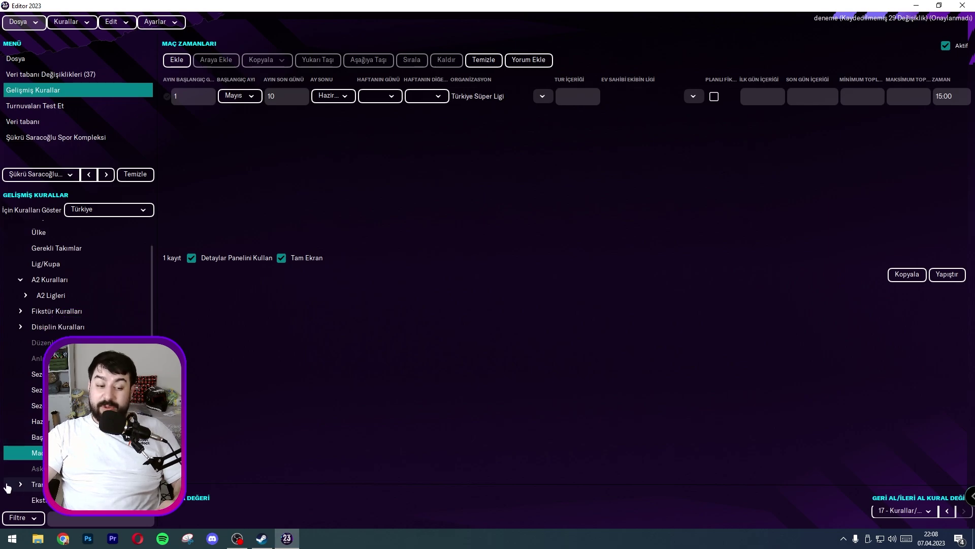
scroll(20, 489, "down", 4)
left_click(31, 389)
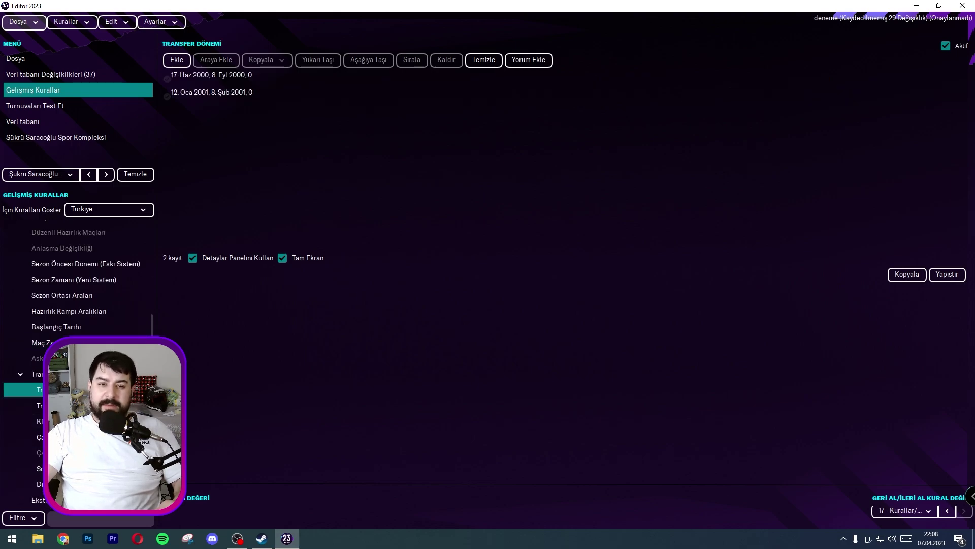
left_click(30, 405)
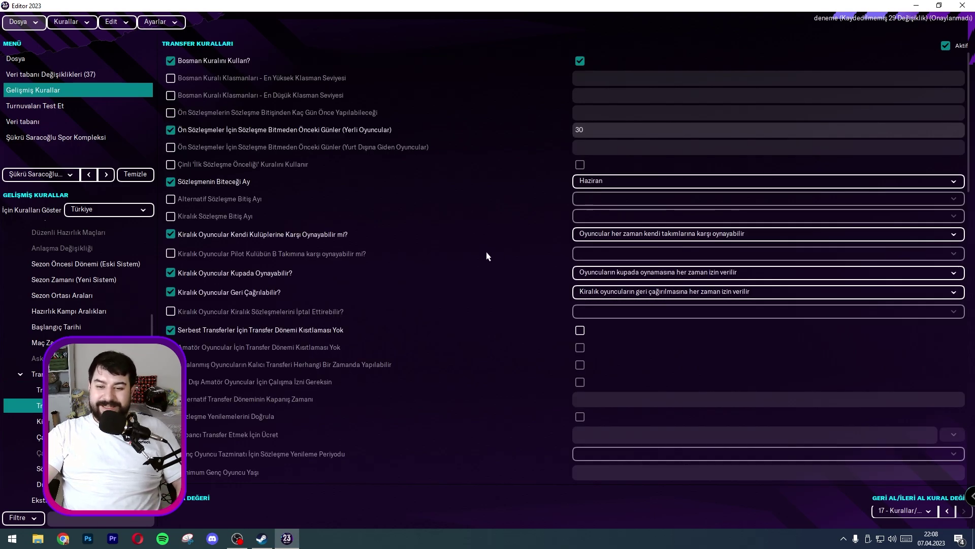
left_click(21, 437)
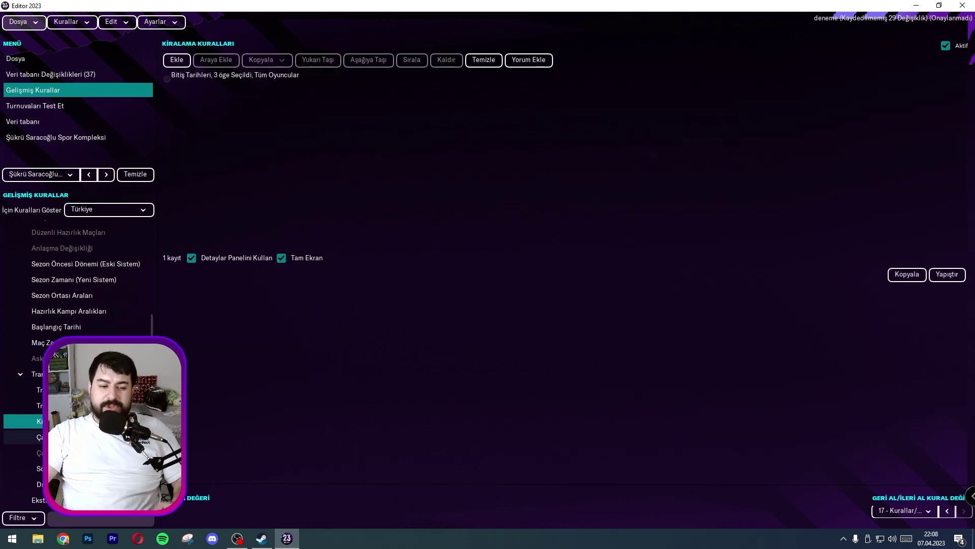
left_click(20, 468)
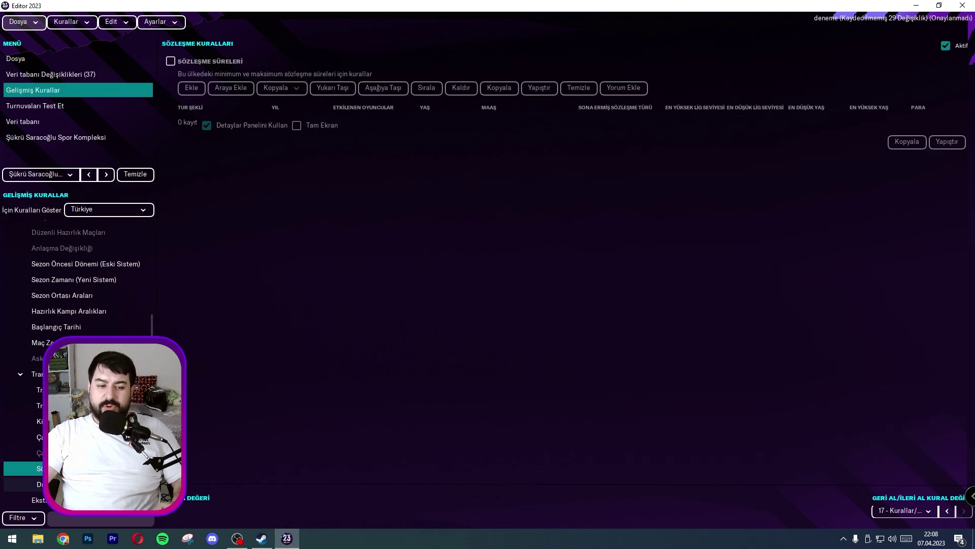
left_click(21, 484)
left_click(20, 500)
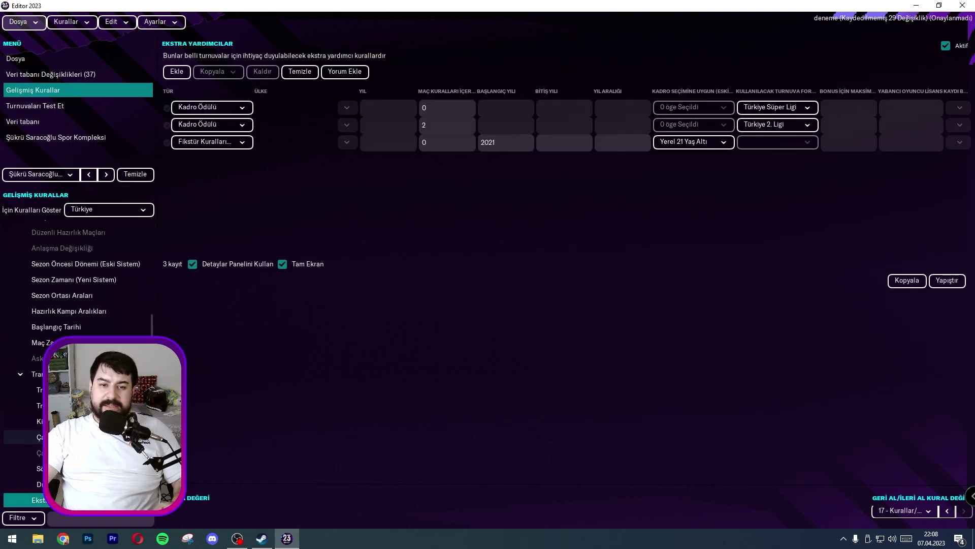
- Show the advanced rules for Türkiye Süper Ligi and expand the 18 teams (2023) rule set
left_click(20, 376)
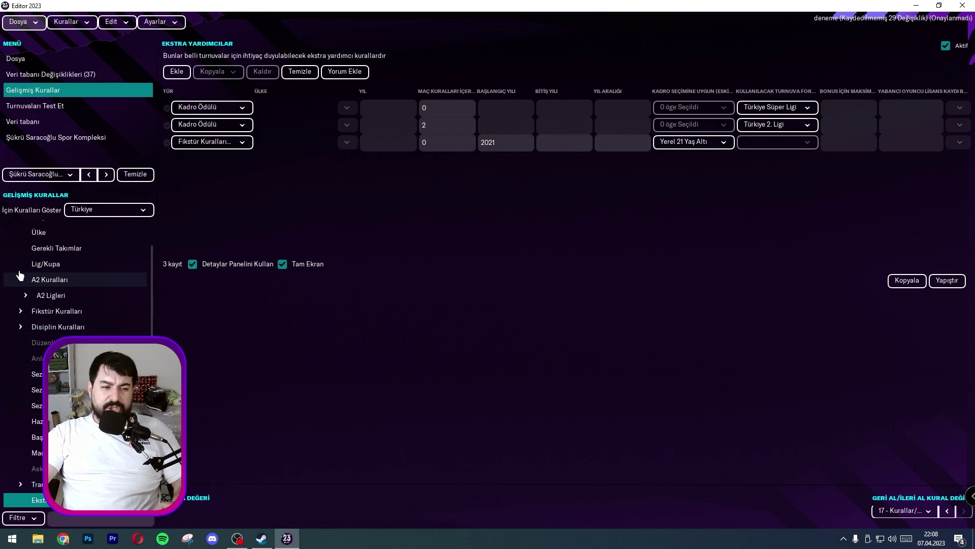
left_click(21, 313)
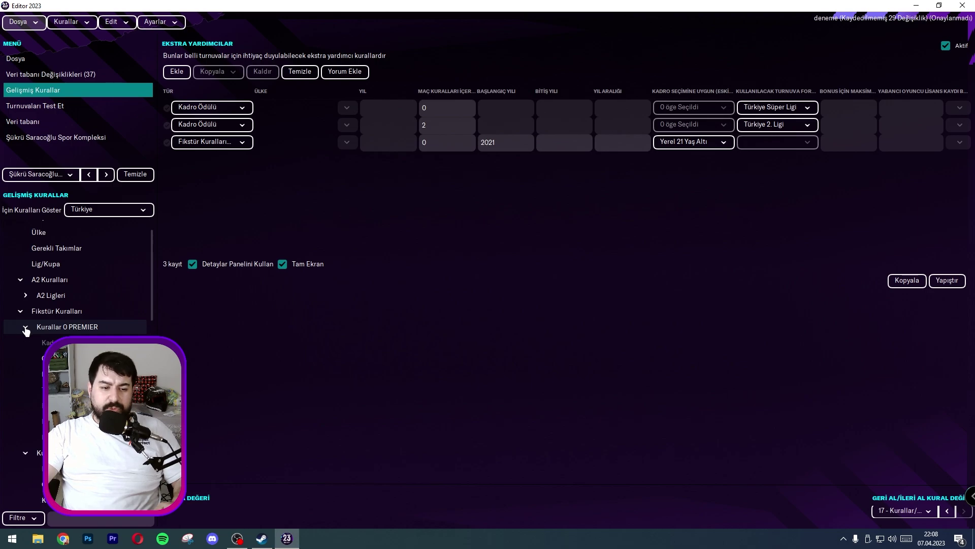
left_click(110, 210)
left_click(102, 239)
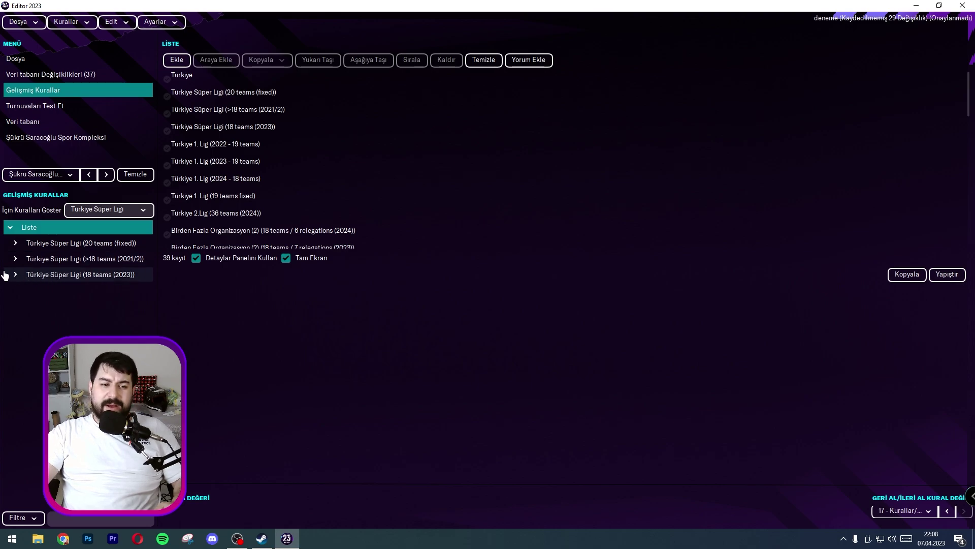
left_click(16, 275)
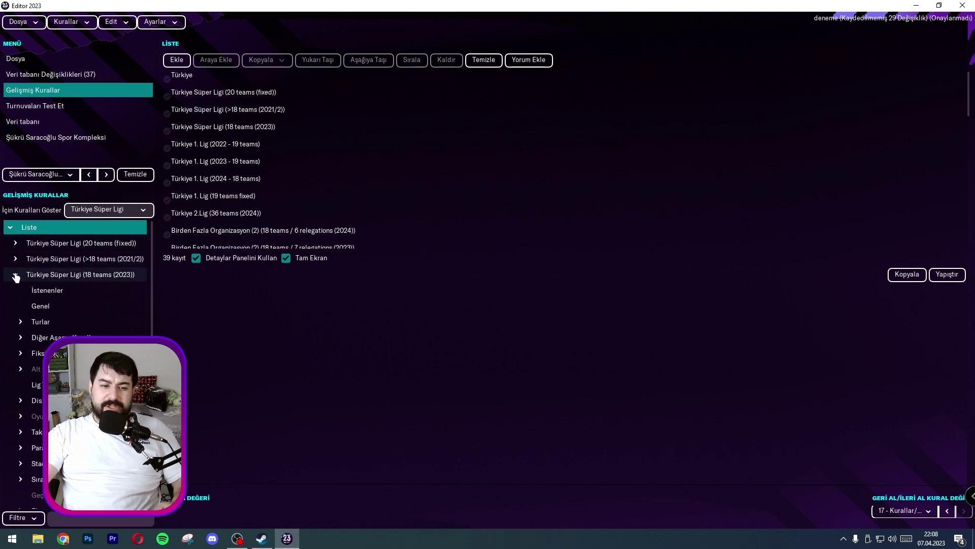
scroll(9, 457, "down", 1)
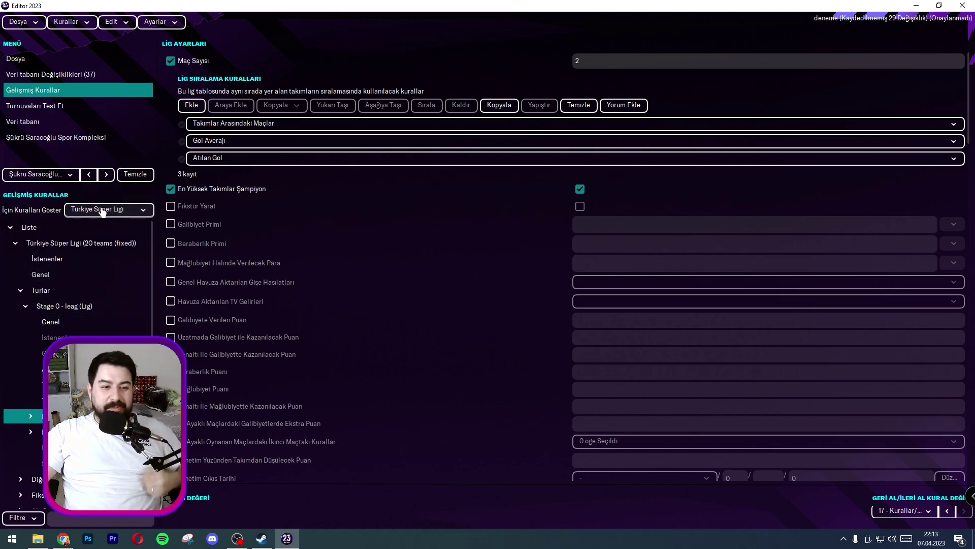
left_click(104, 211)
left_click(104, 212)
left_click(104, 212)
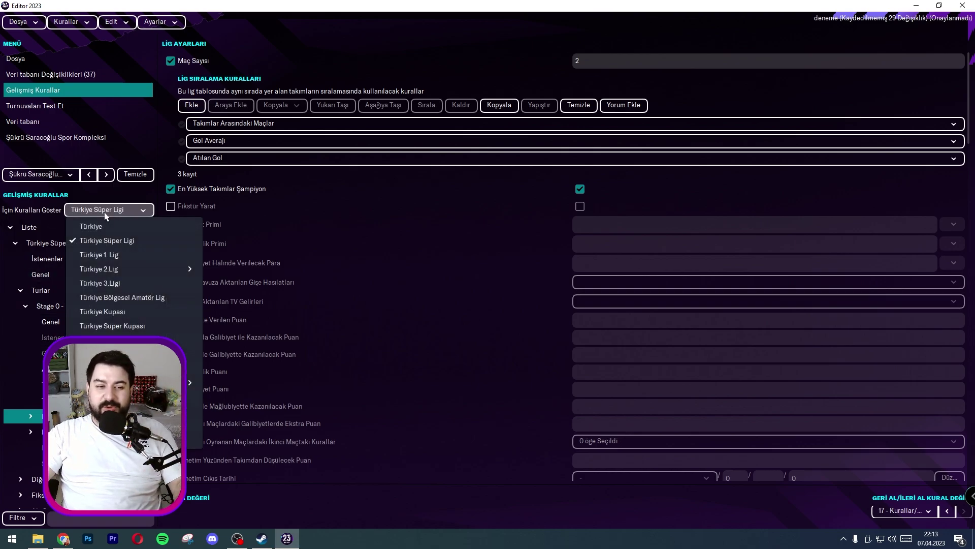
left_click(104, 212)
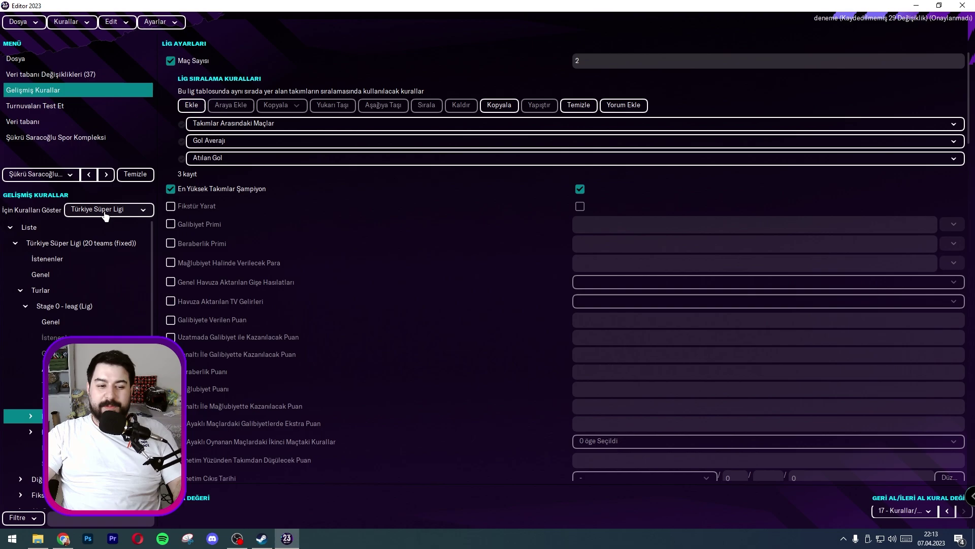
- Display the main settings of Türkiye Süper Ligi (20 teams (fixed)) and expand its Turlar section
left_click(15, 243)
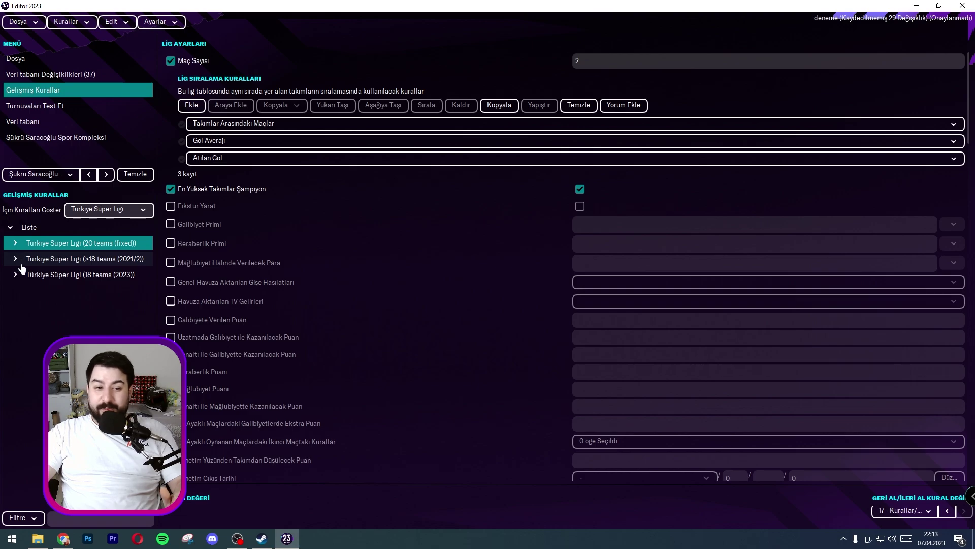
left_click(15, 244)
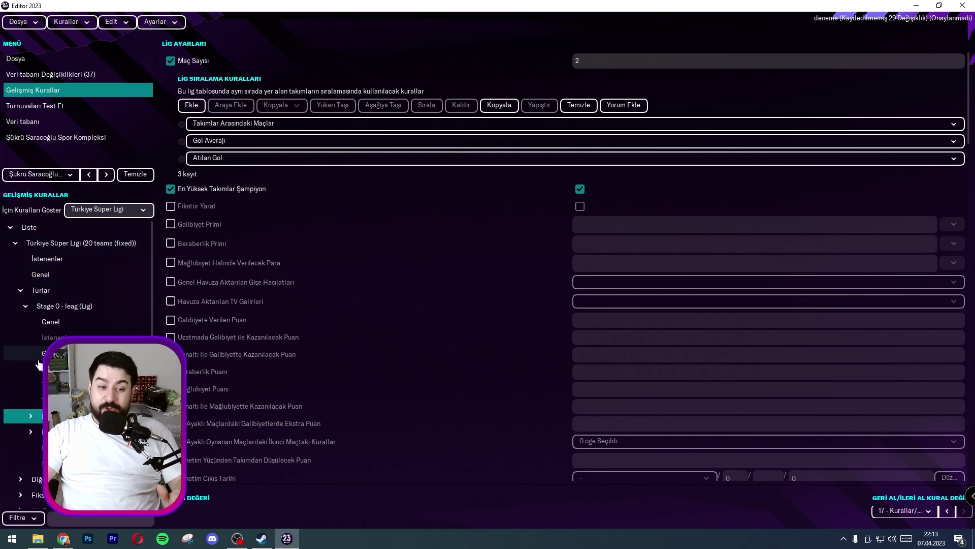
left_click(20, 290)
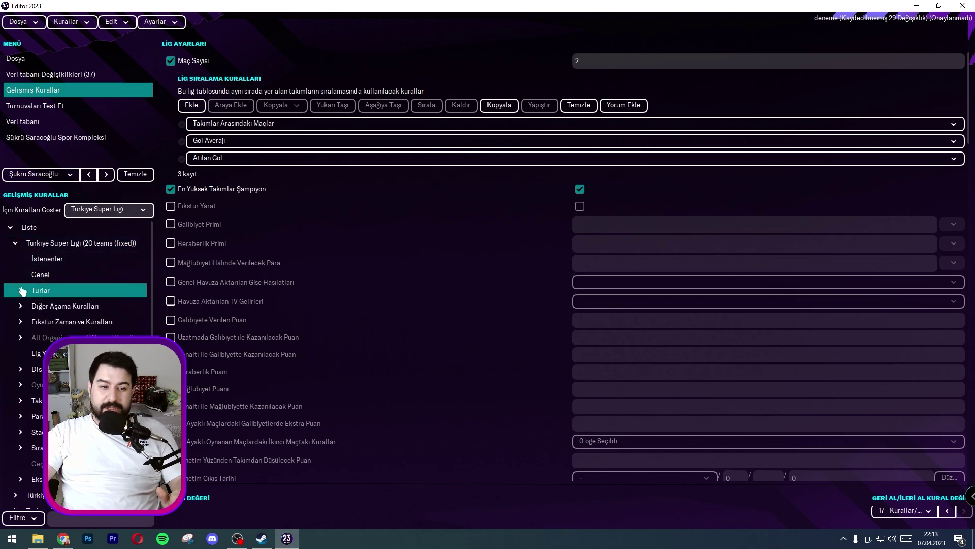
left_click(15, 245)
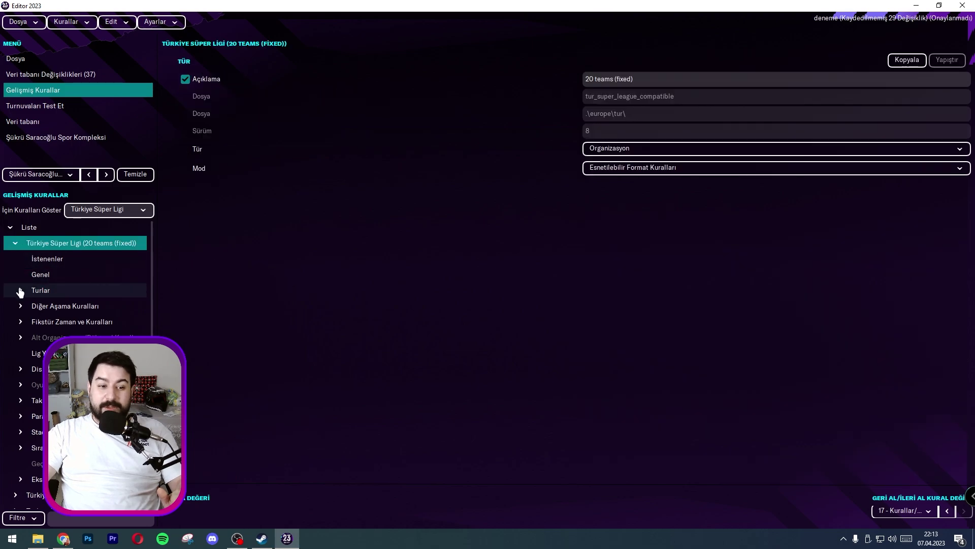
left_click(20, 291)
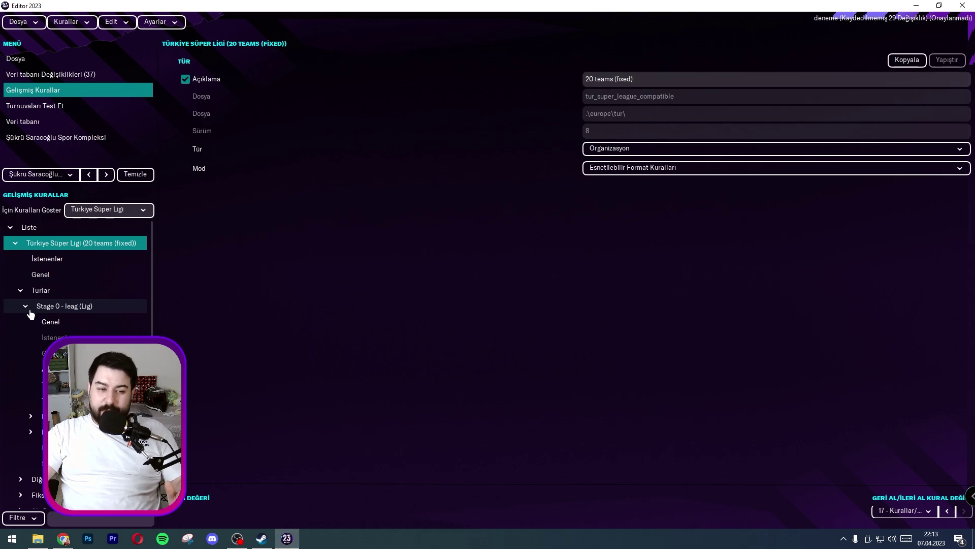
- Examine the general settings, team list and league settings of Stage 0 in the 20 teams (fixed) rules
left_click(32, 320)
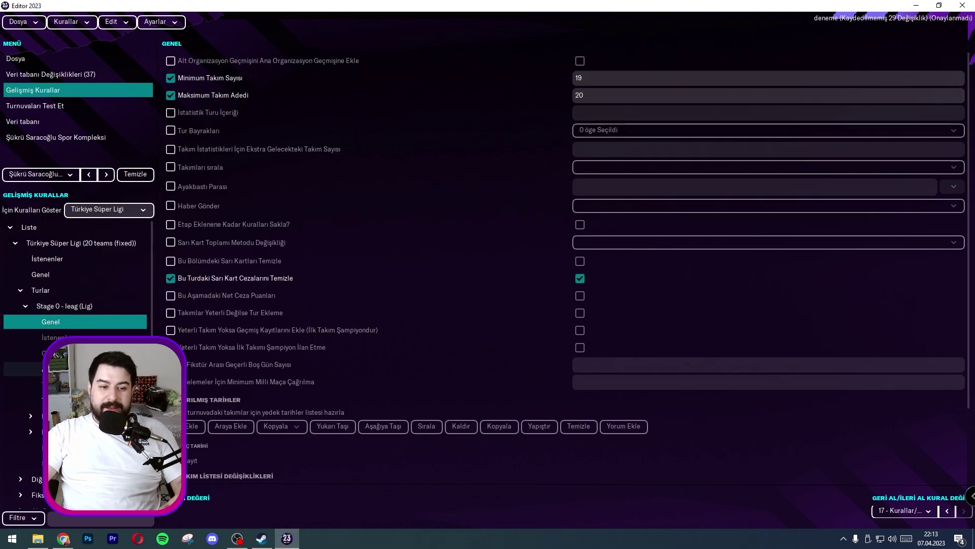
left_click(31, 400)
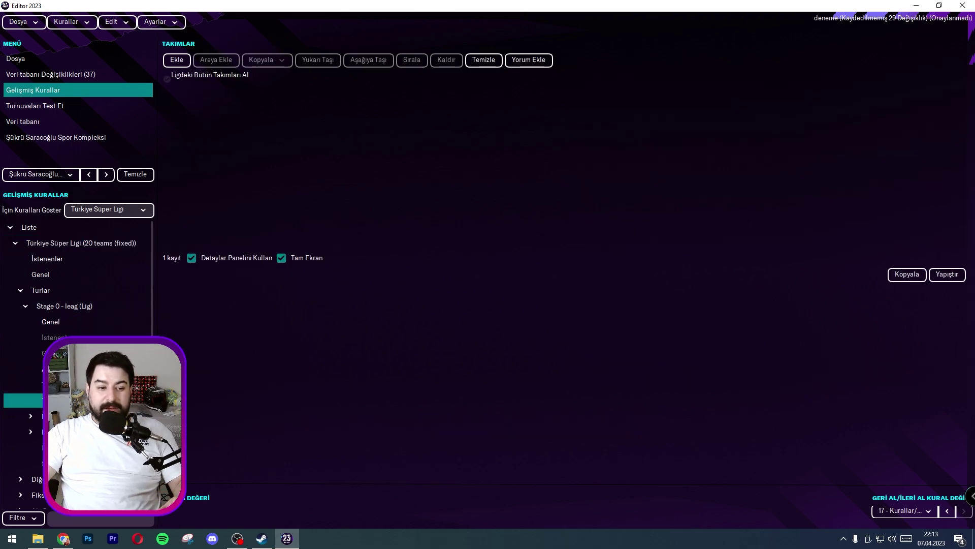
left_click(30, 418)
left_click(20, 415)
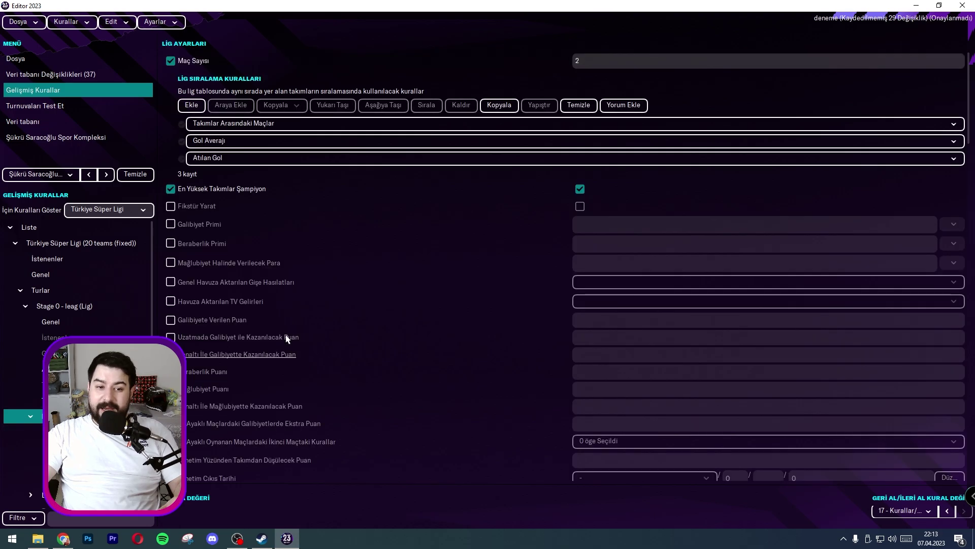
- Set Yedek Oyuncu Kuralları to "10 oyuncuda 5 değişiklik hakkı (maç en fazla 3 kez duraklatılabilir) + Uzatmalarda 1 Oyuncu Değişikliği Hakkı Daha"
scroll(325, 315, "down", 5)
scroll(558, 345, "down", 8)
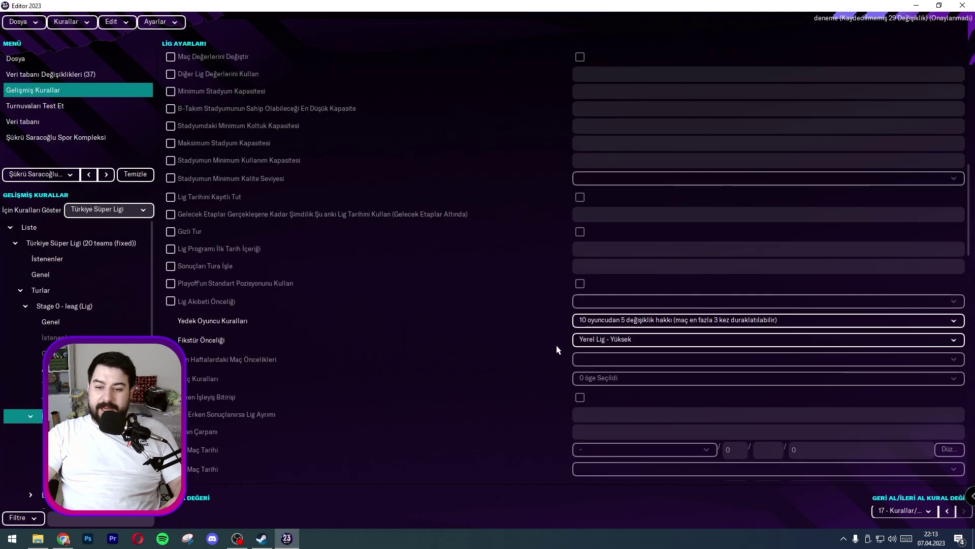
left_click(663, 234)
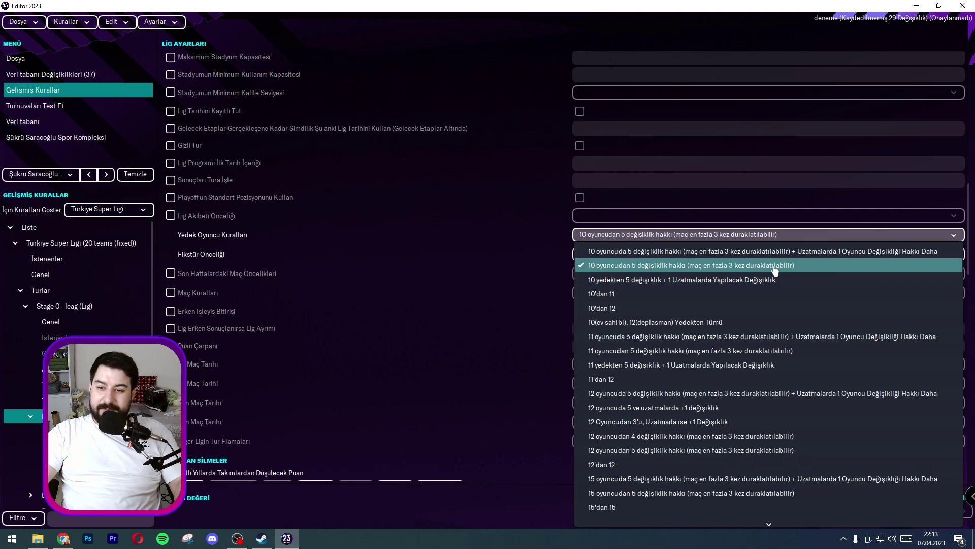
left_click(835, 253)
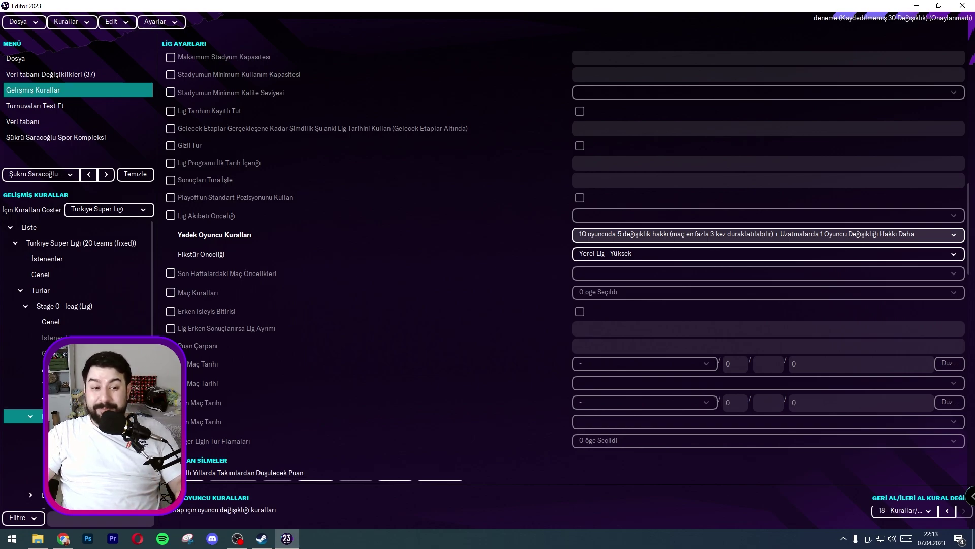
- Collapse the 20 teams (fixed) rules, show Türkiye's national rules and expand their transfer section
scroll(76, 305, "down", 3)
left_click(26, 279)
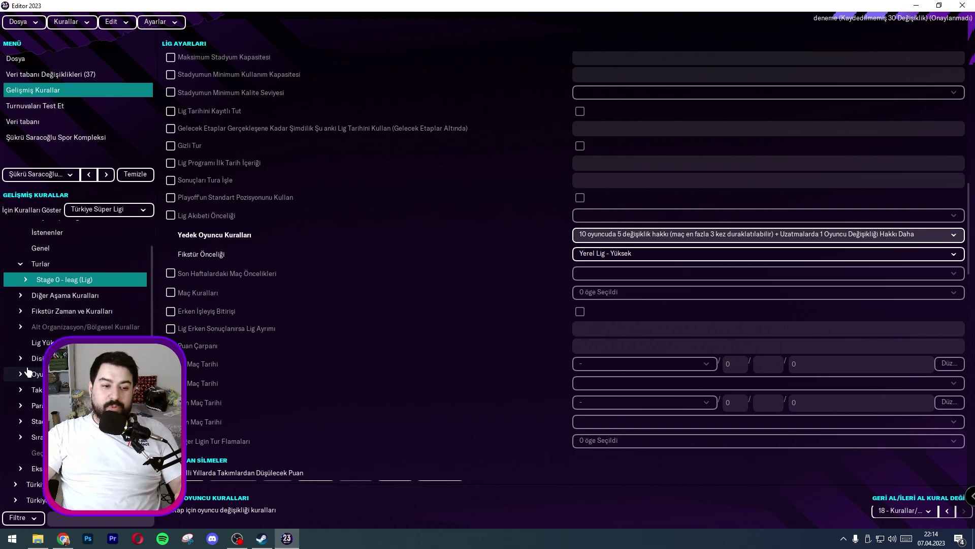
scroll(76, 305, "up", 5)
left_click(16, 243)
left_click(114, 209)
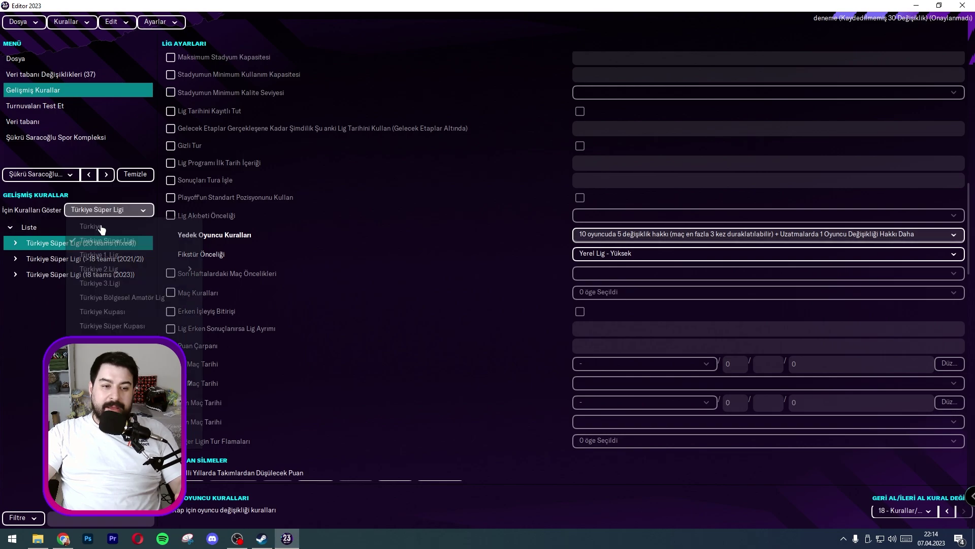
left_click(101, 229)
left_click(20, 246)
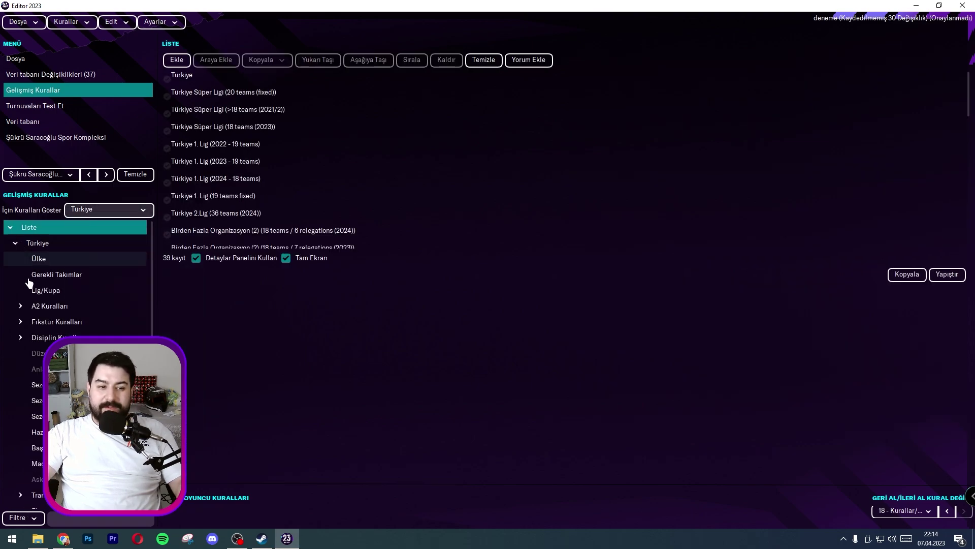
scroll(29, 283, "down", 1)
left_click(20, 484)
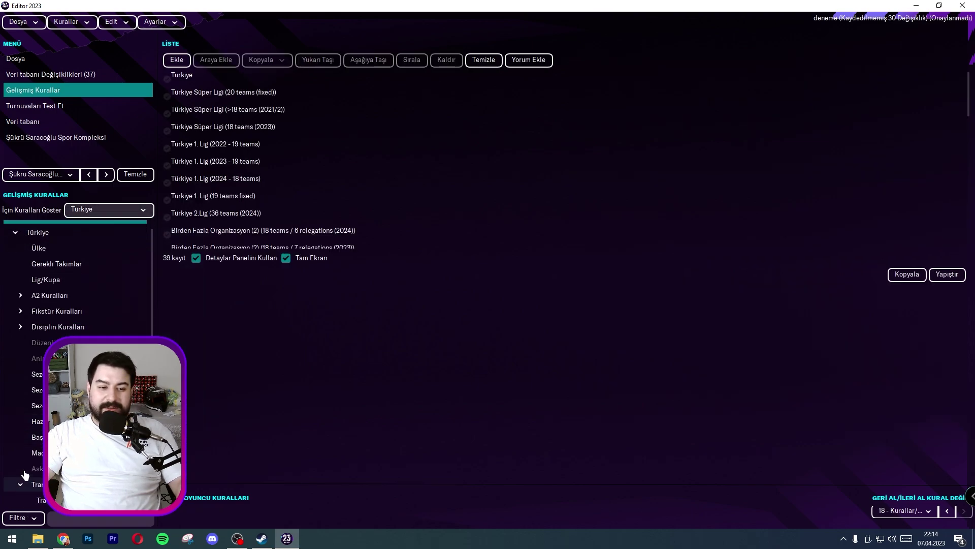
- Add a Başlangıçtaki TV Parası entry of €115,991,735 to the money rules of Türkiye Süper Ligi (20 teams (fixed))
left_click(109, 215)
left_click(87, 238)
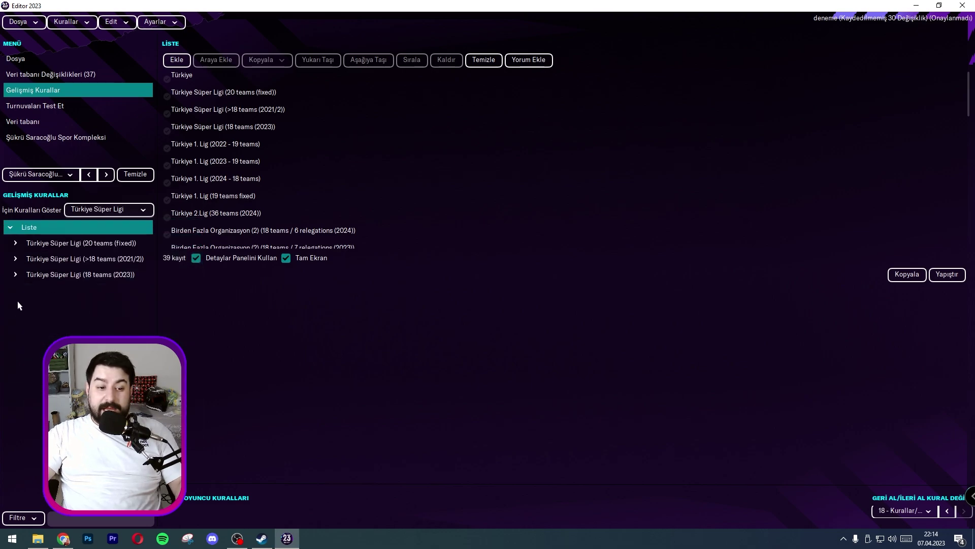
left_click(15, 243)
scroll(17, 435, "down", 1)
left_click(20, 405)
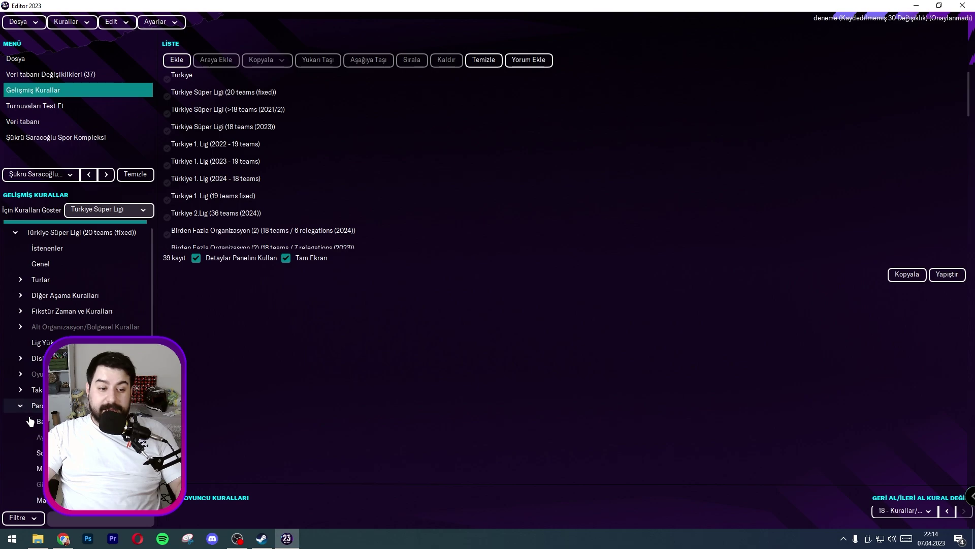
left_click(29, 421)
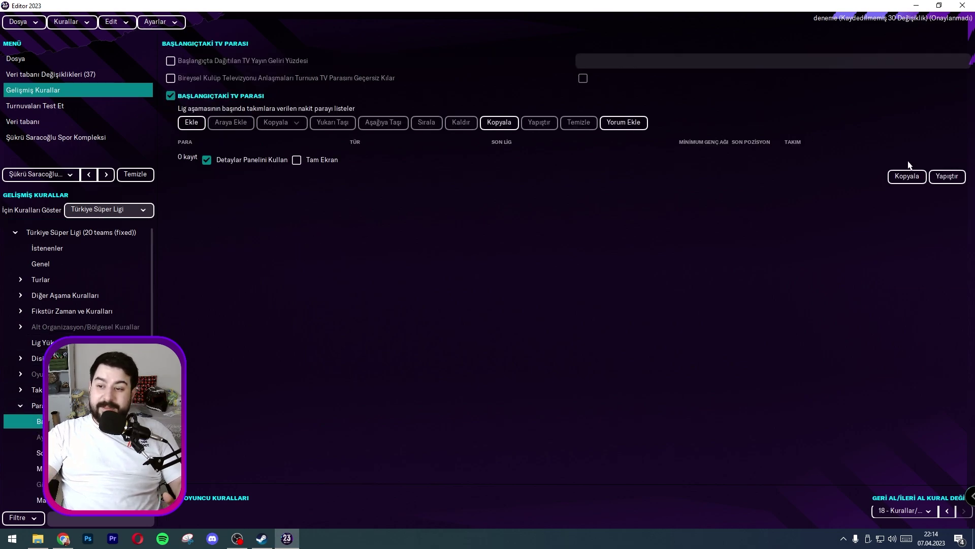
left_click(192, 122)
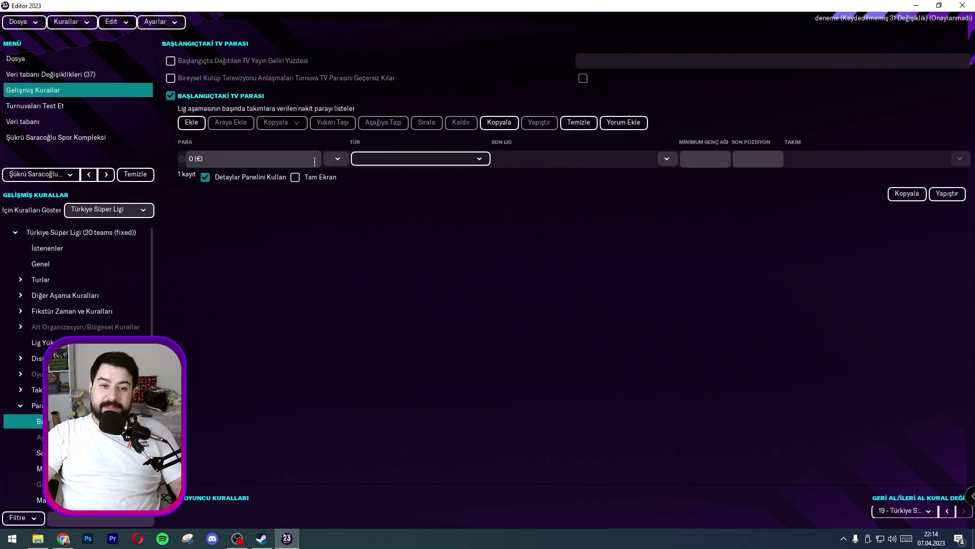
left_click(305, 160)
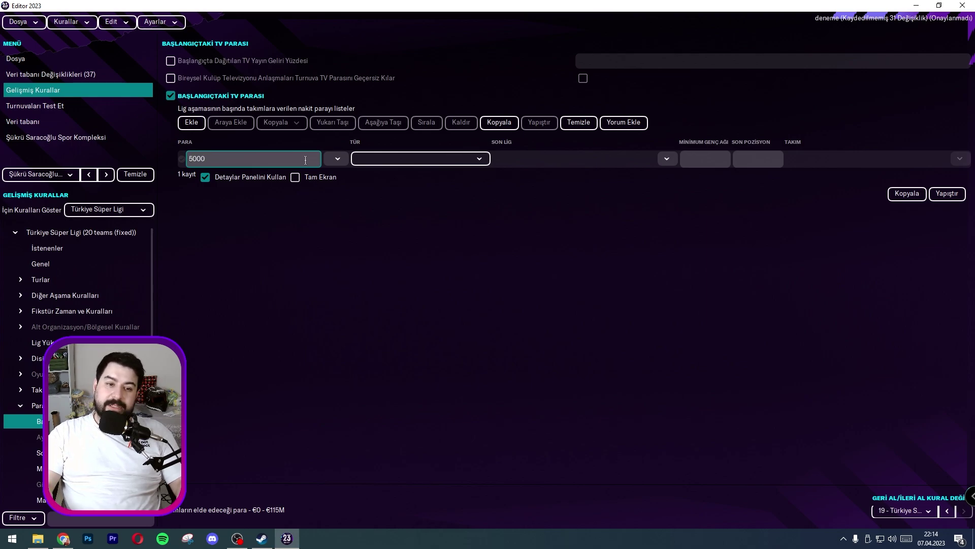
key("Return")
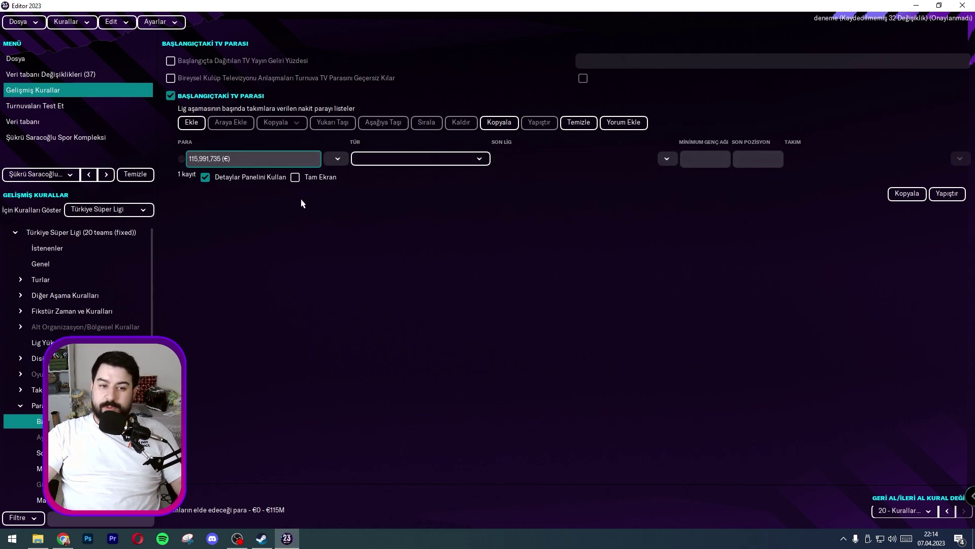
- Activate Ayakbastı Parası and add a payment entry of €5,000,000
left_click(76, 437)
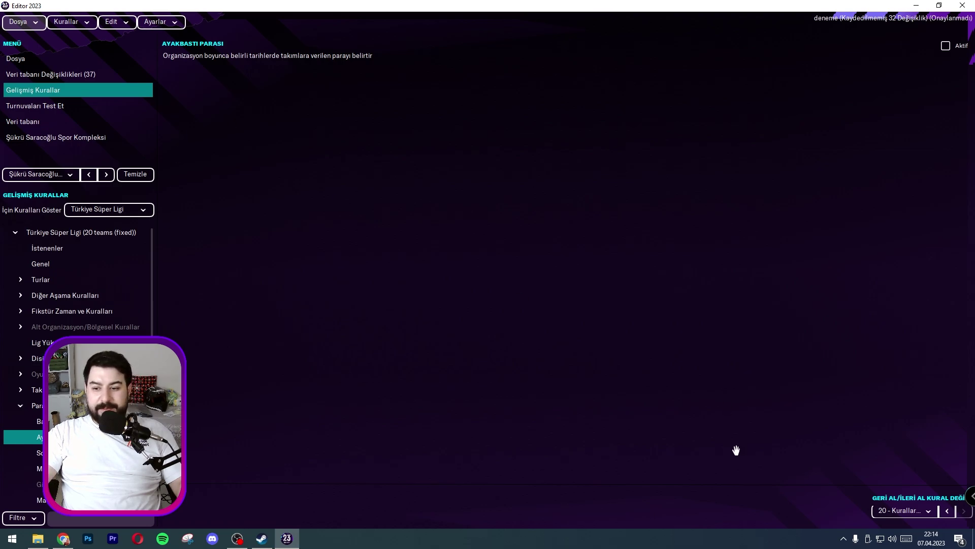
left_click(946, 46)
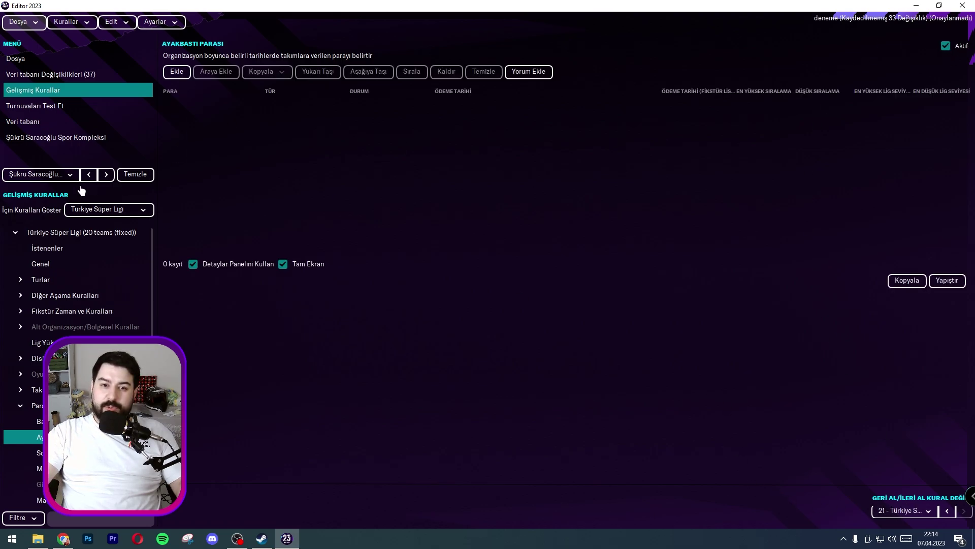
left_click(187, 76)
left_click(219, 107)
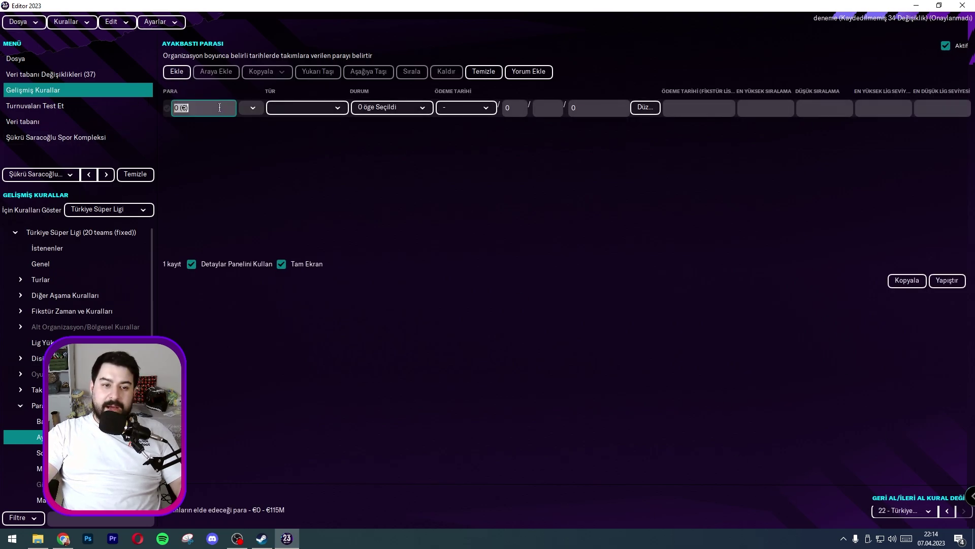
type("5,000,000")
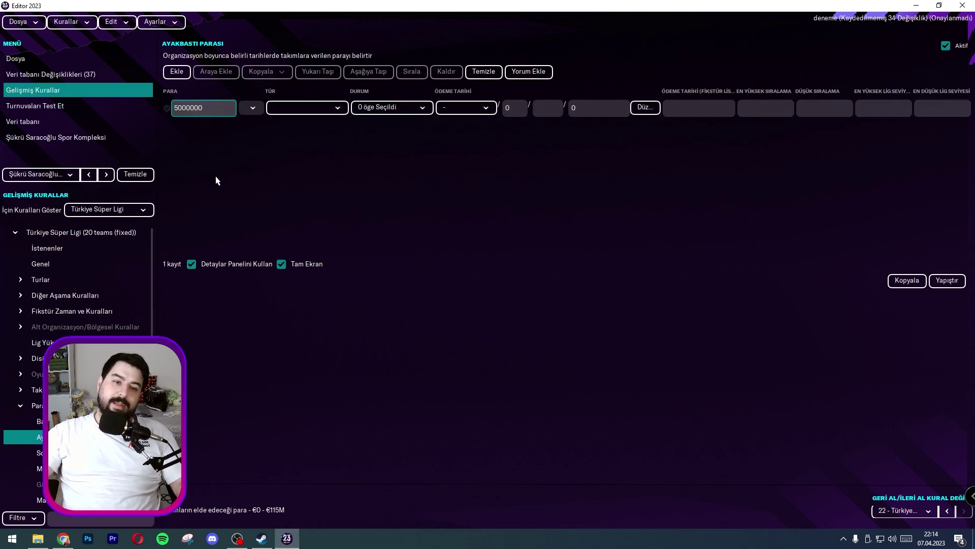
key("Return")
- Add a prize entry to Son Sıralama Parası and open its currency choices
left_click(41, 452)
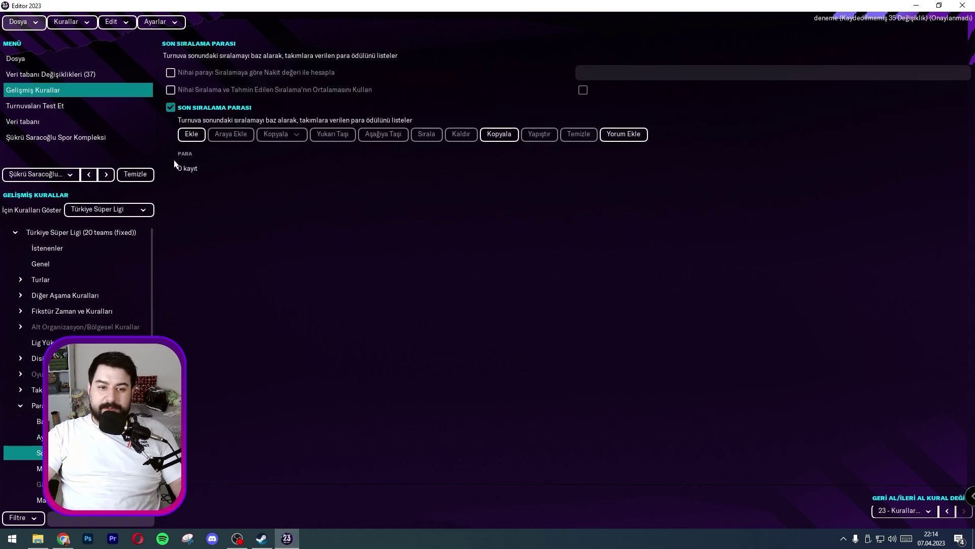
left_click(192, 134)
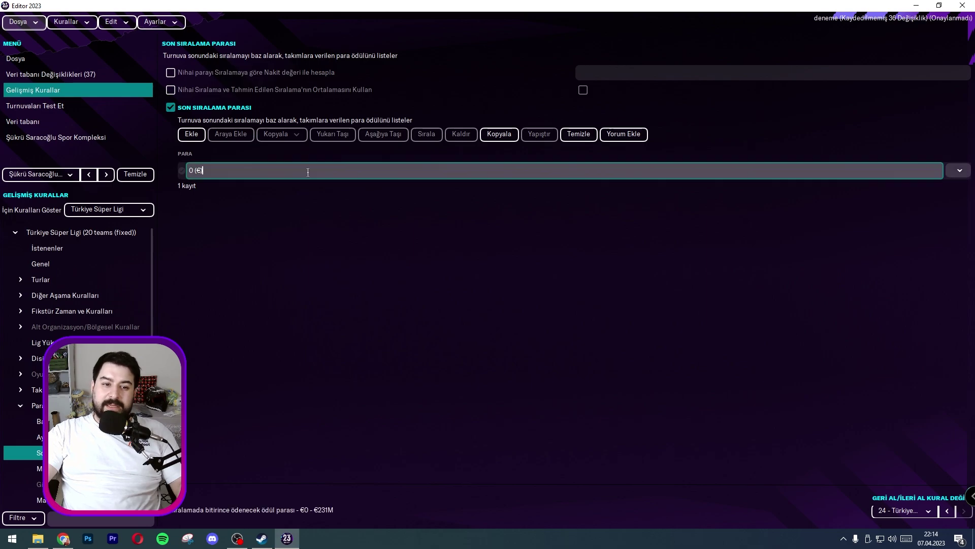
left_click(960, 170)
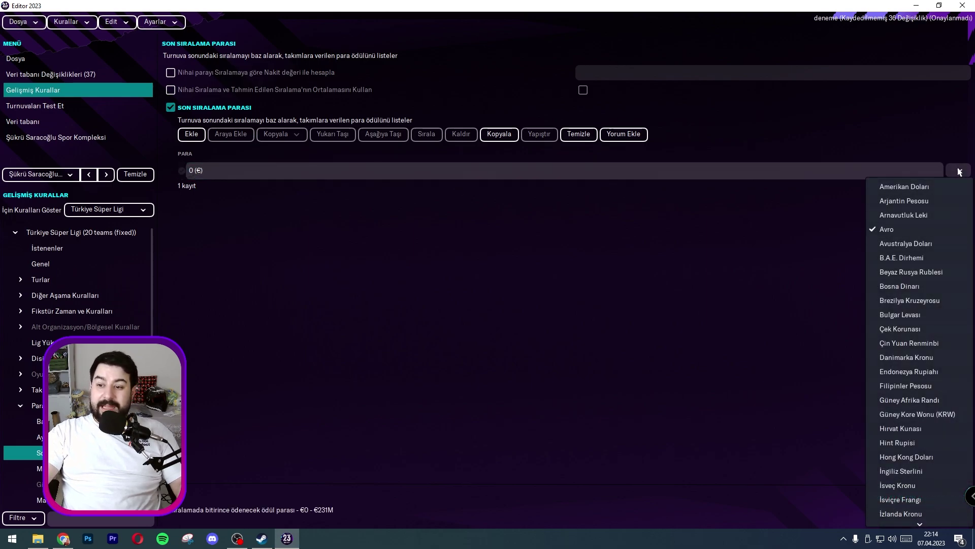
- Add an entry of €500,000 to the per-match TV income (Maç Başın TV Geliri)
left_click(38, 468)
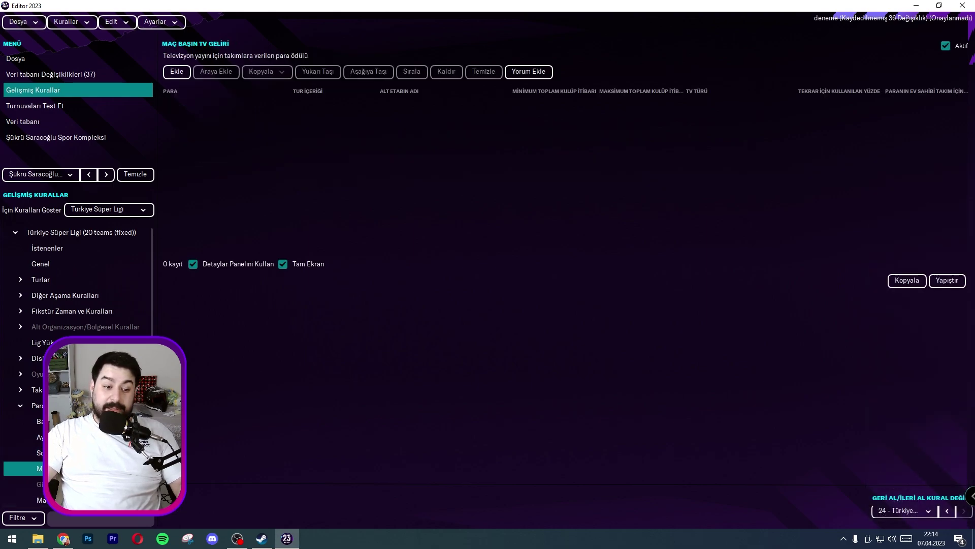
left_click(177, 72)
left_click(220, 111)
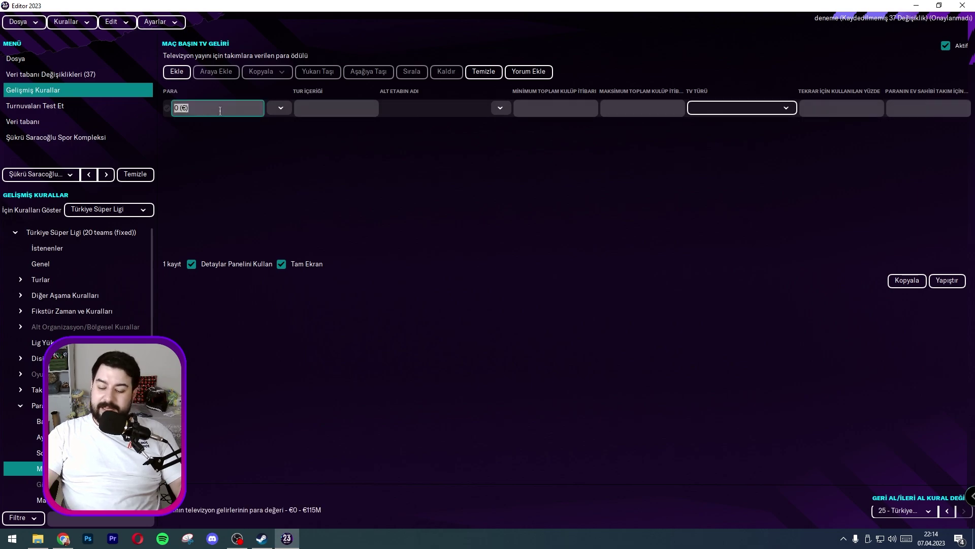
key("Return")
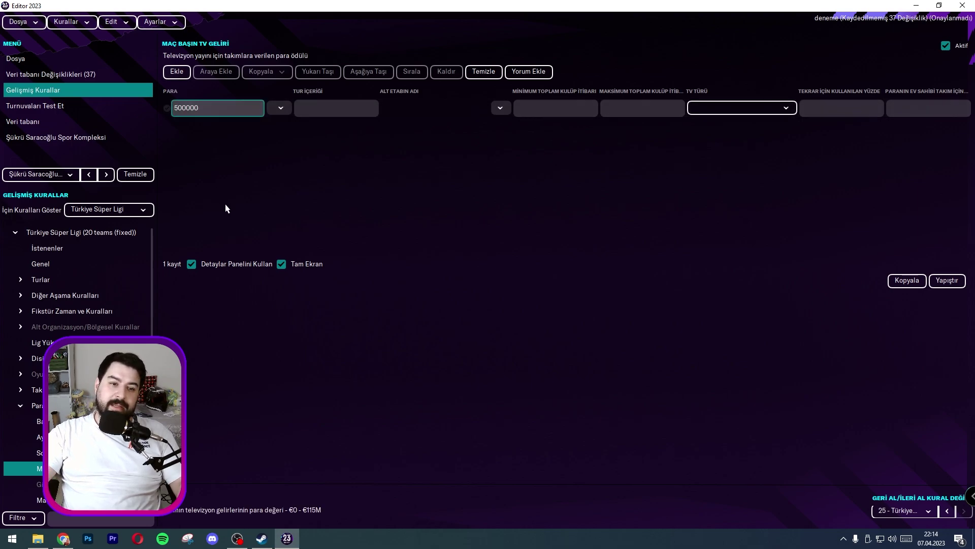
- Examine the gate receipt rules (Gişe Gelirleri Kuralları) and the per-match payments (Maç İçin Ödenecek Para)
left_click(20, 484)
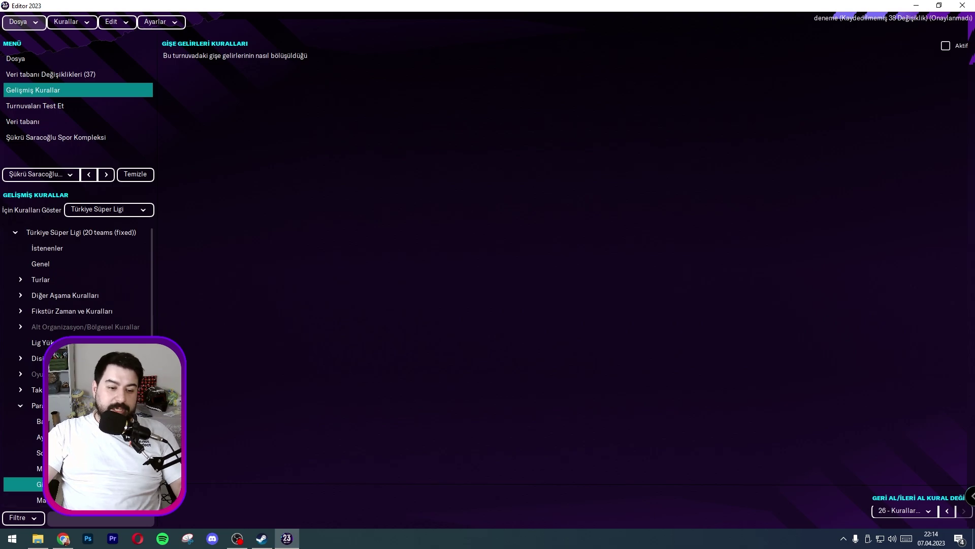
scroll(20, 443, "down", 3)
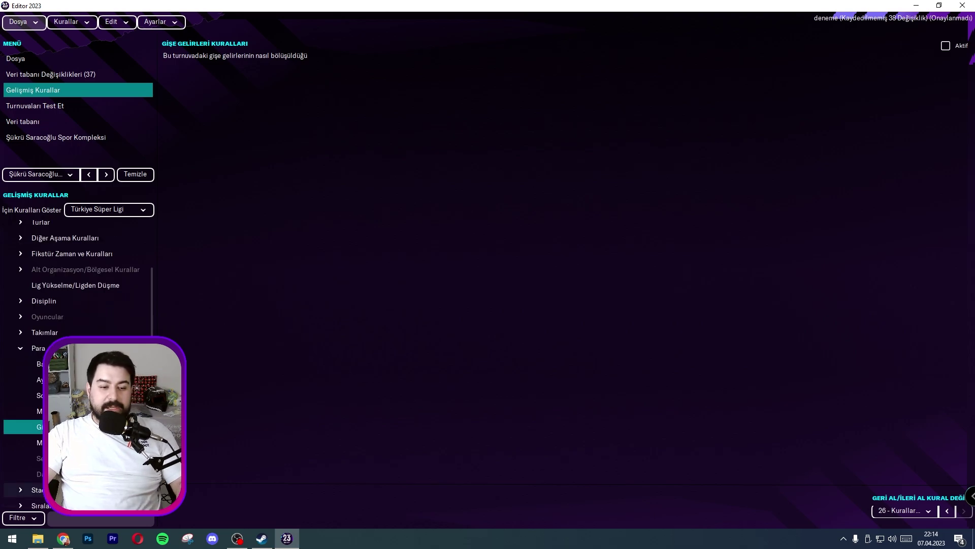
left_click(20, 458)
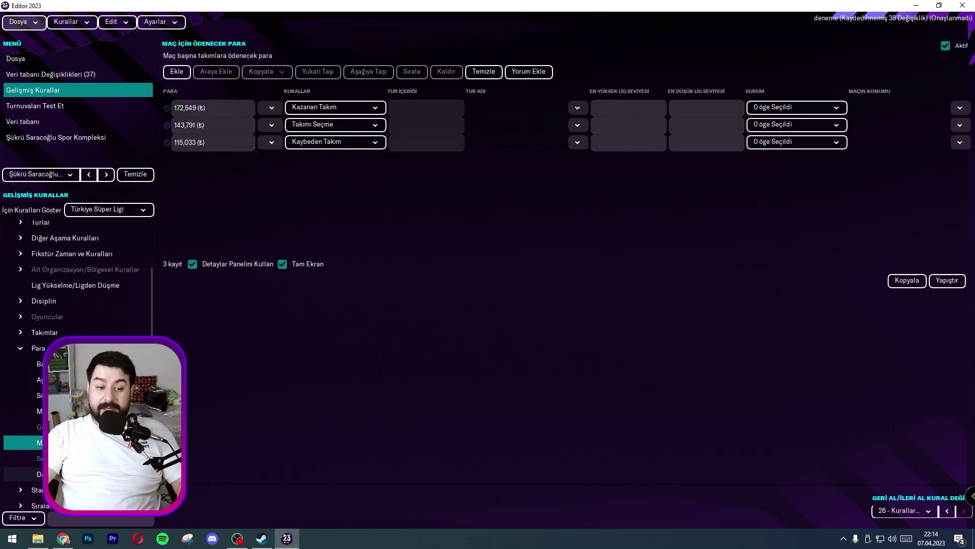
- Activate Dayanışma Ödemeleri, enable its Kurallar and select "Geçen sene bu klasmana düşen takımlara ödeme yok"
left_click(20, 474)
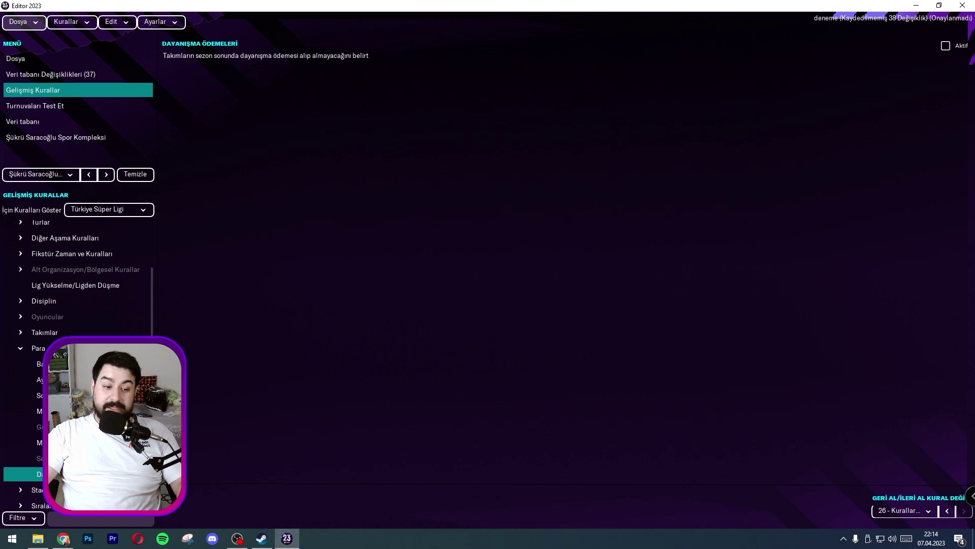
left_click(946, 46)
left_click(170, 72)
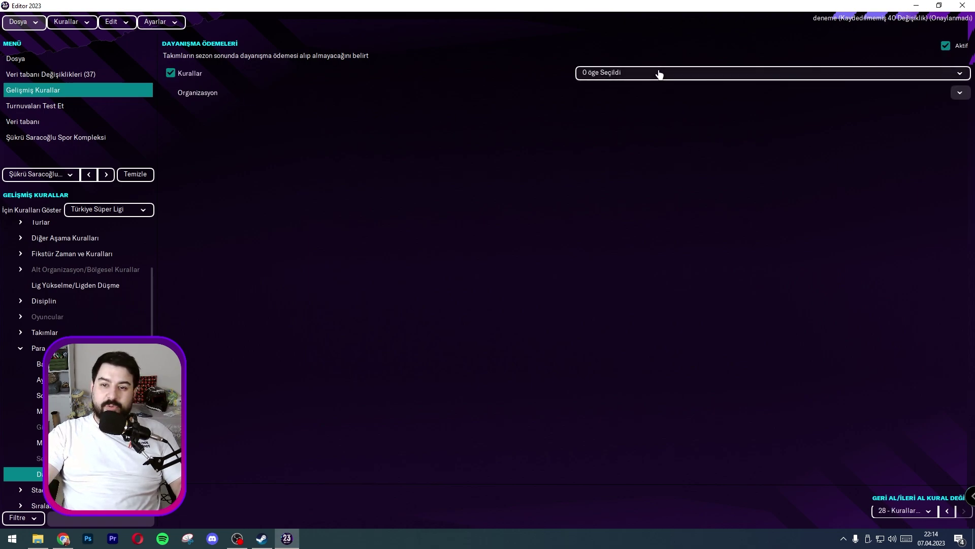
left_click(657, 72)
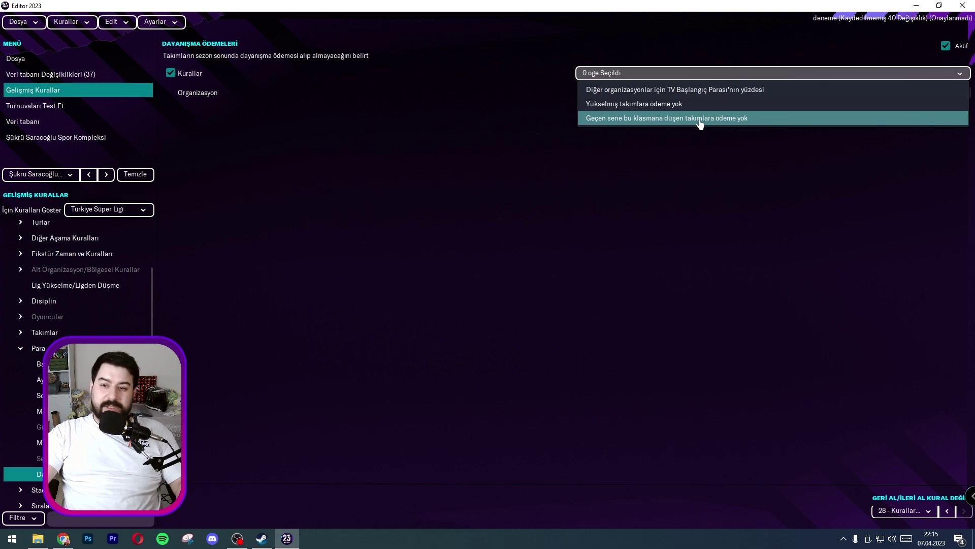
left_click(699, 121)
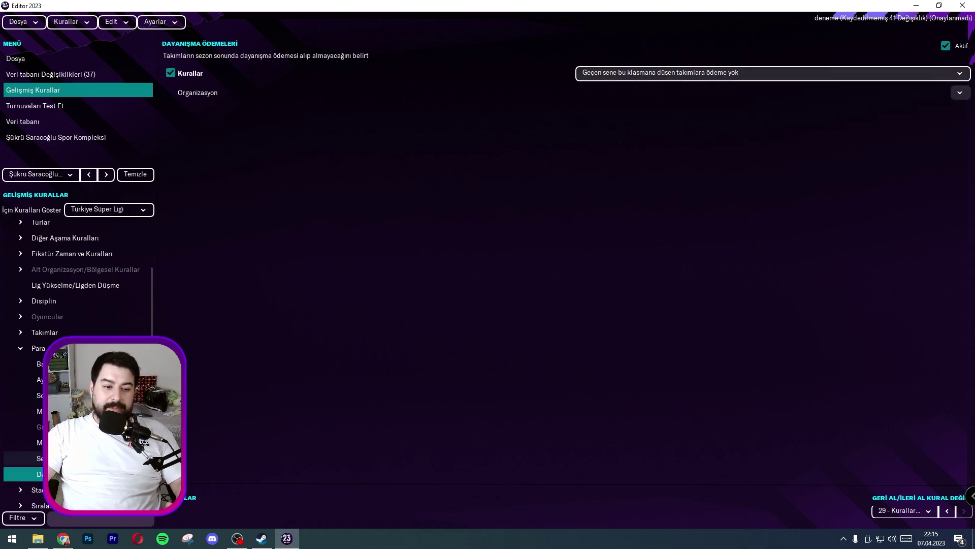
- Enable Geçerli olacak yıl sayısı in the Sezonluk Para Ödülünü Çarp settings
left_click(23, 458)
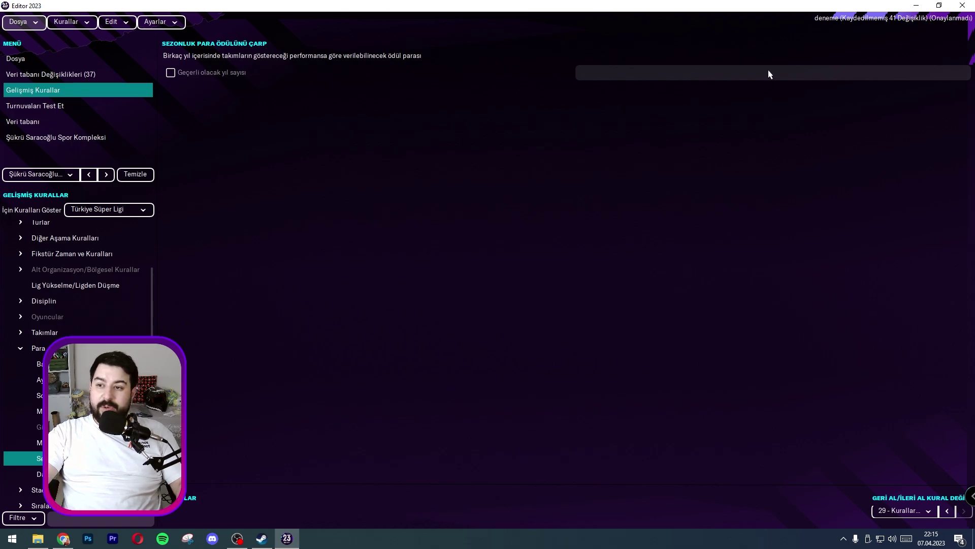
left_click(170, 73)
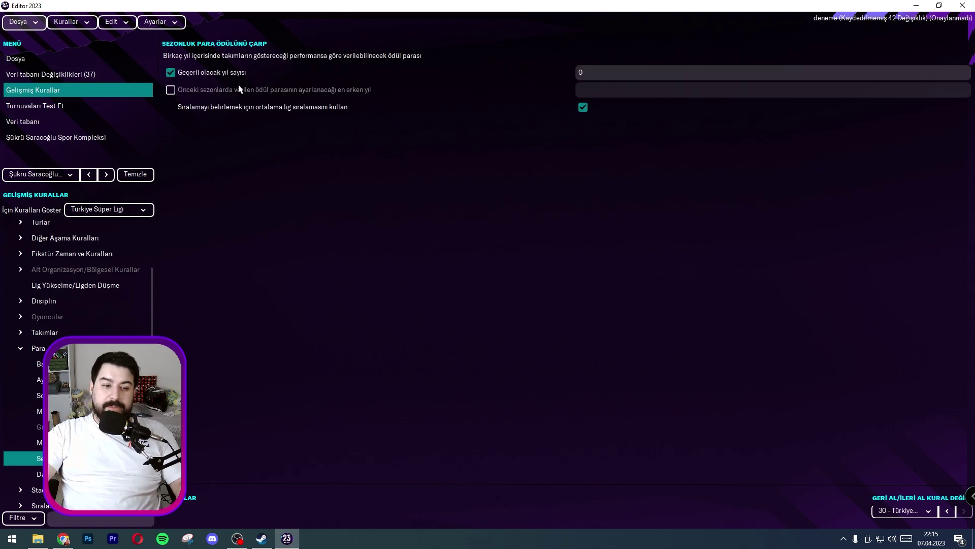
- Set Geçerli olacak yıl sayısı to 5 and enable Önceki sezonlarda verilen ödül parasının ayarlanacağı en erken yıl
left_click(616, 72)
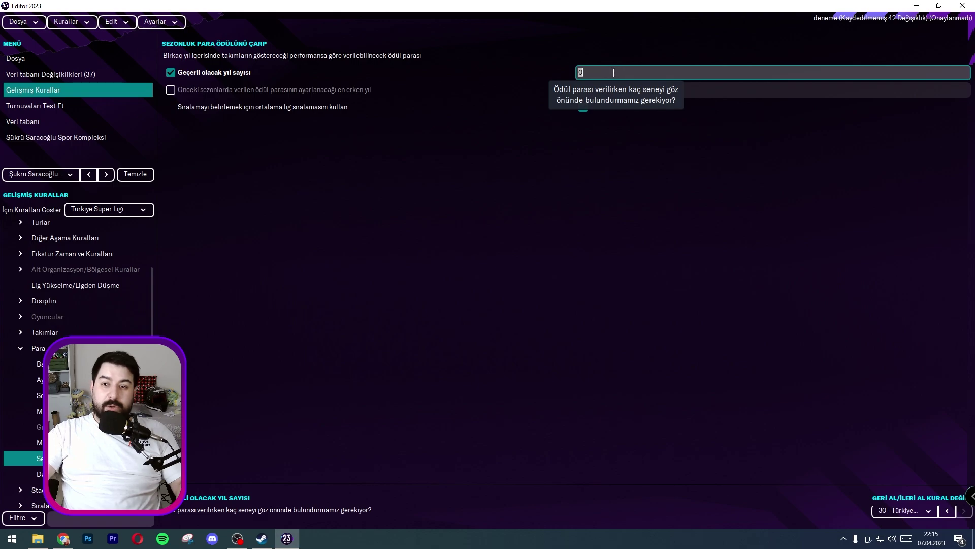
key("Return")
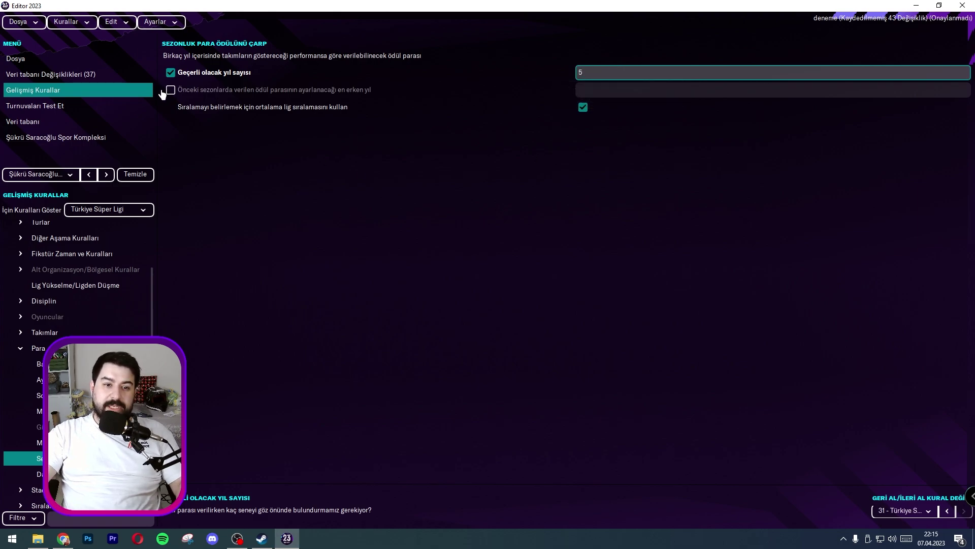
left_click(171, 90)
left_click(623, 93)
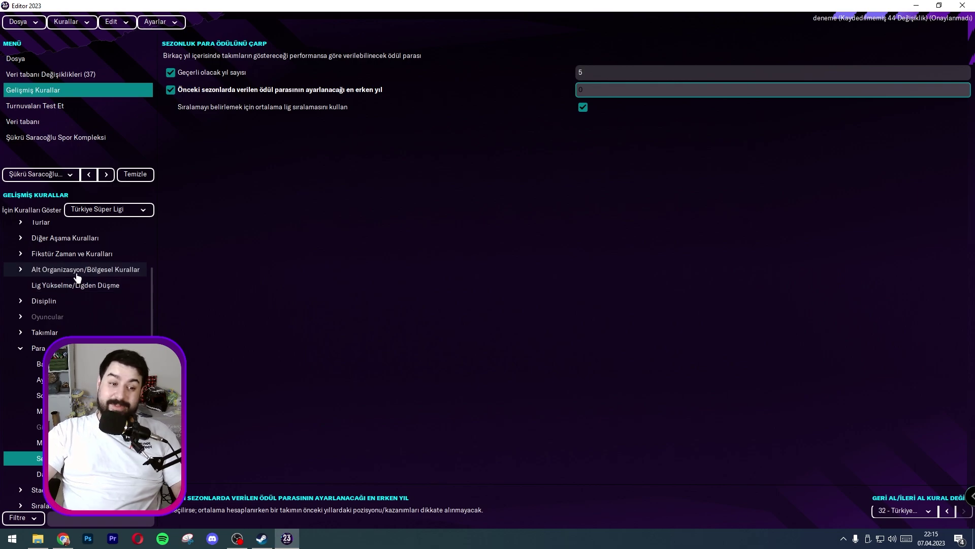
- Examine the Takımlar rules of Türkiye Süper Ligi, including Yükselen Takımlar and Lig Takımı Sırası
left_click(21, 317)
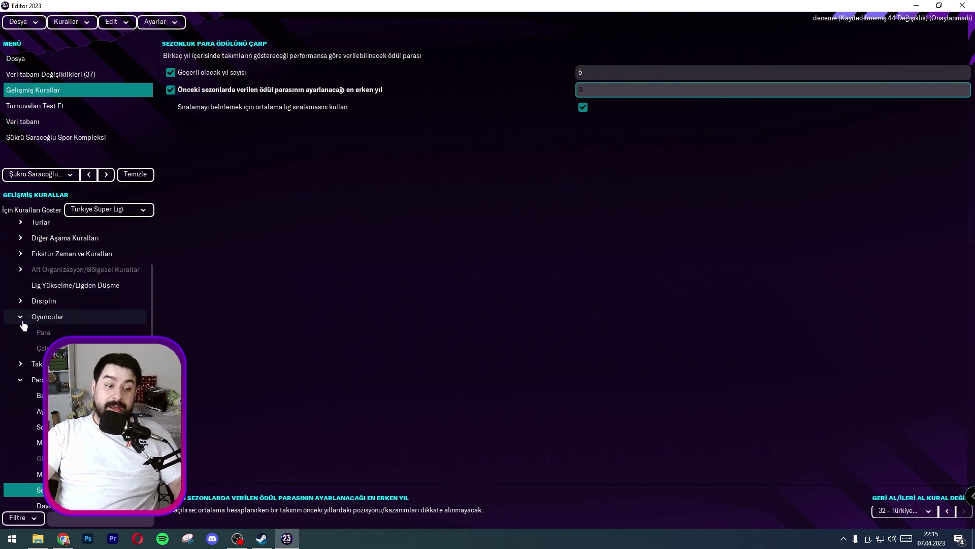
left_click(21, 317)
left_click(20, 332)
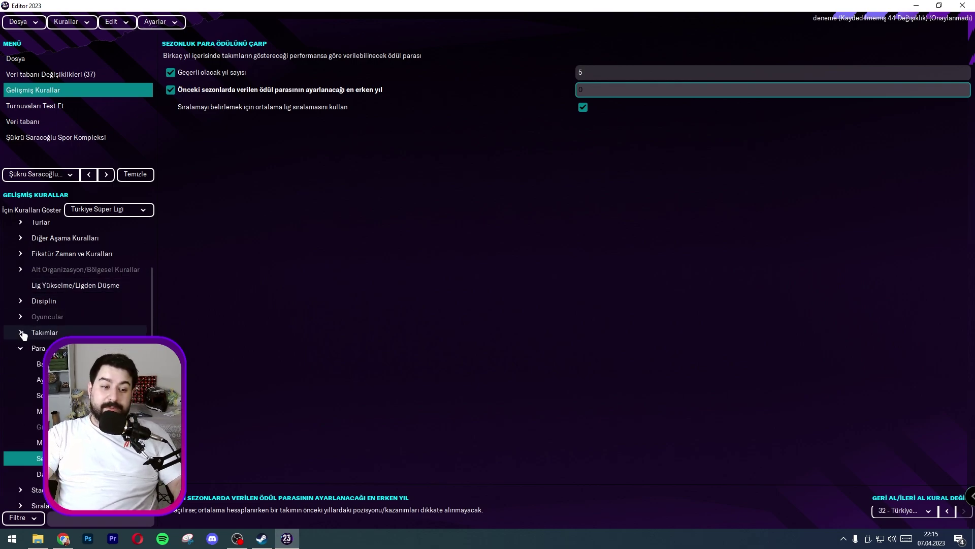
left_click(30, 347)
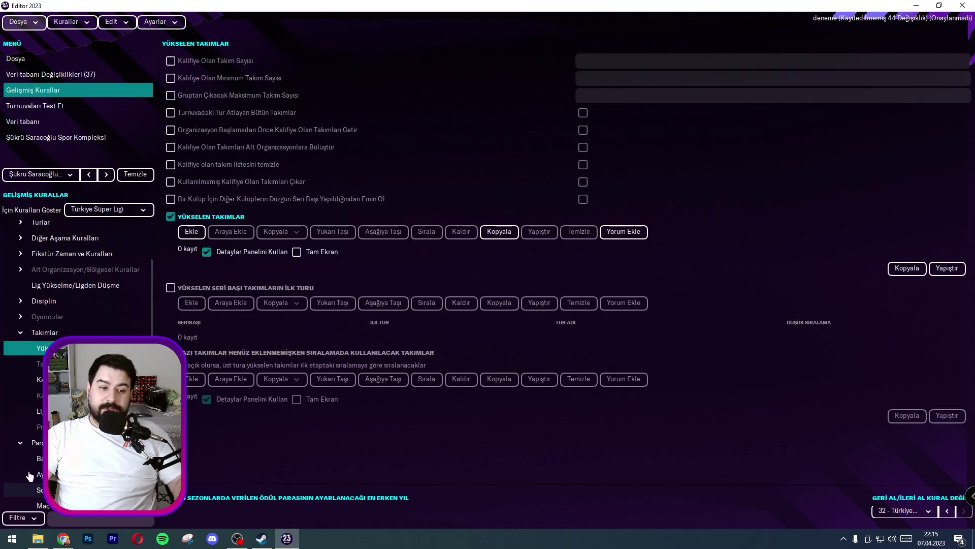
left_click(38, 379)
left_click(38, 411)
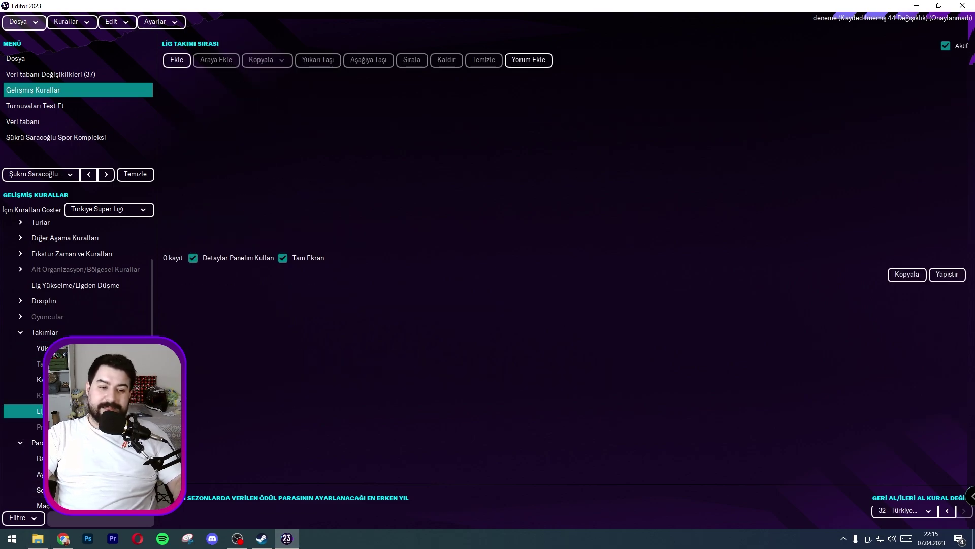
- Save the editor data of the deneme file and acknowledge the save message
left_click(28, 24)
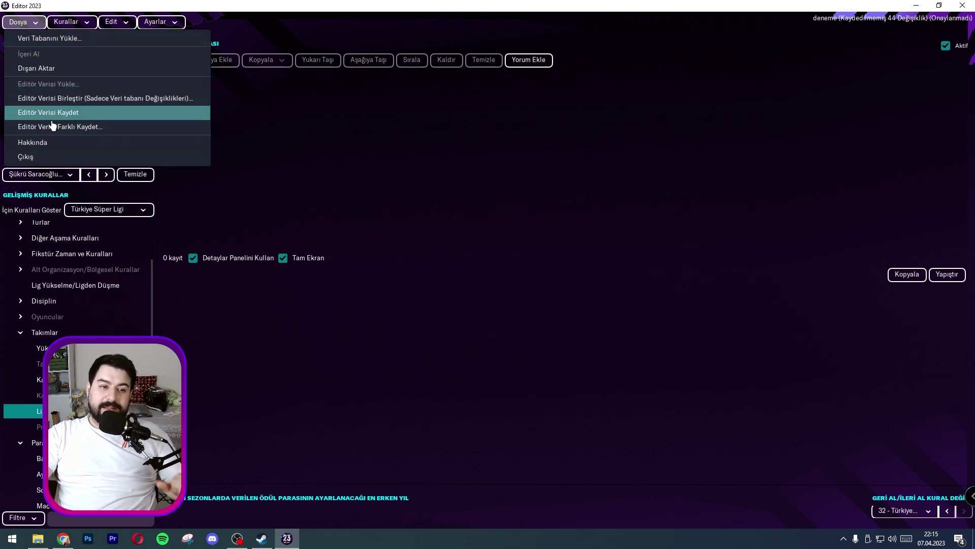
left_click(52, 118)
left_click(552, 292)
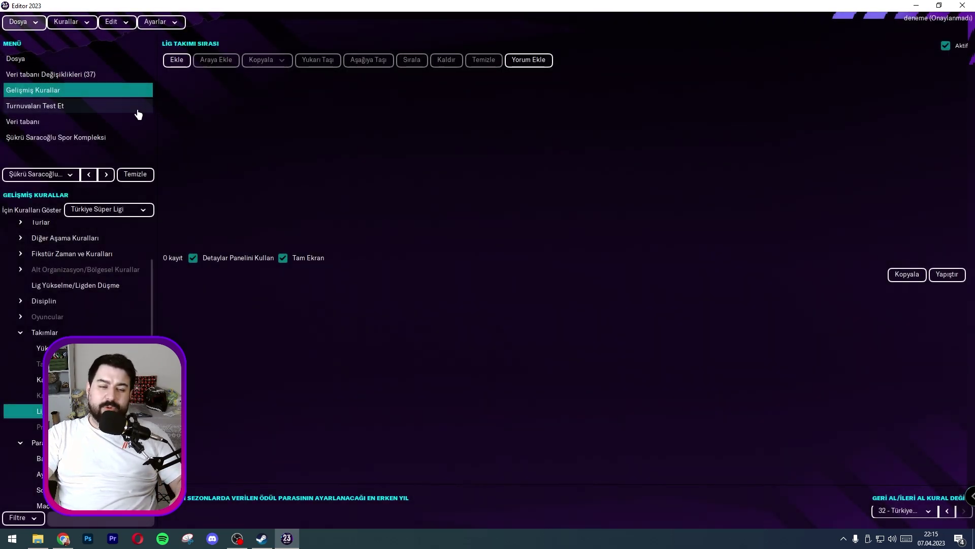
left_click(20, 23)
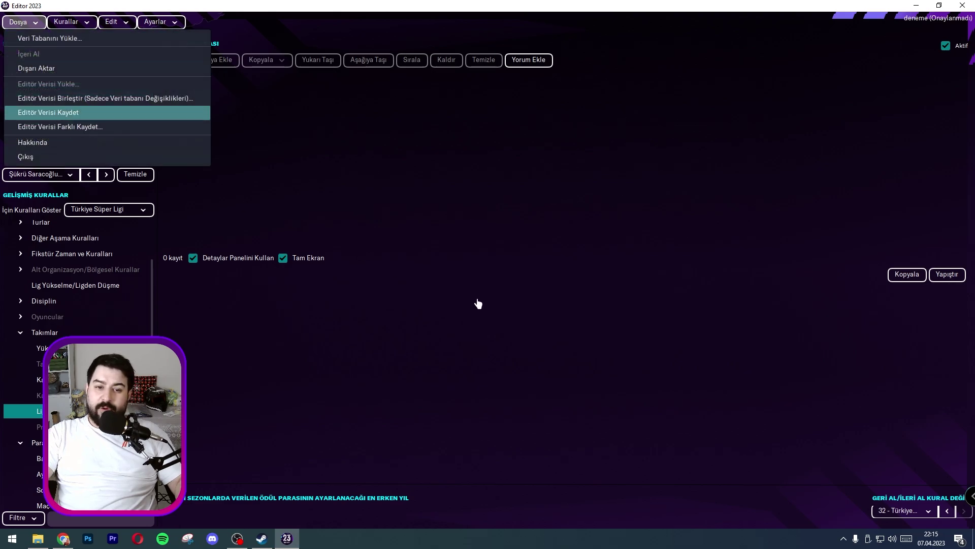
key("Return")
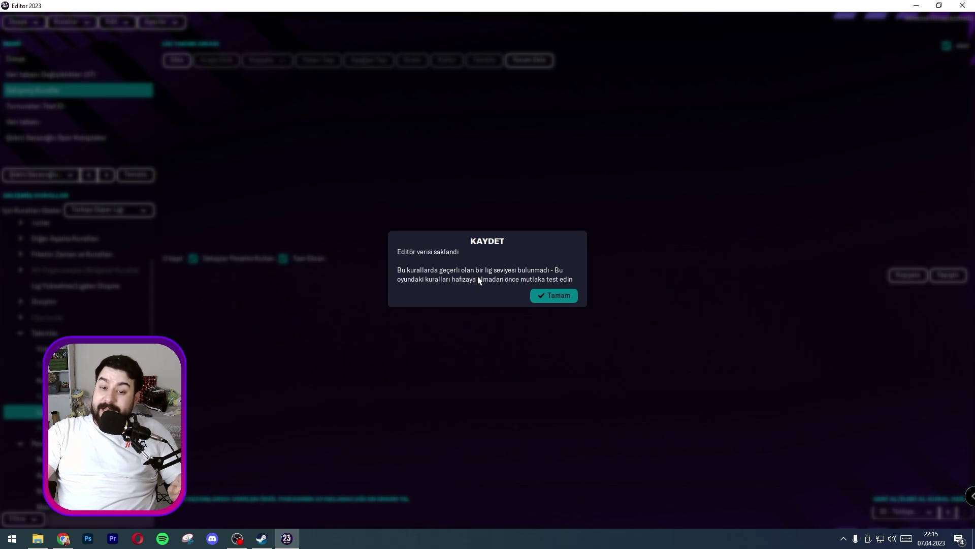
left_click(547, 297)
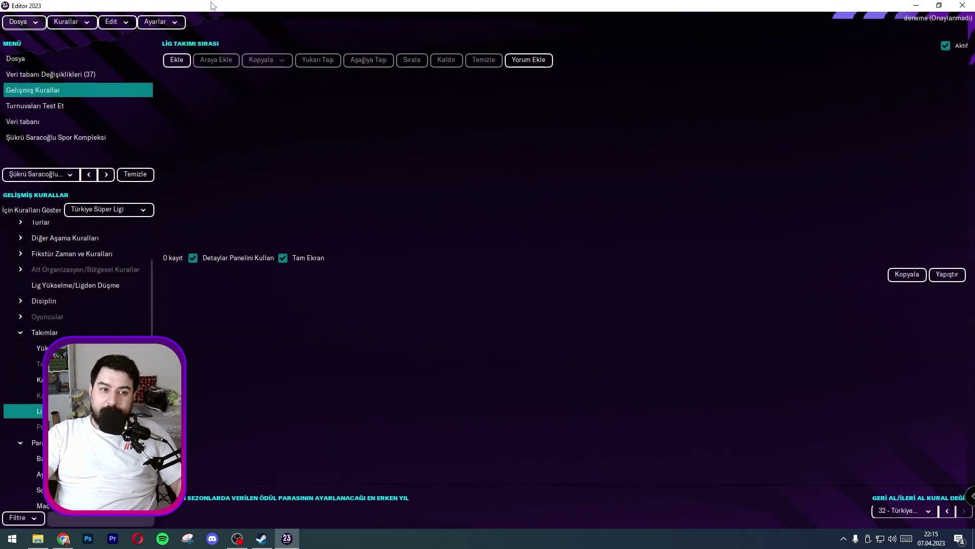
- Test the rules for all Turkish leagues at once (Hepsi)
left_click(77, 24)
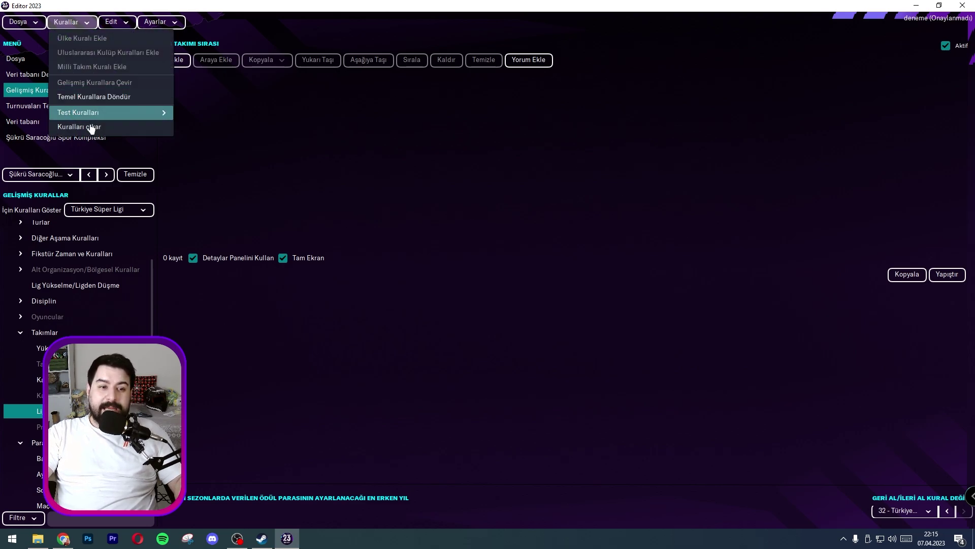
mouse_move(126, 115)
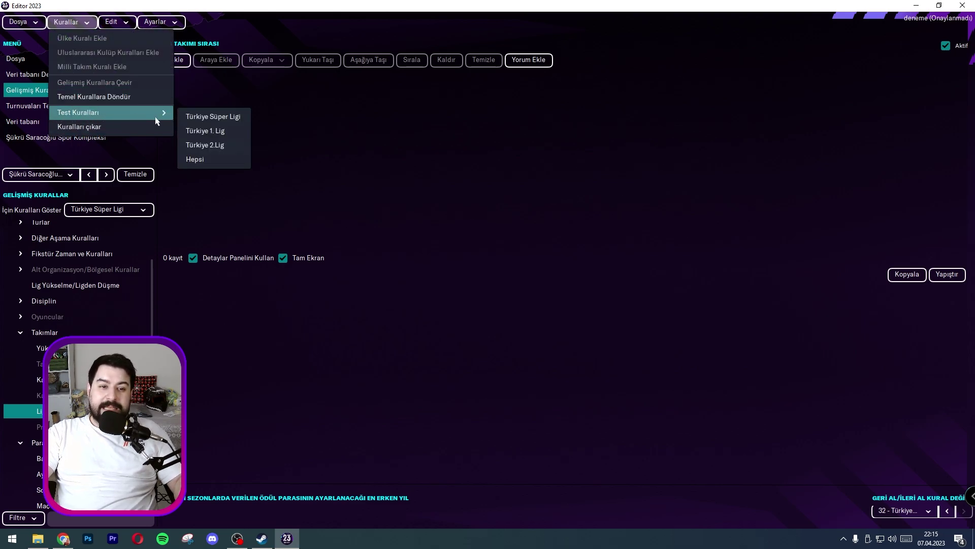
left_click(198, 160)
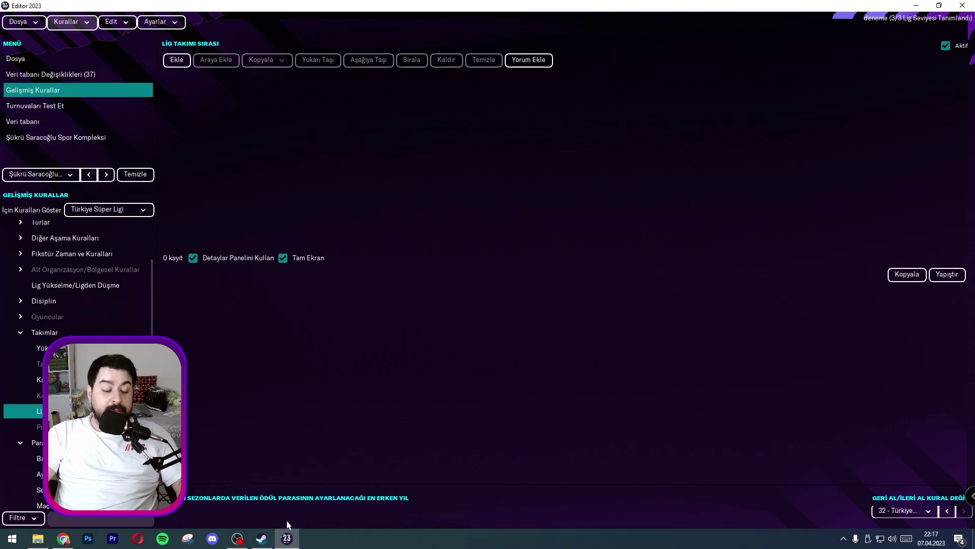
- Search the computer for "foot" and launch the Football Manager 2023 game
key("super")
type("foot")
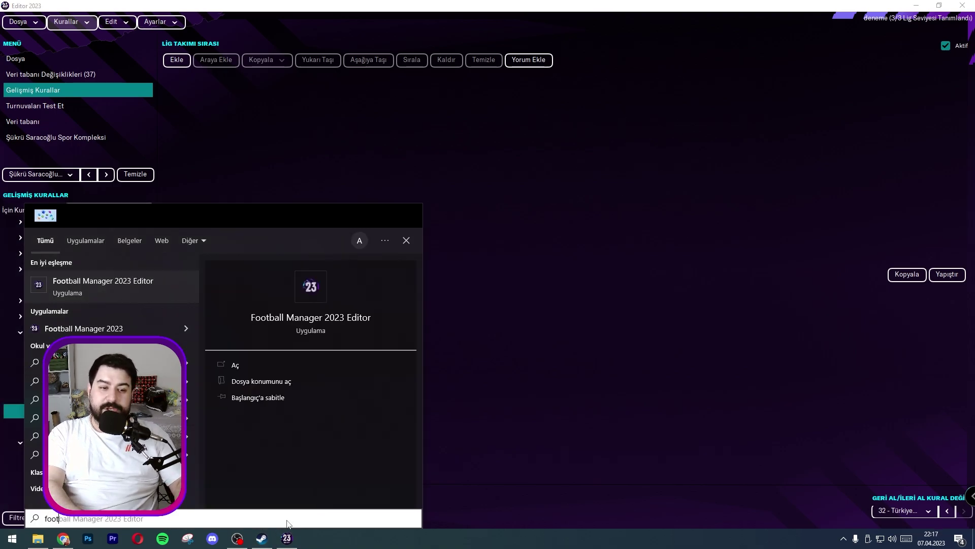
key("Down")
key("Return")
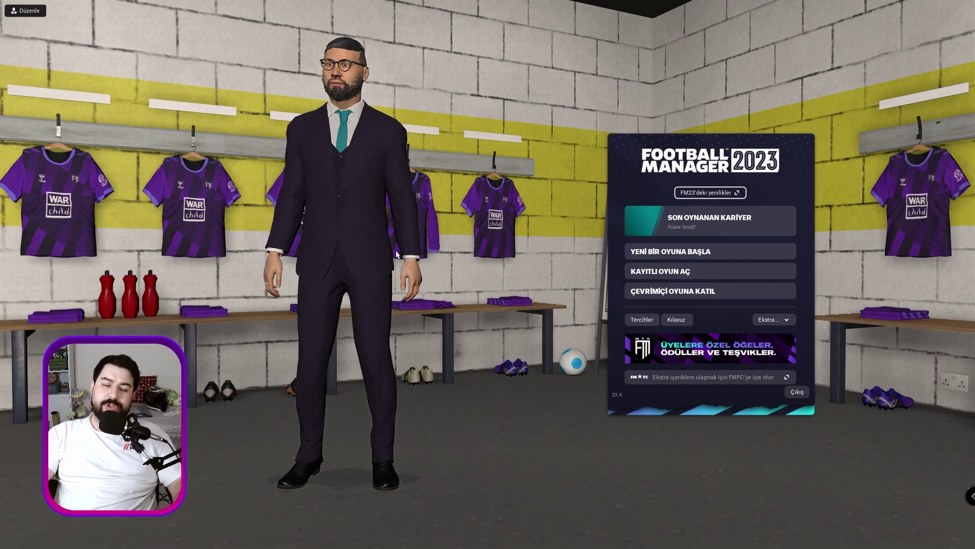
- Start a new Kariyer game with only the deneme editor file enabled, deselecting bnd, and continue to the advanced setup
left_click(671, 251)
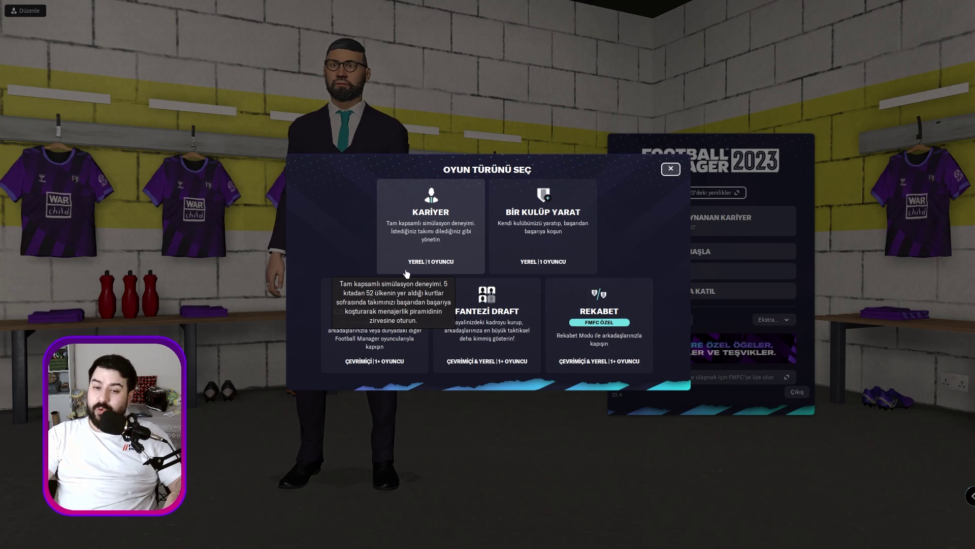
left_click(435, 239)
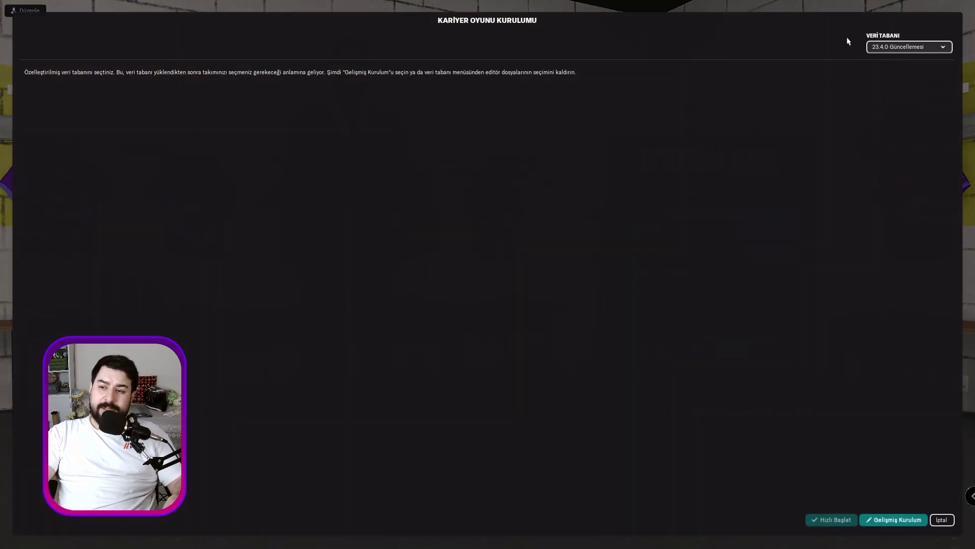
left_click(893, 47)
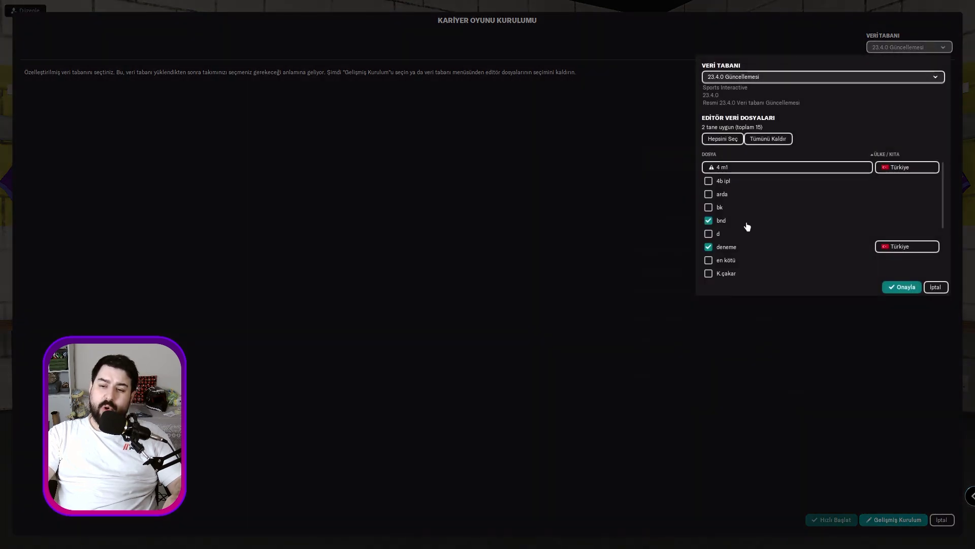
left_click(708, 222)
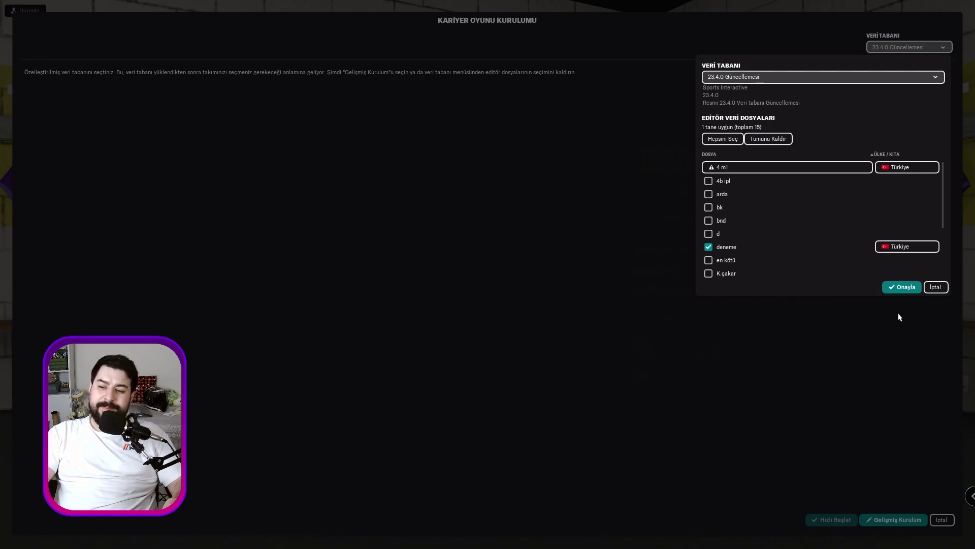
left_click(898, 474)
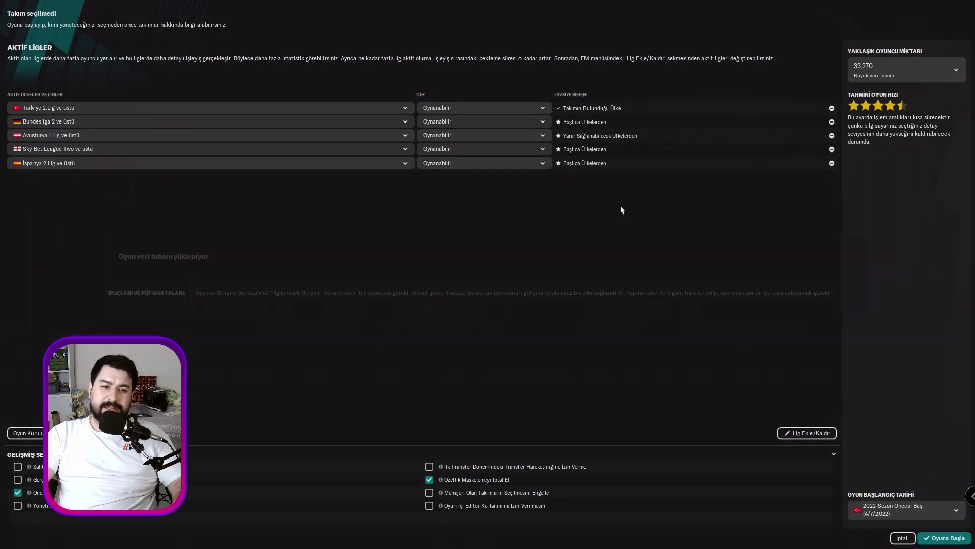
- Remove the Spanish, English, Austrian and German leagues from the active leagues
left_click(832, 163)
left_click(832, 149)
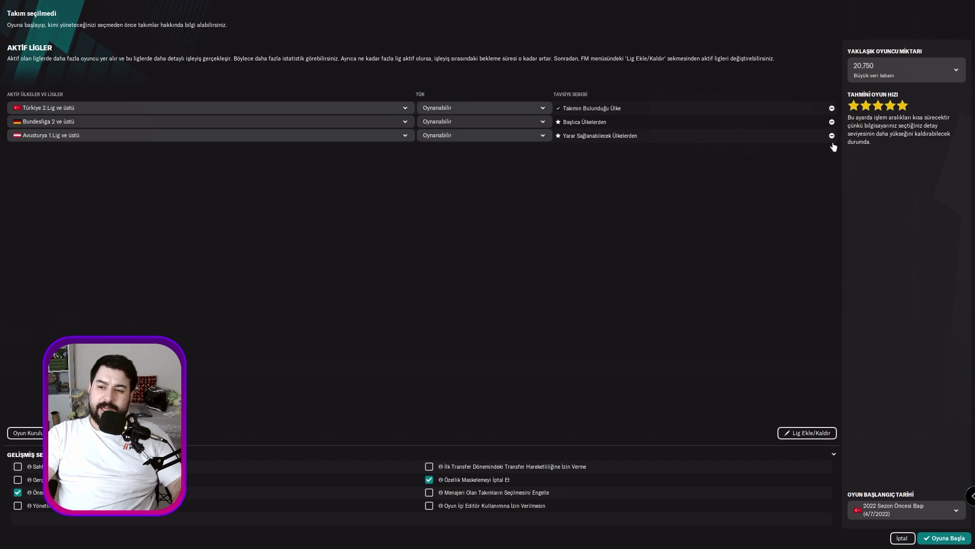
left_click(832, 136)
left_click(832, 122)
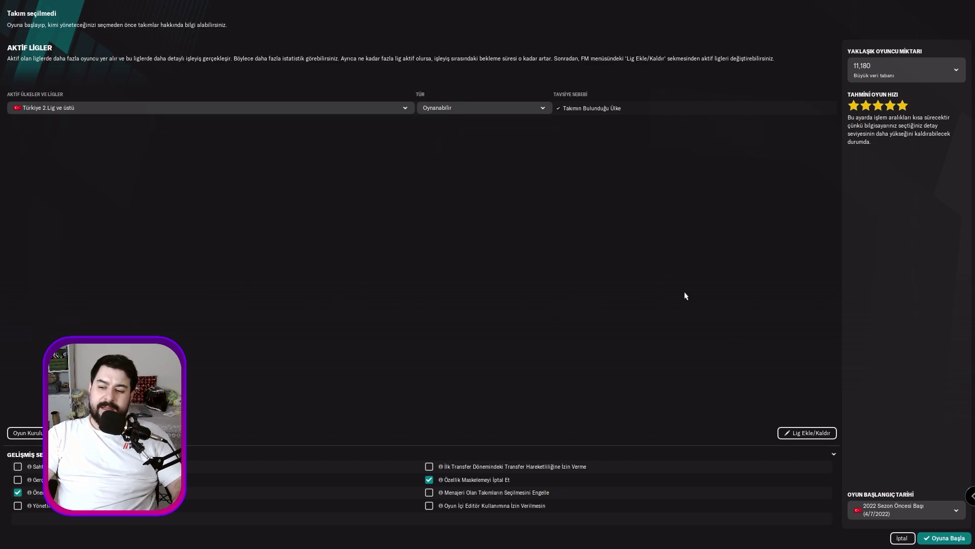
- Set Türkiye's active leagues to Türkiye 1. Lig ve üstü and start the game
left_click(288, 108)
left_click(331, 144)
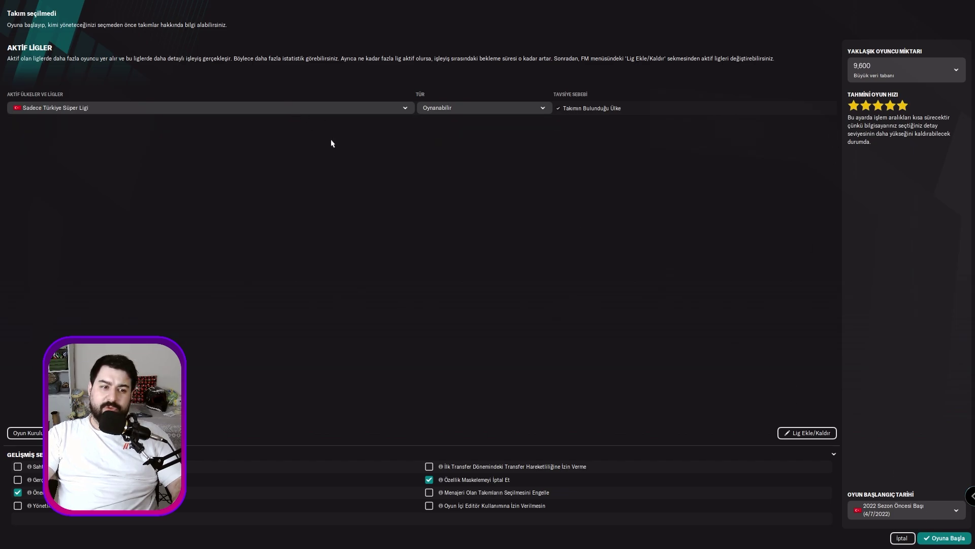
left_click(316, 110)
left_click(318, 115)
left_click(945, 538)
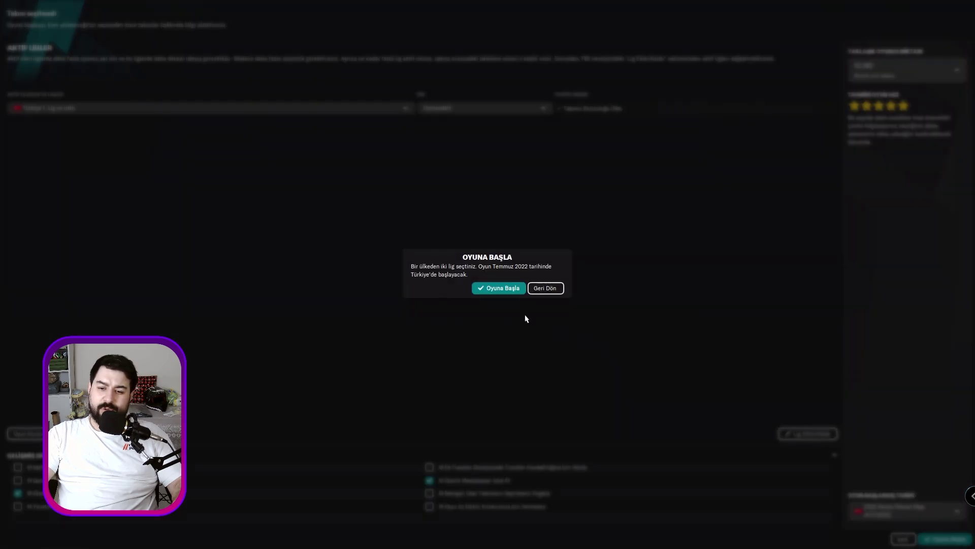
left_click(498, 285)
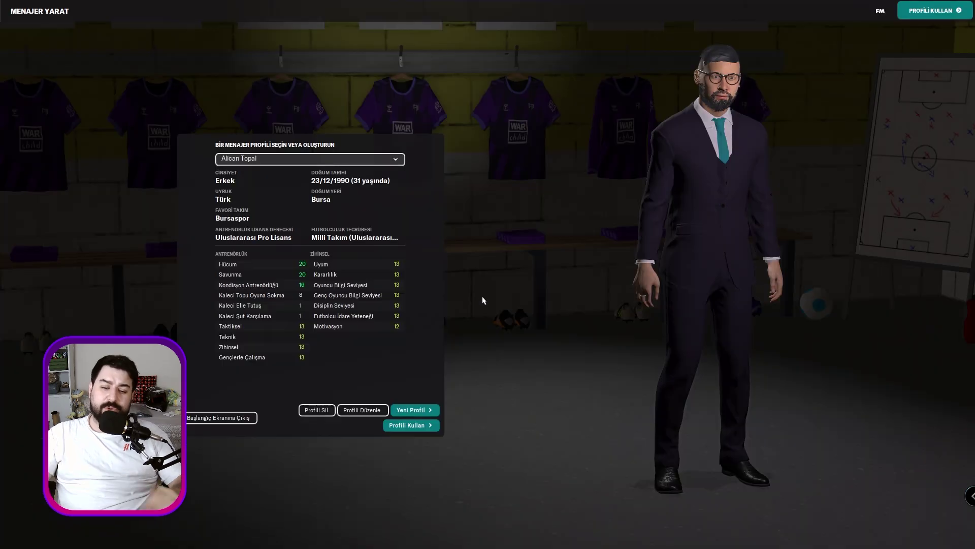
- Use the existing manager profile, choose Kulüpsüz Başla and confirm the default managerial style
left_click(420, 424)
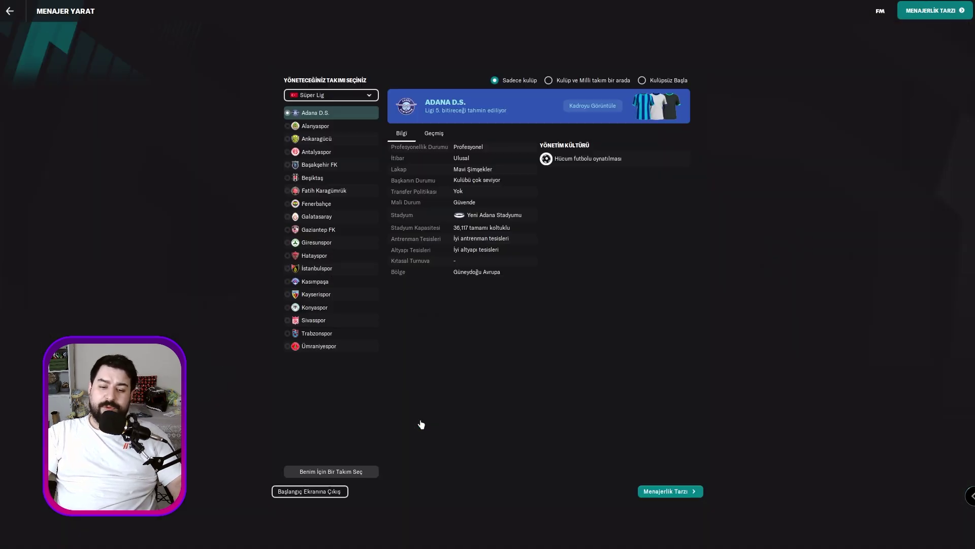
left_click(670, 82)
left_click(671, 491)
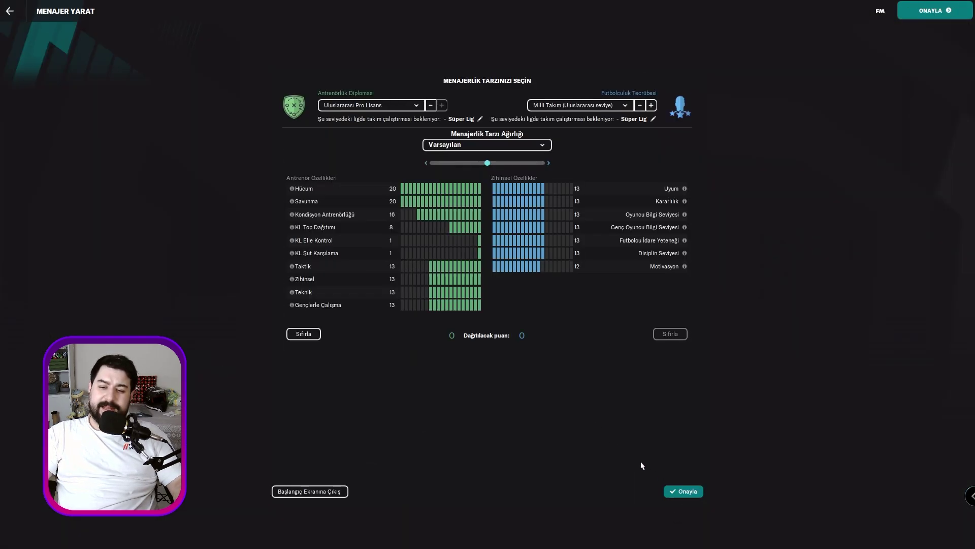
left_click(681, 491)
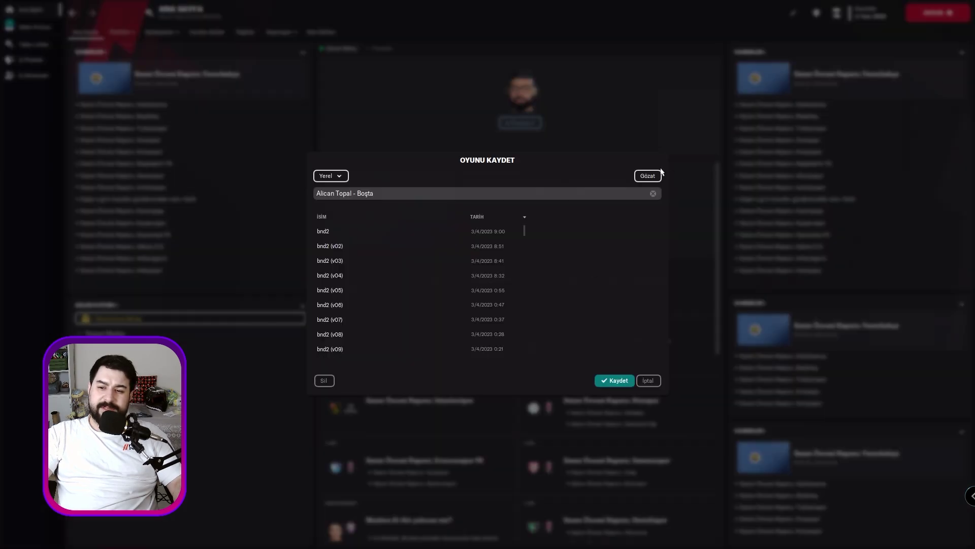
- Save the new career game locally under the name "sadas"
left_click(583, 194)
type("sadas")
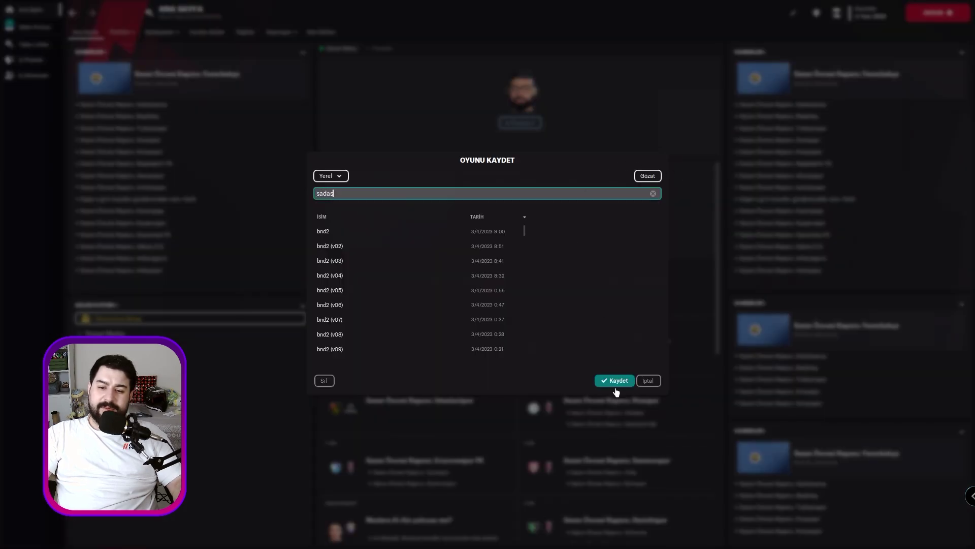
left_click(614, 381)
- Go through Fenerbahçe's pre-season report and club page to Türkiye Süper Ligi and examine its Sponsor Geliri list
left_click(361, 170)
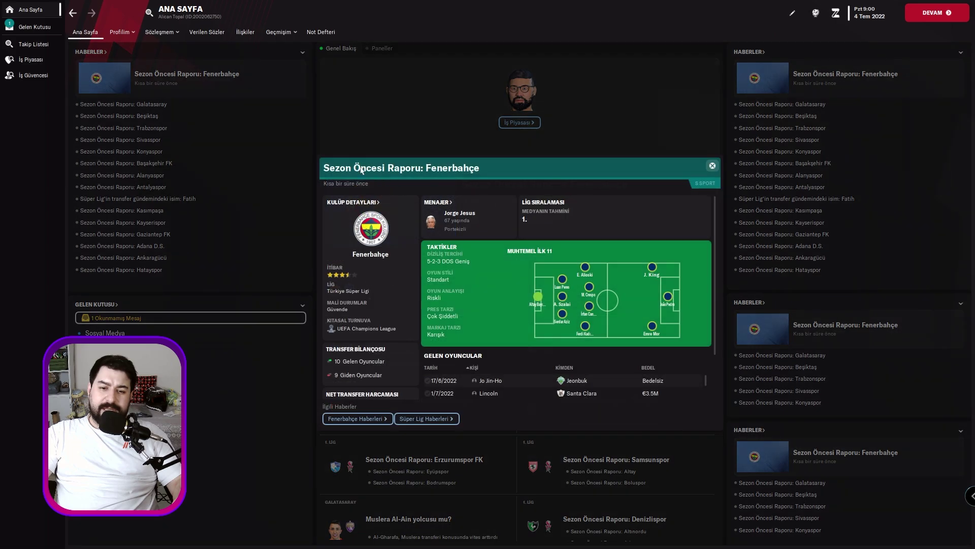
left_click(354, 227)
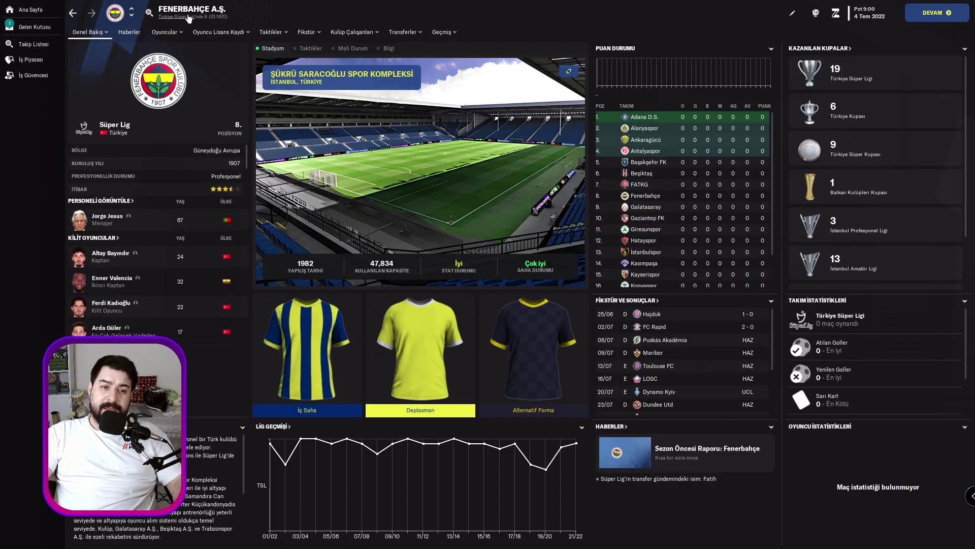
left_click(183, 17)
mouse_move(91, 32)
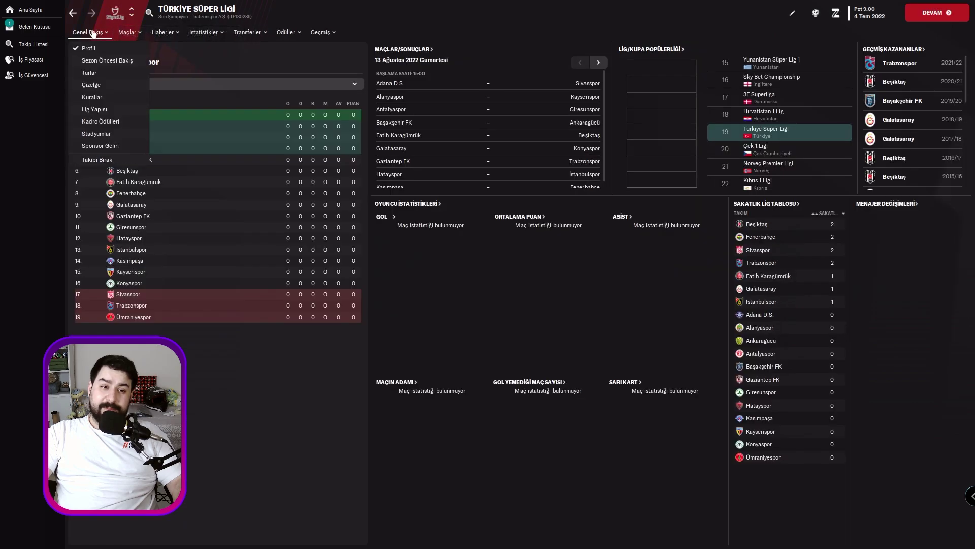
left_click(102, 147)
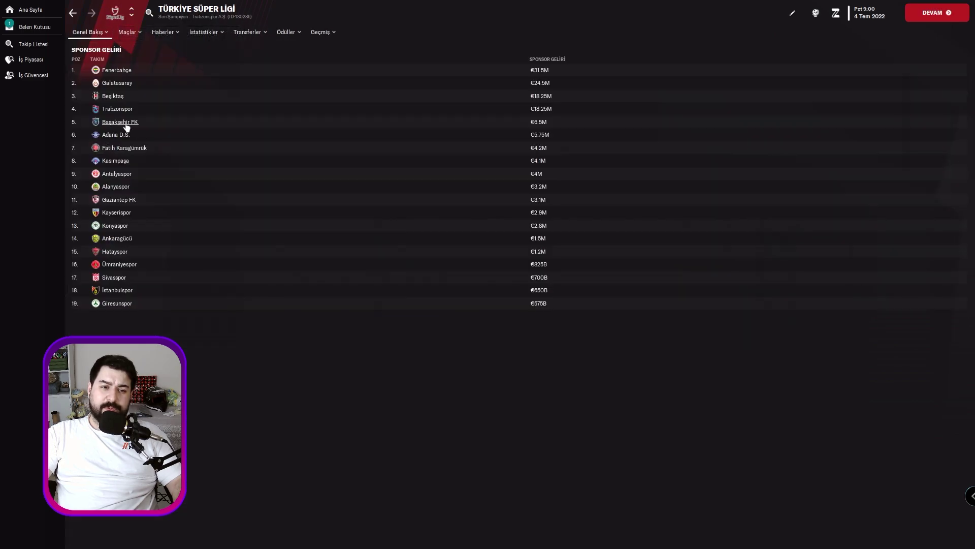
- Open Türkiye Süper Ligi's competition rules and examine the prize money, qualification, relegation and match rules for the current season
left_click(548, 65)
left_click(550, 63)
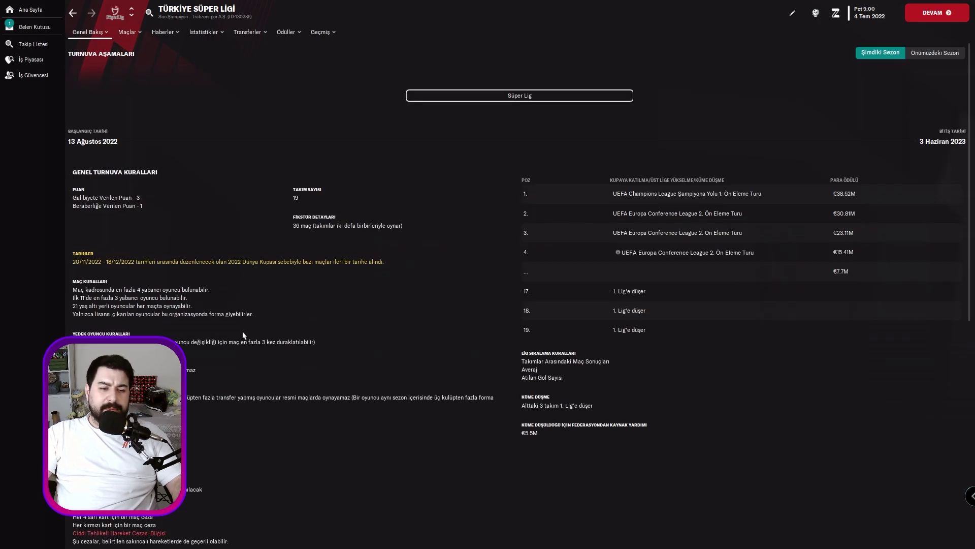
scroll(243, 335, "down", 4)
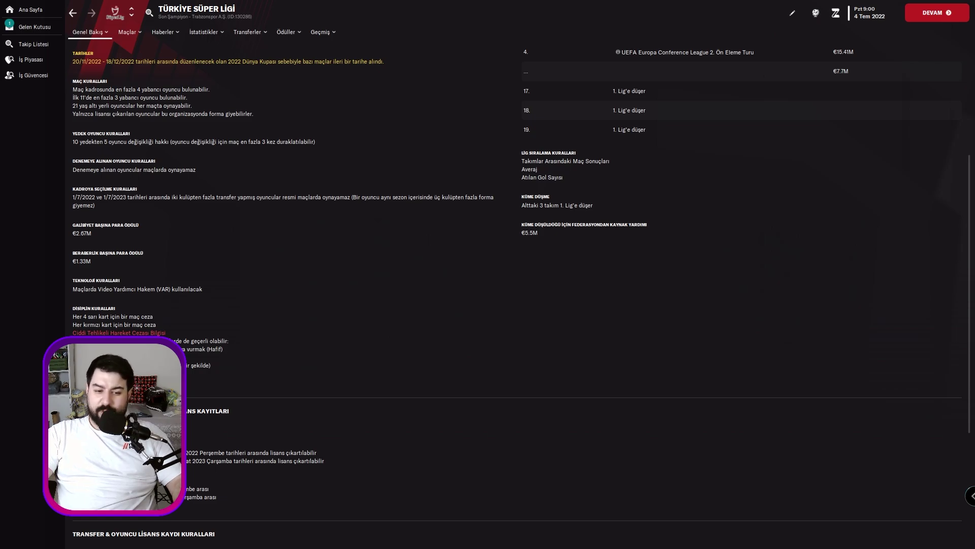
scroll(487, 265, "up", 4)
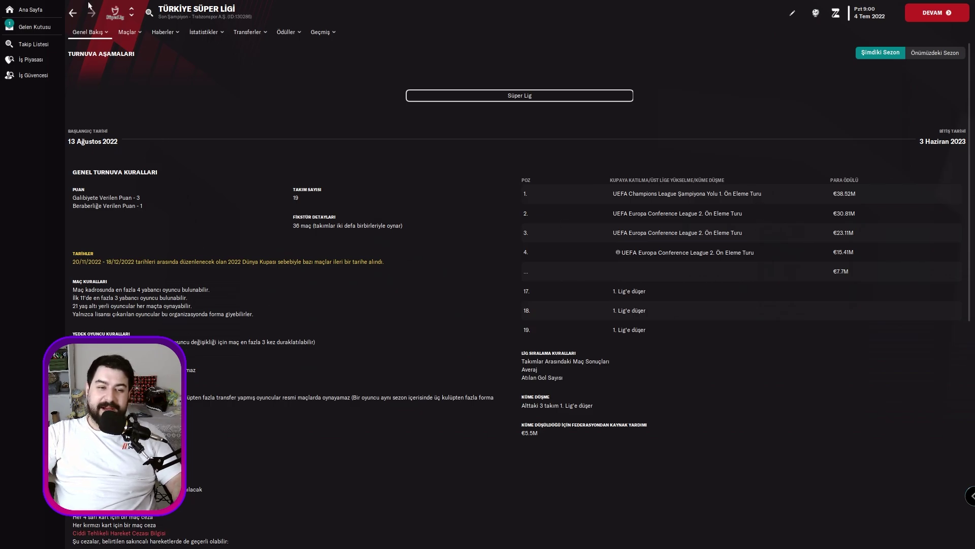
- From the league overview, open Organizasyon Detaylarını Düzenle, examine the İtibar field and Geçersiz Yedek Oyuncu Kuralları options, and close it without changes
left_click(90, 32)
left_click(84, 43)
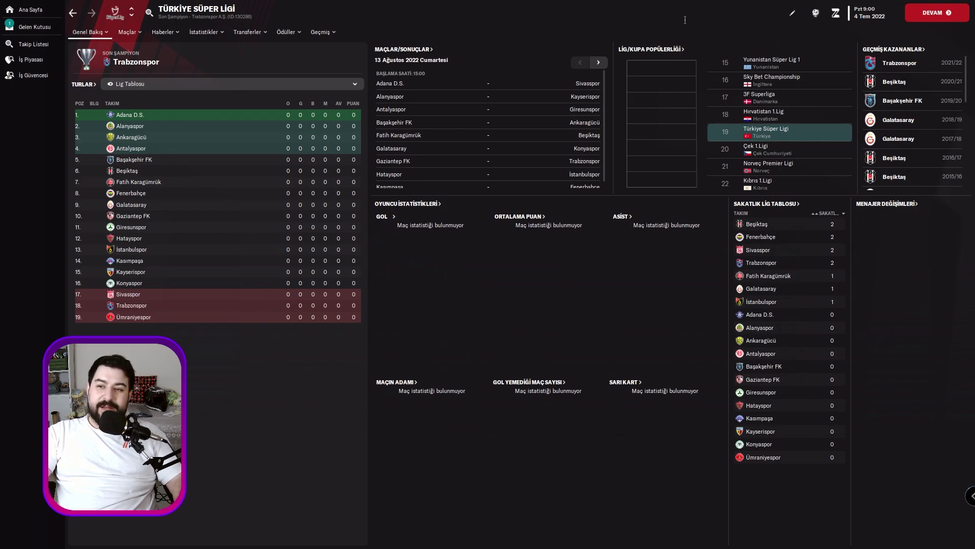
left_click(792, 15)
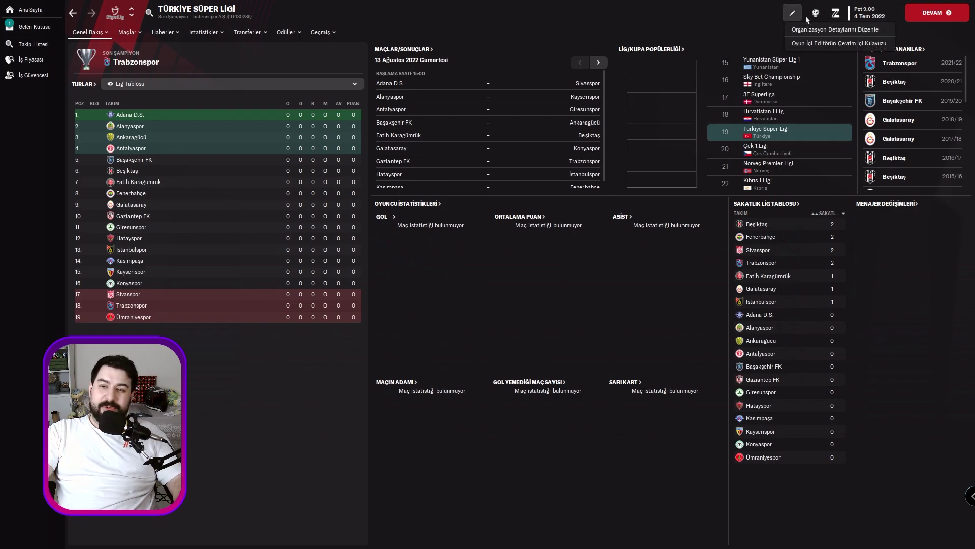
left_click(807, 30)
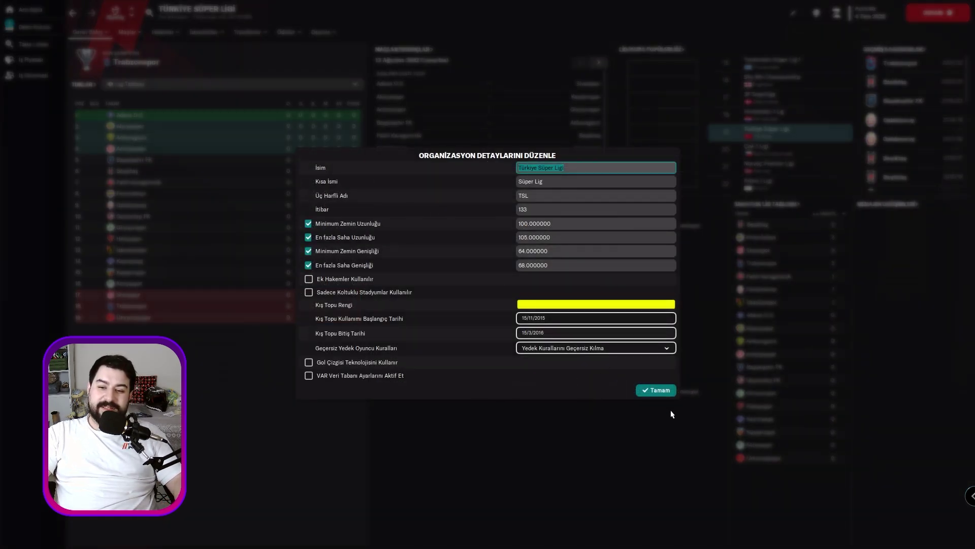
left_click(526, 207)
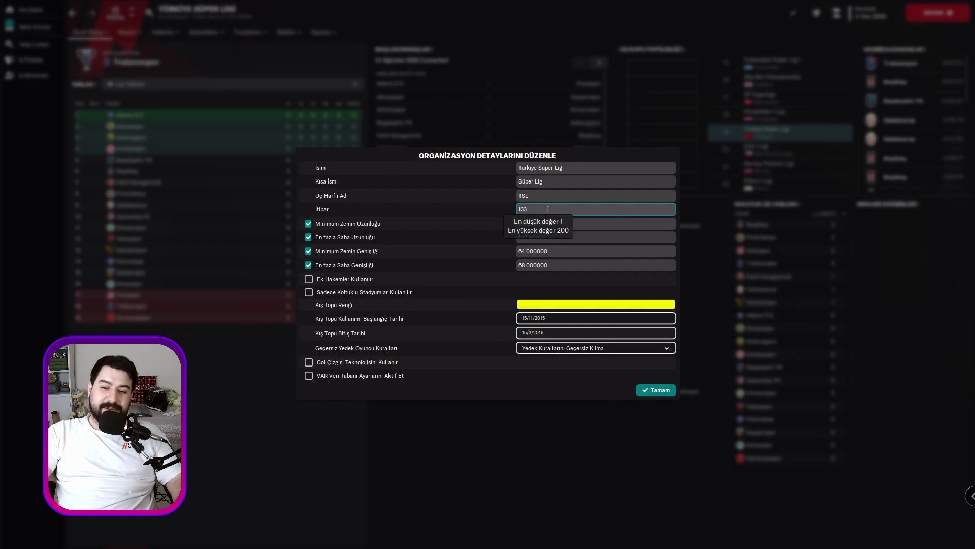
left_click(563, 349)
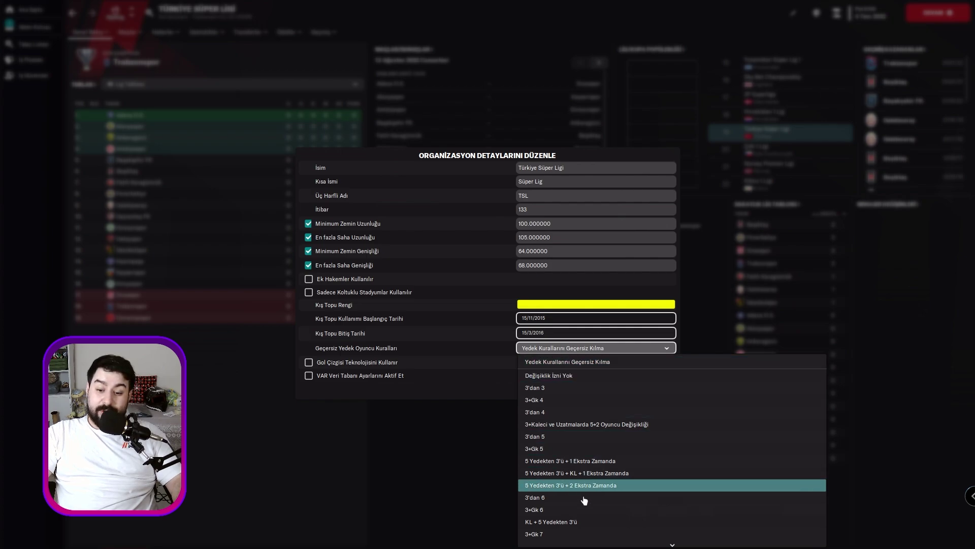
scroll(587, 461, "down", 4)
scroll(587, 464, "down", 8)
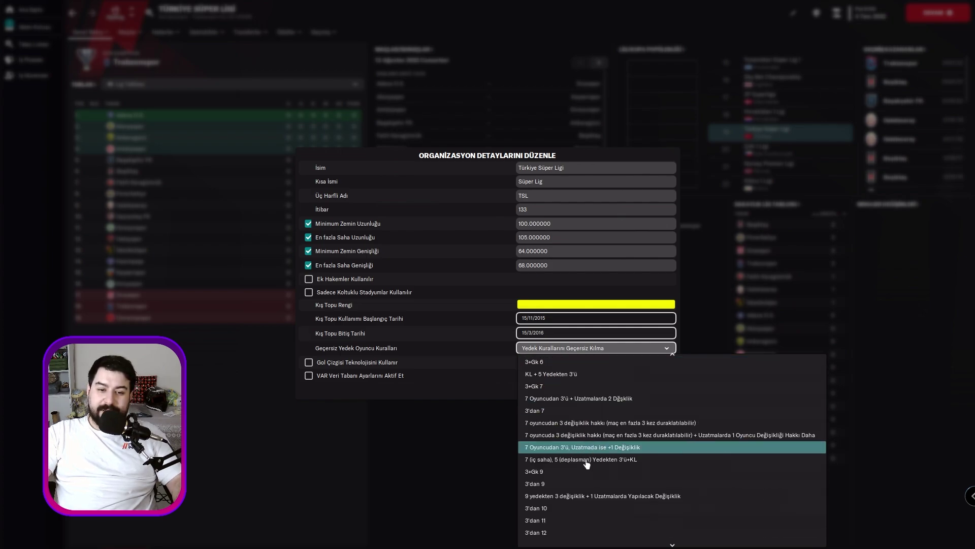
scroll(584, 473, "down", 5)
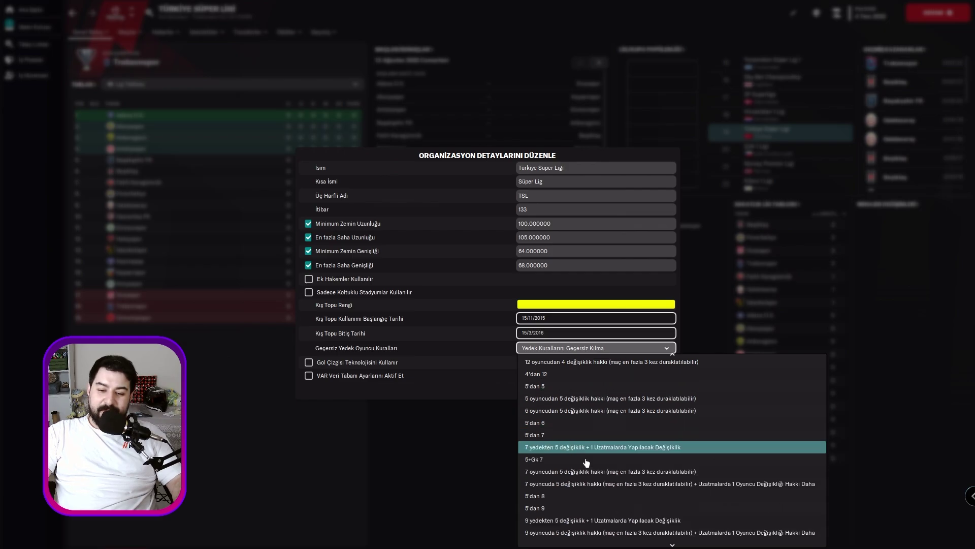
left_click(383, 477)
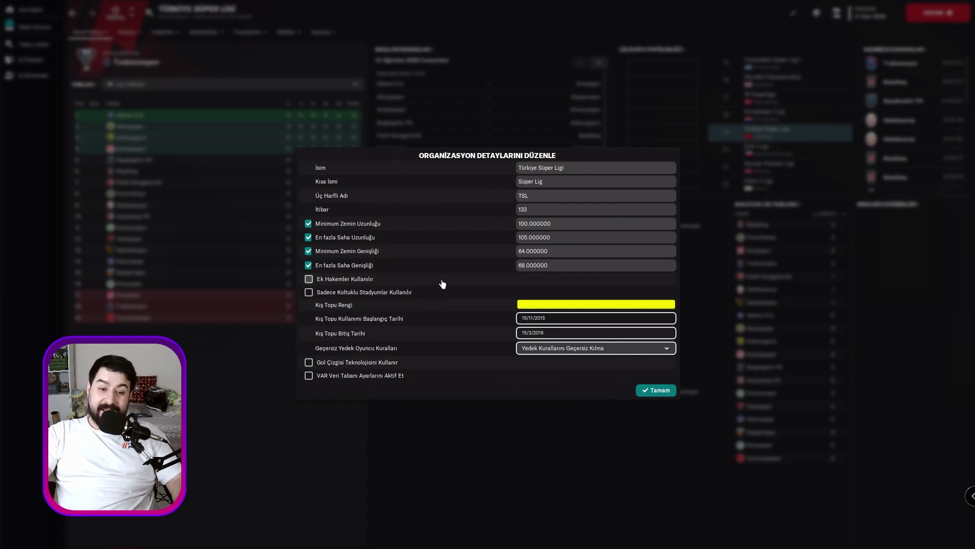
left_click(656, 392)
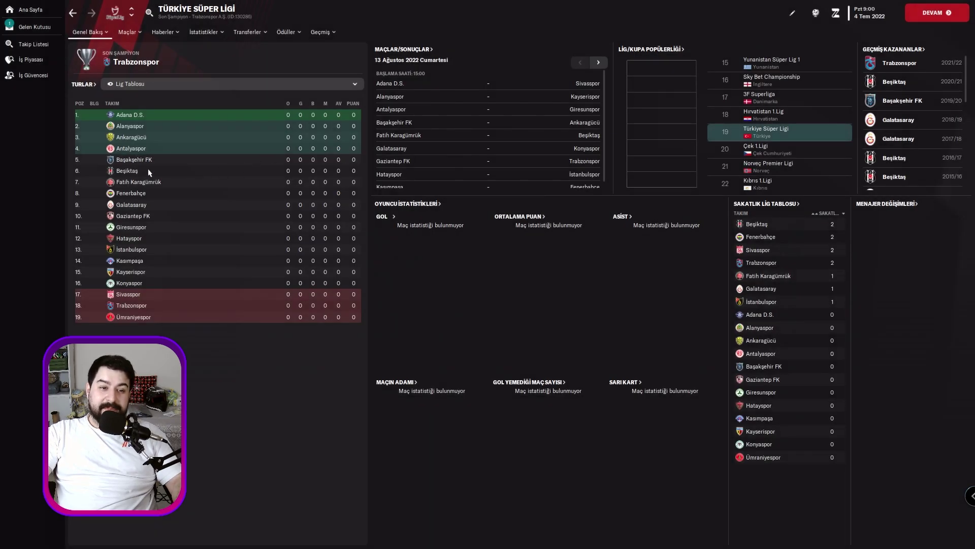
- Open Antalyaspor's Kulüp Detaylarını Değiştir dialog and set the club's İtibar to 10000
left_click(131, 148)
left_click(793, 14)
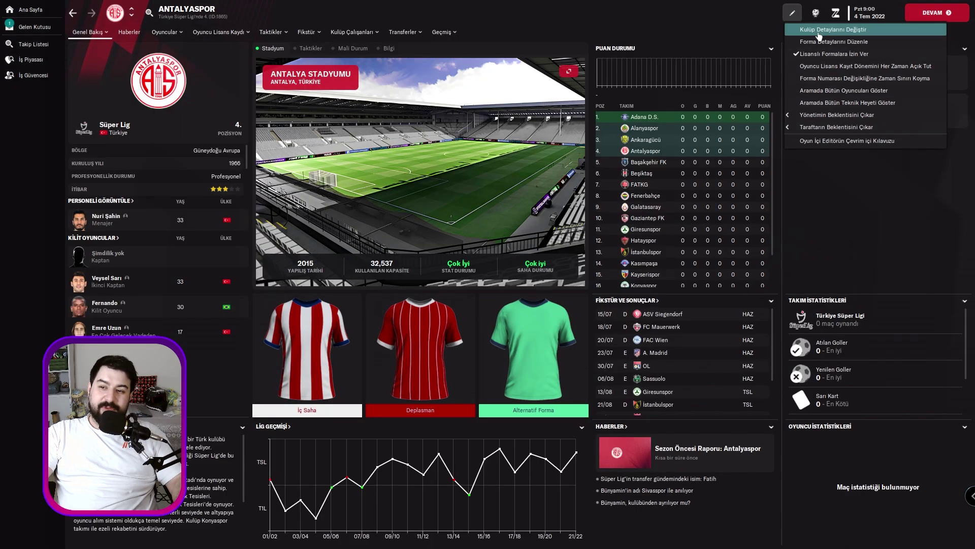
left_click(822, 31)
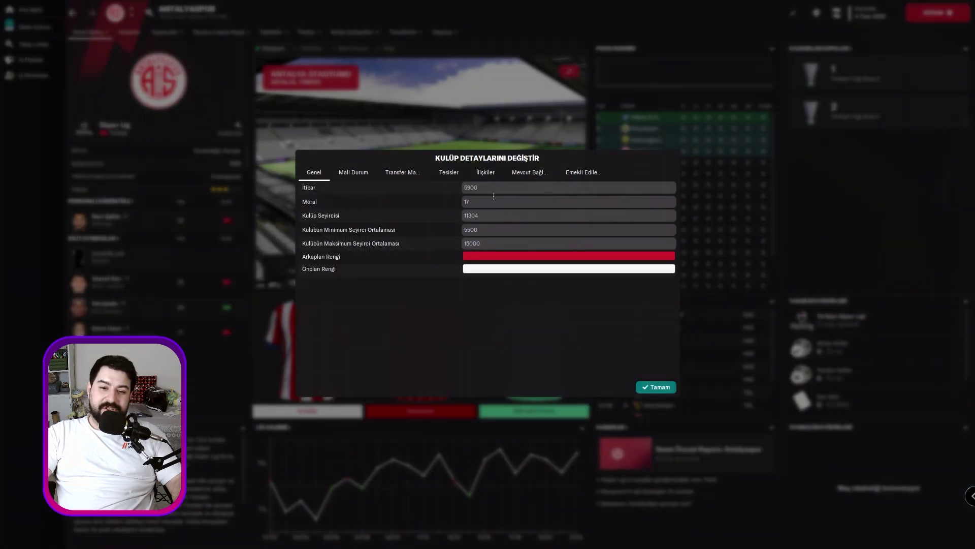
left_click(488, 187)
type("10000")
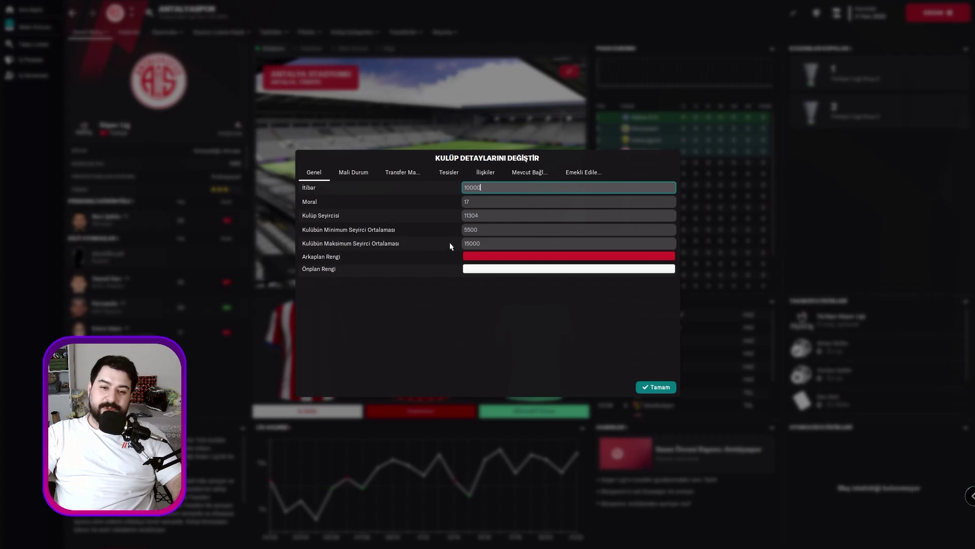
- Look through Antalyaspor's finances, transfer clauses, facilities, relationships, affiliates and retired numbers, and confirm the club edits
left_click(355, 179)
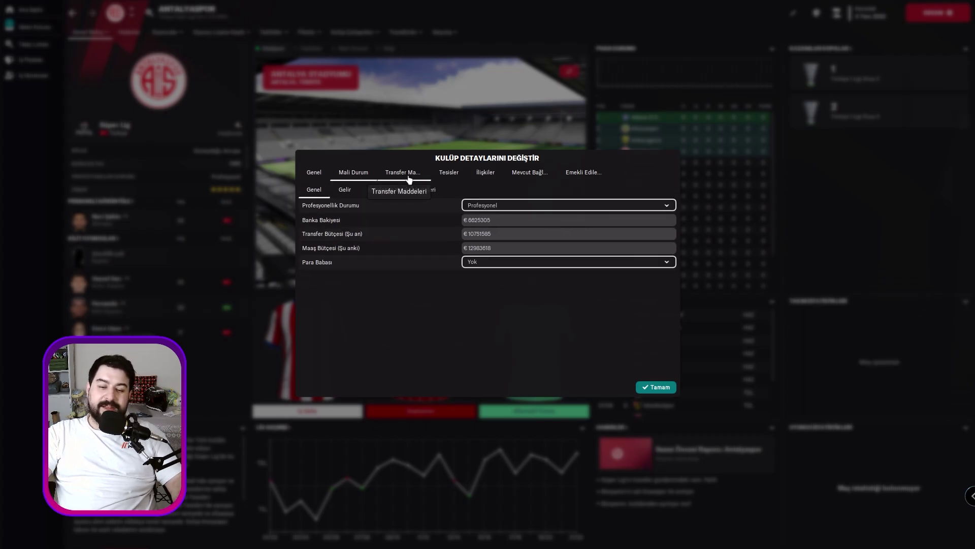
left_click(409, 177)
left_click(354, 174)
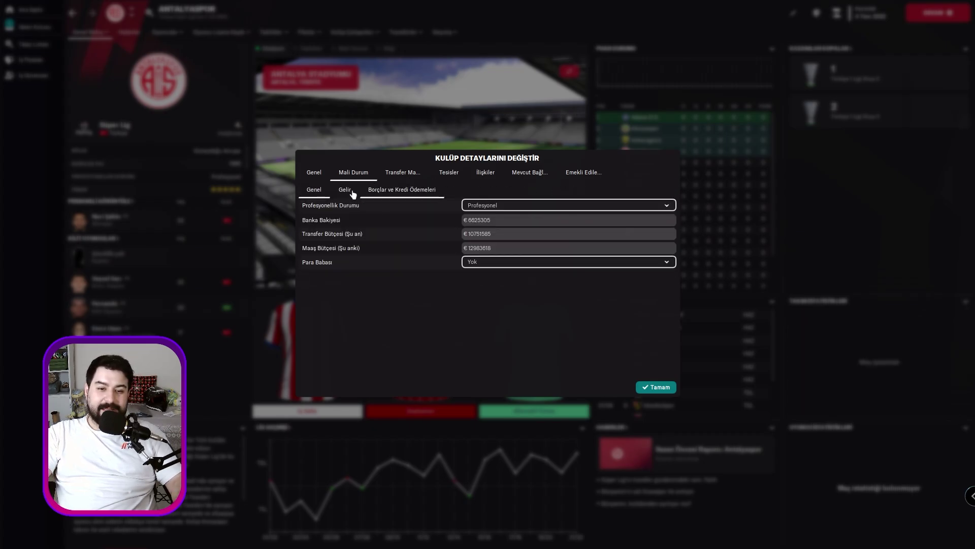
left_click(346, 190)
left_click(406, 189)
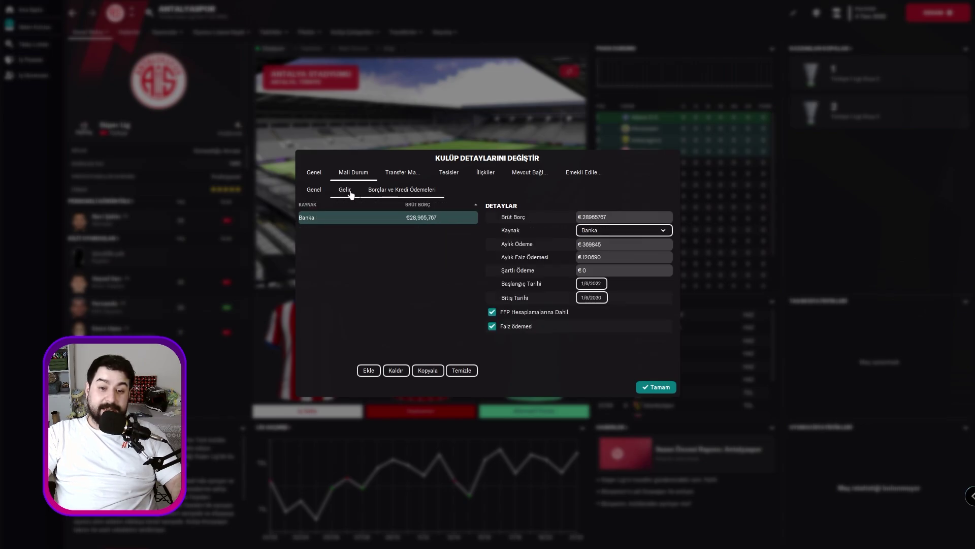
left_click(350, 195)
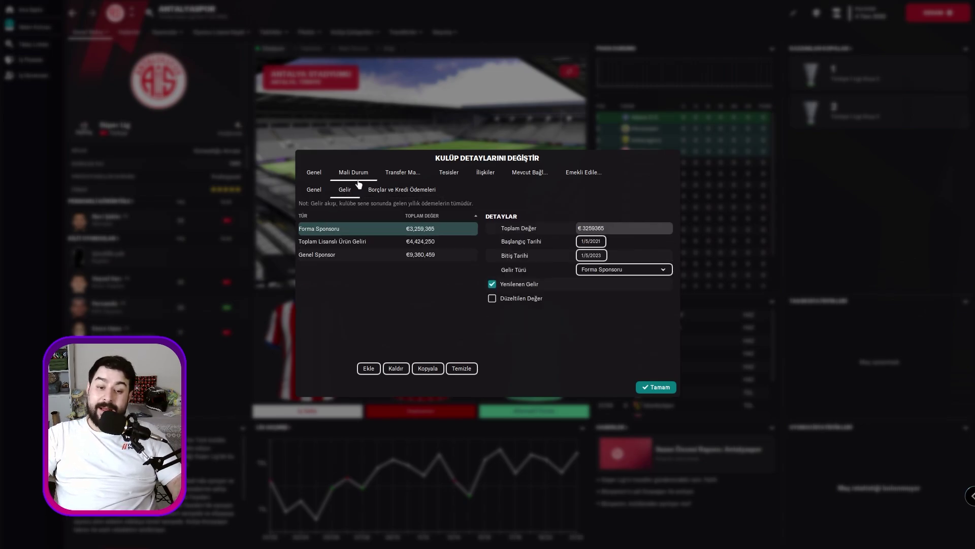
left_click(402, 190)
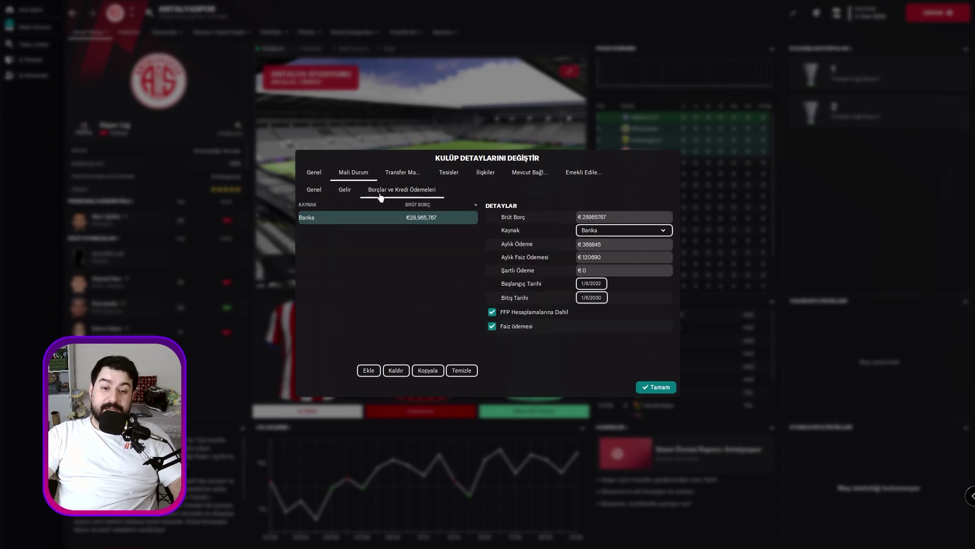
left_click(403, 173)
left_click(452, 176)
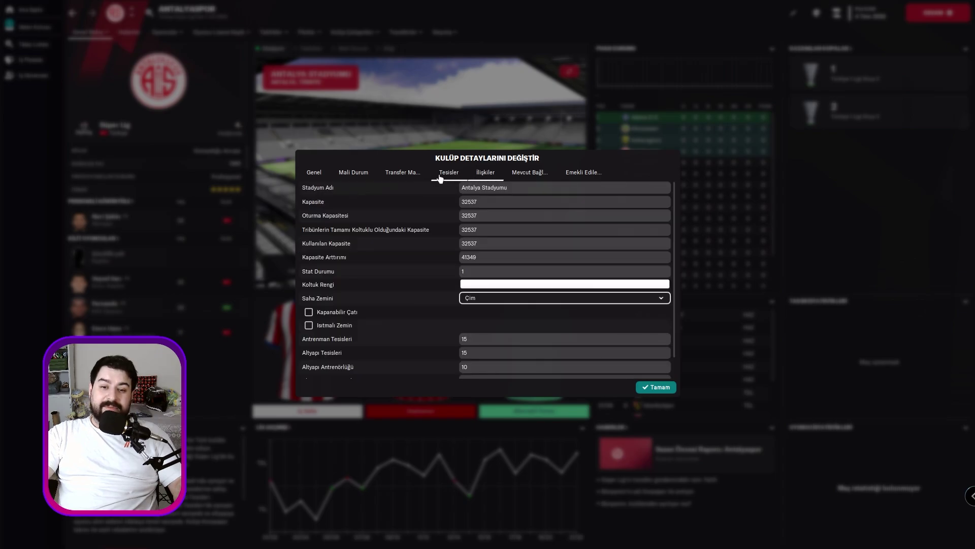
left_click(402, 173)
left_click(449, 174)
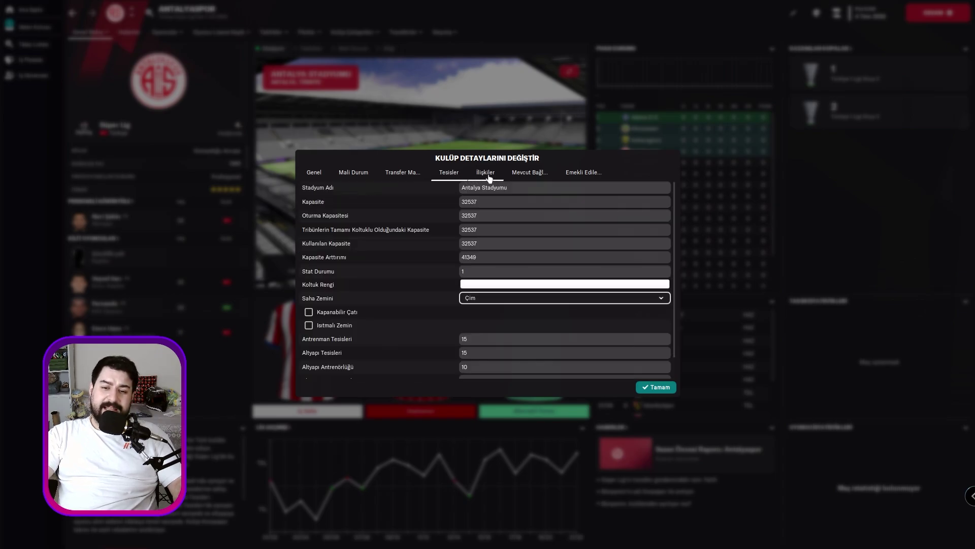
left_click(492, 177)
left_click(530, 177)
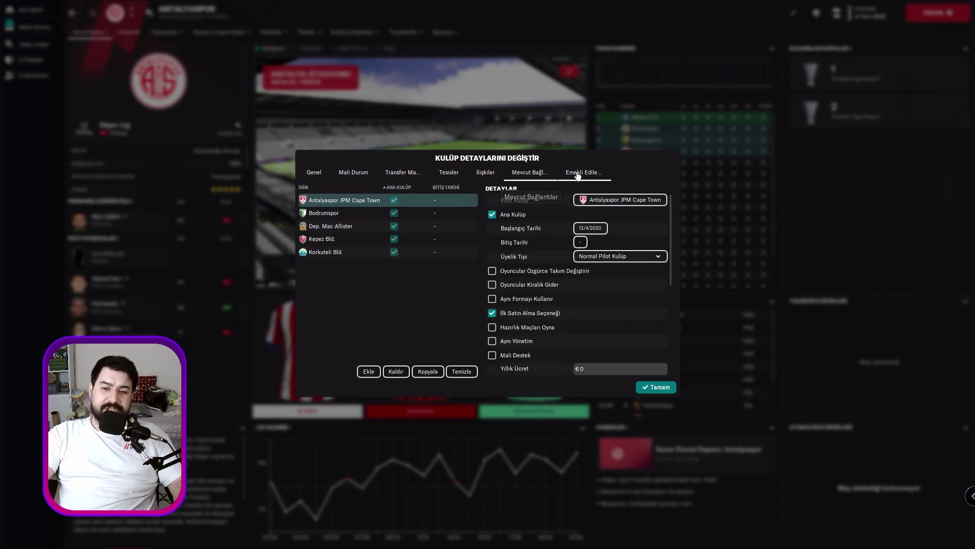
left_click(580, 176)
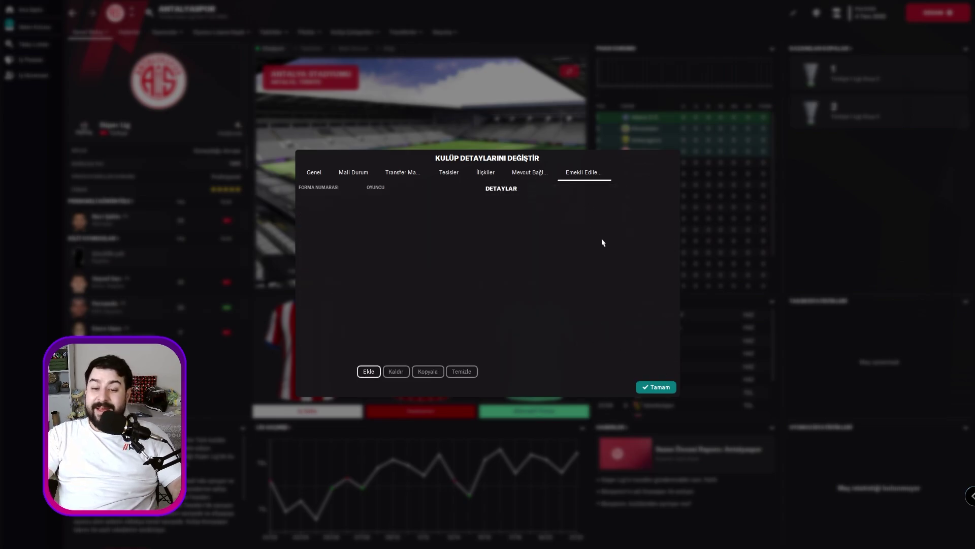
left_click(656, 387)
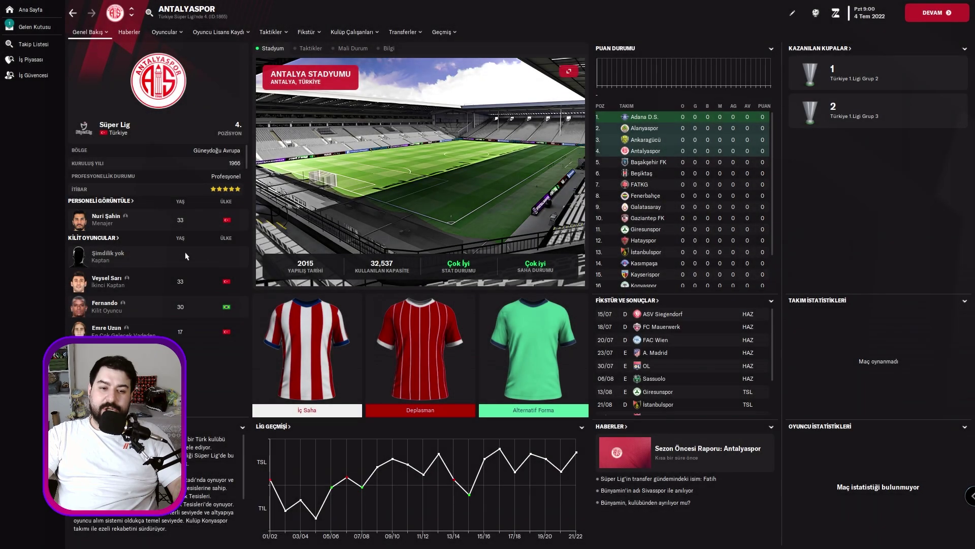
- Edit the staff details of Antalyaspor's manager, setting both Potansiyel Yetenek and Mevcut Yetenek to 200, and confirm
left_click(105, 219)
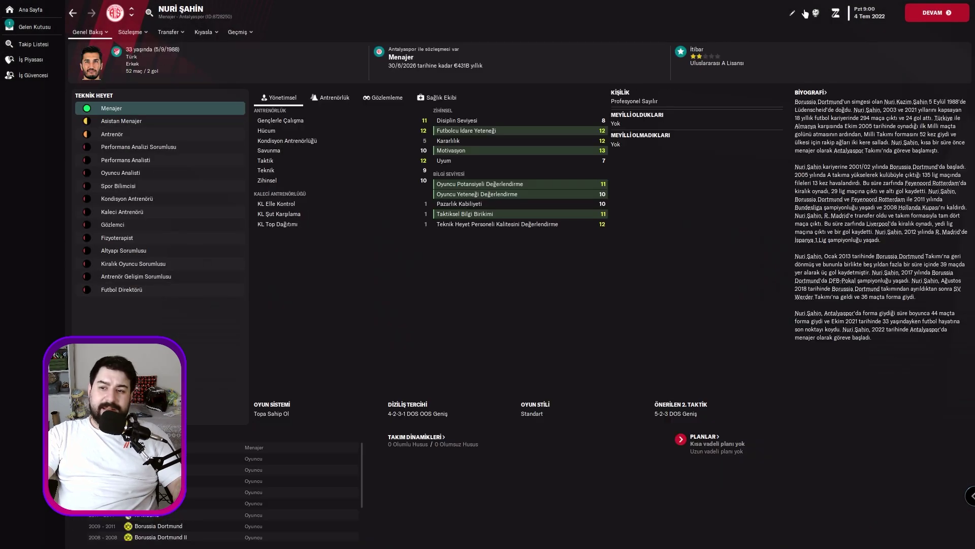
left_click(792, 13)
left_click(839, 123)
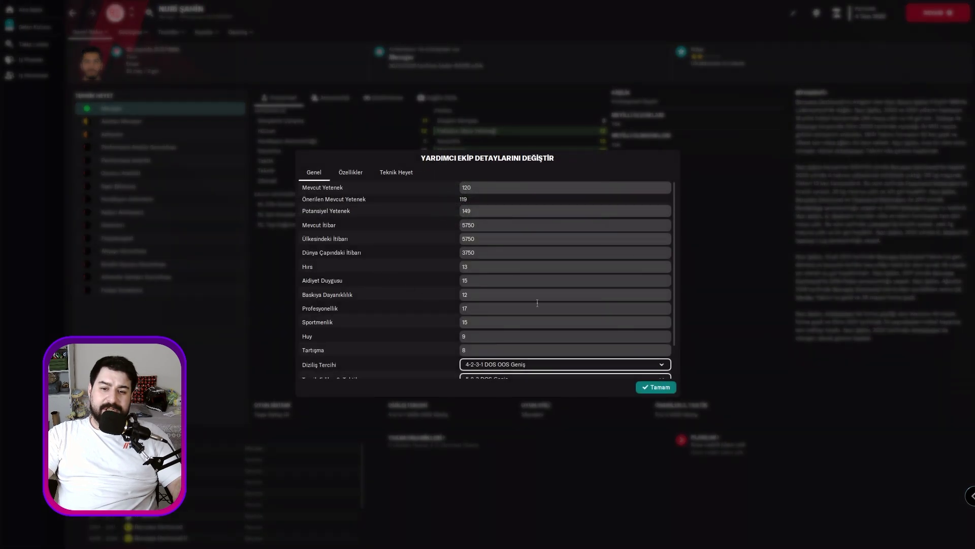
left_click(498, 189)
left_click(496, 208)
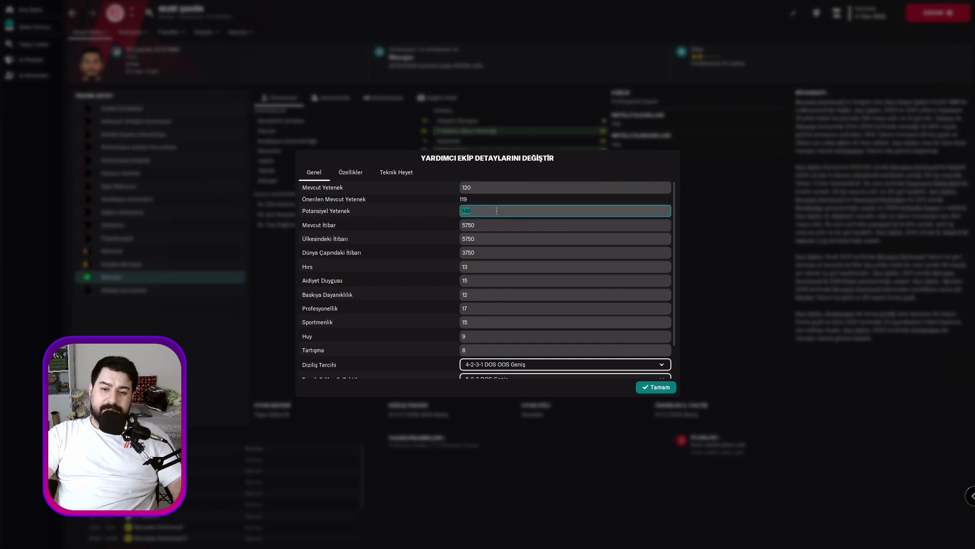
type("200")
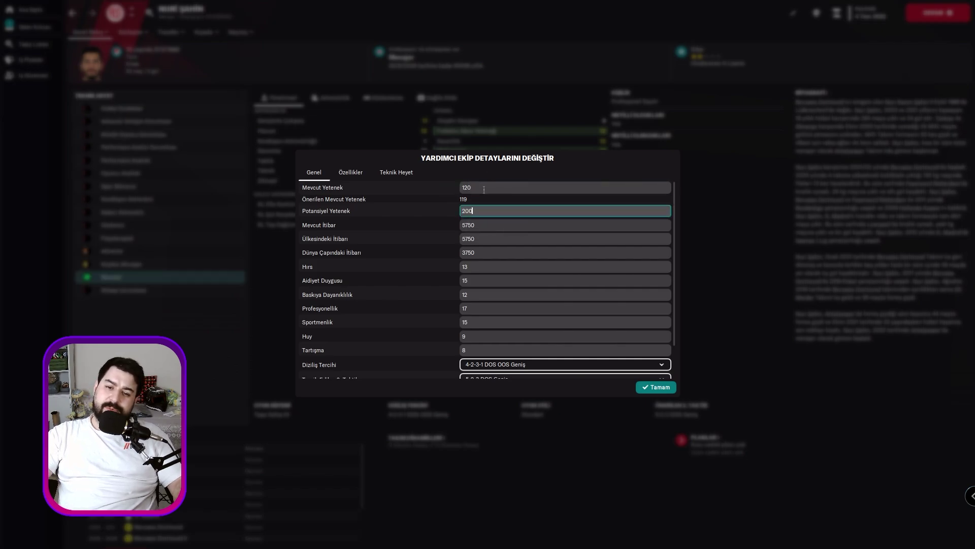
left_click(490, 189)
type("2")
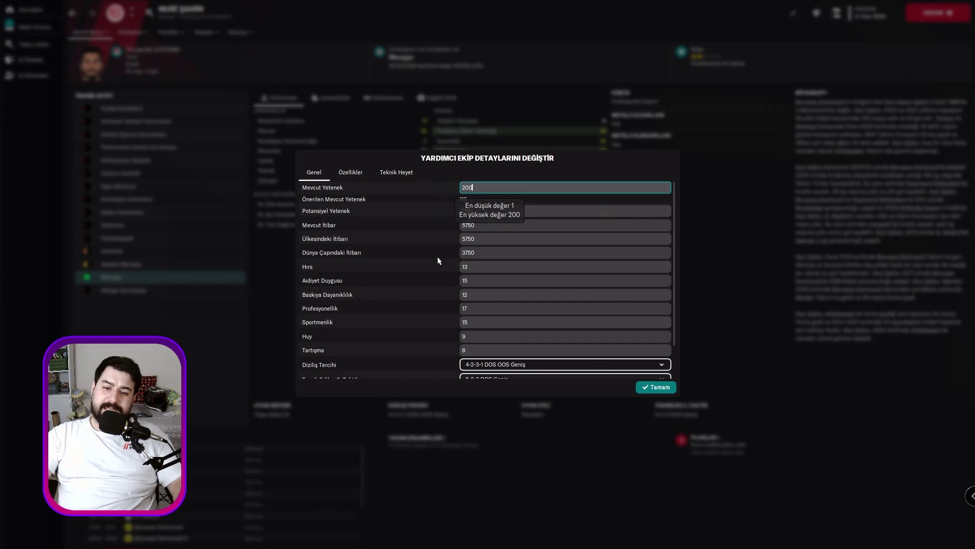
type("00")
left_click(661, 387)
- Start in-place editing on the manager's profile to examine the editable attributes such as Gençlerle Çalışma, and stop editing
left_click(792, 13)
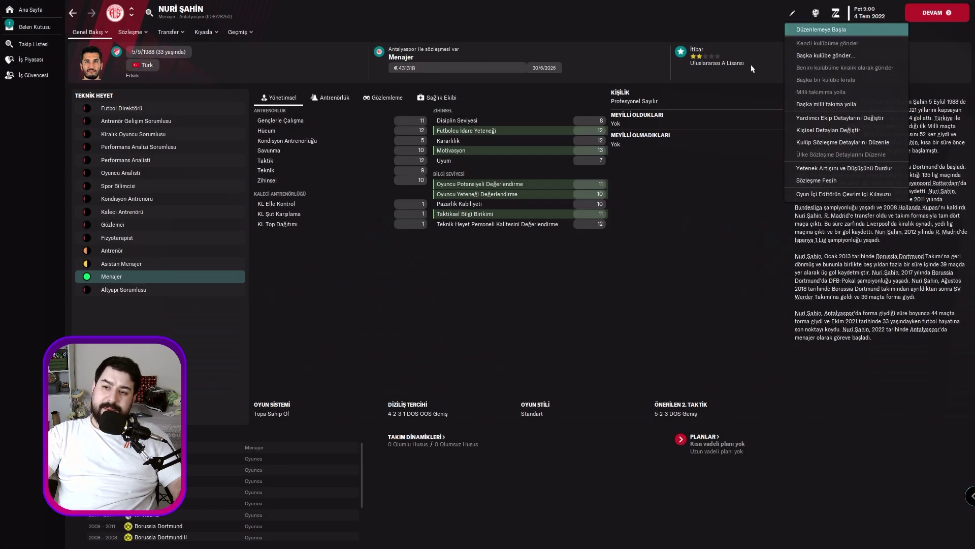
left_click(820, 29)
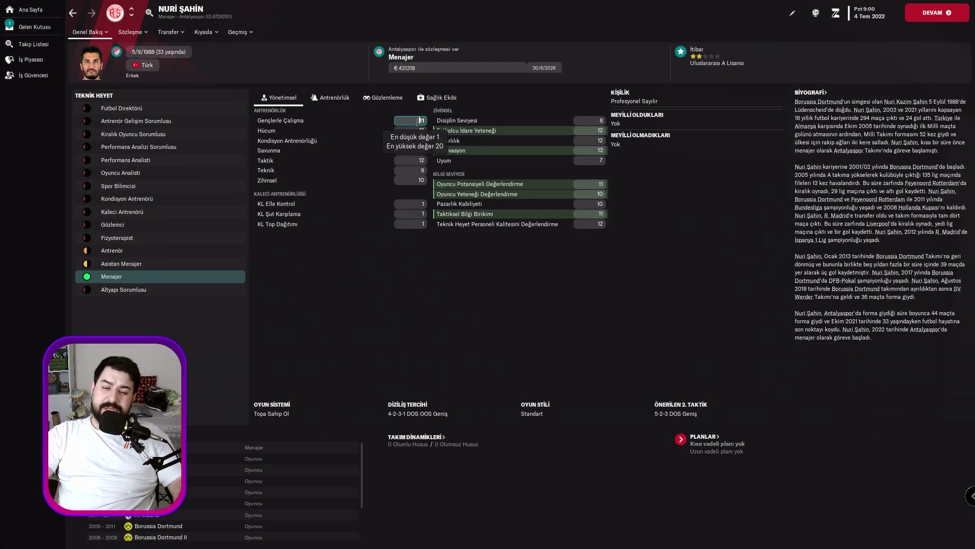
left_click(792, 13)
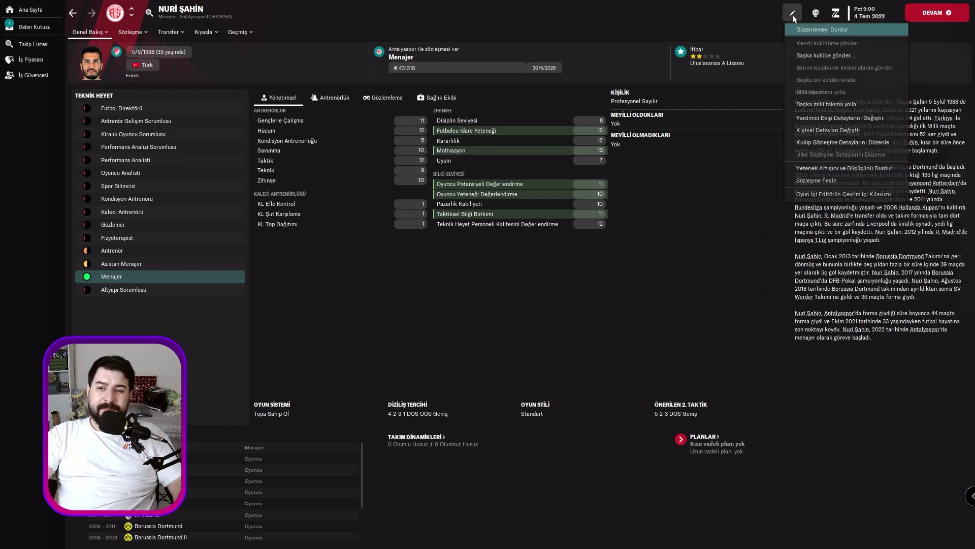
left_click(821, 30)
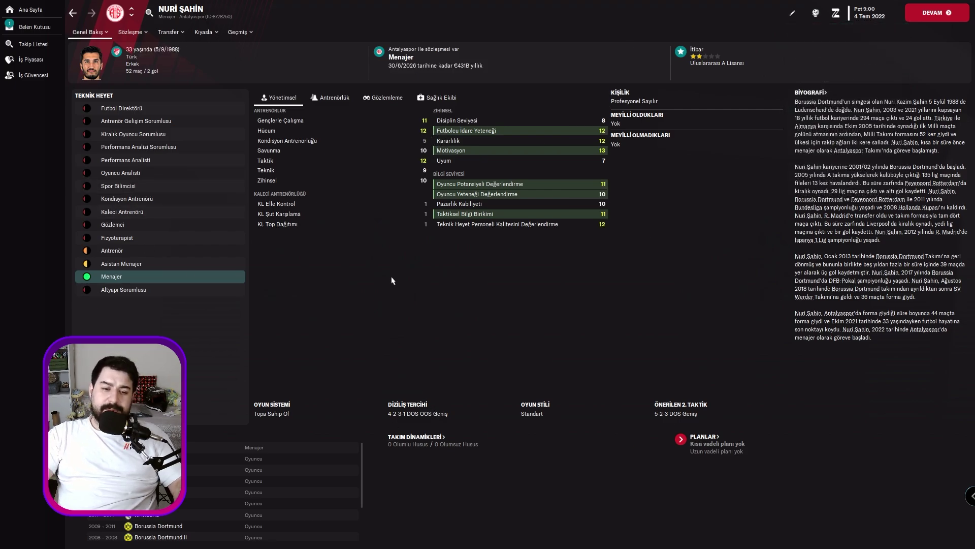
- Launch FMRTE 23 and load the running game into it
key("super")
type("fmr")
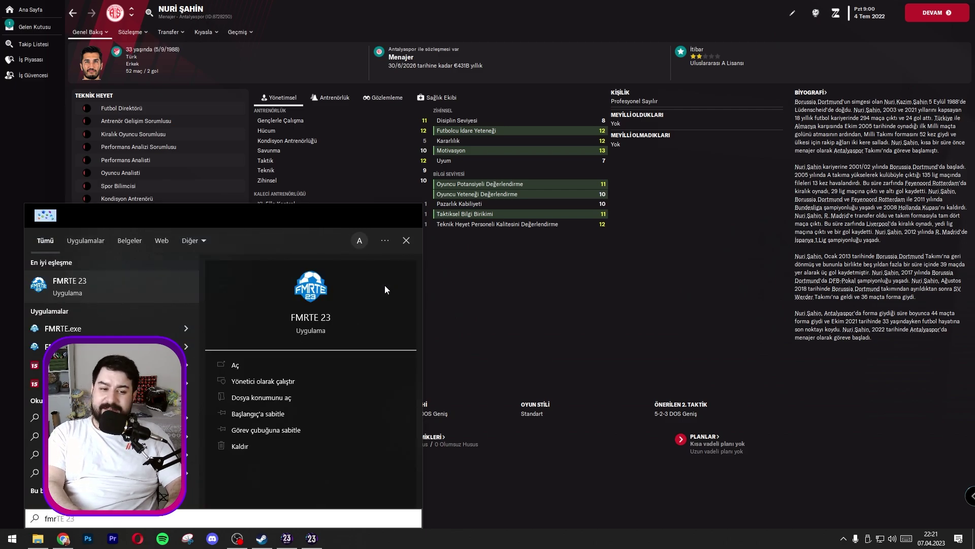
key("Return")
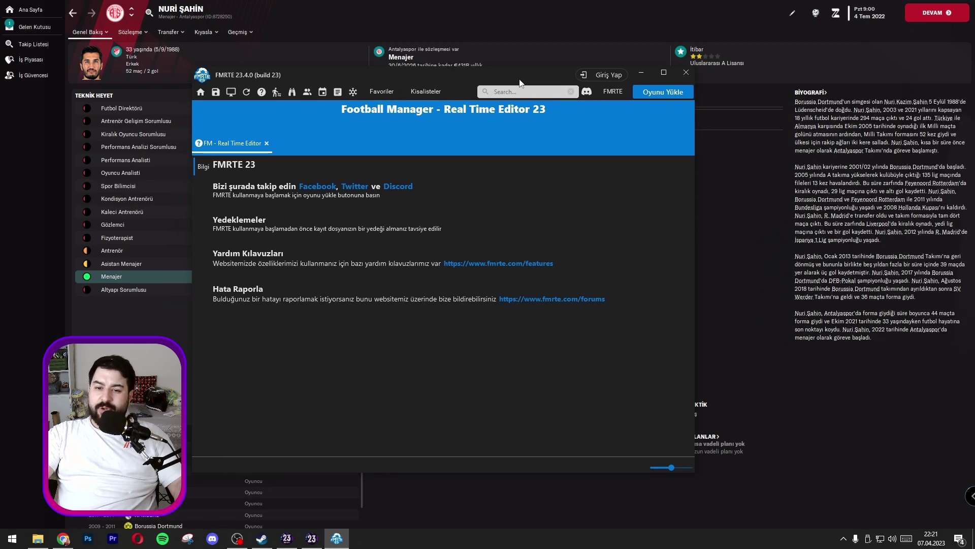
left_click(657, 95)
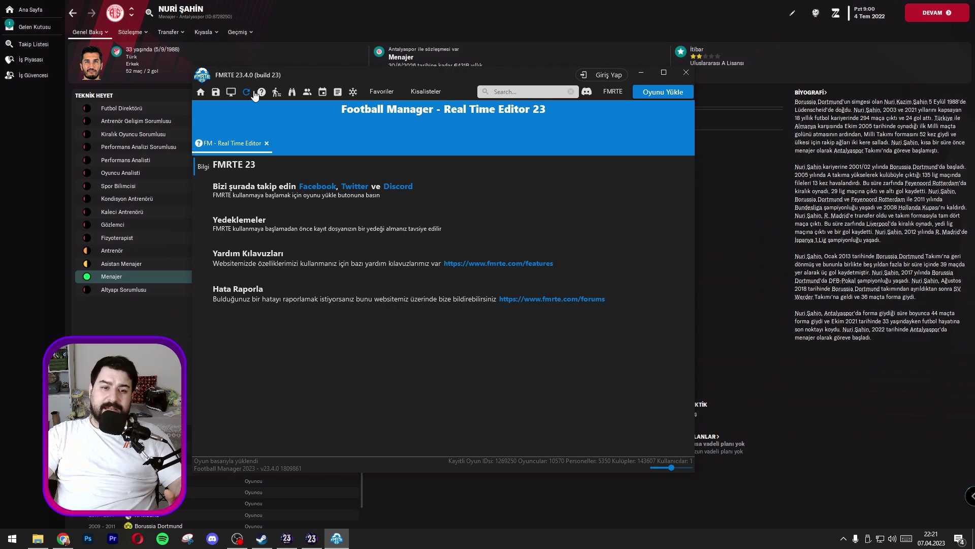
- Search for left-sided defenders with Şimdiki Yetenek 120–130 and Potansiyel Yetenek 150–160
left_click(292, 92)
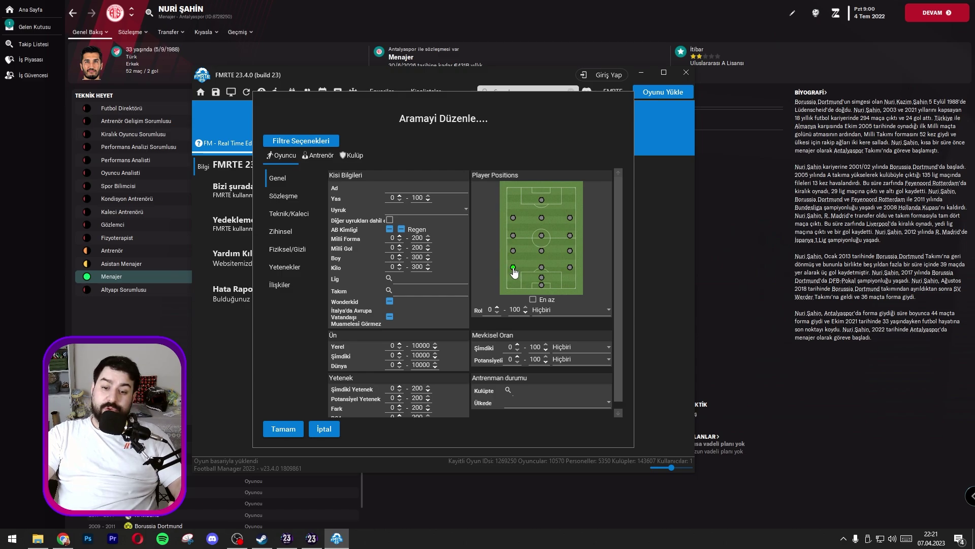
left_click(513, 268)
left_click(391, 388)
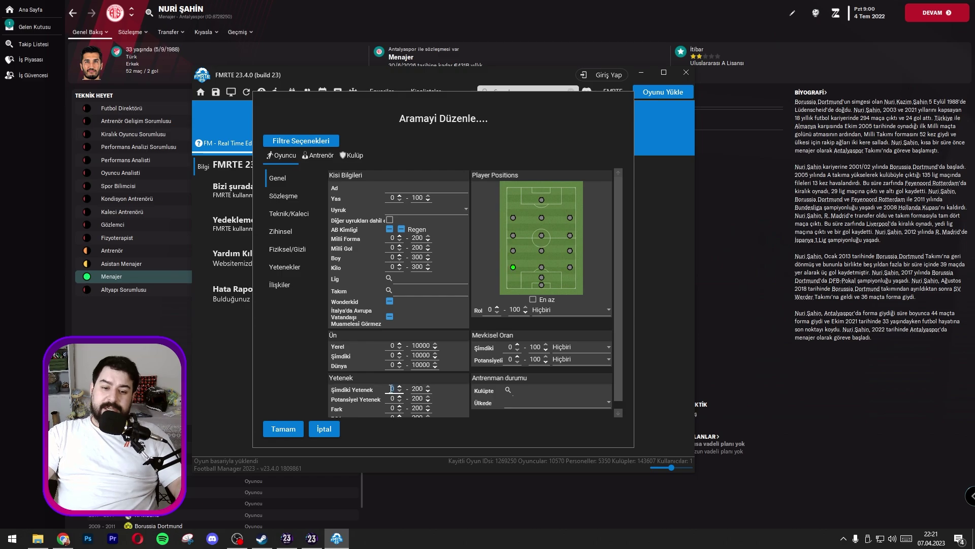
type("120")
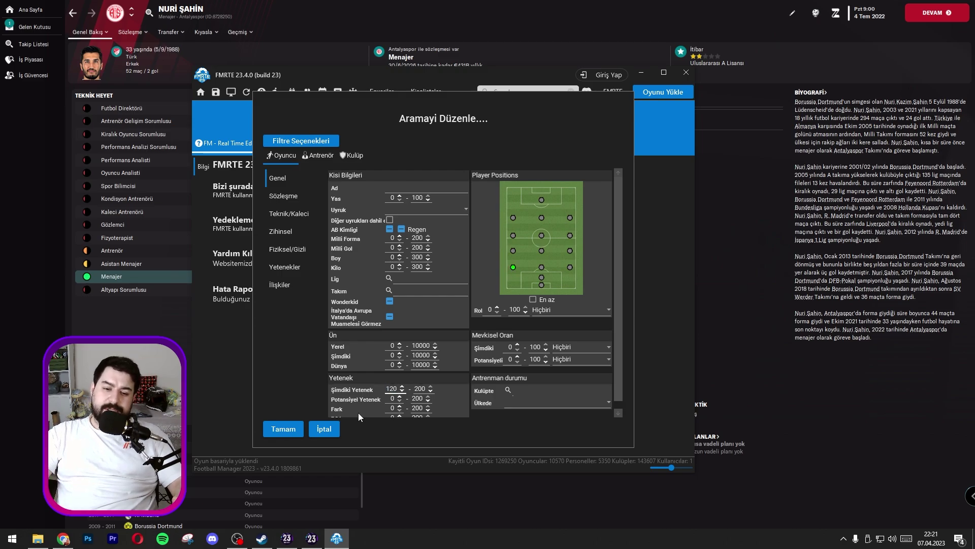
left_click(392, 399)
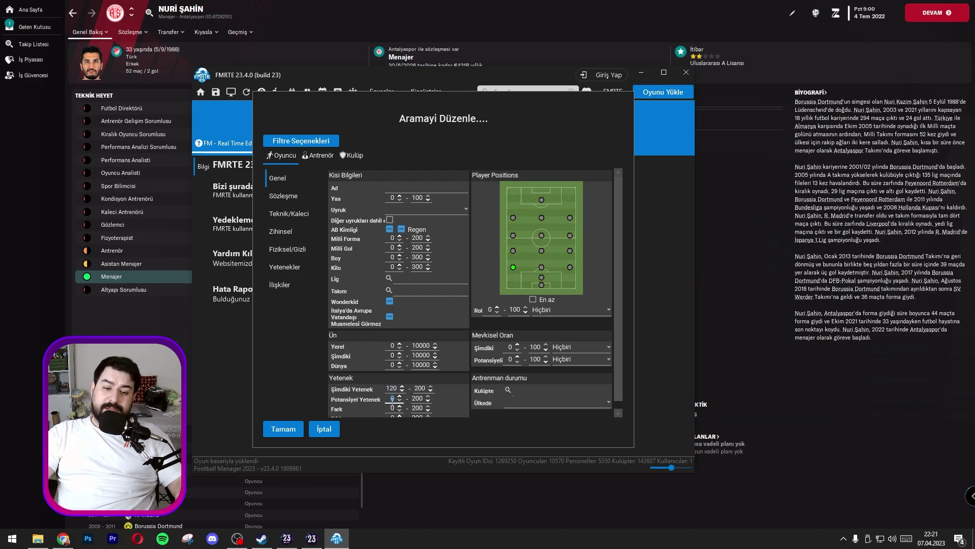
type("150")
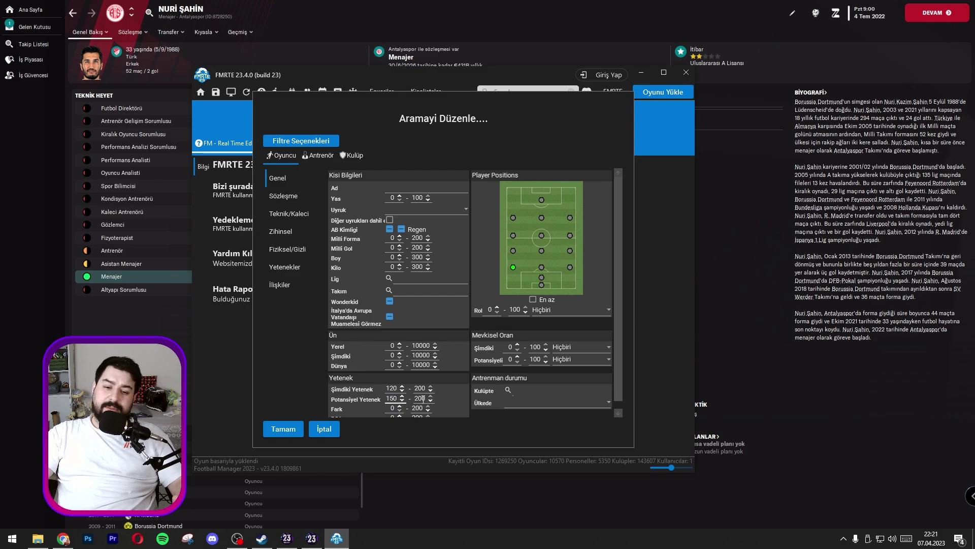
left_click(423, 398)
type("160")
key("Return")
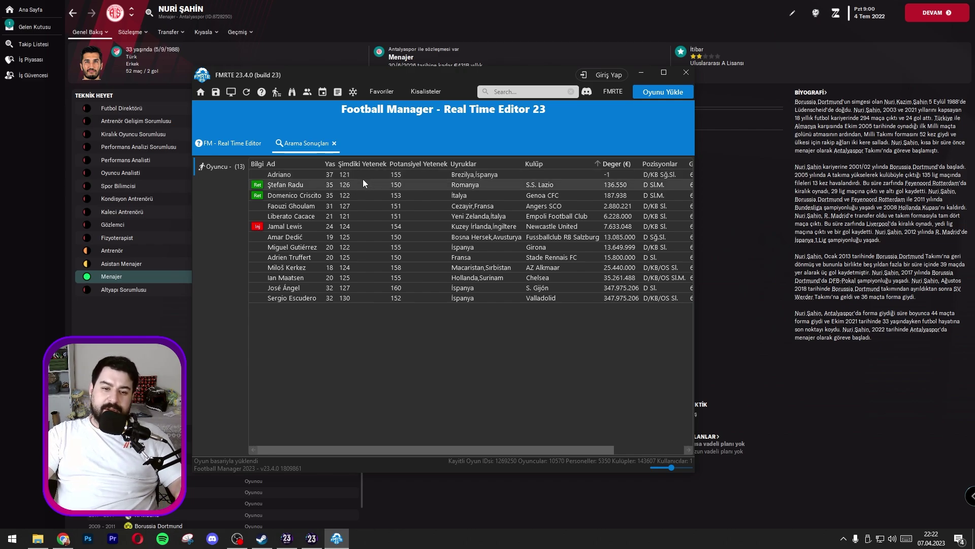
- Examine the player search results, sorting them by Değer and by Kulüp
left_click(295, 270)
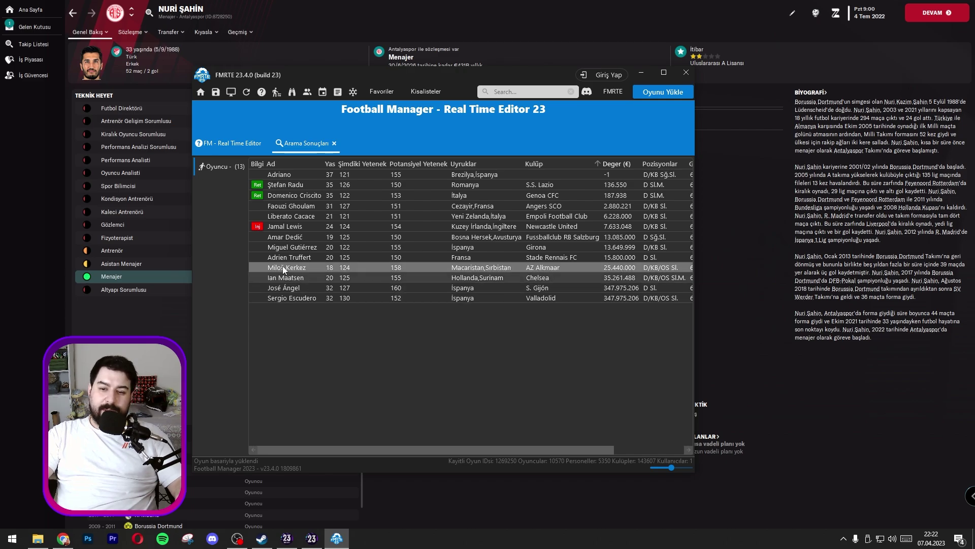
left_click(611, 166)
left_click(612, 165)
left_click(534, 163)
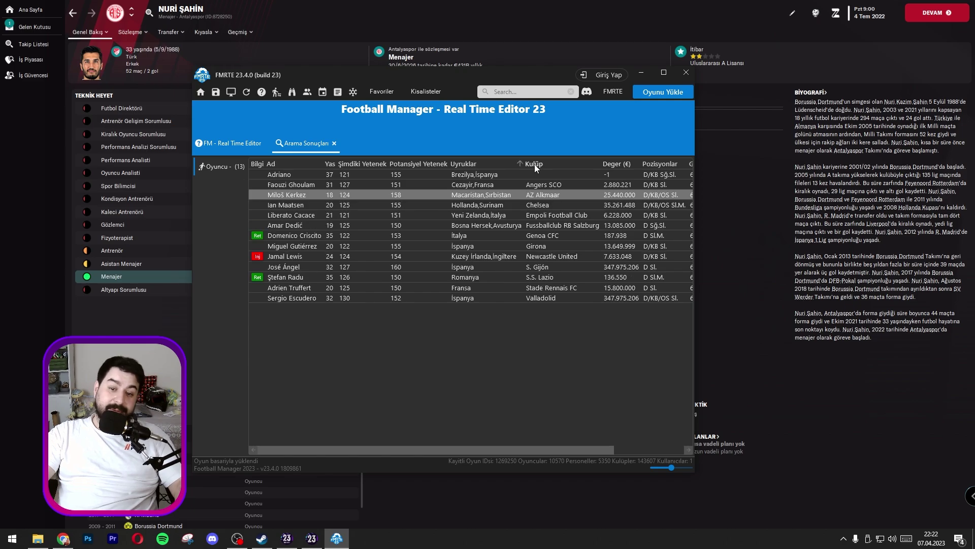
left_click(534, 164)
left_click(532, 165)
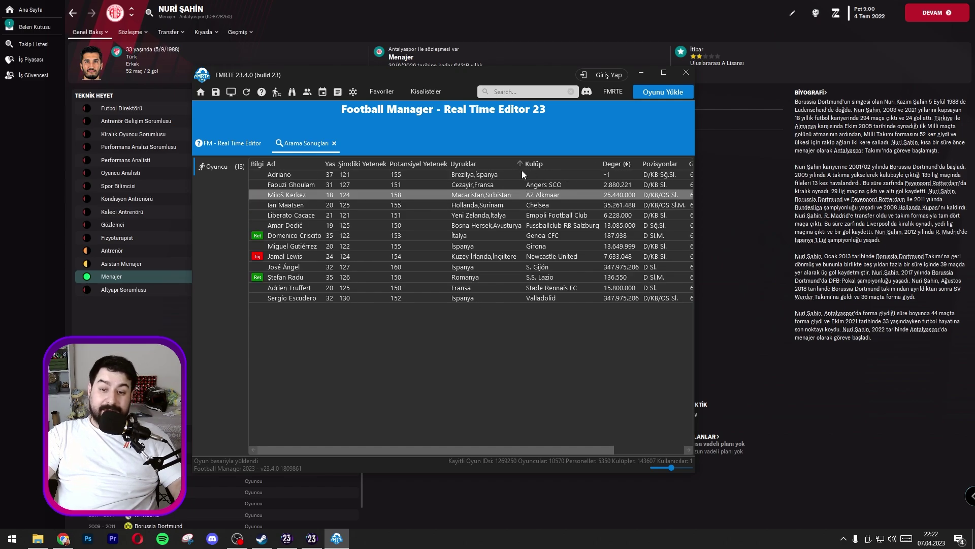
left_click(283, 174)
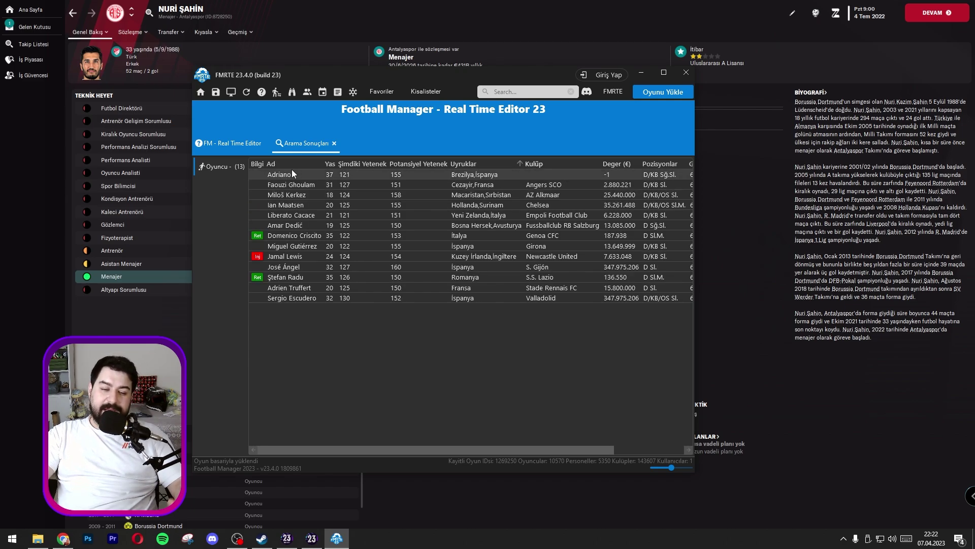
- Edit the player search, dropping the position filter and using the Sözleşme filter to find players without a club, and run it
left_click(293, 92)
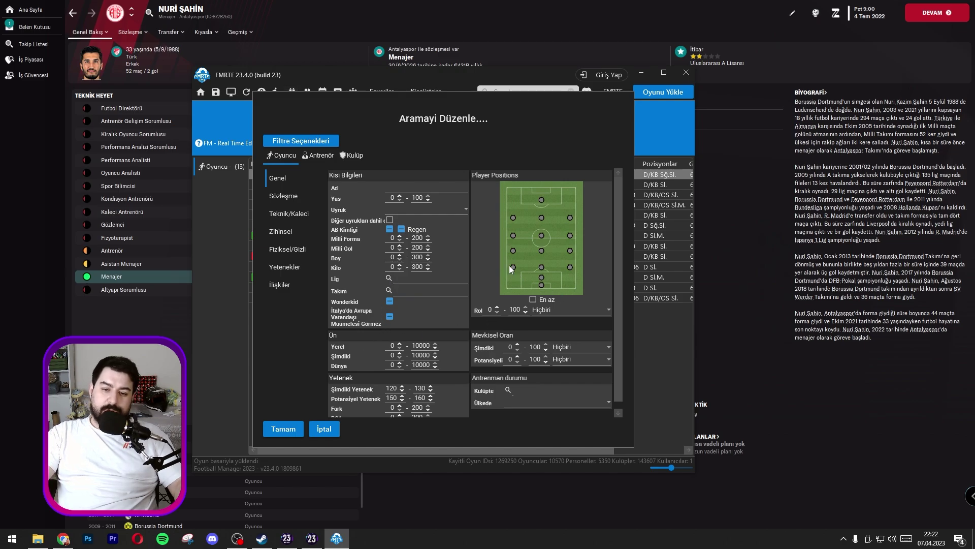
left_click(284, 196)
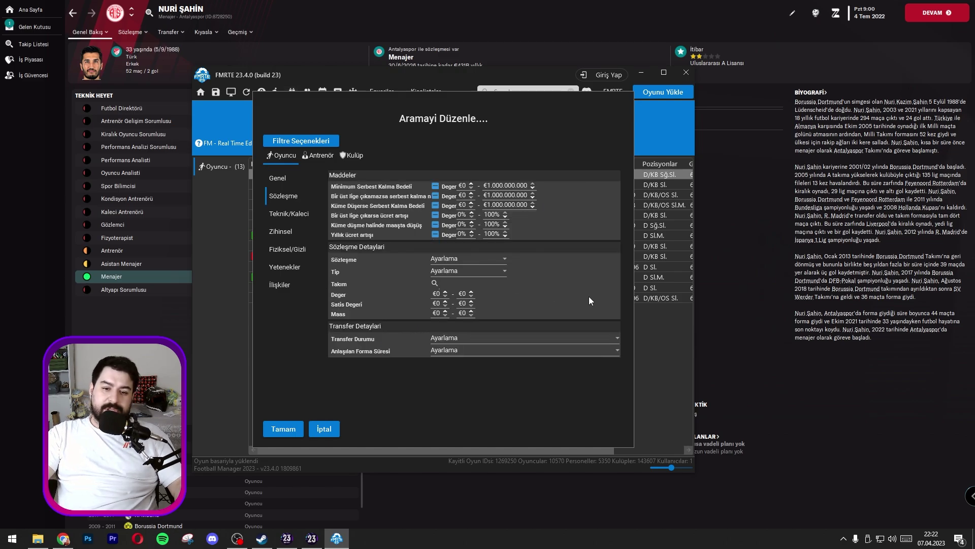
left_click(468, 259)
left_click(454, 305)
left_click(284, 429)
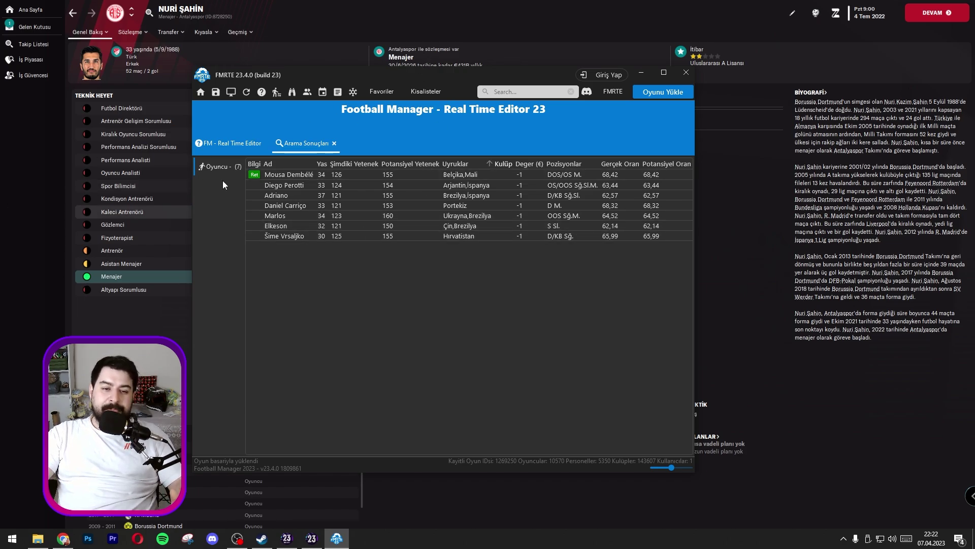
- Locate the FMRTE 23 application through Windows search and open its installation folder C:\BraCa Soft\FMRTE 23
left_click(610, 92)
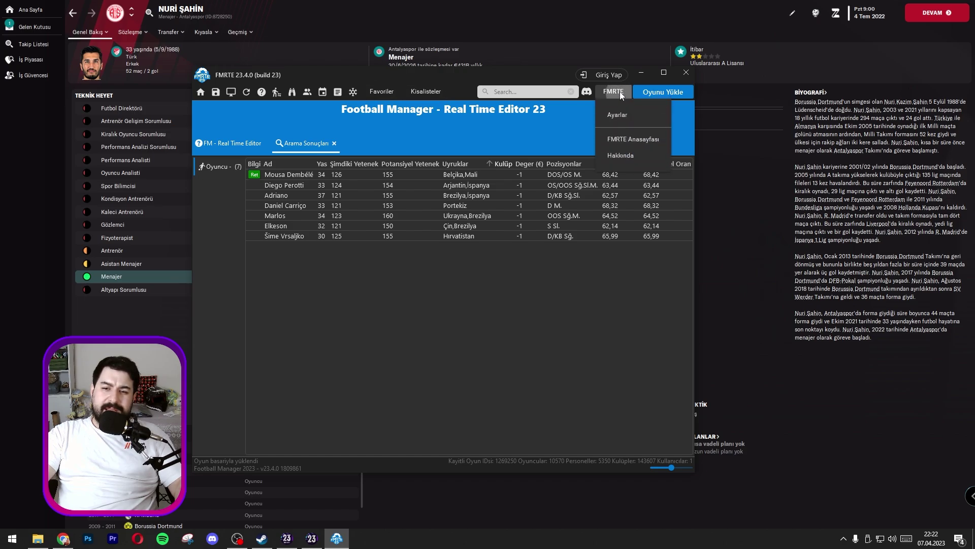
left_click(617, 94)
key("super")
type("fm")
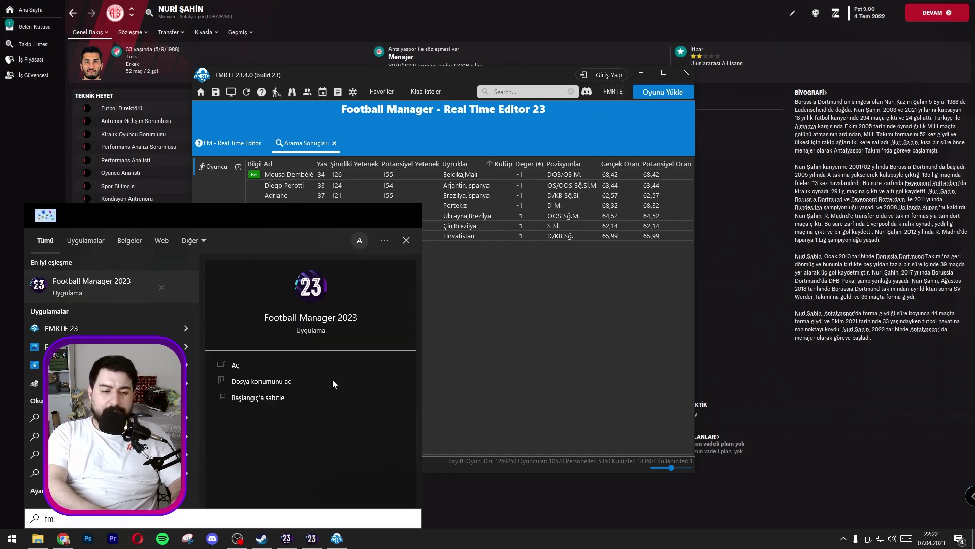
type("rte")
right_click(151, 288)
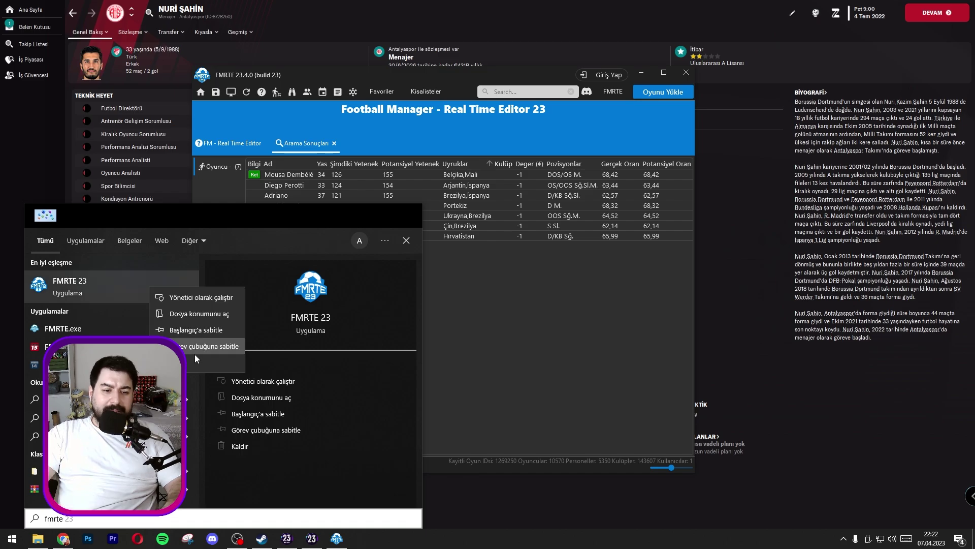
left_click(183, 313)
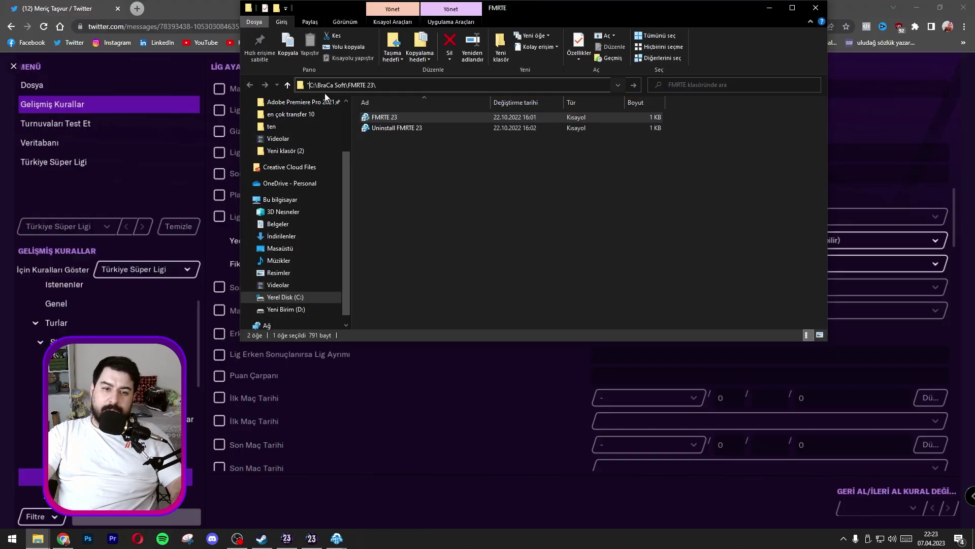
key("Return")
- Launch miniFMRTE from the installation folder, reposition its overlay over the game and enlarge its text
scroll(478, 239, "down", 10)
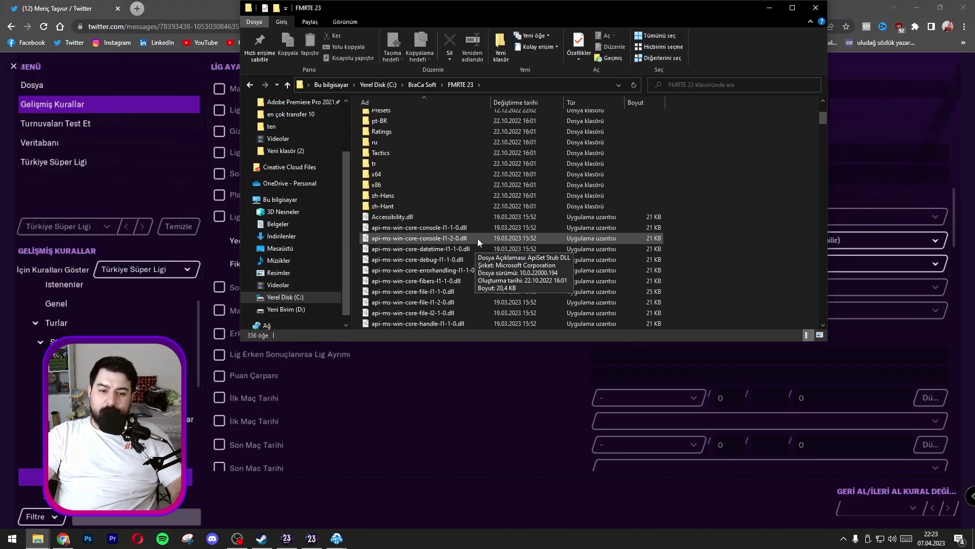
scroll(477, 238, "down", 20)
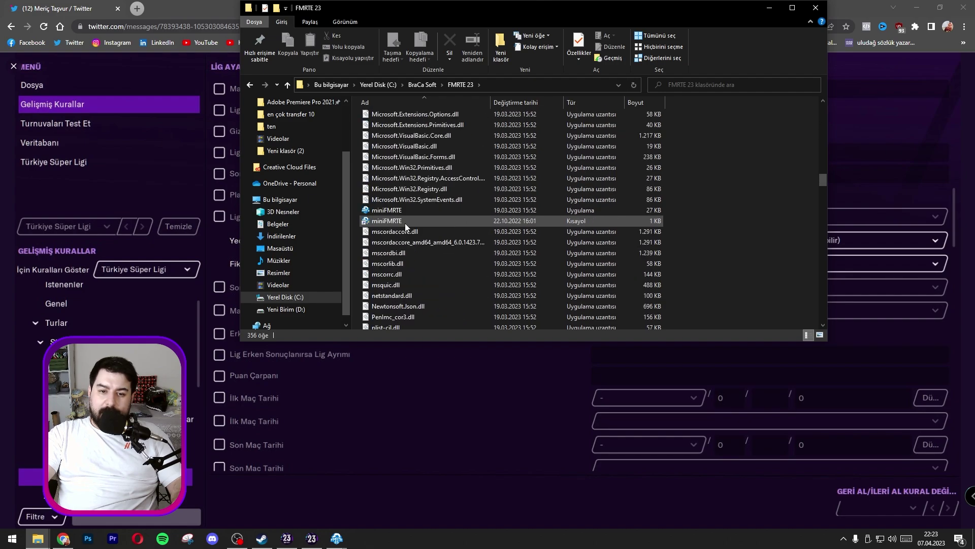
double_click(390, 211)
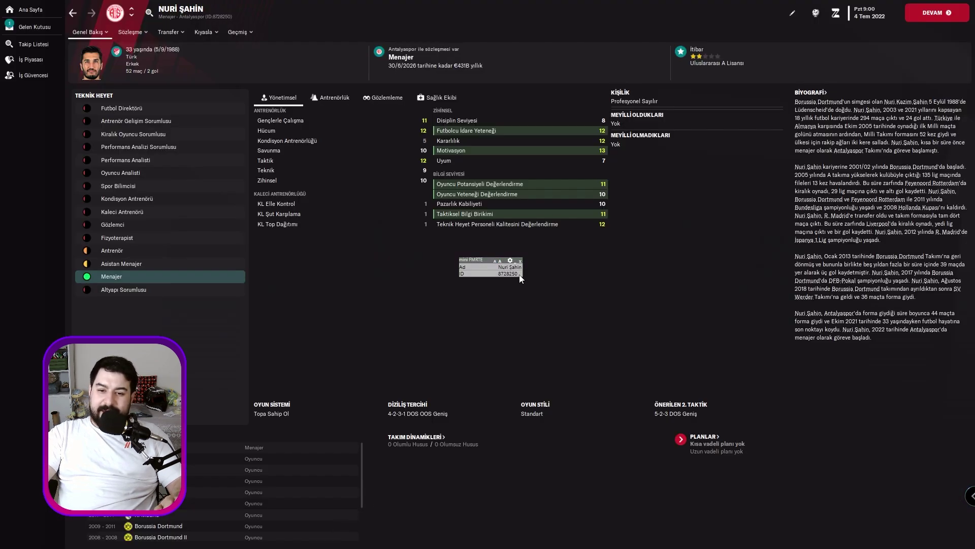
left_click_drag(486, 262, 423, 261)
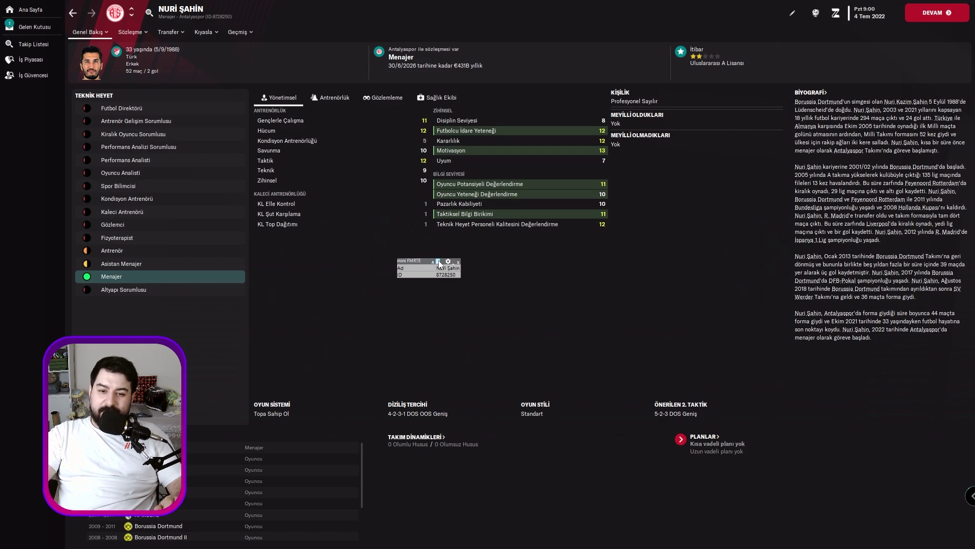
left_click(439, 262)
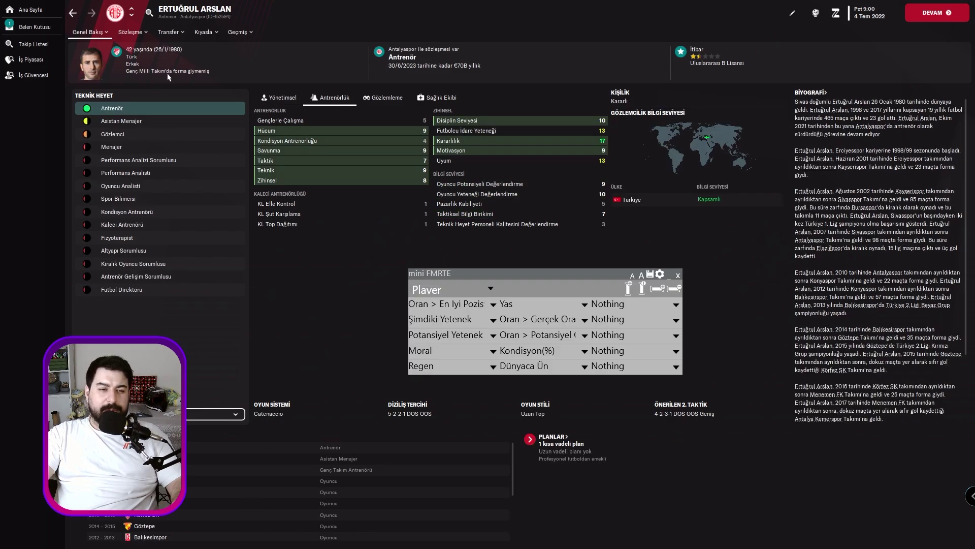
- Go to Türkiye Süper Ligi and open the profile of Adana D.S.'s number 88
left_click(194, 16)
left_click(195, 17)
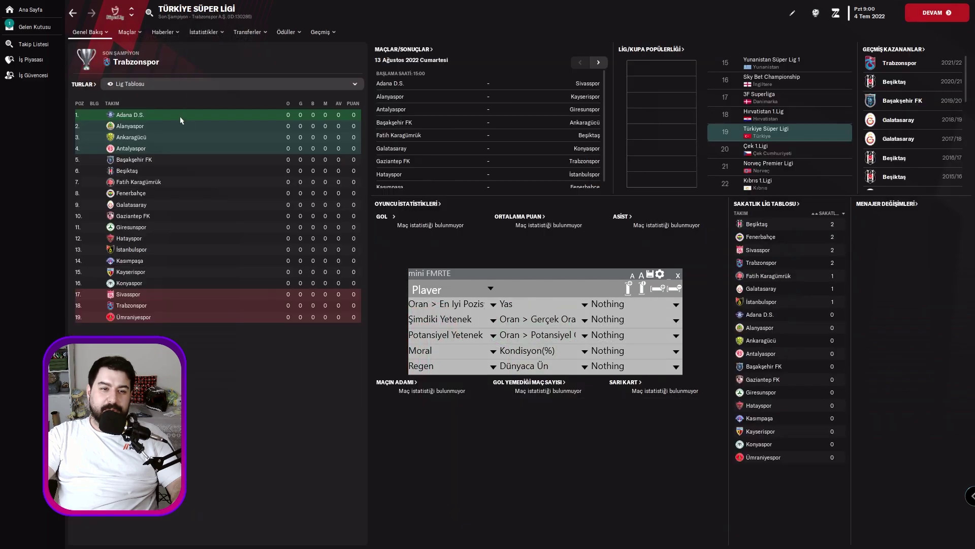
left_click(130, 121)
left_click(191, 257)
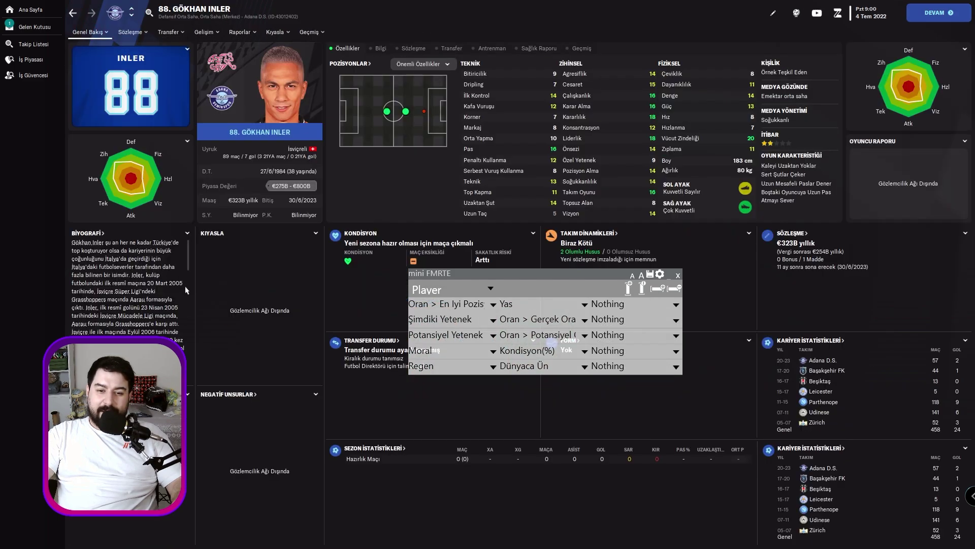
- Reduce the mini FMRTE overlay's text size and move the overlay into the upper-right corner of the game screen
mouse_move(594, 276)
left_mouse_down()
mouse_move(553, 243)
mouse_move(541, 151)
mouse_move(509, 136)
mouse_move(583, 284)
left_mouse_up()
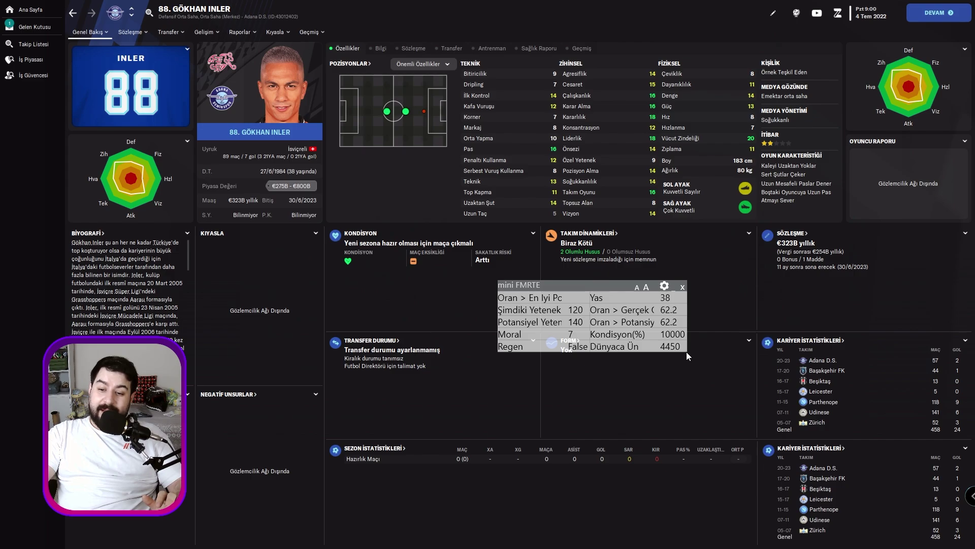
left_click_drag(685, 351, 674, 338)
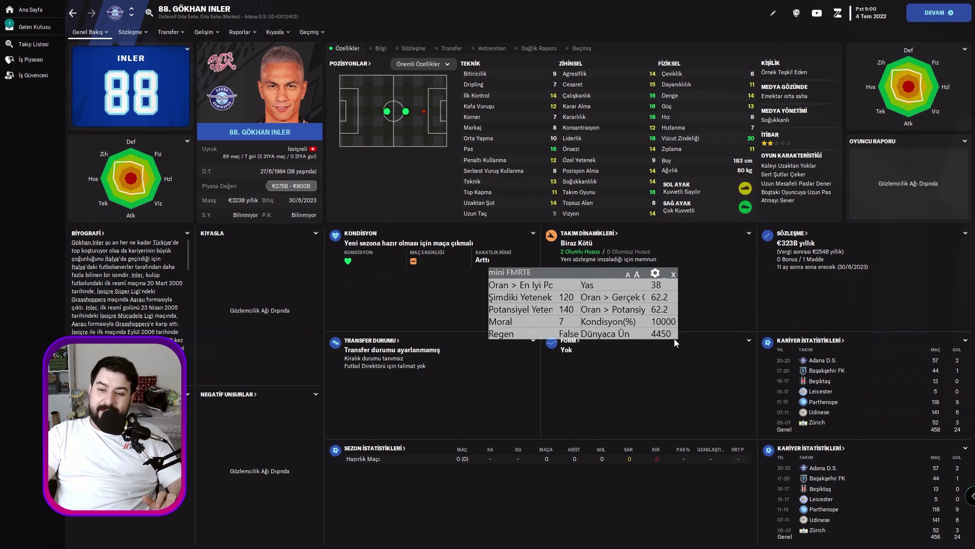
left_click(628, 276)
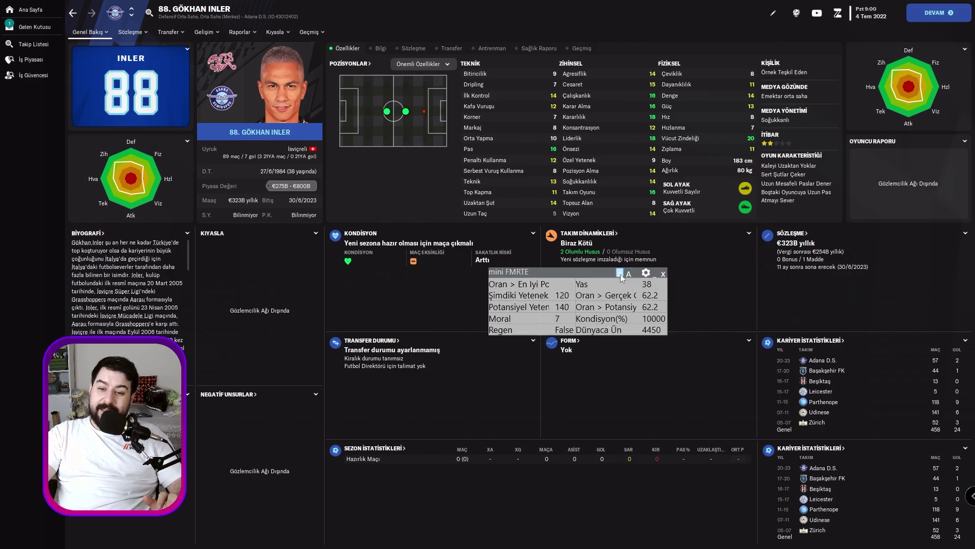
left_click_drag(587, 278, 903, 13)
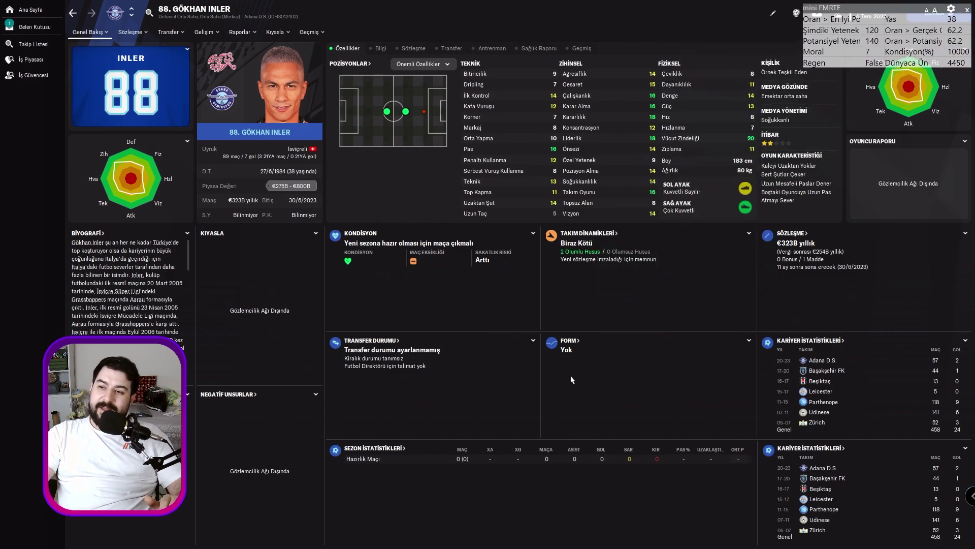
- Page through the other Adana D.S. player profiles to examine their hidden ability values in mini FMRTE
left_click(131, 16)
left_click(132, 16)
left_click(131, 16)
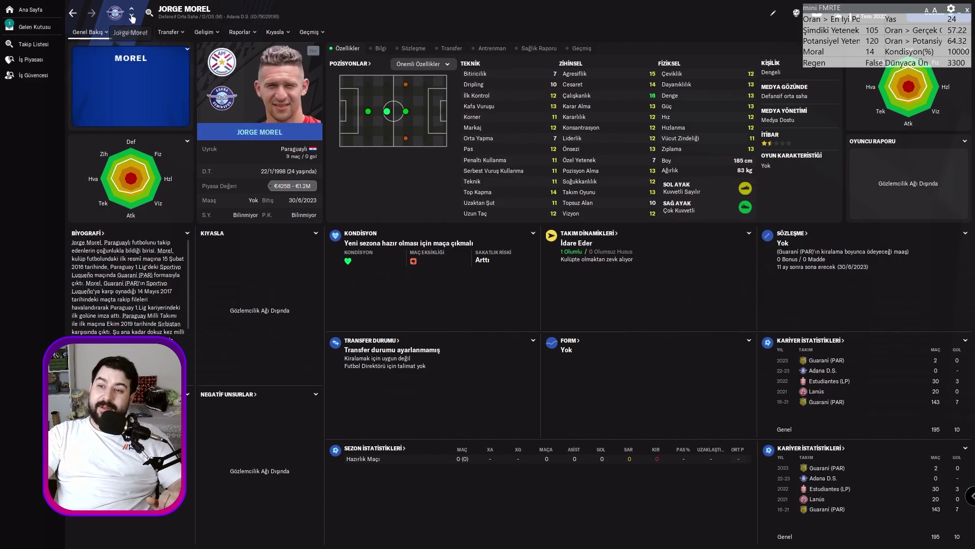
left_click(132, 15)
left_click(131, 15)
left_click(132, 16)
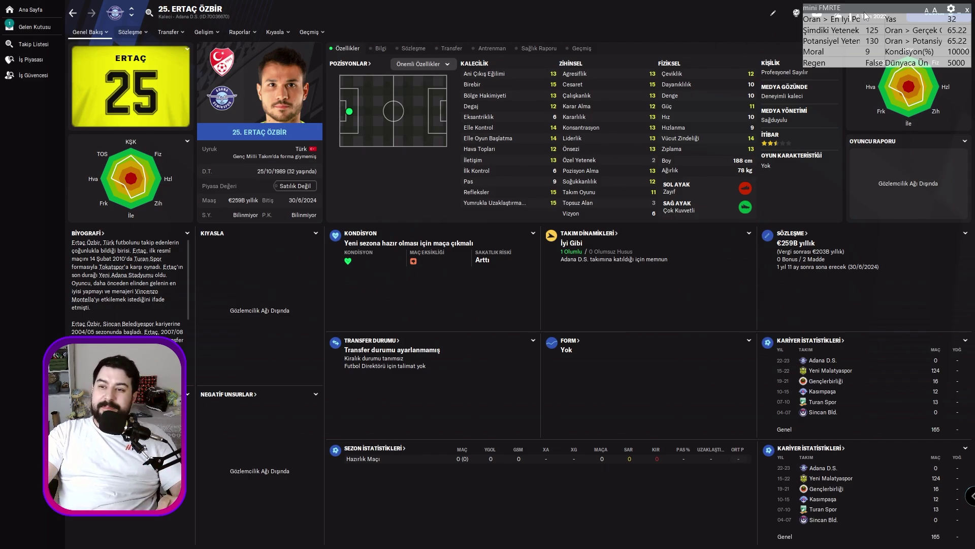
- Move the mini FMRTE overlay clear of the game menu and start adding a new manager with Yeni Menajer Ekle
left_click_drag(865, 15, 823, 110)
left_click(837, 13)
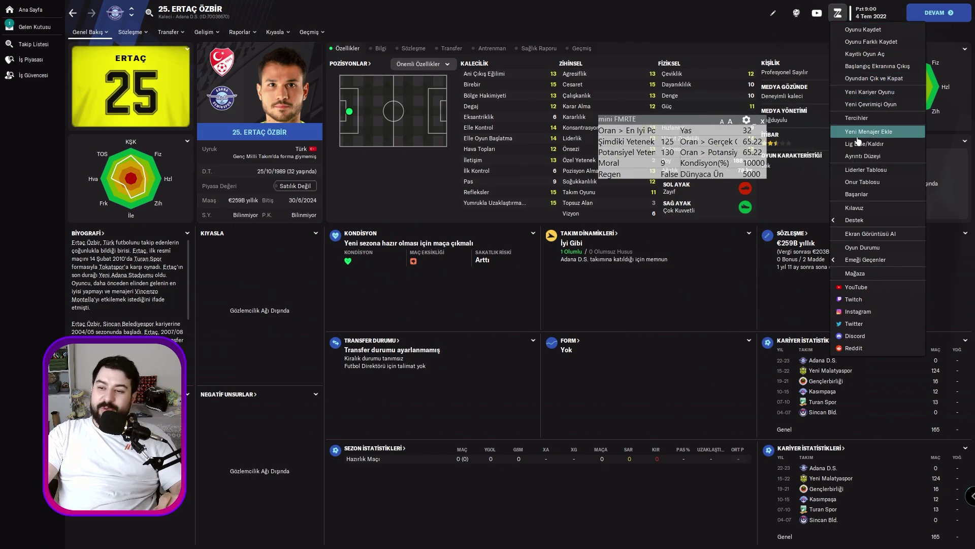
left_click(869, 131)
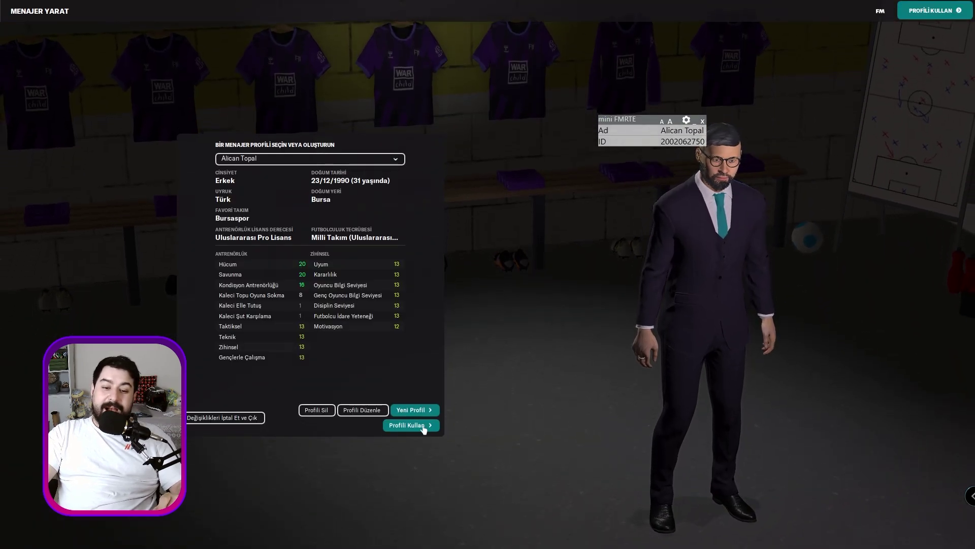
- Create the manager from the saved profile, taking charge of Adana D.S. as club only with the Varsayılan management style
left_click(407, 424)
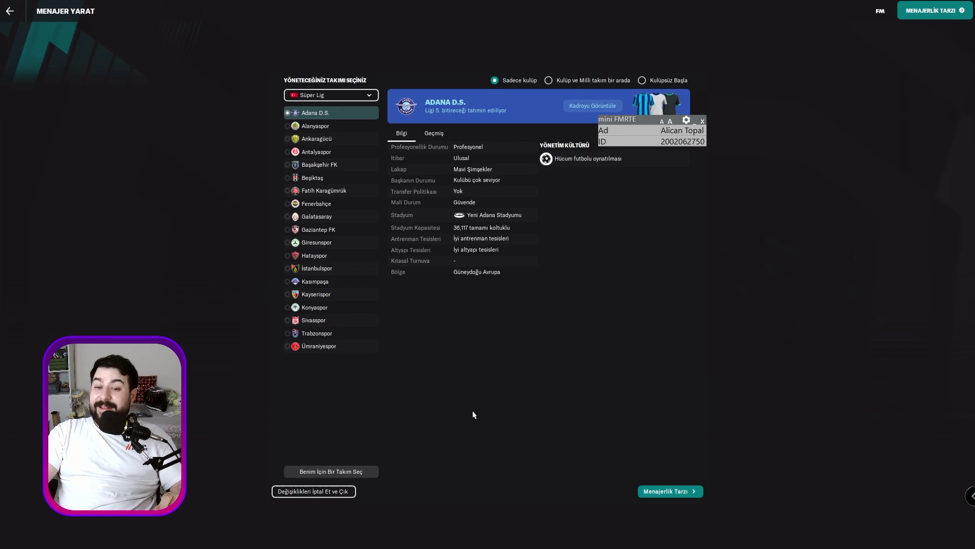
left_click(671, 491)
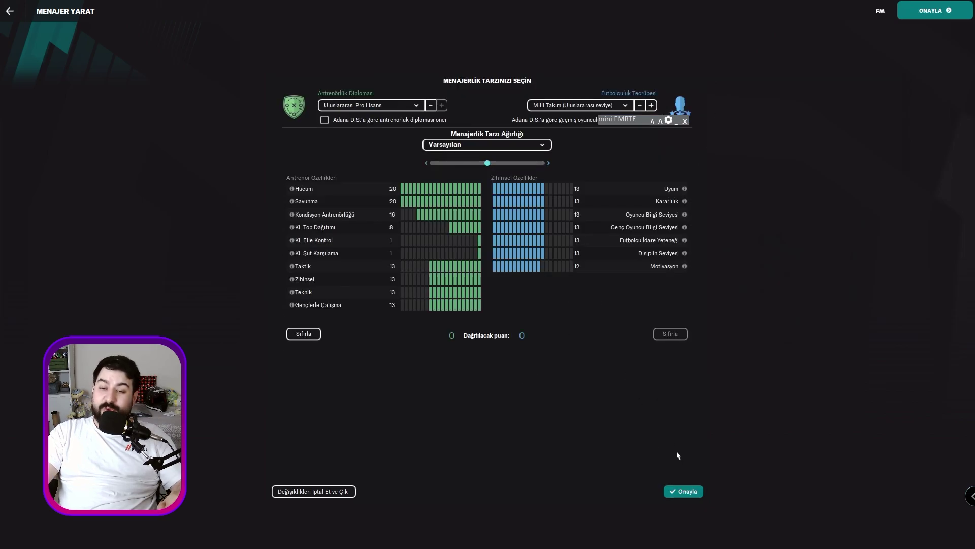
left_click(683, 491)
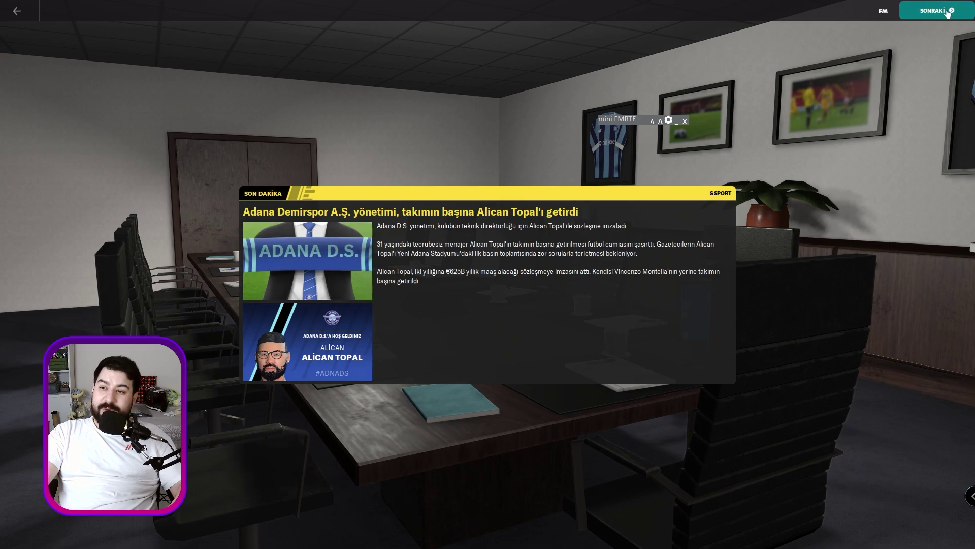
- Go through the board's introductory meeting, declining the press conference and the intra-squad friendly, and confirm the arrangements
left_click(948, 12)
left_click(947, 12)
left_click(947, 12)
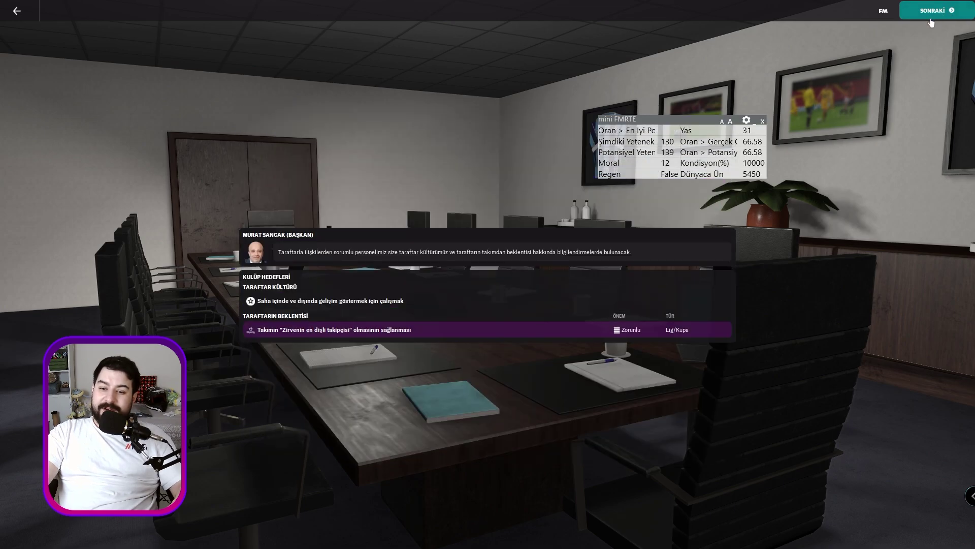
left_click(930, 19)
left_click(721, 297)
left_click(719, 314)
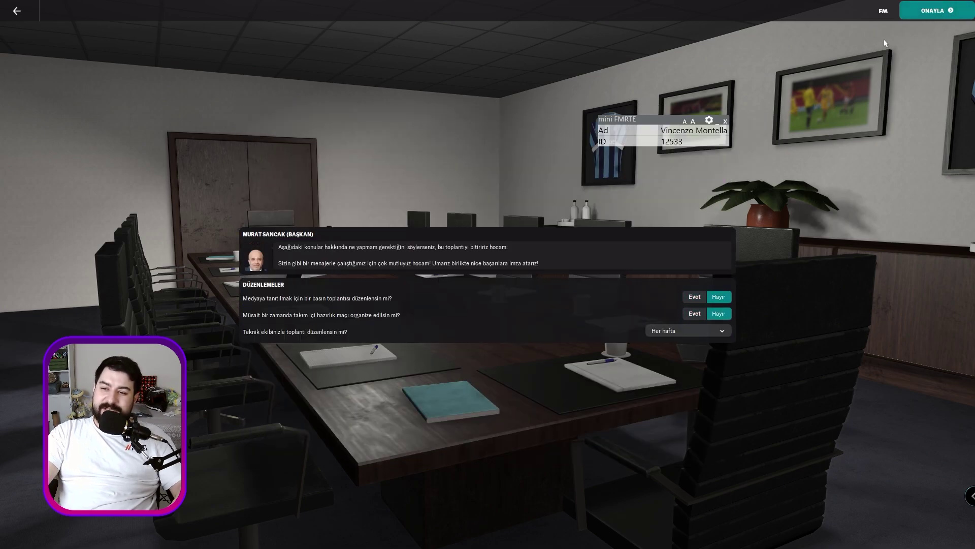
left_click(933, 11)
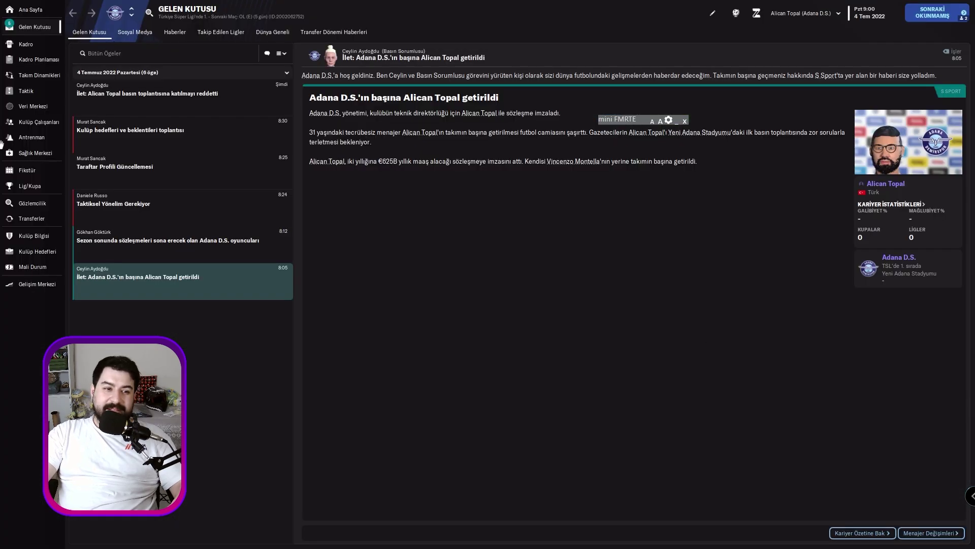
- Go to Adana D.S.'s tactics, dismiss the tactic loading dialog and set up a 4-4-2 tactic in the Uzun Top style
left_click(32, 92)
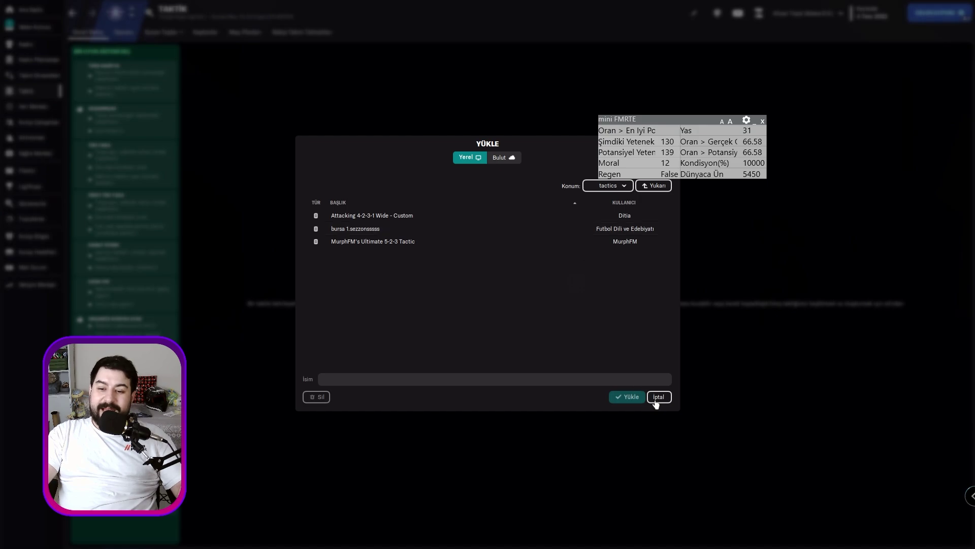
left_click(656, 400)
left_click(138, 297)
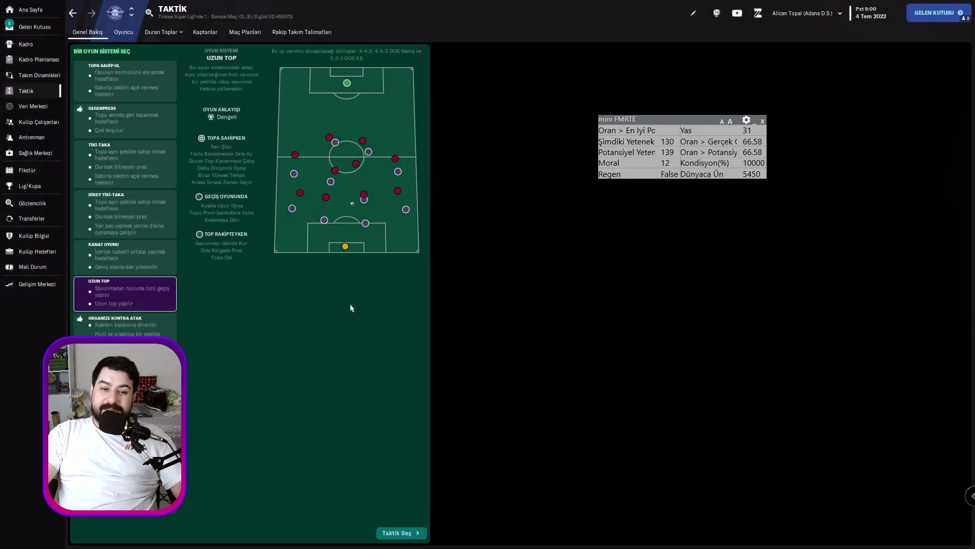
left_click(403, 534)
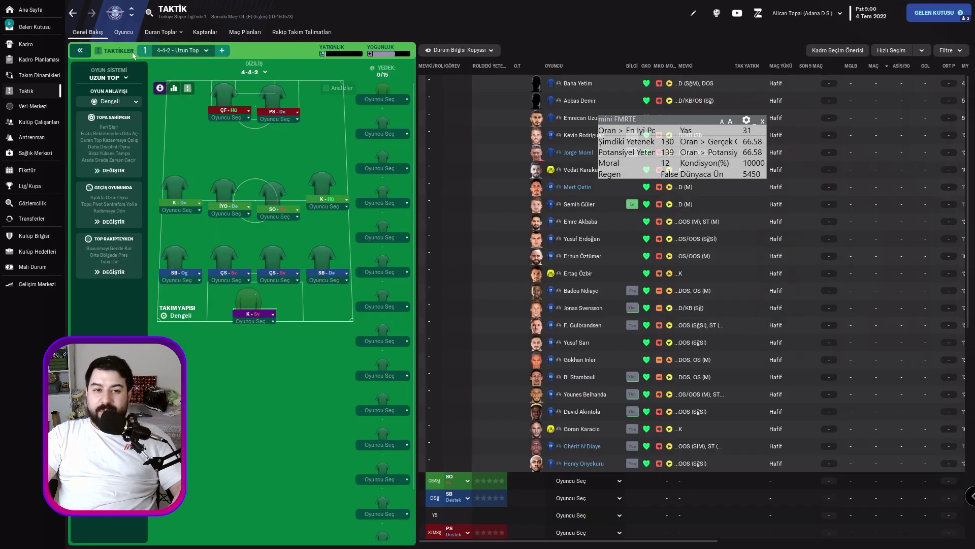
- Bring up the saved tactics list with Taktik Yükle and move the mini FMRTE overlay clear of the dialog
left_click(222, 52)
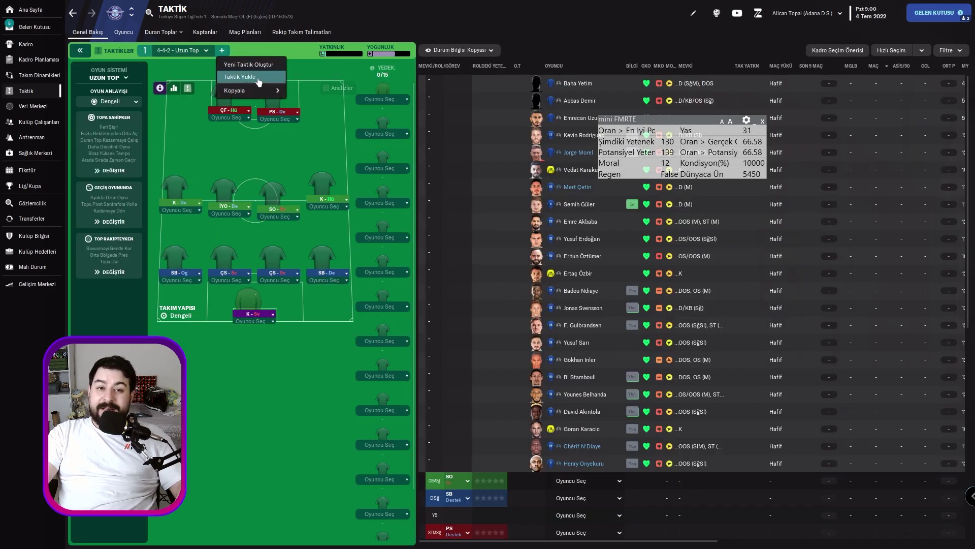
left_click(258, 79)
left_click_drag(632, 119, 734, 58)
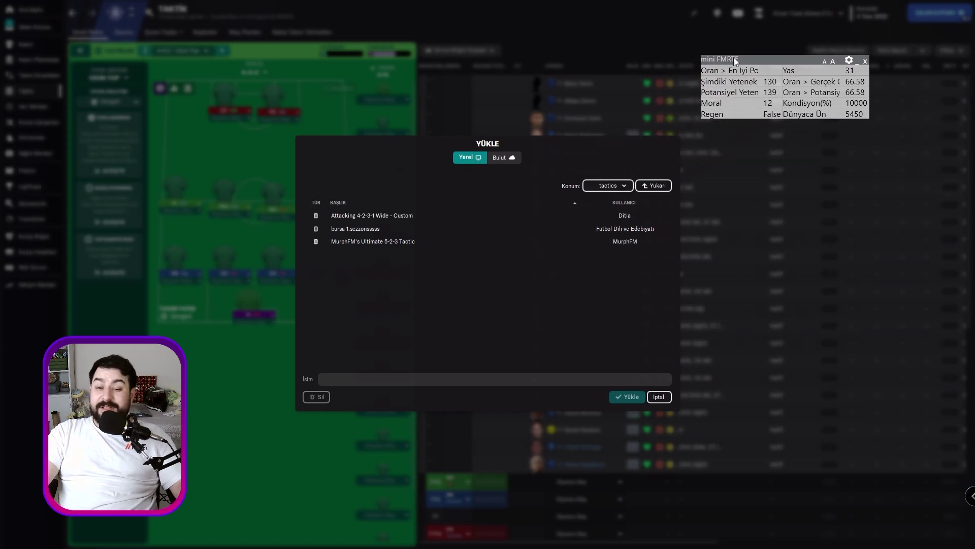